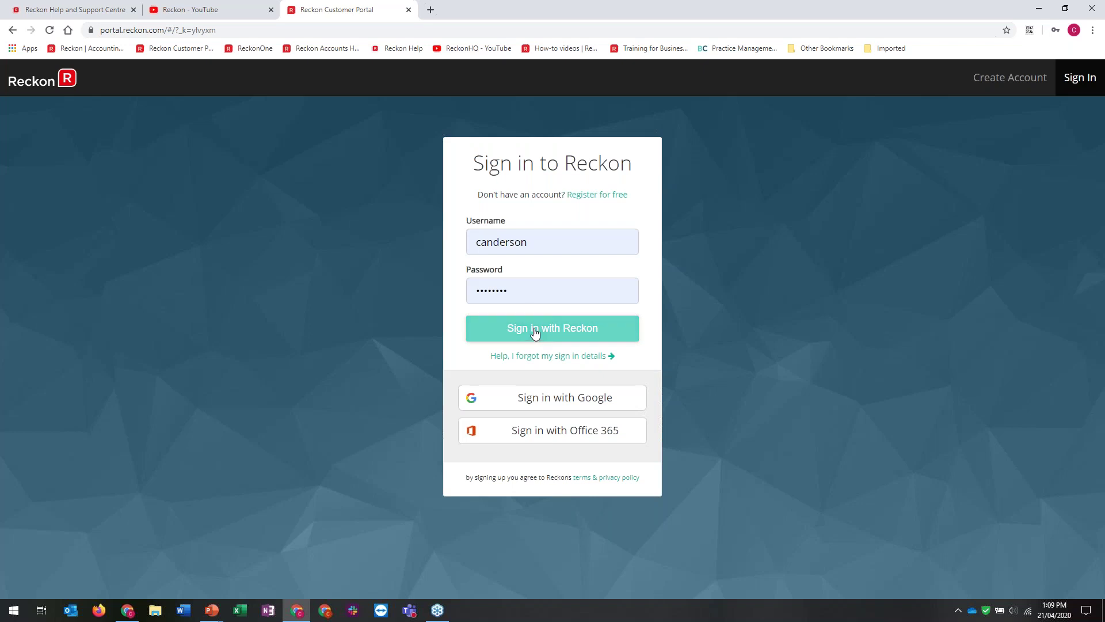
Sign in to the Reckon One dashboard and open the Partners client list
{"action": "left_click", "coordinate": [542, 328]}
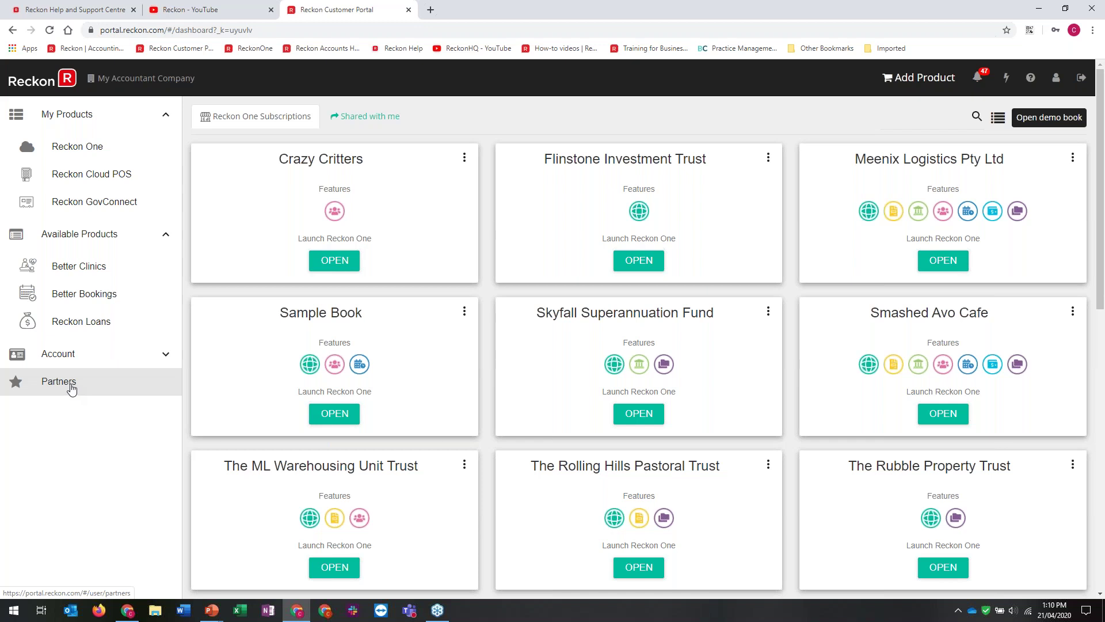
{"action": "left_click", "coordinate": [72, 389]}
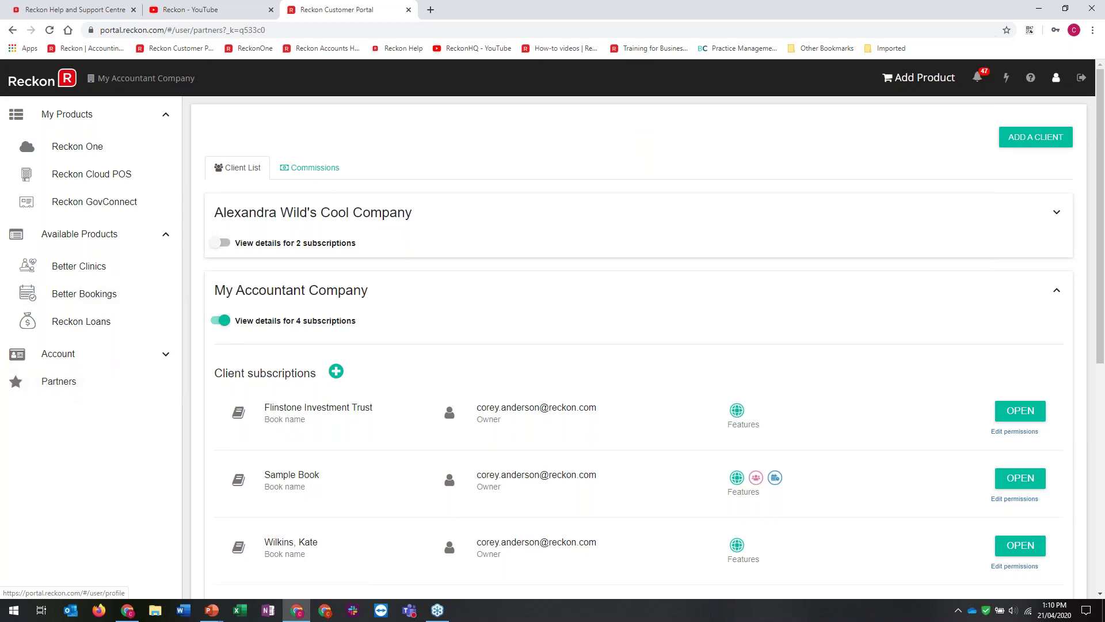
Start a new client via ADD A CLIENT and paste the client's e-mail address into the search
{"action": "left_click", "coordinate": [1038, 151]}
{"action": "key", "text": "ctrl+v"}
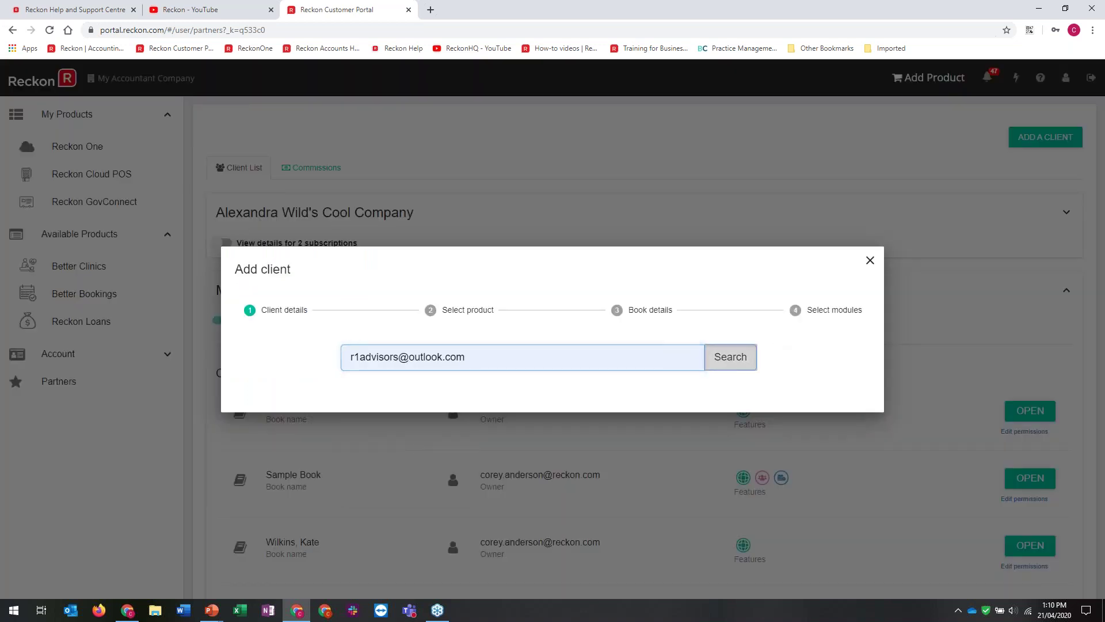
Look up the e-mail, choose Reckon Training Company as the account, and choose to manage the subscription yourself
{"action": "left_click", "coordinate": [731, 357]}
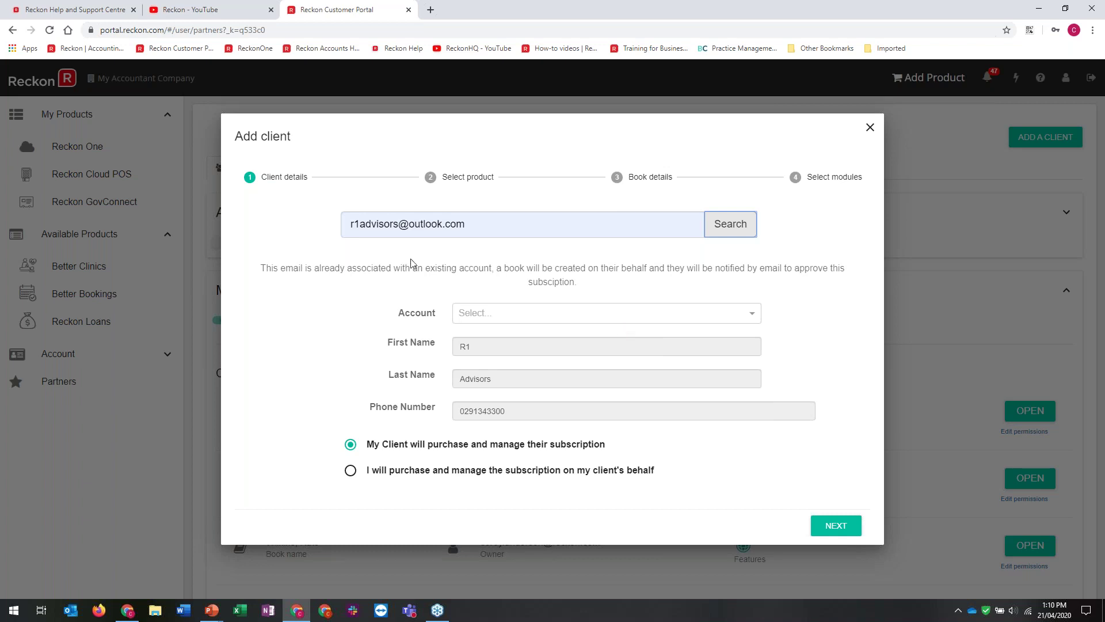
{"action": "left_click", "coordinate": [685, 311]}
{"action": "left_click", "coordinate": [576, 334]}
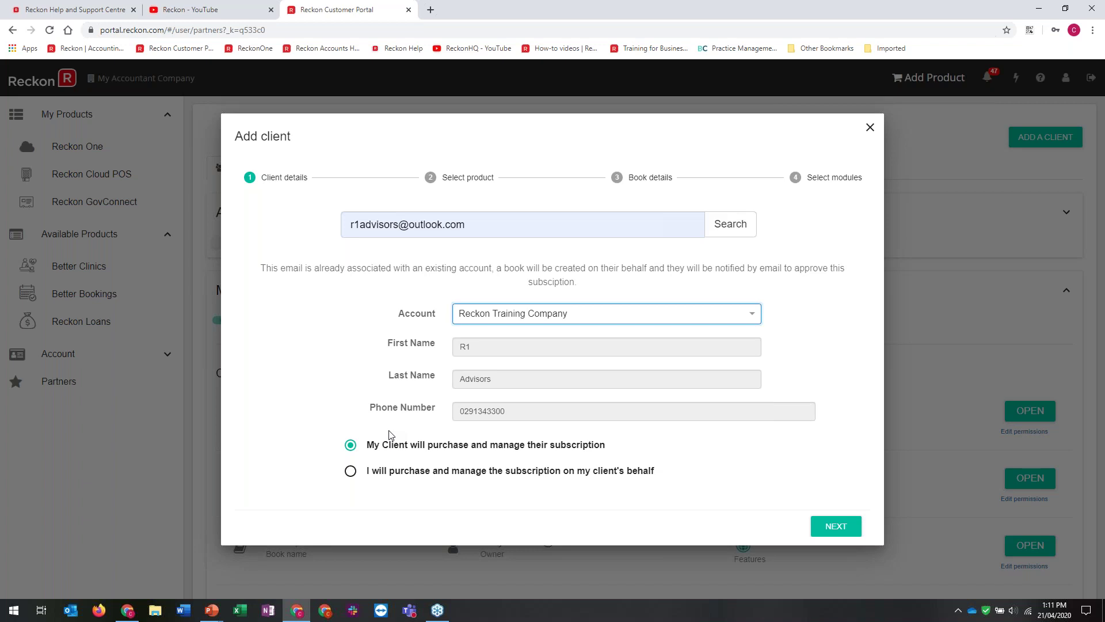
{"action": "left_click", "coordinate": [393, 476]}
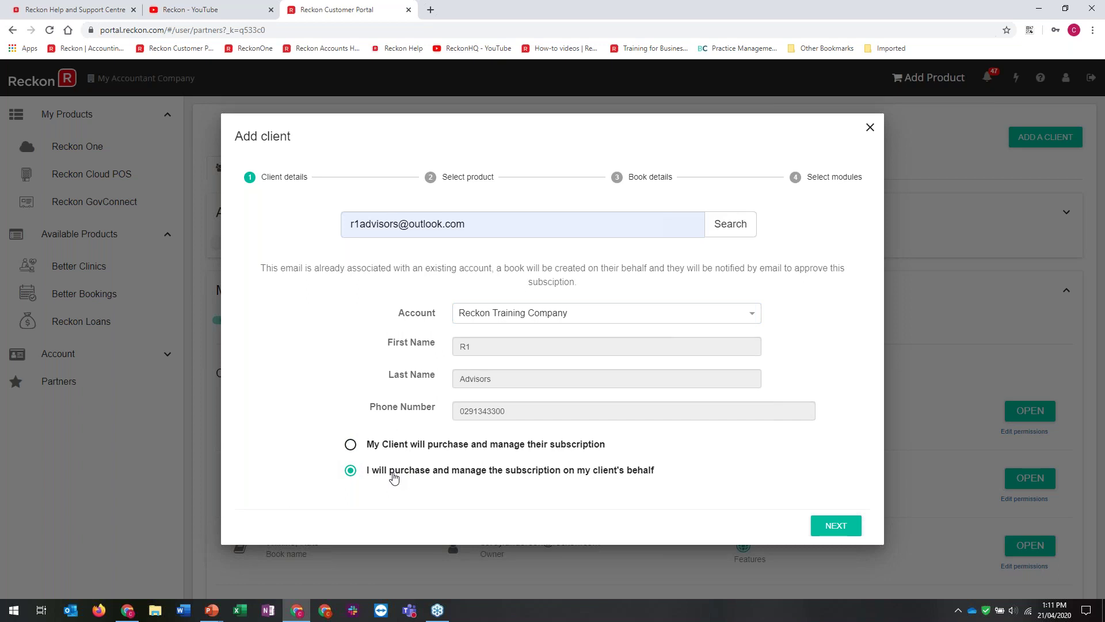
{"action": "left_click", "coordinate": [836, 530]}
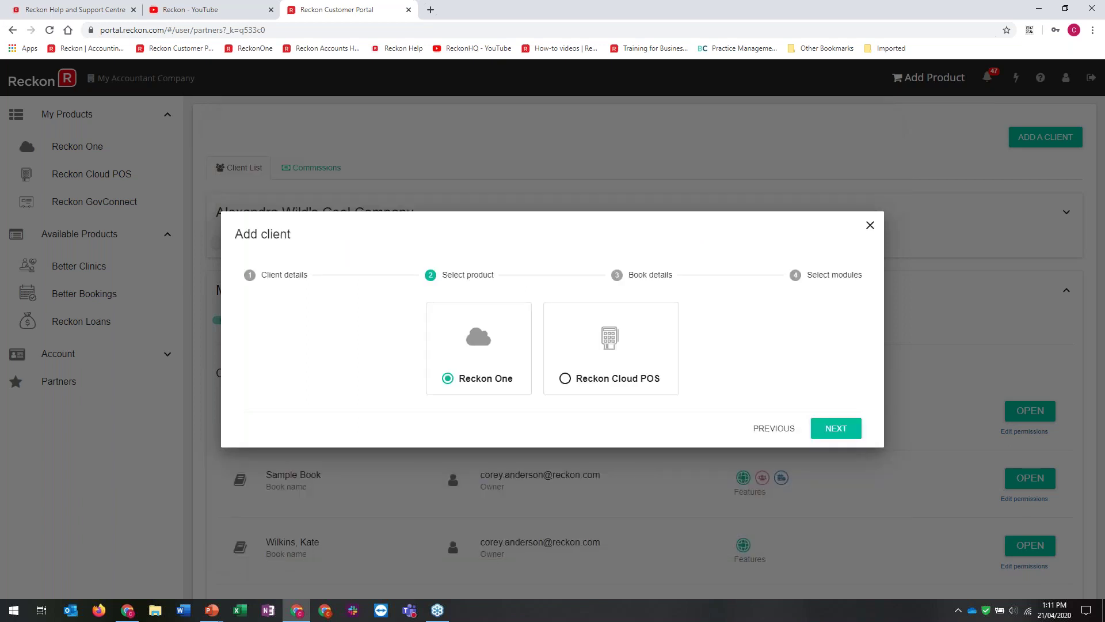
Keep Reckon One, name the book ABC Nominees Pty Ltd and set its entity type to Company
{"action": "left_click", "coordinate": [836, 428]}
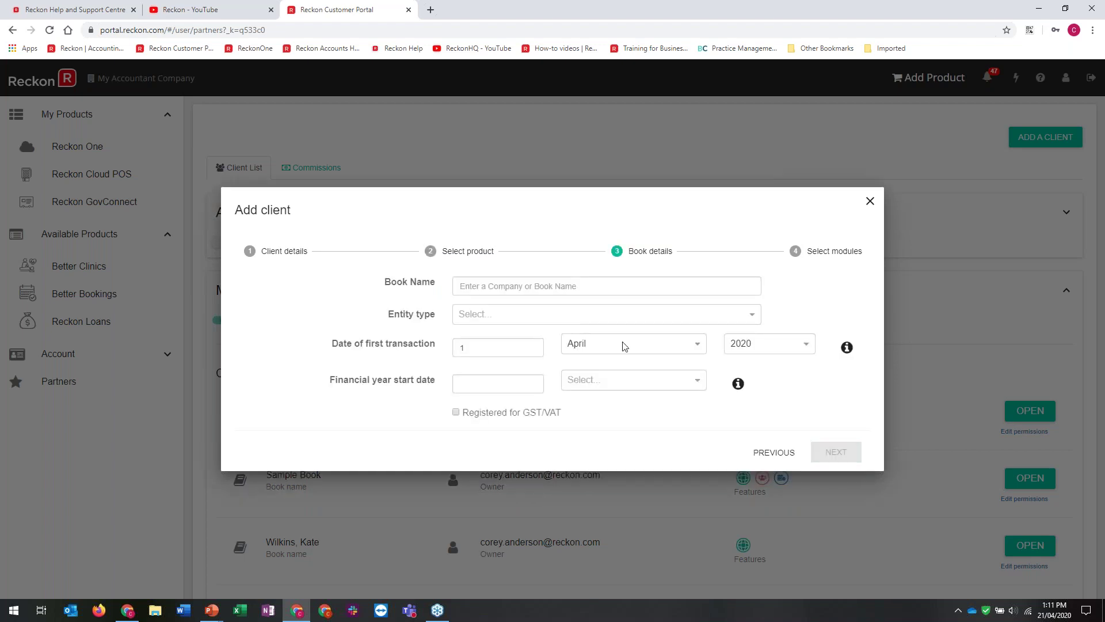
{"action": "left_click", "coordinate": [586, 289]}
{"action": "type", "text": "ABC Nominees Pty Lyt"}
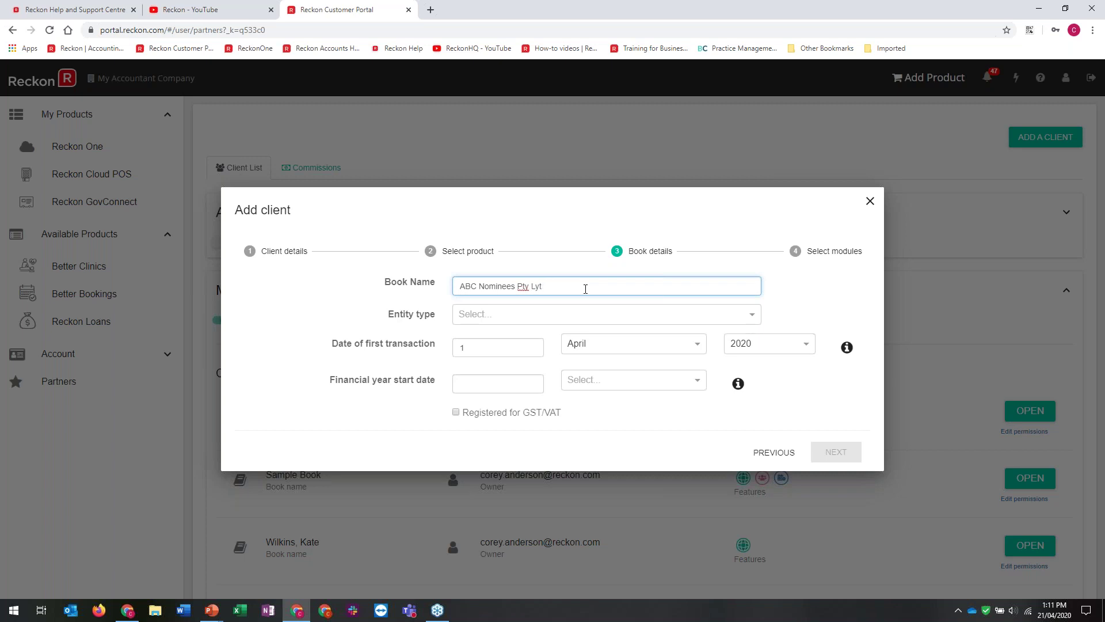
{"action": "type", "text": "dd"}
{"action": "left_click", "coordinate": [755, 320]}
{"action": "left_click_drag", "start_coordinate": [759, 348], "coordinate": [756, 387]}
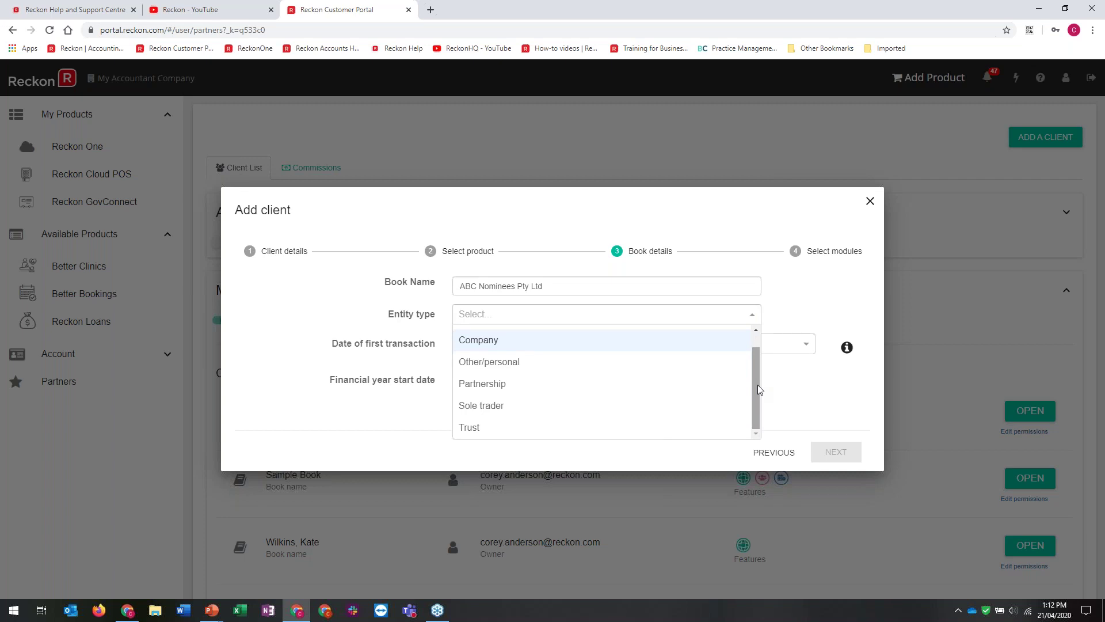
{"action": "left_click", "coordinate": [482, 341]}
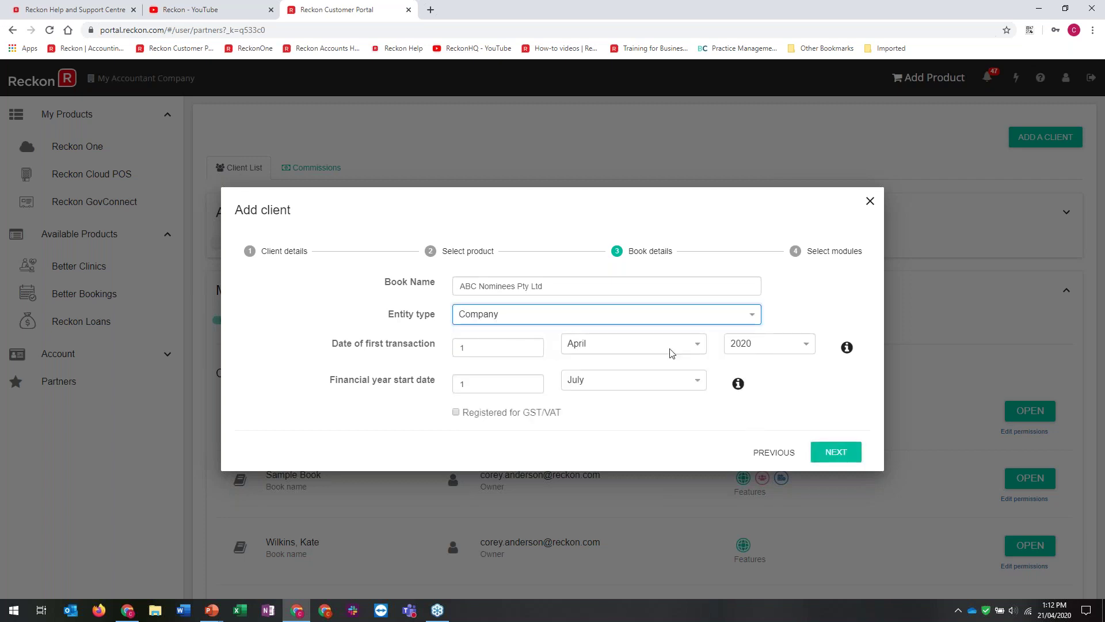
Set the first transaction date to July 2018, mark the book GST/VAT registered, and continue
{"action": "left_click", "coordinate": [684, 345]}
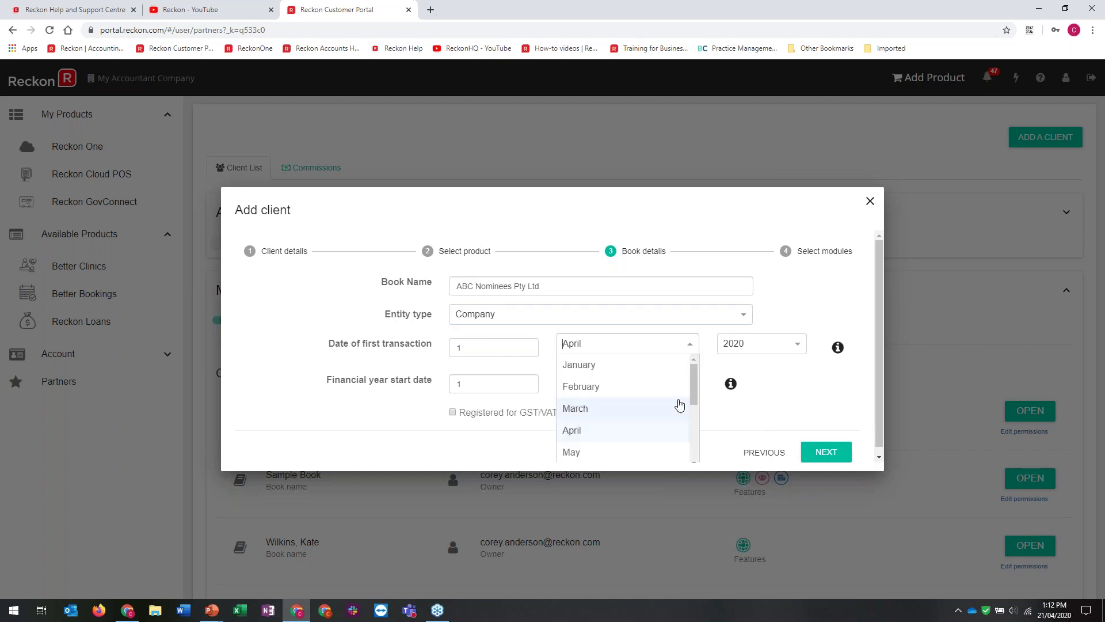
{"action": "scroll", "coordinate": [694, 394], "scroll_direction": "down", "scroll_amount": 3}
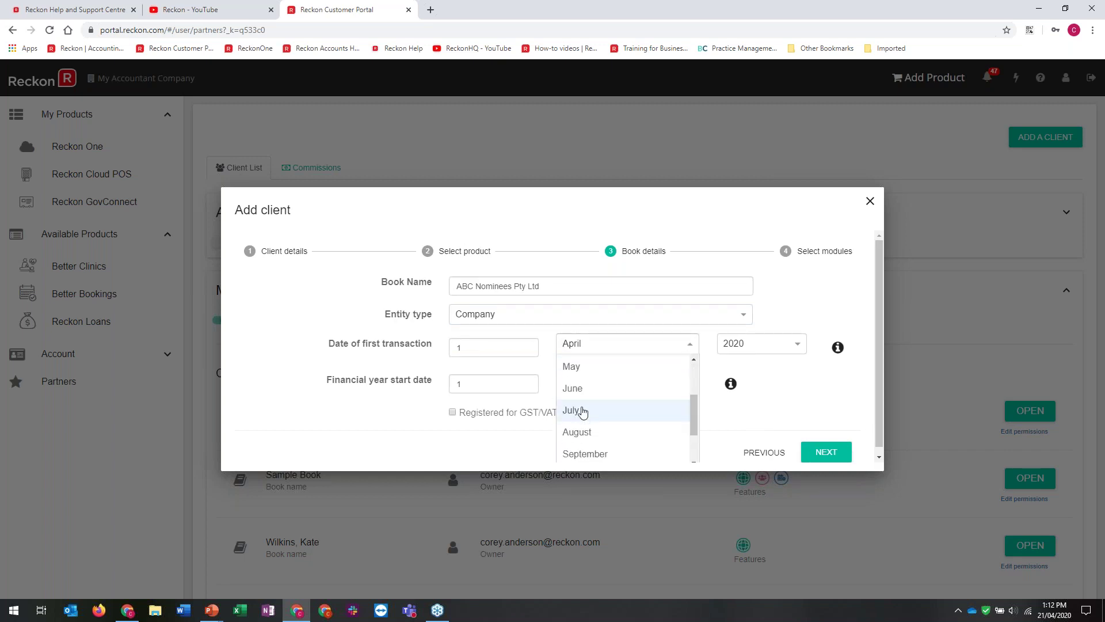
{"action": "left_click", "coordinate": [575, 409]}
{"action": "left_click", "coordinate": [804, 342]}
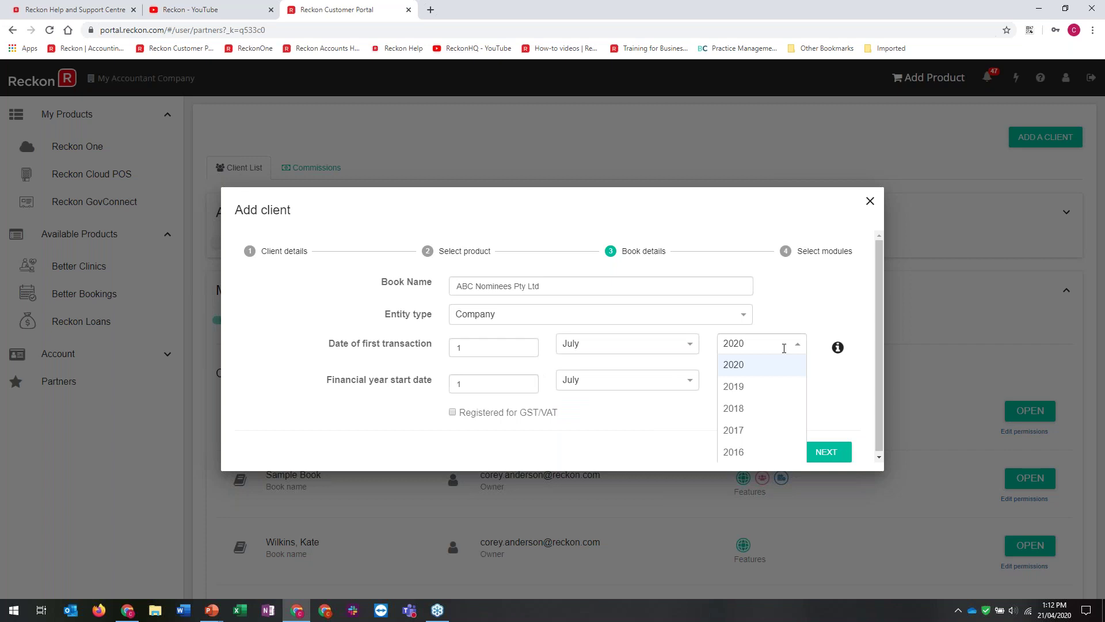
{"action": "left_click", "coordinate": [756, 388]}
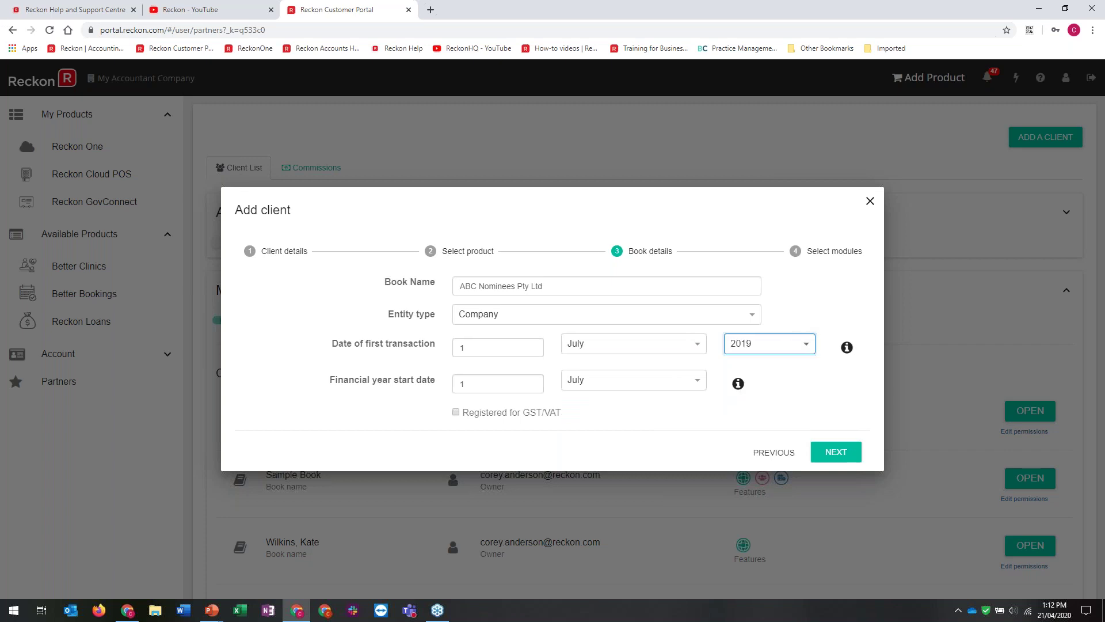
{"action": "left_click", "coordinate": [805, 345]}
{"action": "left_click", "coordinate": [797, 409]}
{"action": "left_click", "coordinate": [458, 414]}
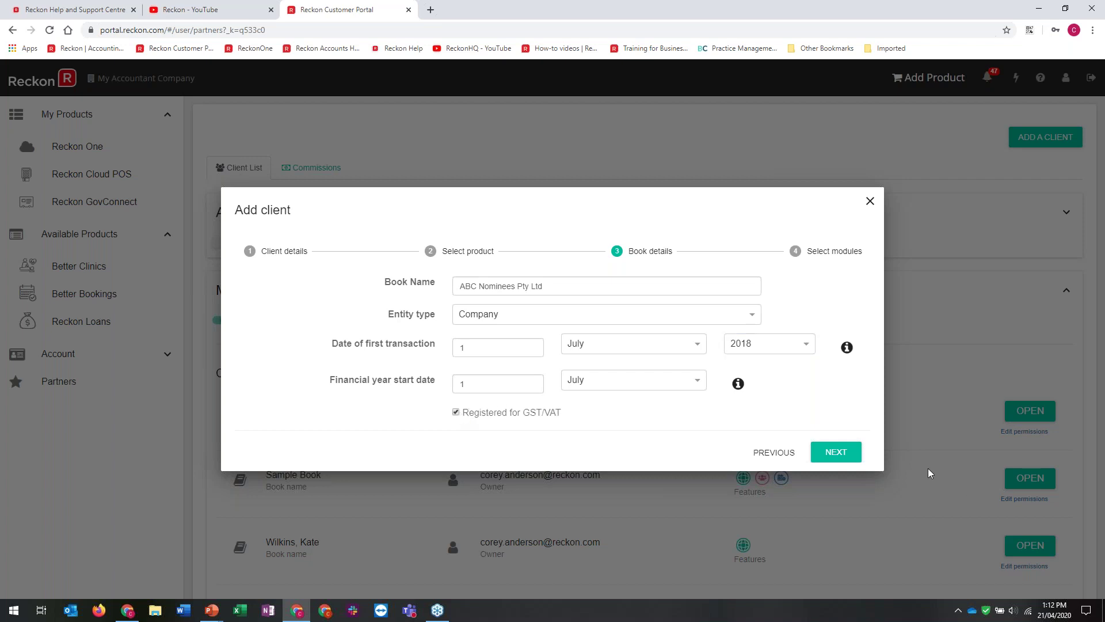
{"action": "left_click", "coordinate": [841, 453]}
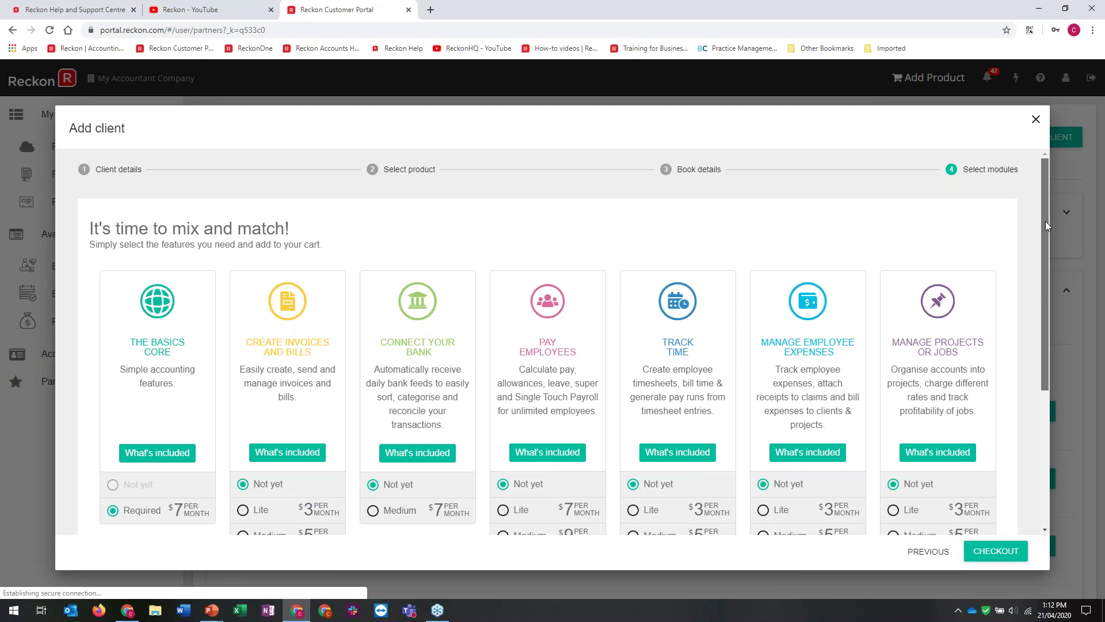
View and close The Basics Core 'What's included' details, then review the $7 per month summary
{"action": "left_click_drag", "start_coordinate": [1045, 225], "coordinate": [214, 394]}
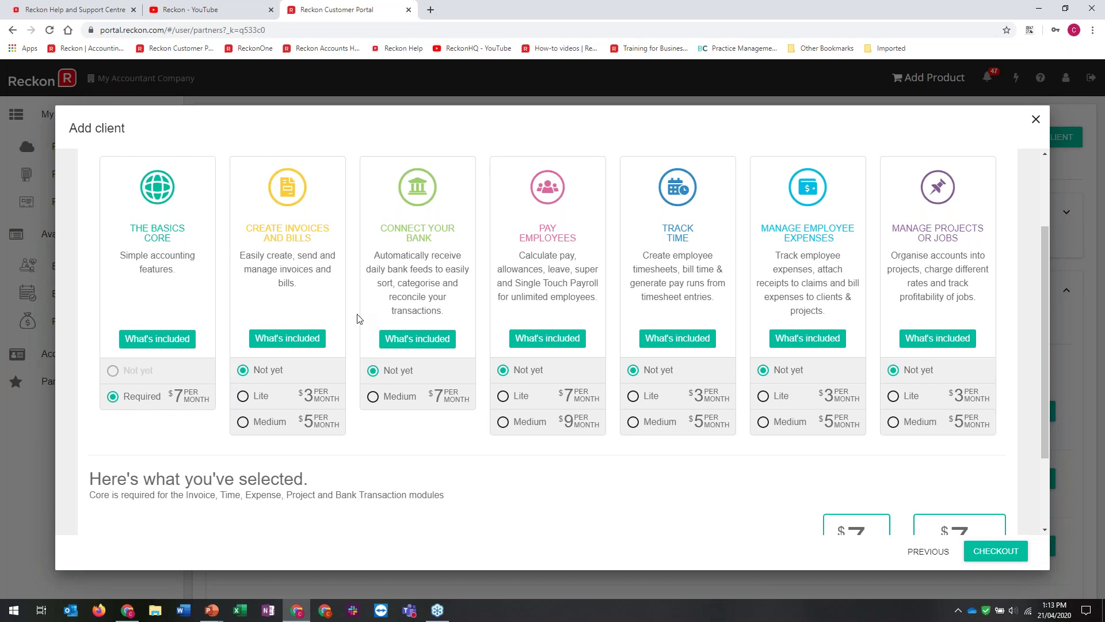
{"action": "left_click", "coordinate": [132, 348]}
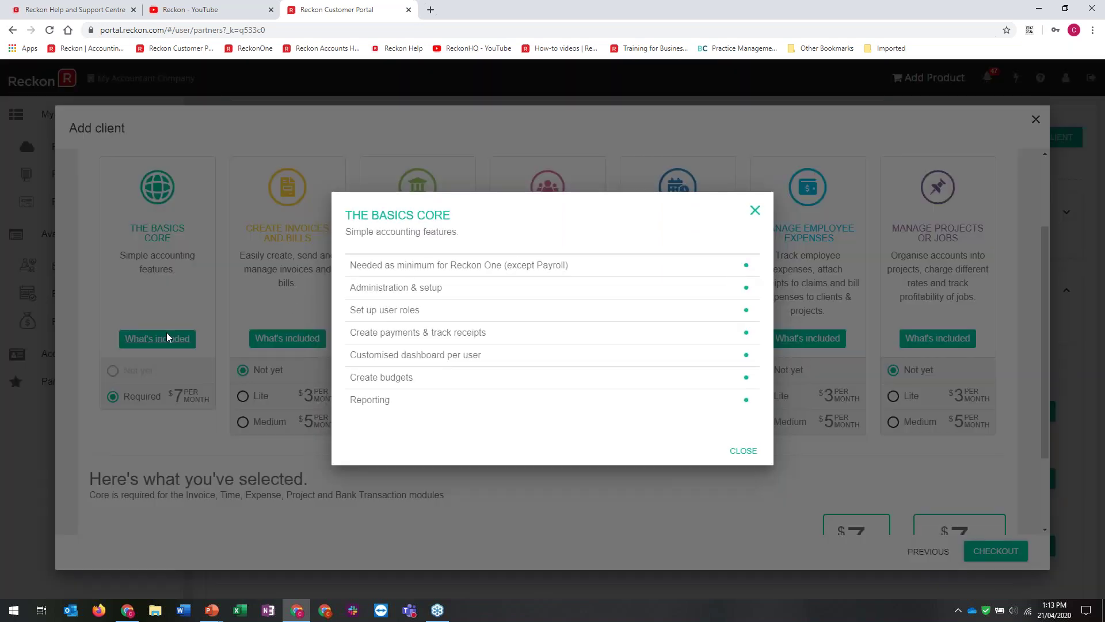
{"action": "left_click", "coordinate": [755, 211]}
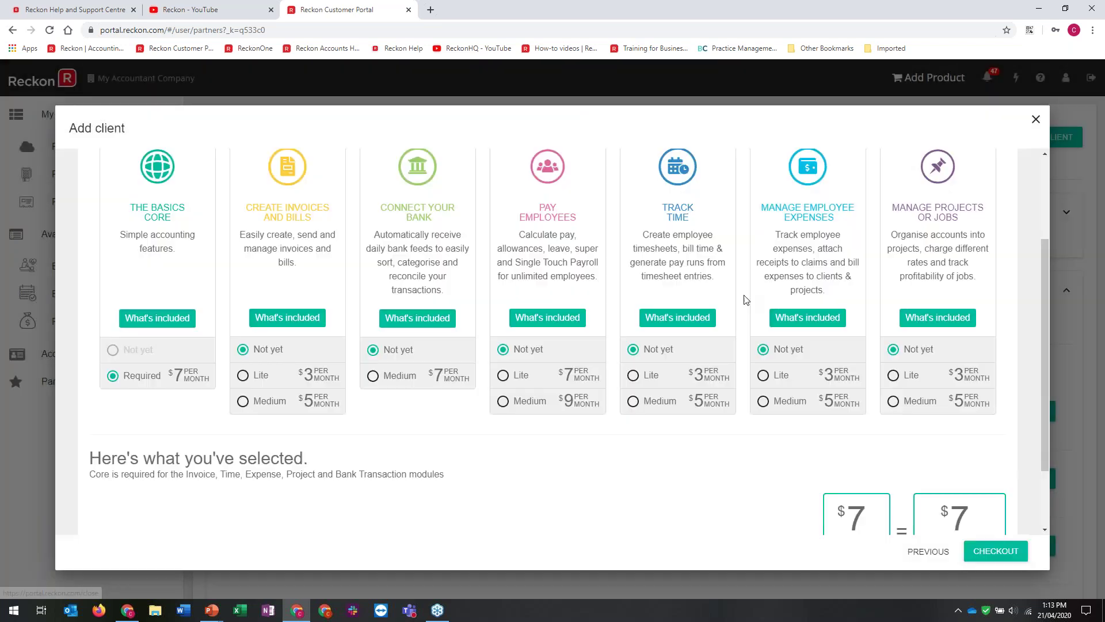
{"action": "scroll", "coordinate": [746, 299], "scroll_direction": "down", "scroll_amount": 2}
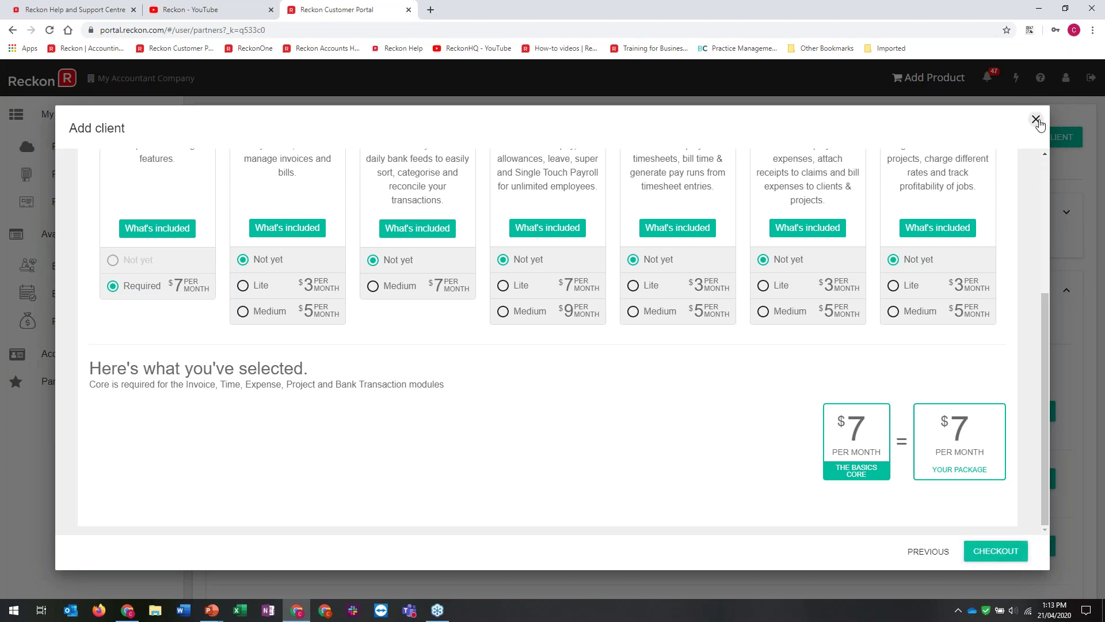
Close the Add client wizard and open Add a staff member from Account > Staff
{"action": "left_click", "coordinate": [1037, 120]}
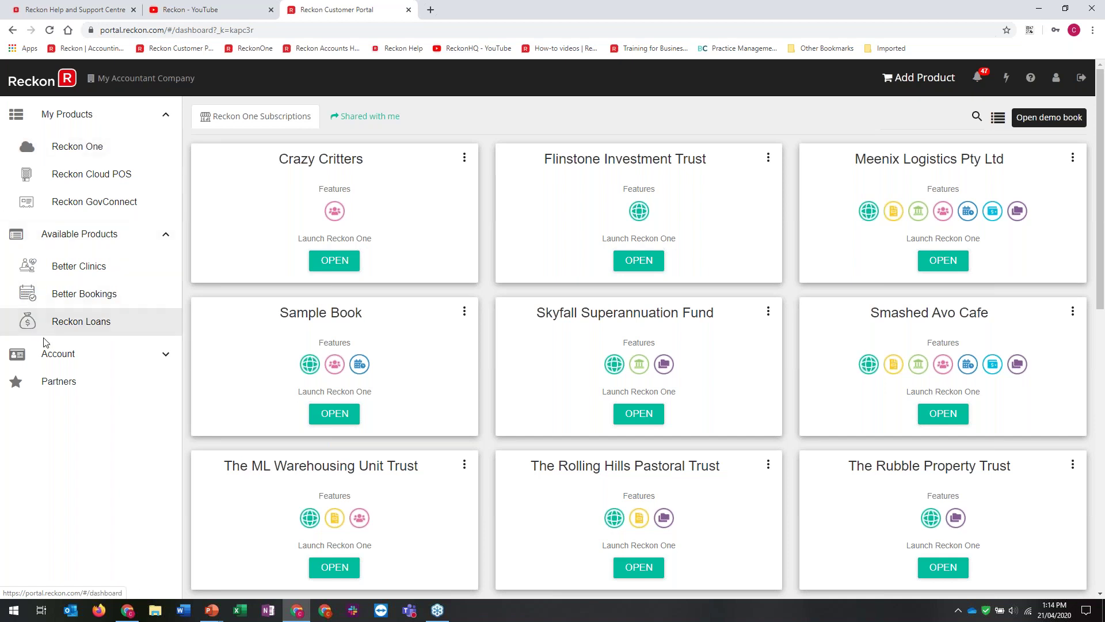
{"action": "left_click", "coordinate": [23, 355]}
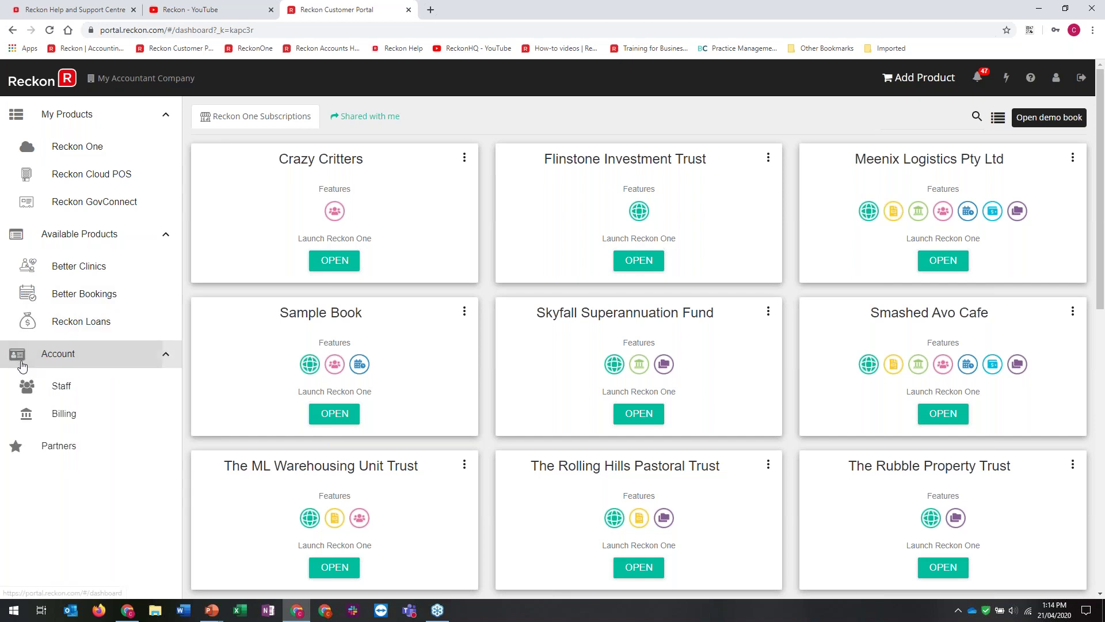
{"action": "left_click", "coordinate": [37, 392]}
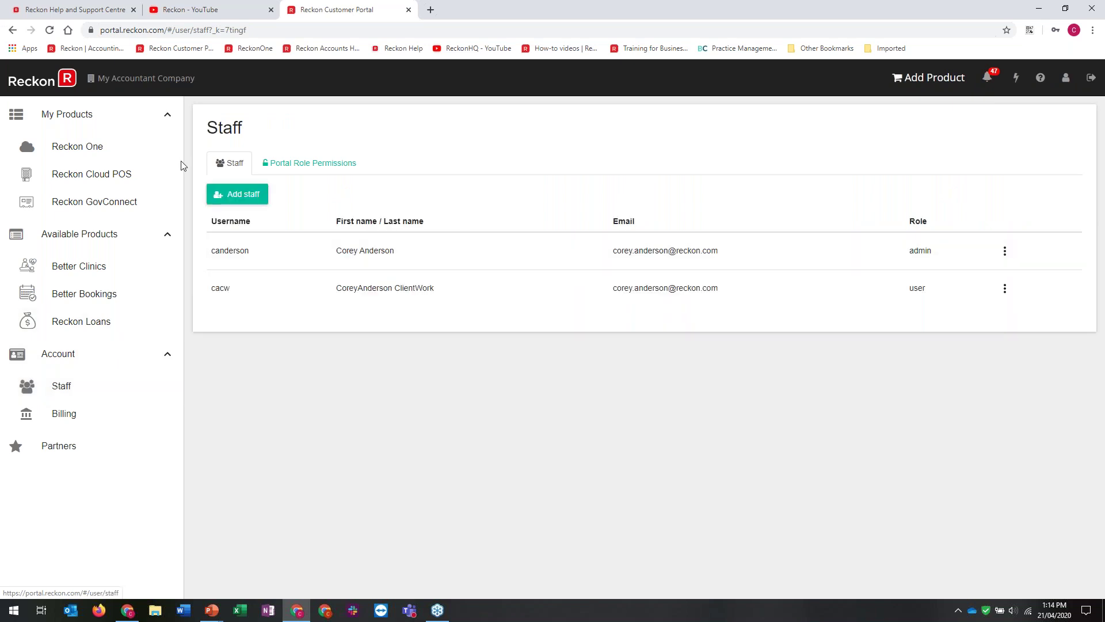
{"action": "left_click", "coordinate": [242, 196]}
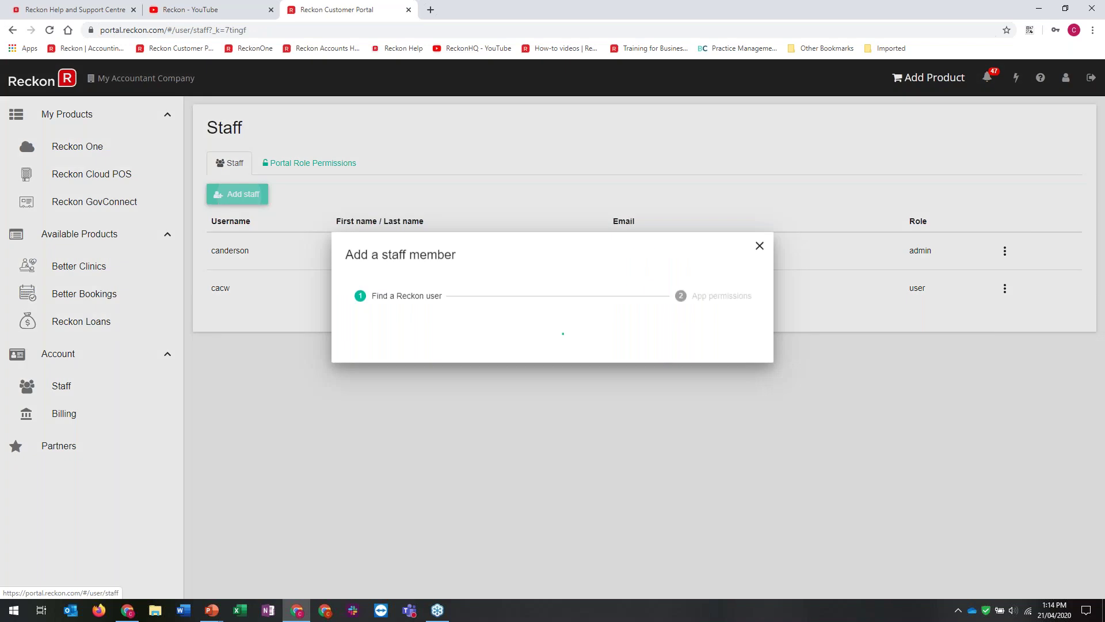
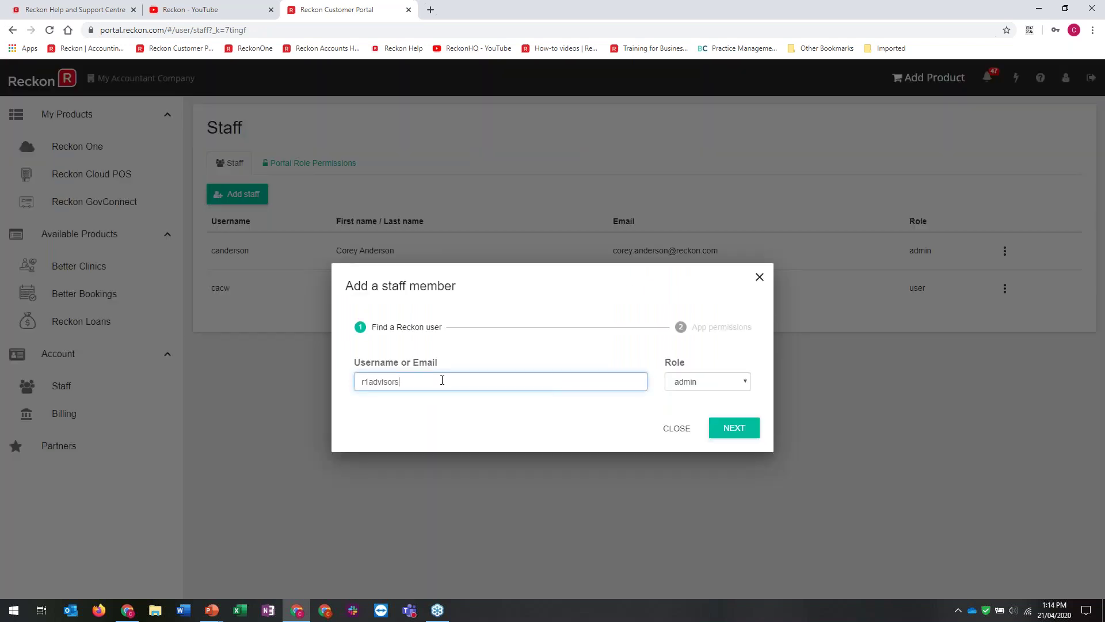
Add the adviser's outlook.com e-mail as an admin staff member and edit their Flinstone Investment Trust permissions
{"action": "left_click", "coordinate": [742, 385]}
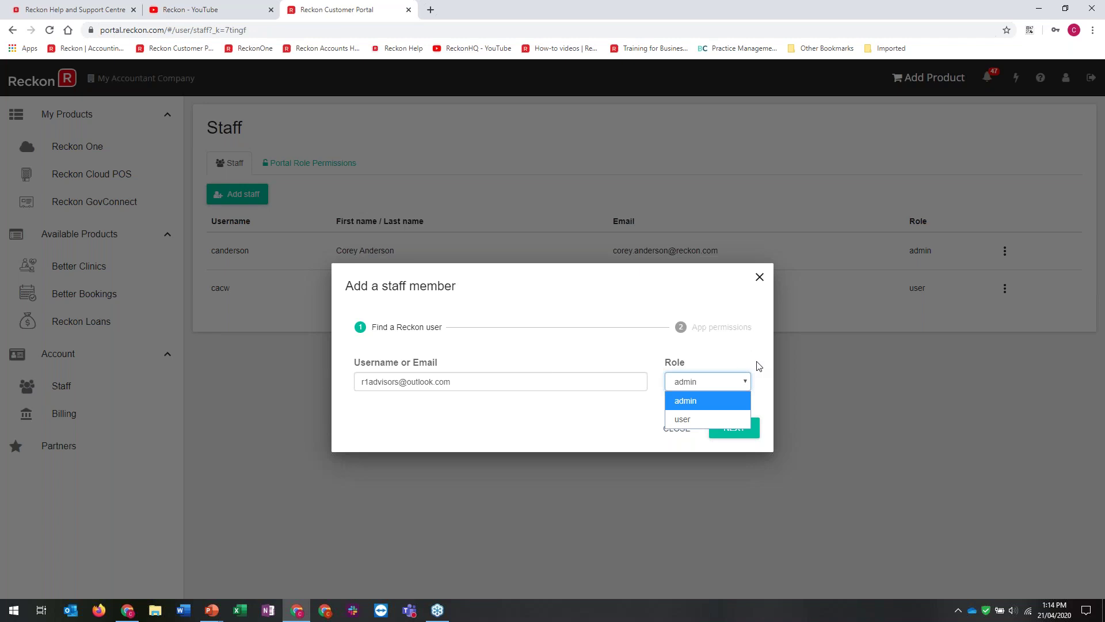
{"action": "left_click", "coordinate": [727, 400]}
{"action": "left_click", "coordinate": [729, 433]}
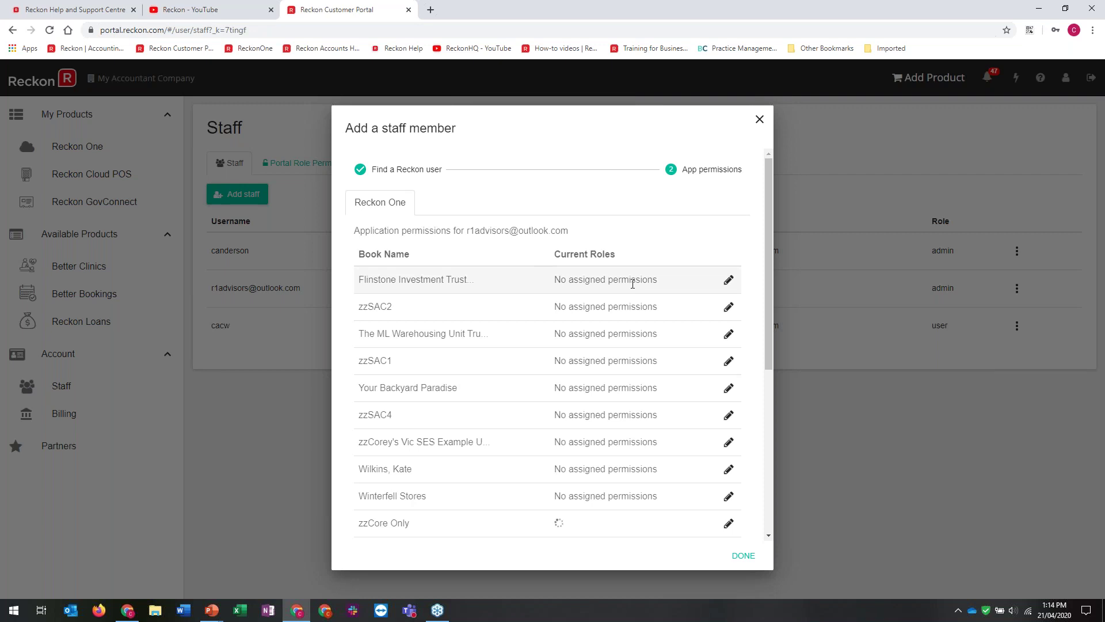
{"action": "left_click", "coordinate": [729, 280]}
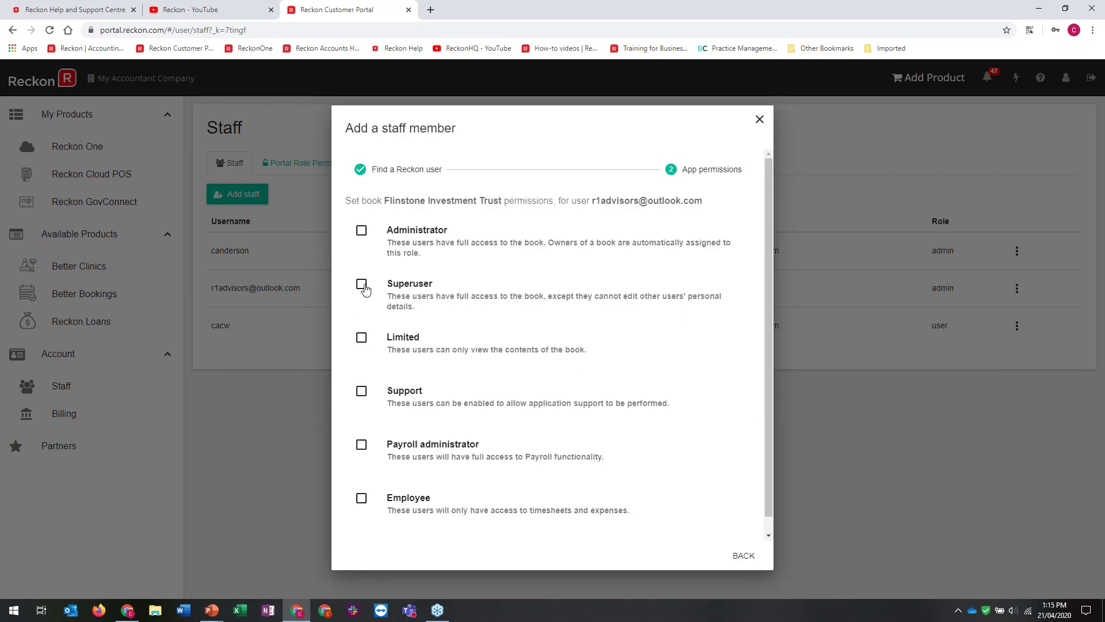
Grant Superuser on the Flinstone Investment Trust book, save, and open the new staff member's options
{"action": "left_click", "coordinate": [362, 284]}
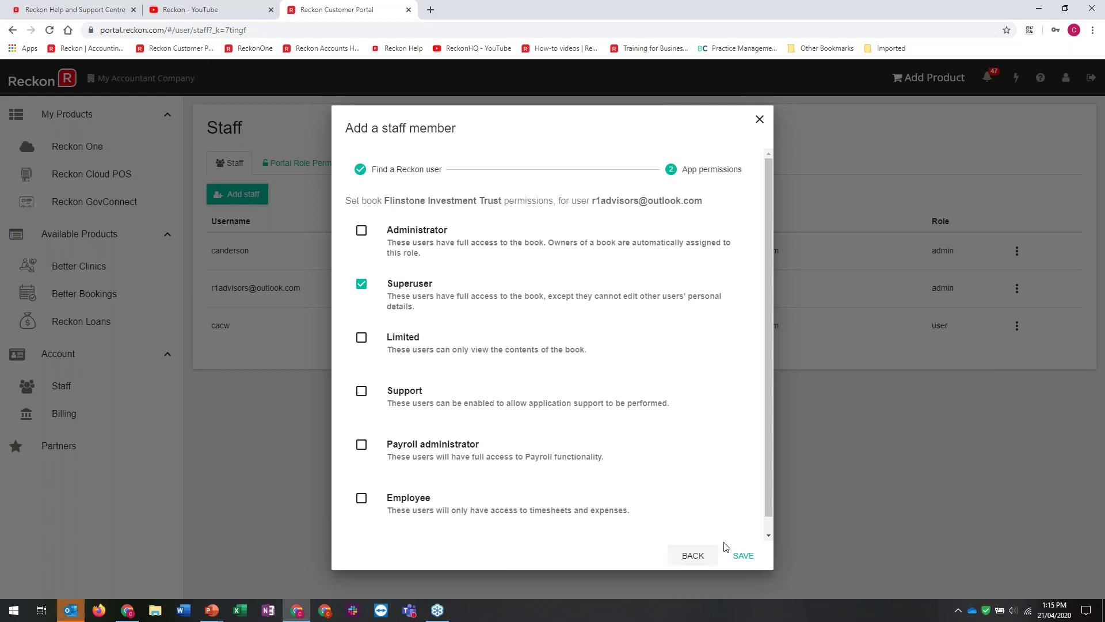
{"action": "left_click", "coordinate": [739, 557]}
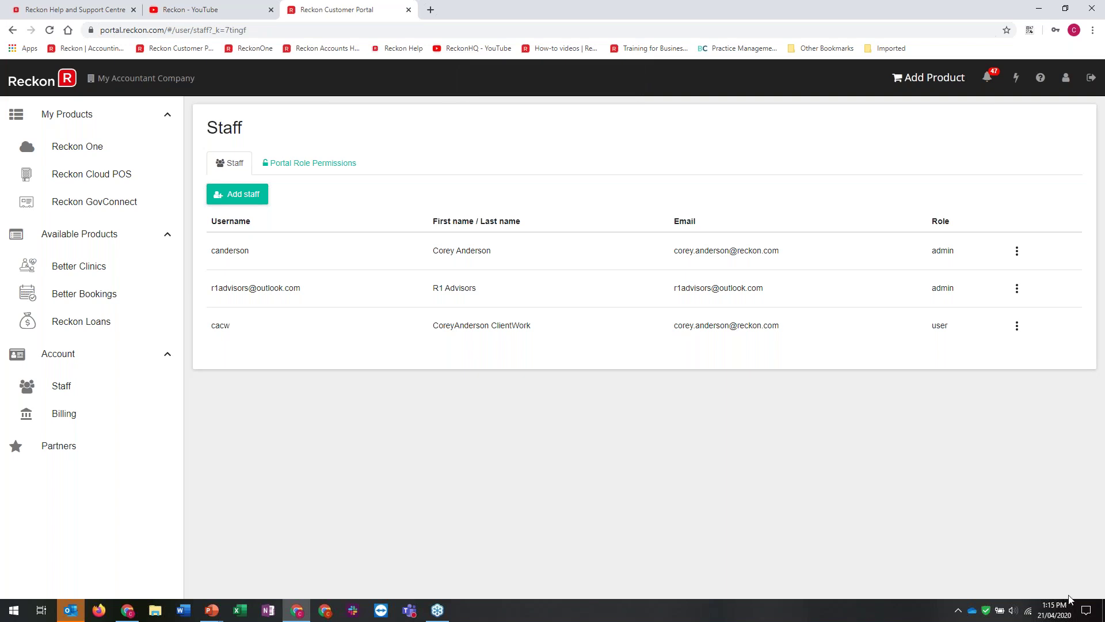
{"action": "left_click", "coordinate": [1018, 289]}
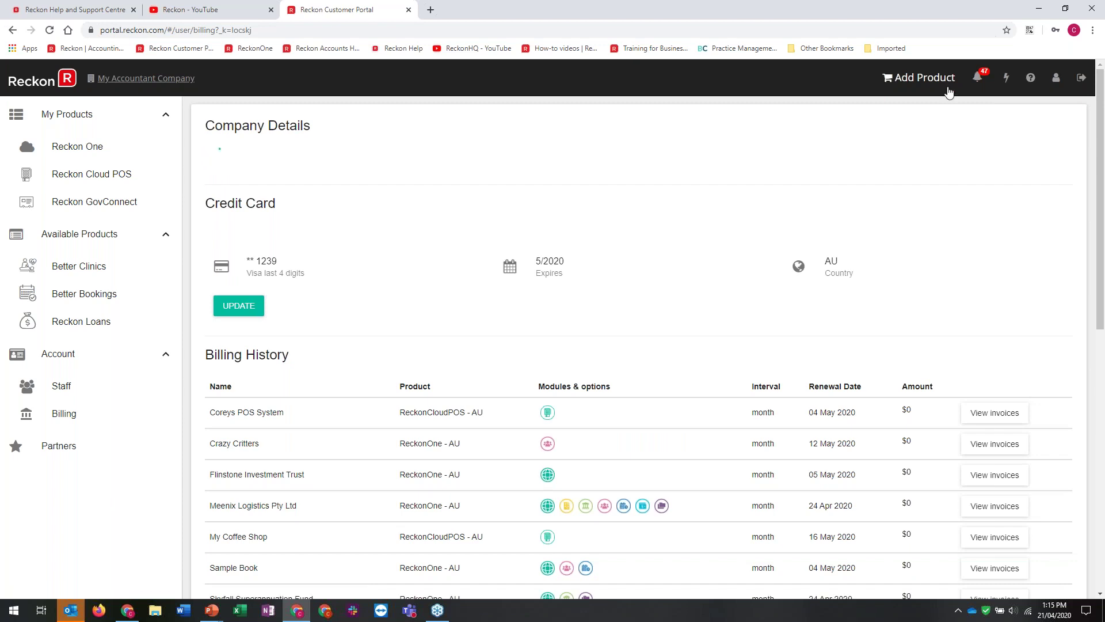
Check the Add Product list, then open the Reckon Help Centre in a new tab and close it
{"action": "left_click", "coordinate": [928, 78]}
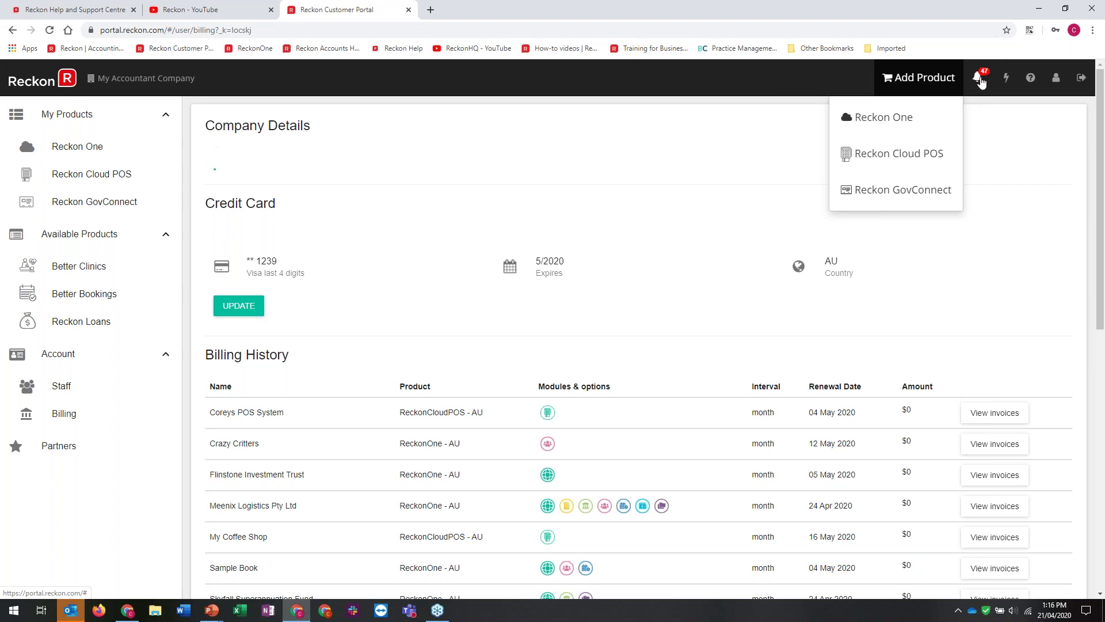
{"action": "left_click", "coordinate": [1030, 78]}
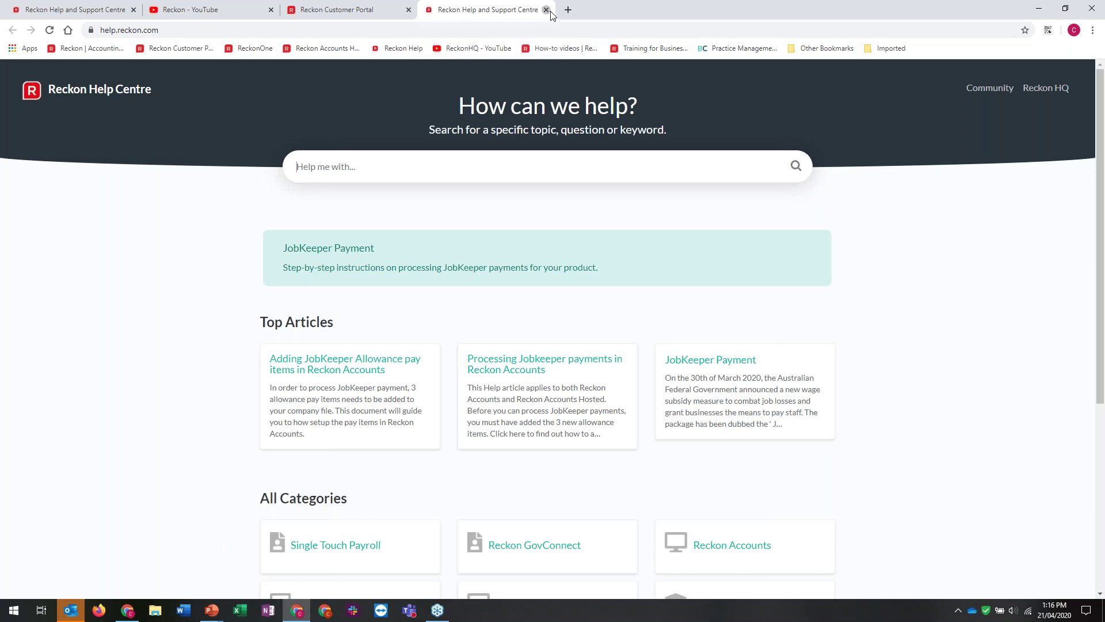
{"action": "left_click", "coordinate": [546, 9]}
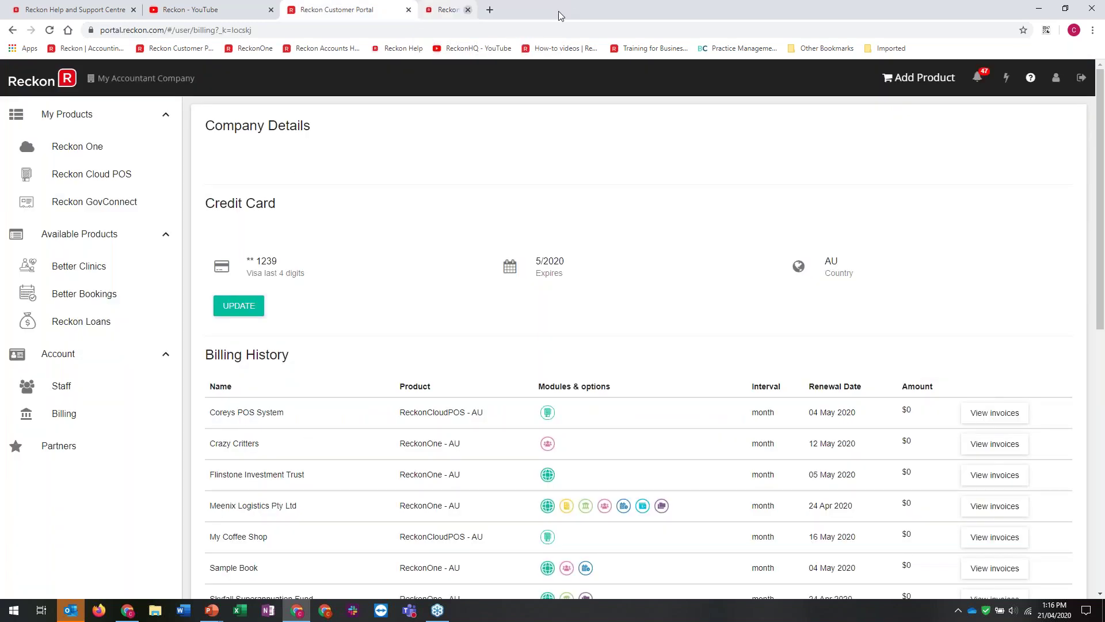
View the Profile page's Password, Login & Email and My Details, then return to Reckon One
{"action": "left_click", "coordinate": [1058, 81]}
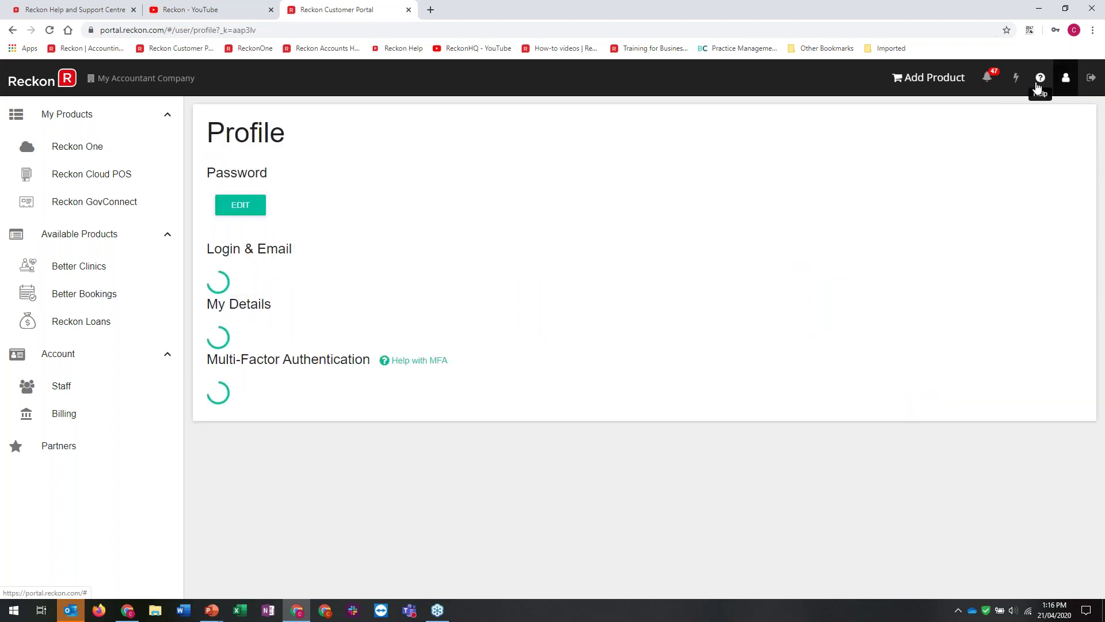
{"action": "left_click", "coordinate": [80, 156]}
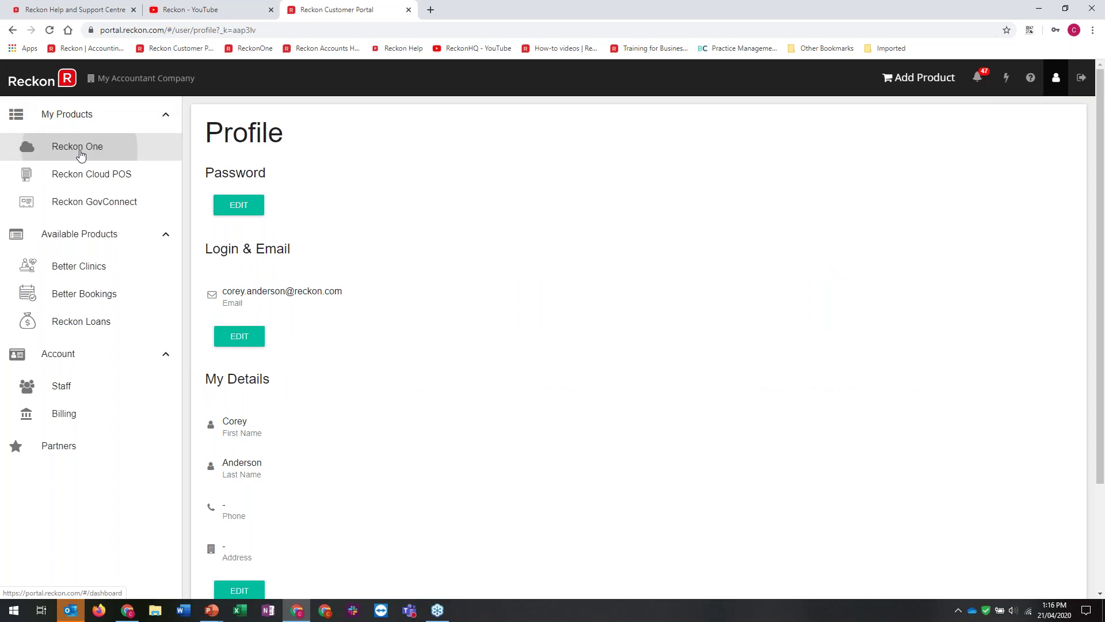
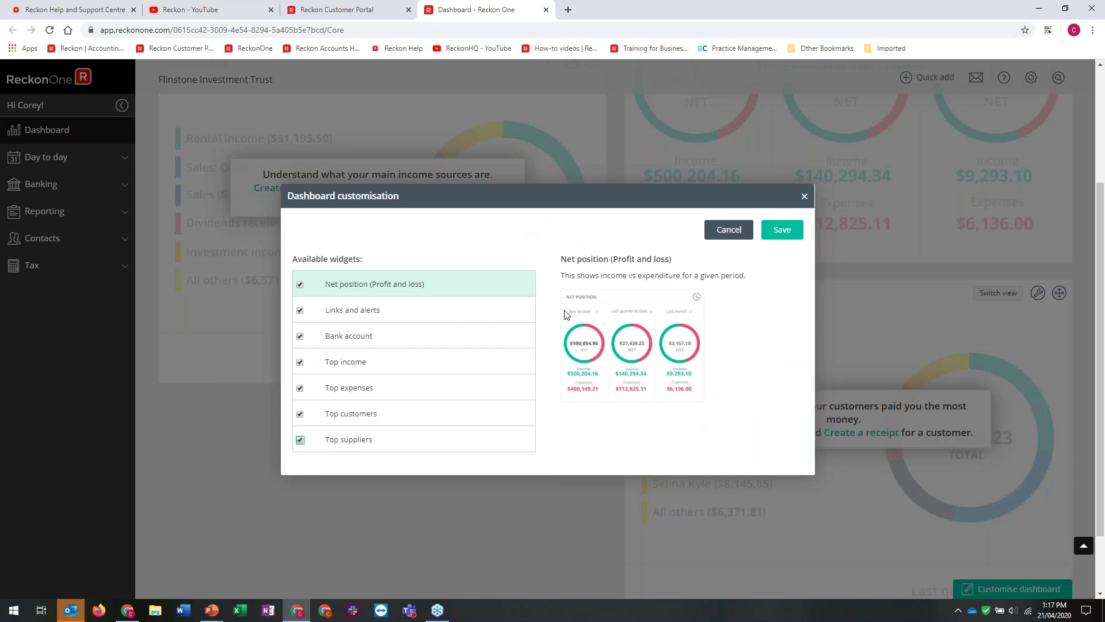
Save the chosen widgets and drag Net Position to the top-right slot above Top Customers
{"action": "left_click", "coordinate": [784, 232]}
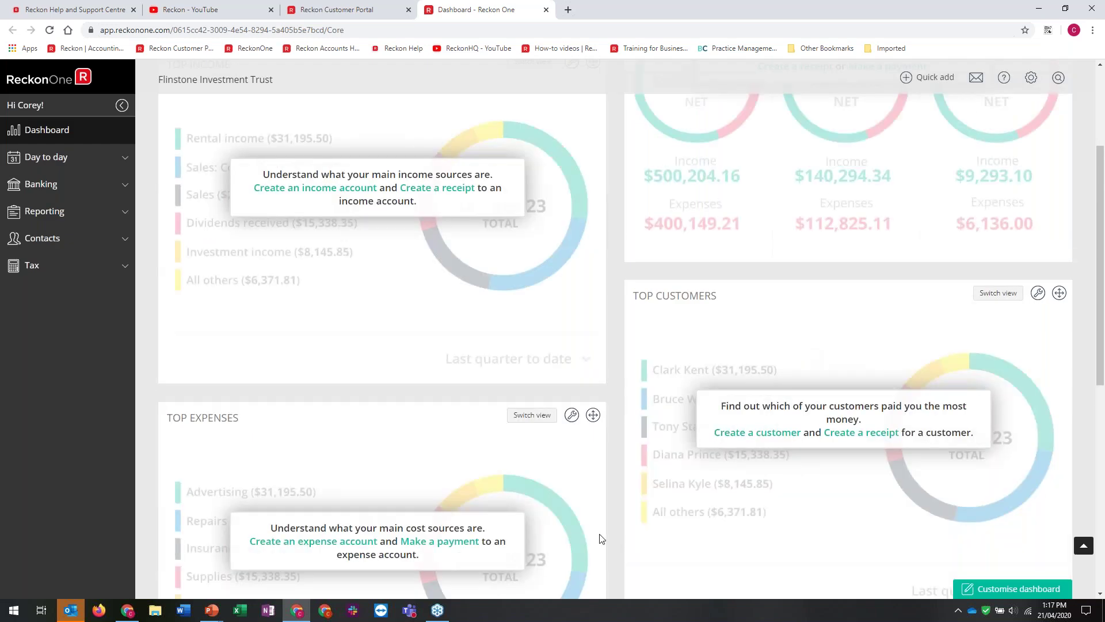
{"action": "scroll", "coordinate": [601, 538], "scroll_direction": "up", "scroll_amount": 3}
{"action": "left_click_drag", "start_coordinate": [1055, 308], "coordinate": [1052, 188]}
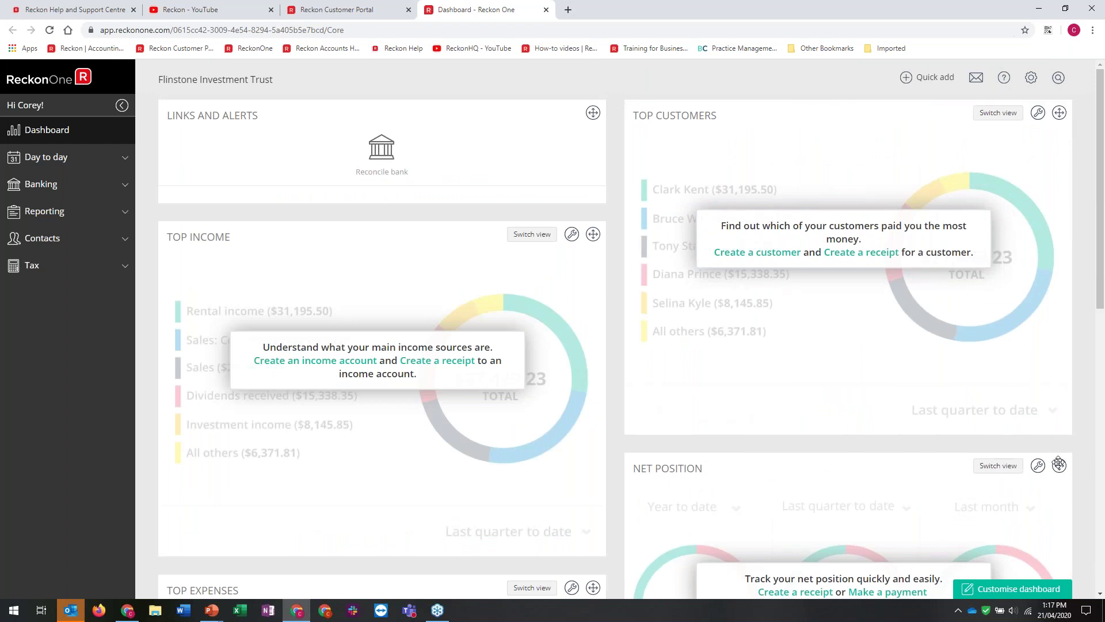
{"action": "left_click_drag", "start_coordinate": [1059, 465], "coordinate": [1061, 102]}
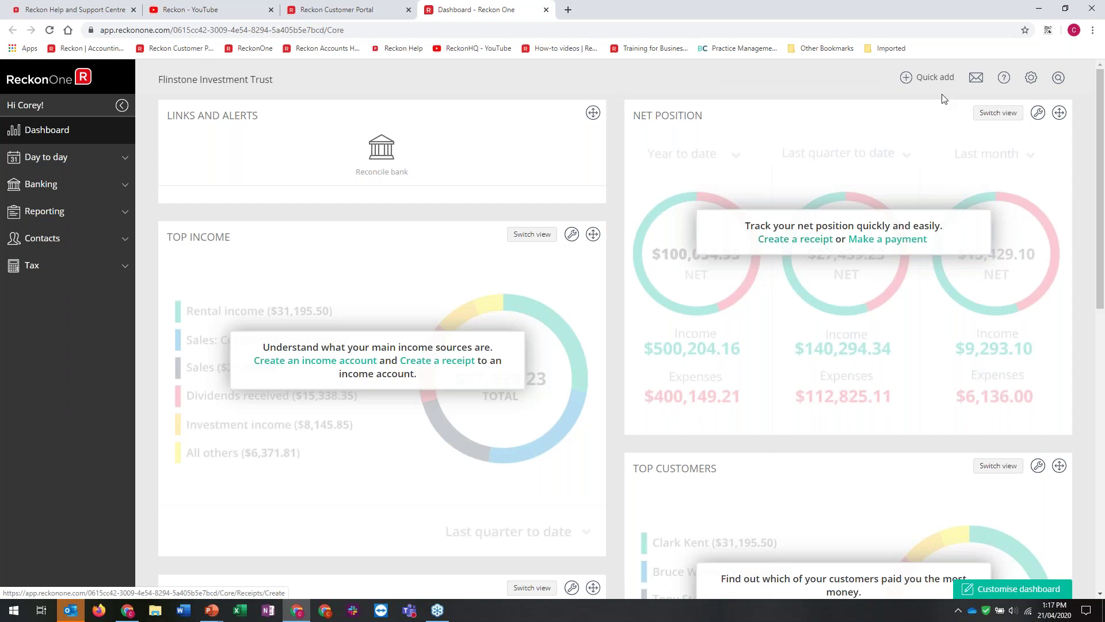
{"action": "left_click", "coordinate": [932, 77]}
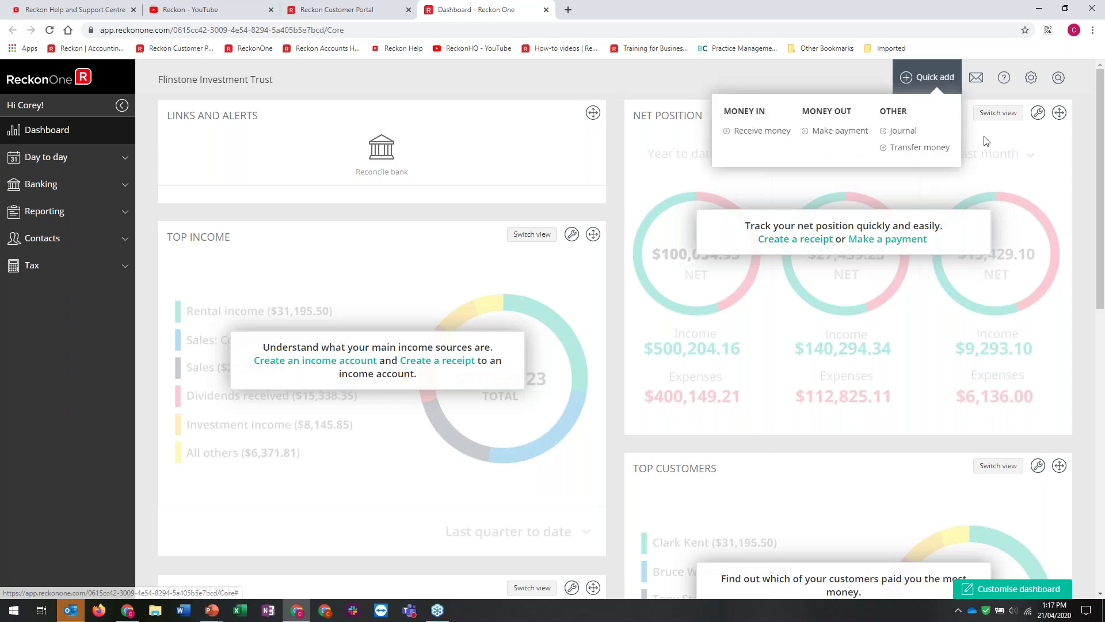
{"action": "left_click", "coordinate": [1039, 115]}
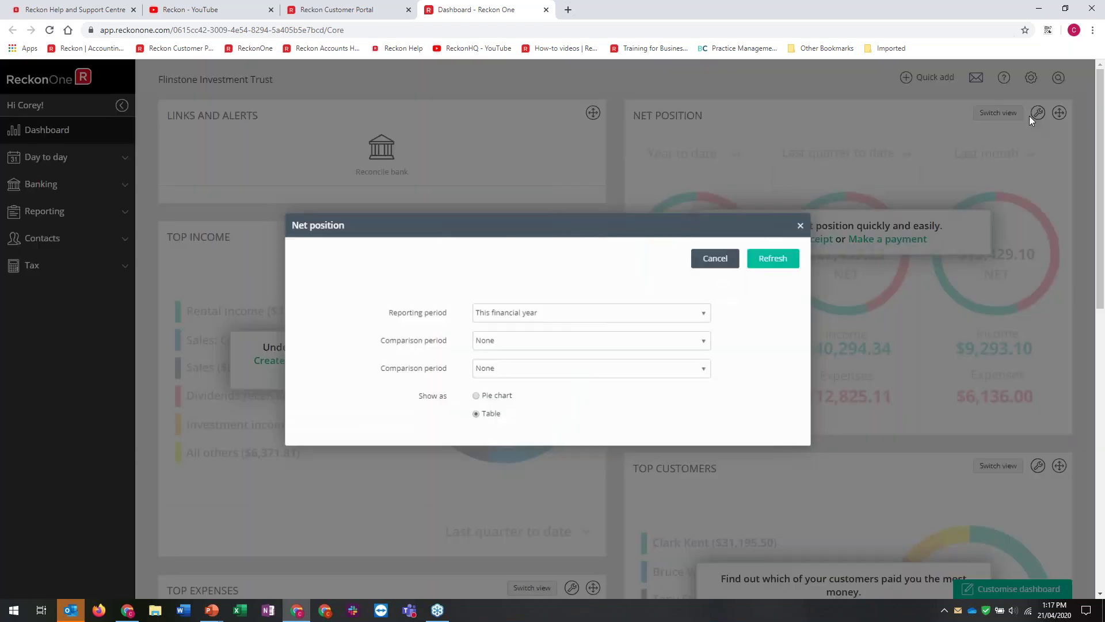
{"action": "left_click", "coordinate": [713, 259]}
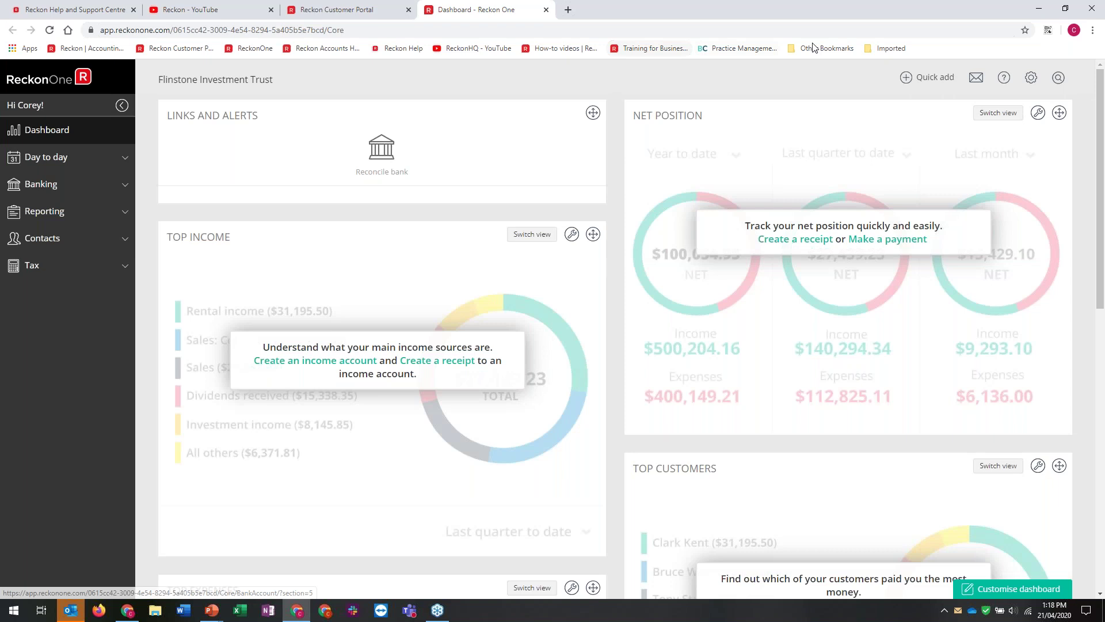
Expand the Day to day, Banking, Reporting, Contacts and Tax sidebar sections
{"action": "left_click", "coordinate": [22, 163]}
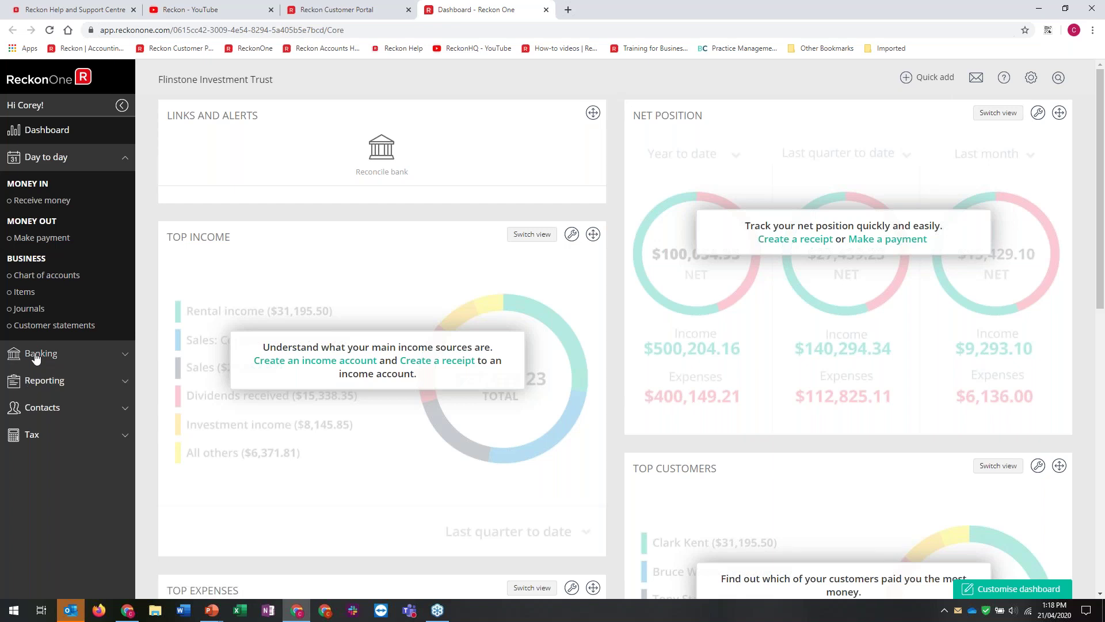
{"action": "left_click", "coordinate": [35, 355]}
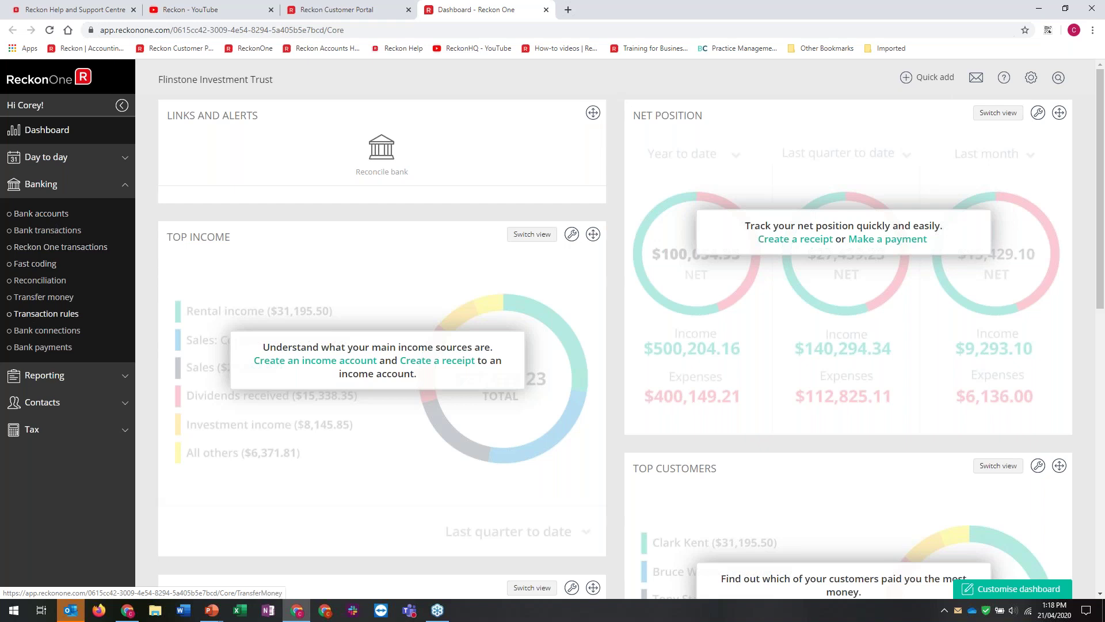
{"action": "left_click", "coordinate": [44, 374]}
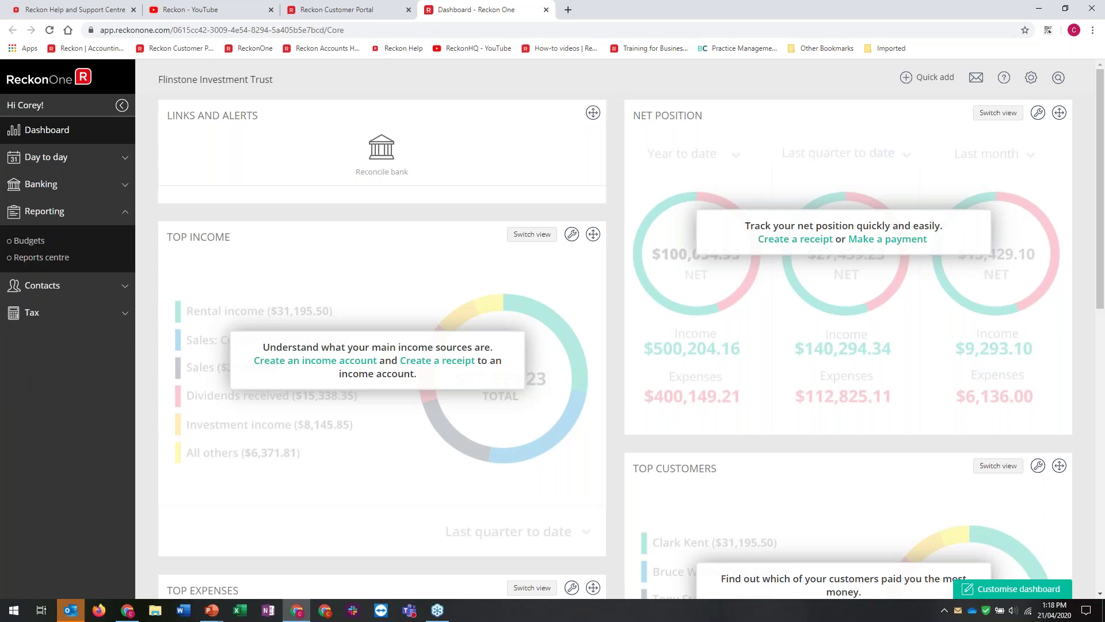
{"action": "left_click", "coordinate": [42, 285]}
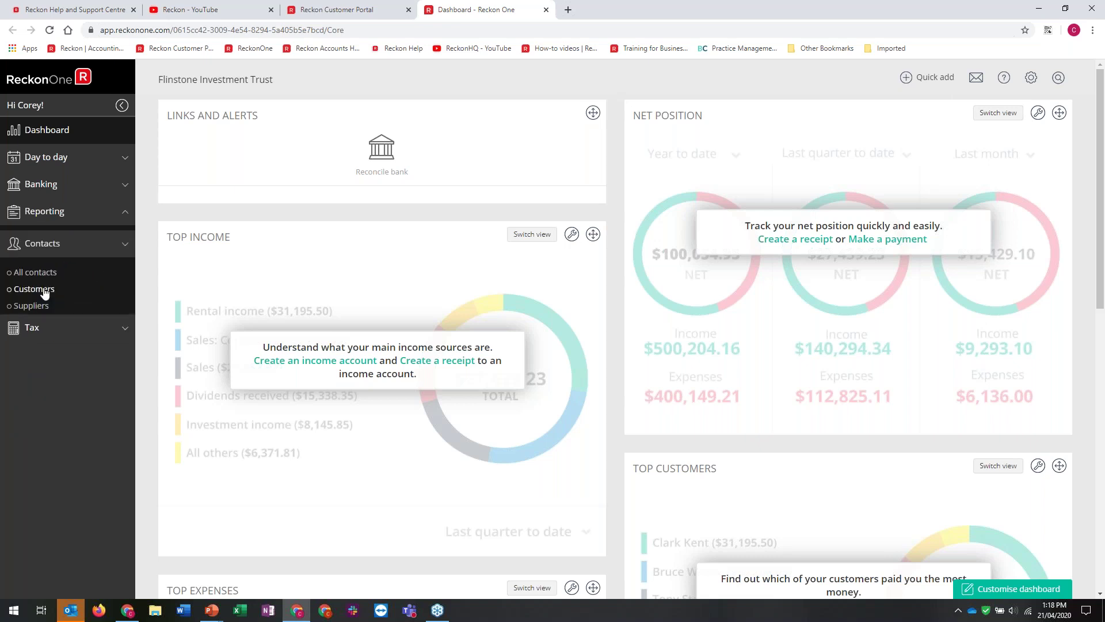
{"action": "left_click", "coordinate": [31, 333]}
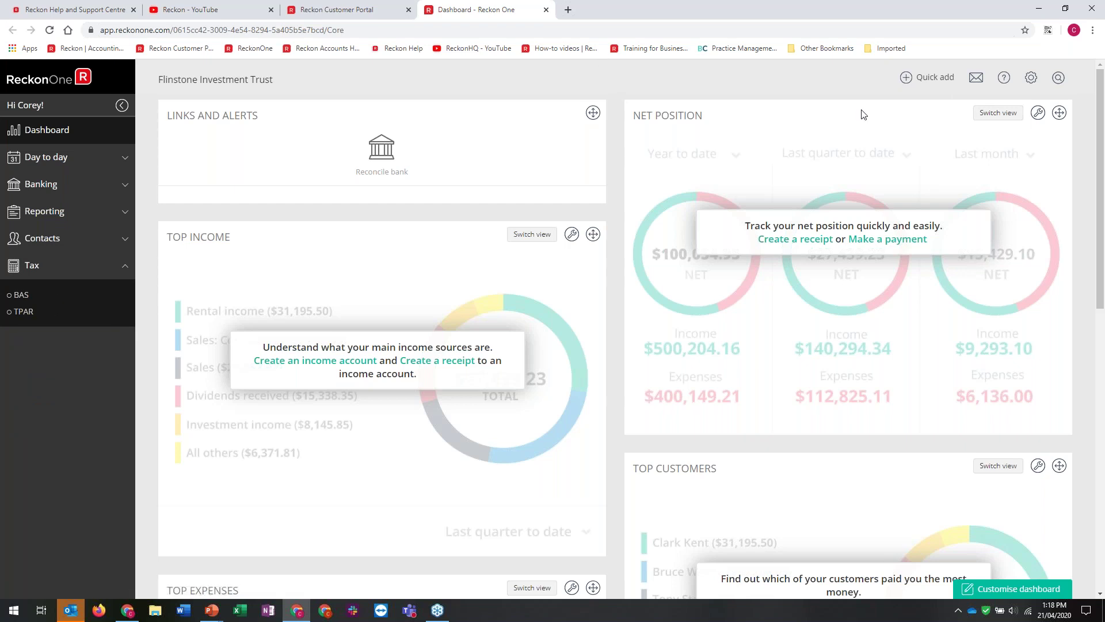
Look over the quick-add options, then bring up the gear menu's book options
{"action": "left_click", "coordinate": [927, 77]}
{"action": "left_click", "coordinate": [768, 131]}
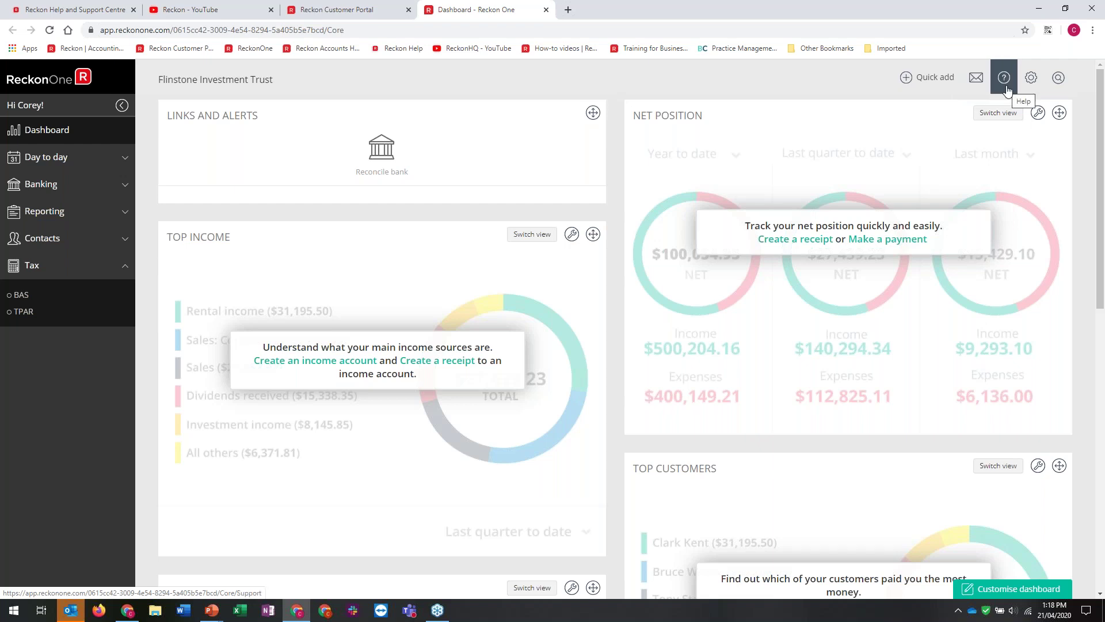
{"action": "mouse_move", "coordinate": [1030, 89]}
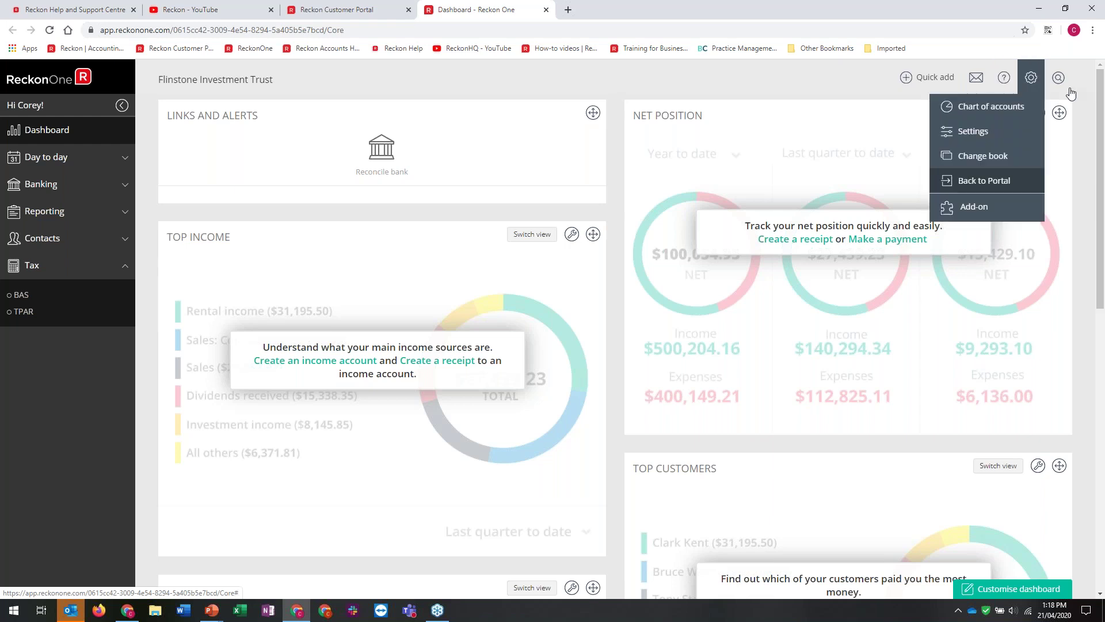
{"action": "mouse_move", "coordinate": [1058, 77]}
Open Book settings and enter the book's reply-to e-mail address
{"action": "left_click", "coordinate": [1000, 132]}
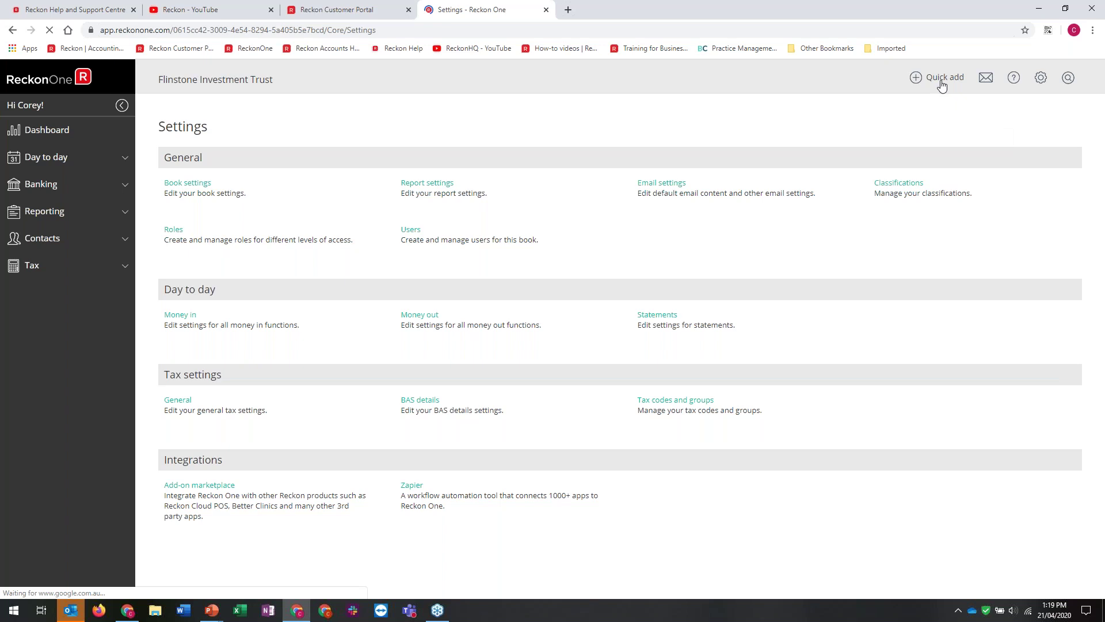
{"action": "left_click", "coordinate": [924, 84]}
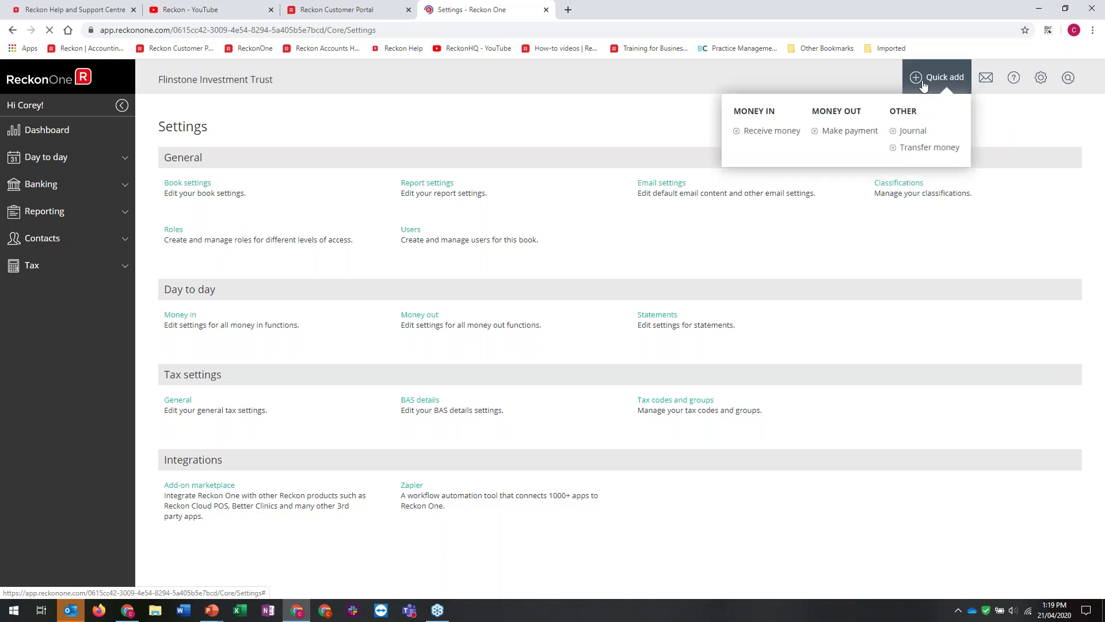
{"action": "left_click", "coordinate": [248, 198]}
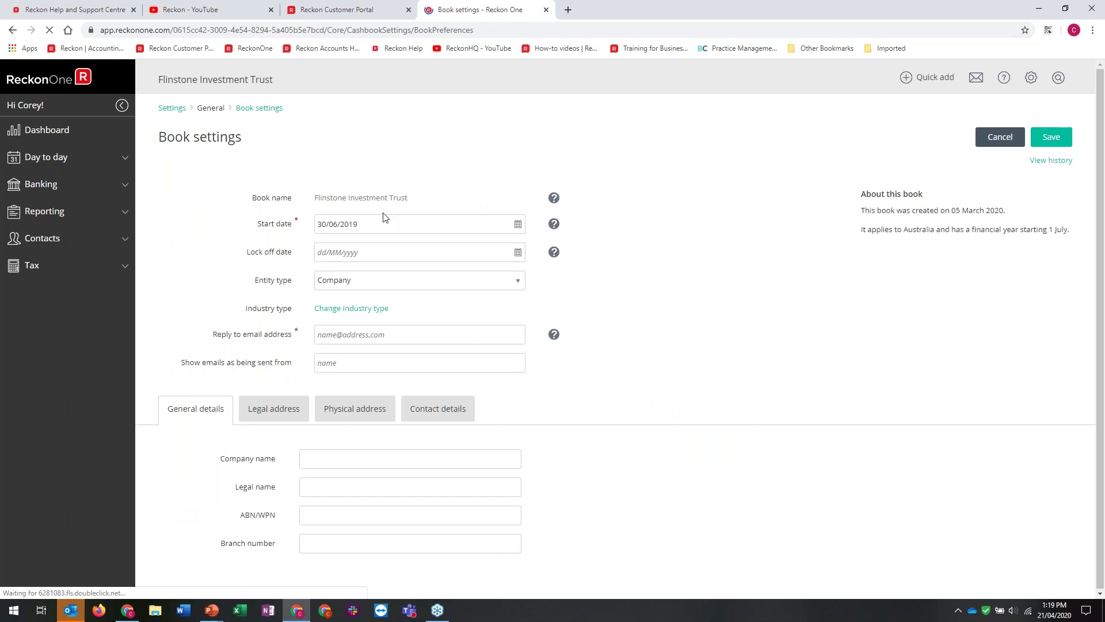
{"action": "left_click", "coordinate": [348, 333]}
{"action": "left_click", "coordinate": [391, 327]}
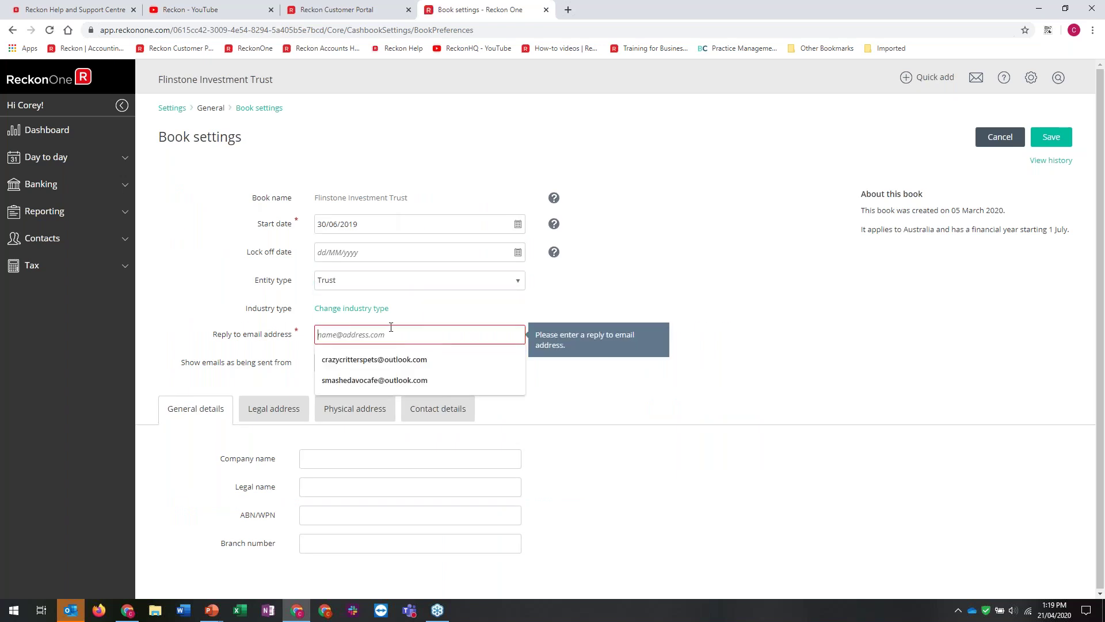
{"action": "key", "text": "Tab"}
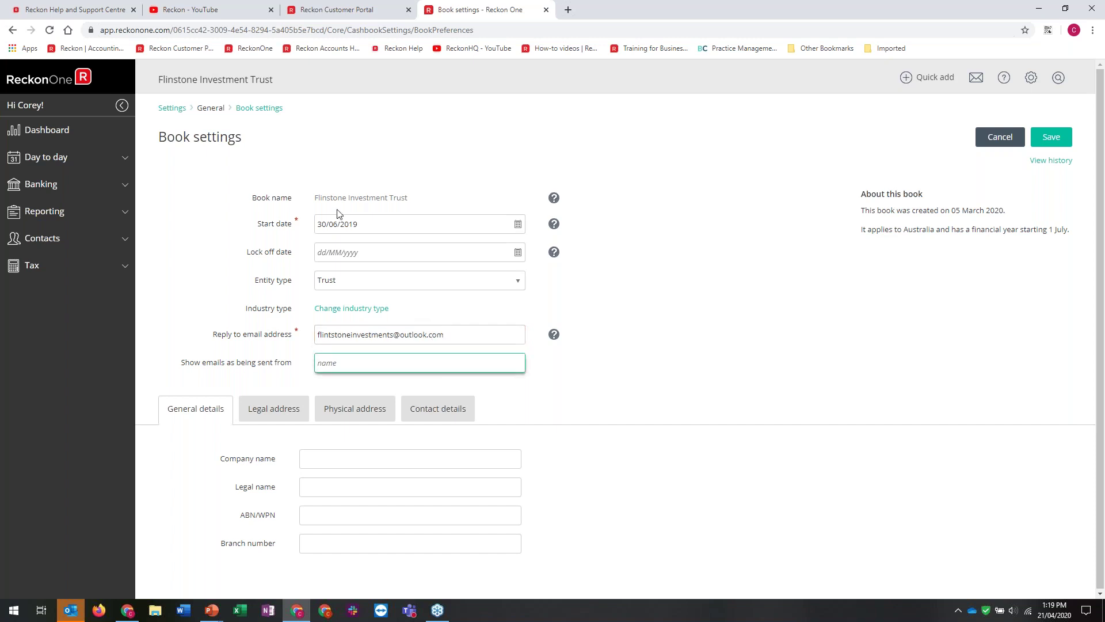
Fill in the sender name by pasting the copied book name and editing its ending
{"action": "left_click", "coordinate": [349, 364]}
{"action": "left_click_drag", "start_coordinate": [315, 198], "coordinate": [422, 197]}
{"action": "key", "text": "ctrl+c"}
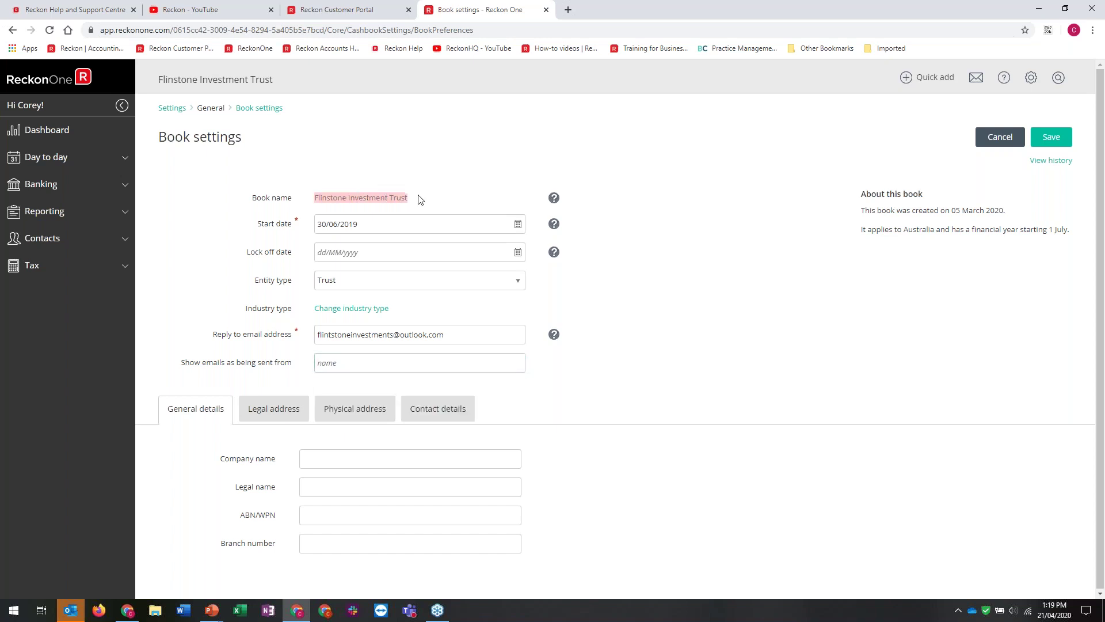
{"action": "left_click", "coordinate": [353, 365]}
{"action": "key", "text": "ctrl+v"}
{"action": "left_click_drag", "start_coordinate": [411, 363], "coordinate": [389, 360]}
{"action": "type", "text": "ts"}
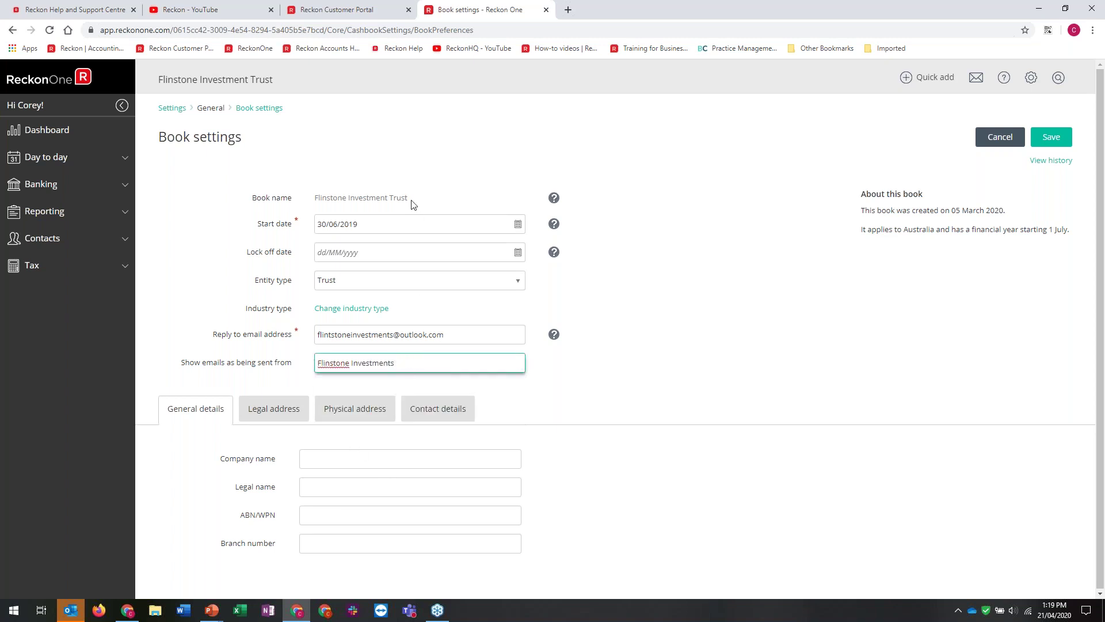
{"action": "left_click", "coordinate": [415, 205]}
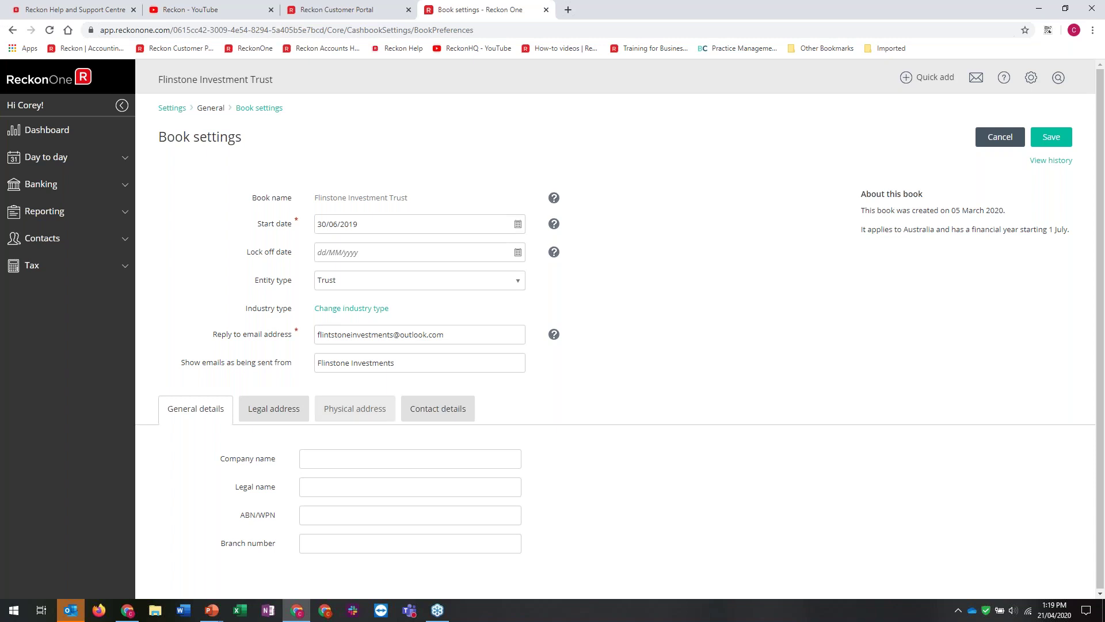
Paste the book name into Company name and Legal name, adjusting the company wording
{"action": "left_click", "coordinate": [410, 459]}
{"action": "left_click", "coordinate": [547, 451]}
{"action": "left_click", "coordinate": [385, 459]}
{"action": "left_click", "coordinate": [105, 458]}
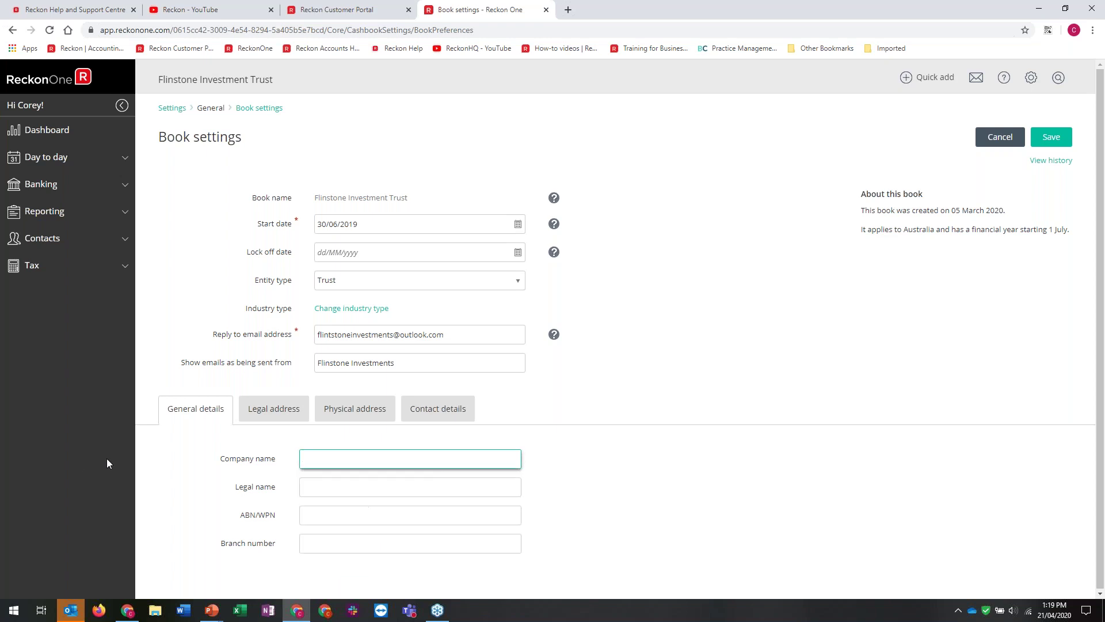
{"action": "left_click", "coordinate": [318, 455]}
{"action": "key", "text": "ctrl+v"}
{"action": "left_click", "coordinate": [653, 517]}
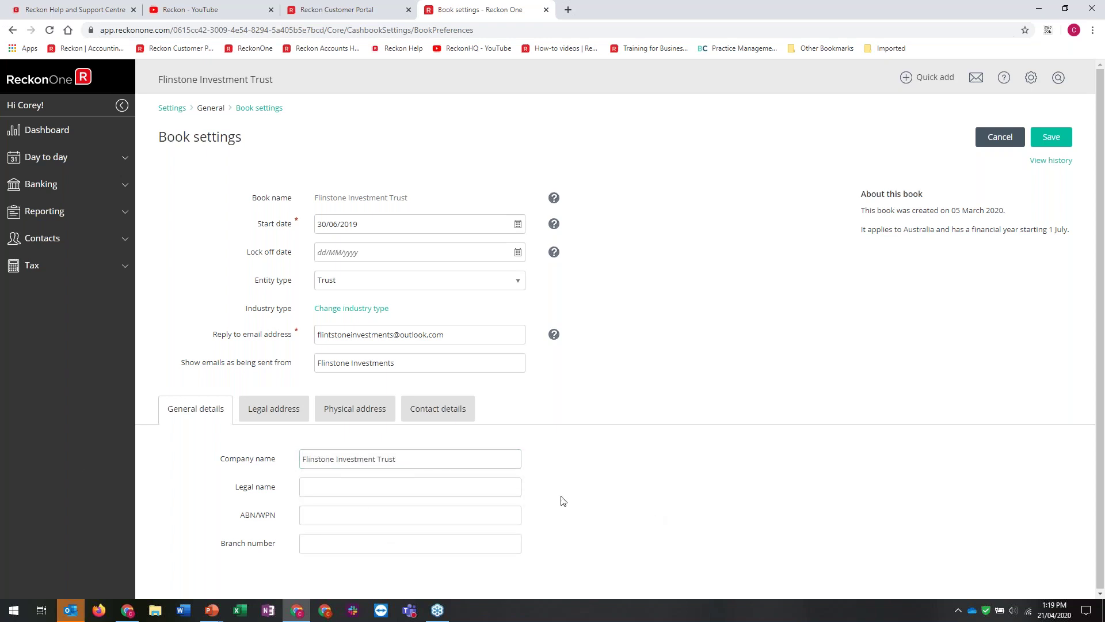
{"action": "left_click", "coordinate": [428, 490]}
{"action": "key", "text": "ctrl+v"}
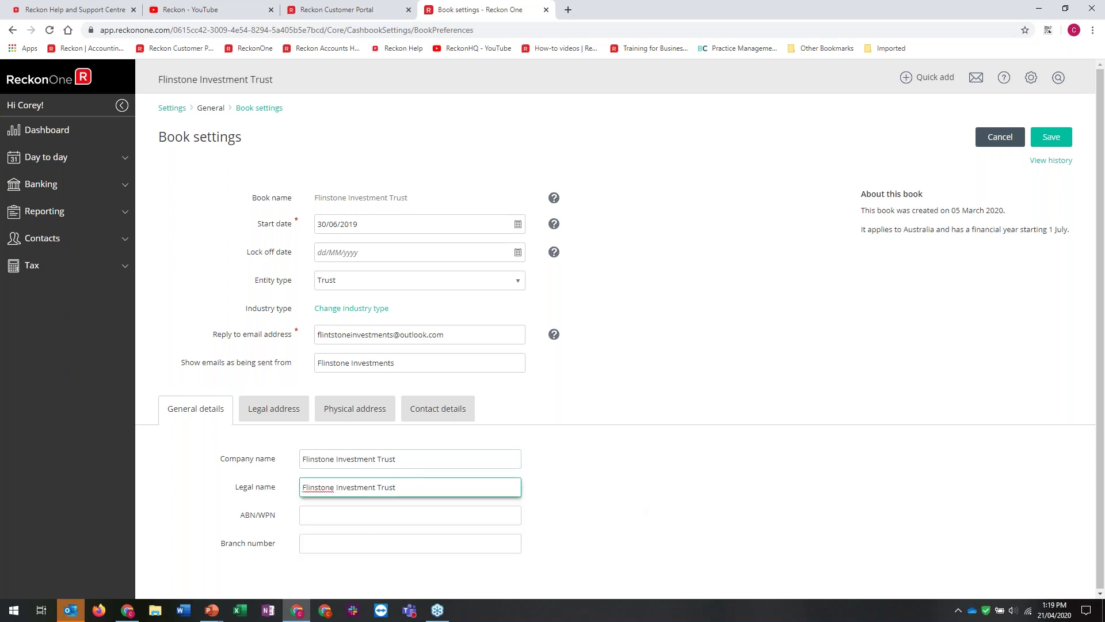
{"action": "left_click_drag", "start_coordinate": [402, 459], "coordinate": [308, 459]}
{"action": "left_click_drag", "start_coordinate": [375, 458], "coordinate": [445, 460]}
{"action": "type", "text": "s"}
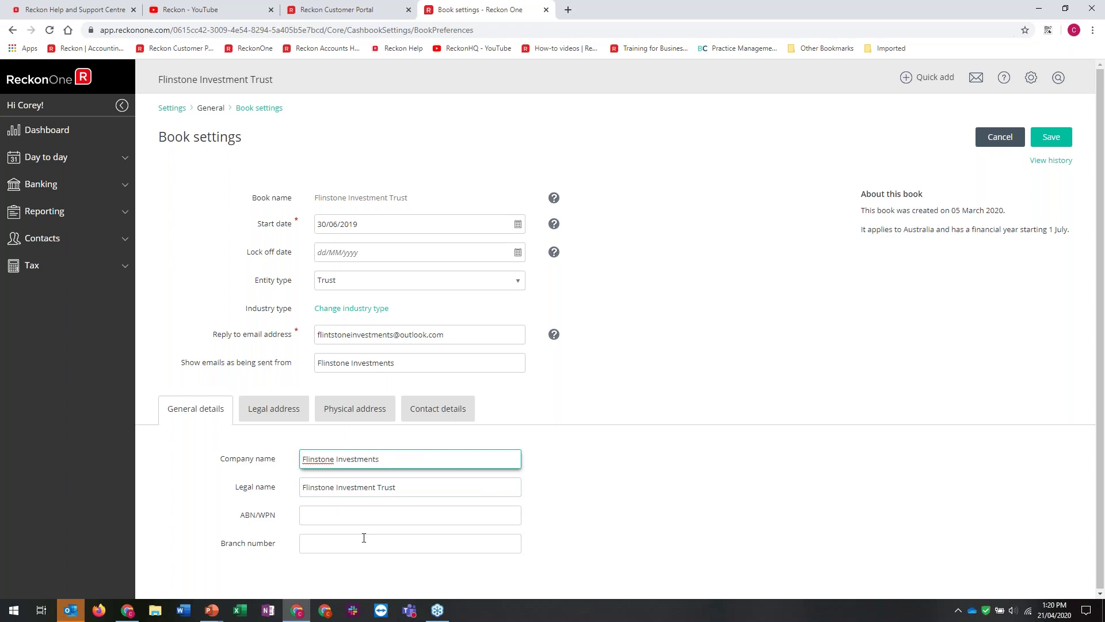
Fill the ABN field from its saved suggestion
{"action": "left_click", "coordinate": [344, 515]}
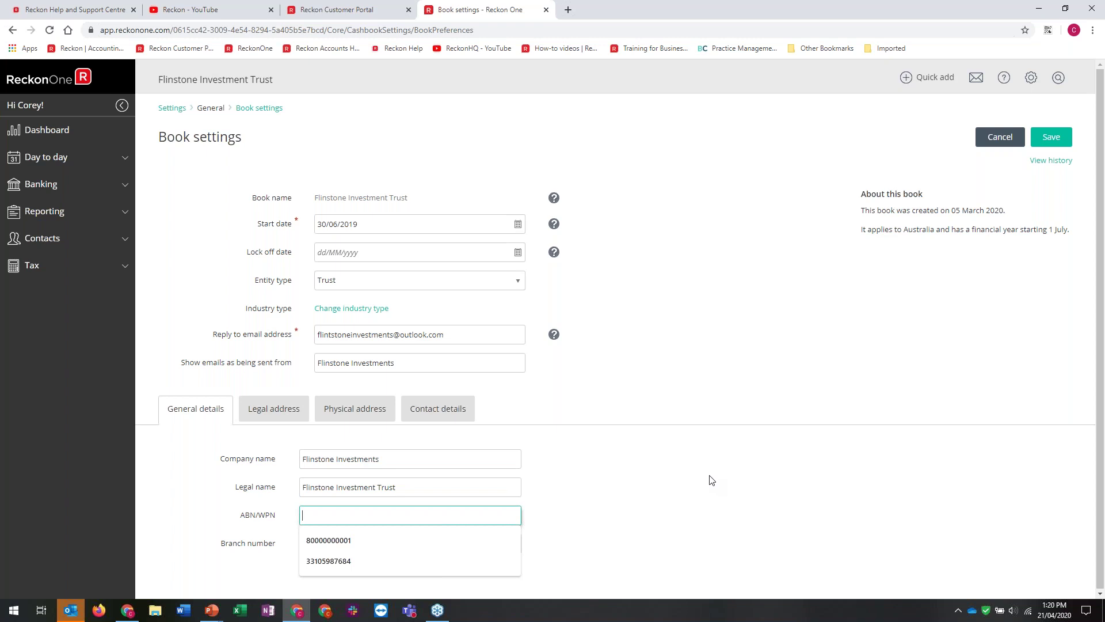
{"action": "left_click", "coordinate": [686, 493]}
{"action": "left_click", "coordinate": [395, 514]}
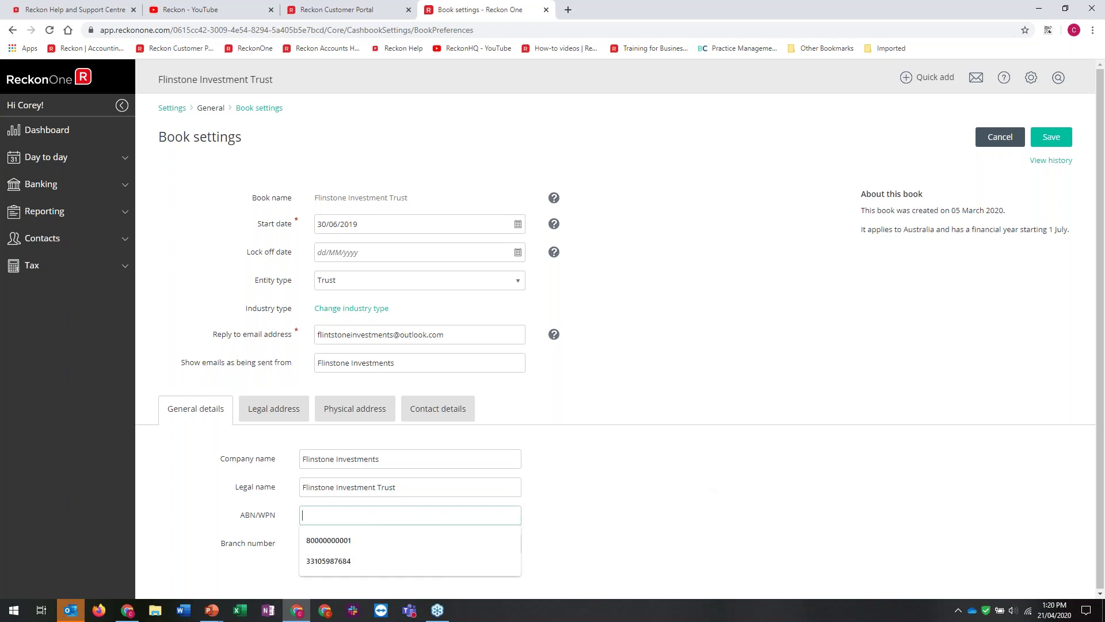
{"action": "left_click", "coordinate": [337, 541]}
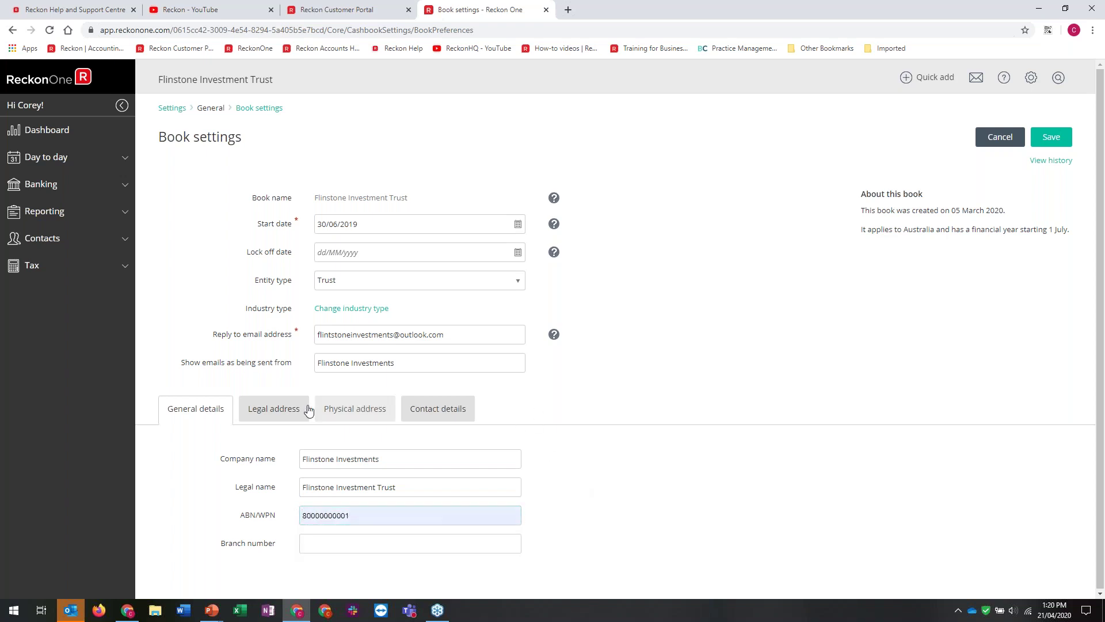
{"action": "left_click", "coordinate": [251, 420]}
Enter the legal street address and suburb, and choose Victoria as the state
{"action": "left_click", "coordinate": [317, 489]}
{"action": "type", "text": "1"}
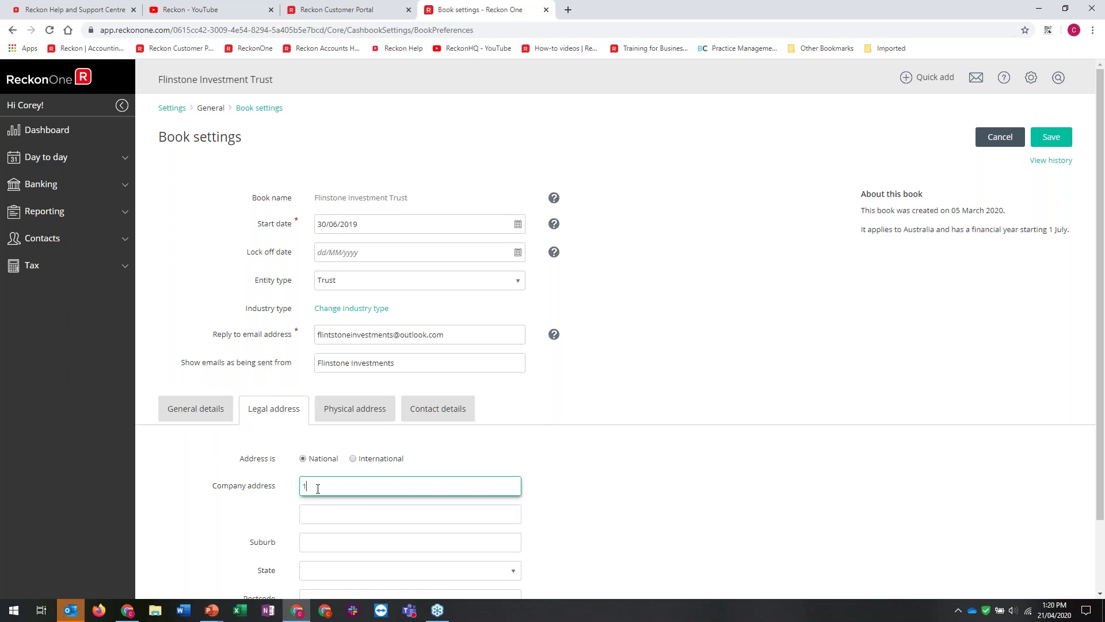
{"action": "type", "text": " Stone Drive"}
{"action": "key", "text": "Tab"}
{"action": "key", "text": "Tab"}
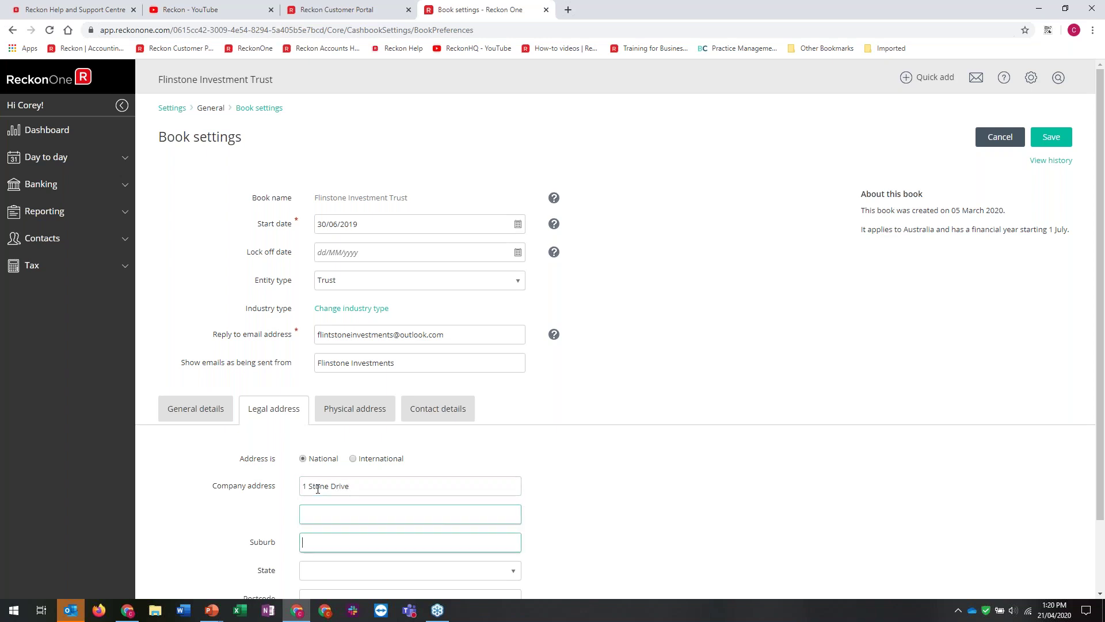
{"action": "type", "text": "Bedrock"}
{"action": "key", "text": "Tab"}
{"action": "type", "text": "v"}
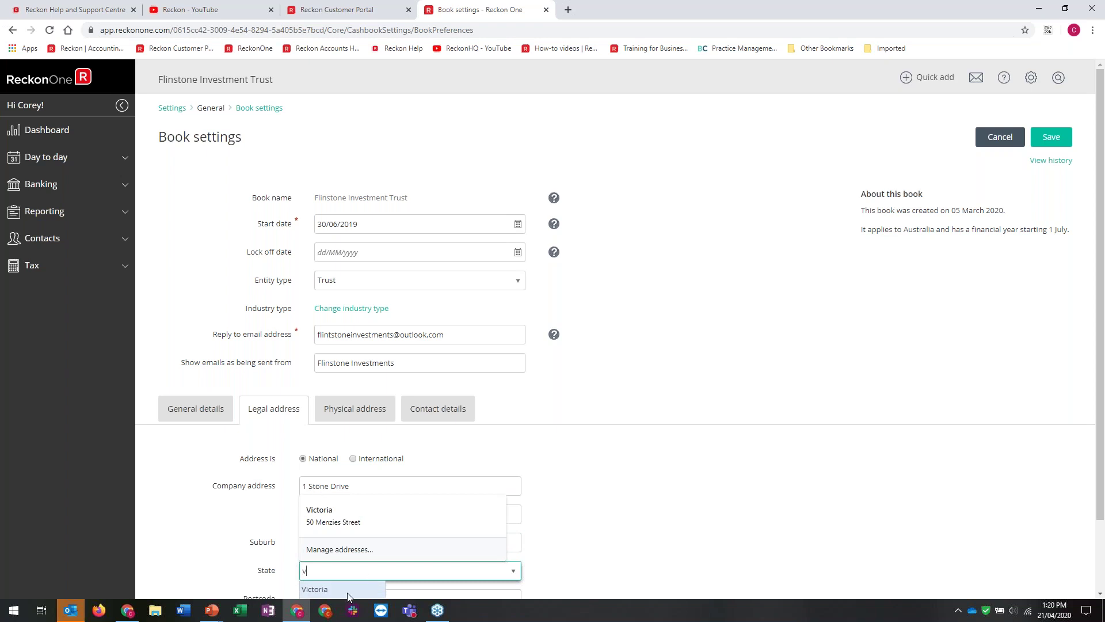
{"action": "key", "text": "Return"}
{"action": "left_click", "coordinate": [342, 595]}
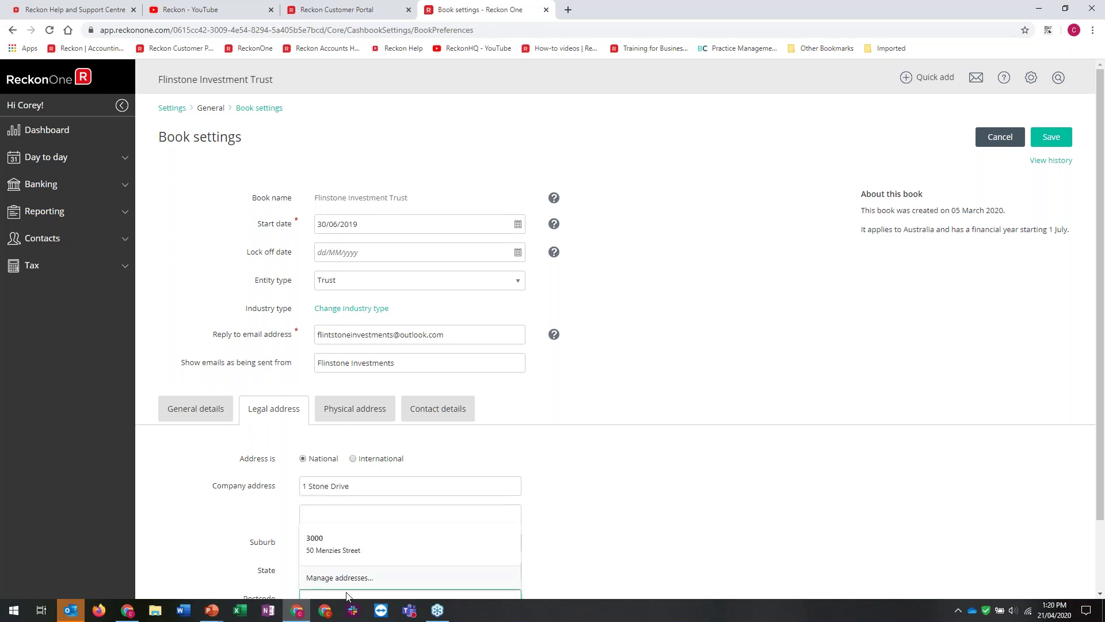
{"action": "left_click", "coordinate": [647, 419]}
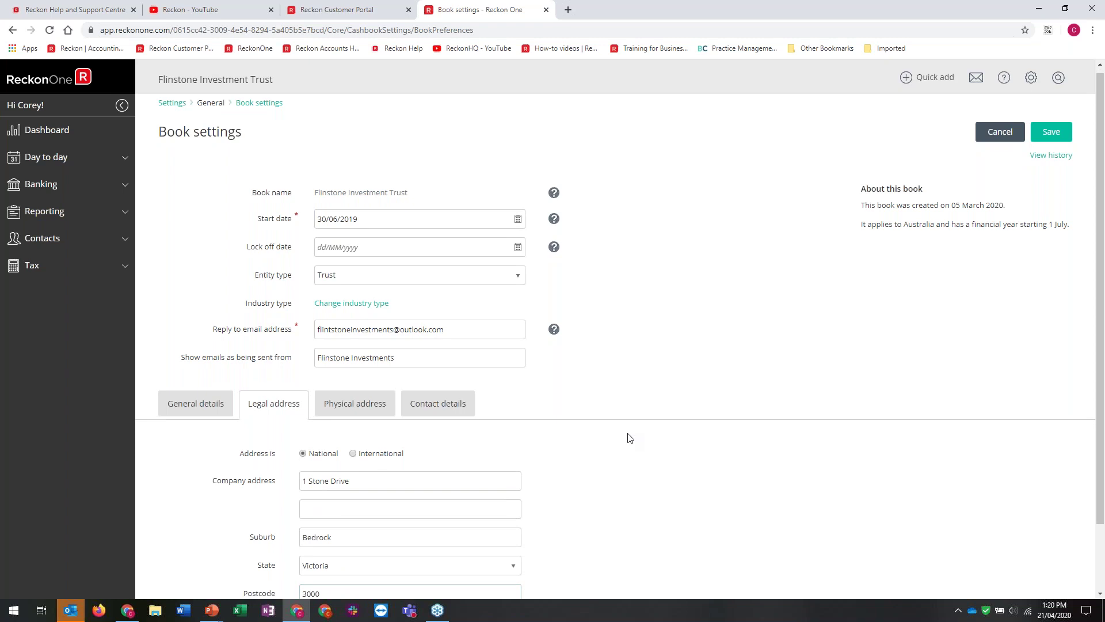
Copy the legal address across to the Physical address and check it
{"action": "scroll", "coordinate": [626, 435], "scroll_direction": "down", "scroll_amount": 1}
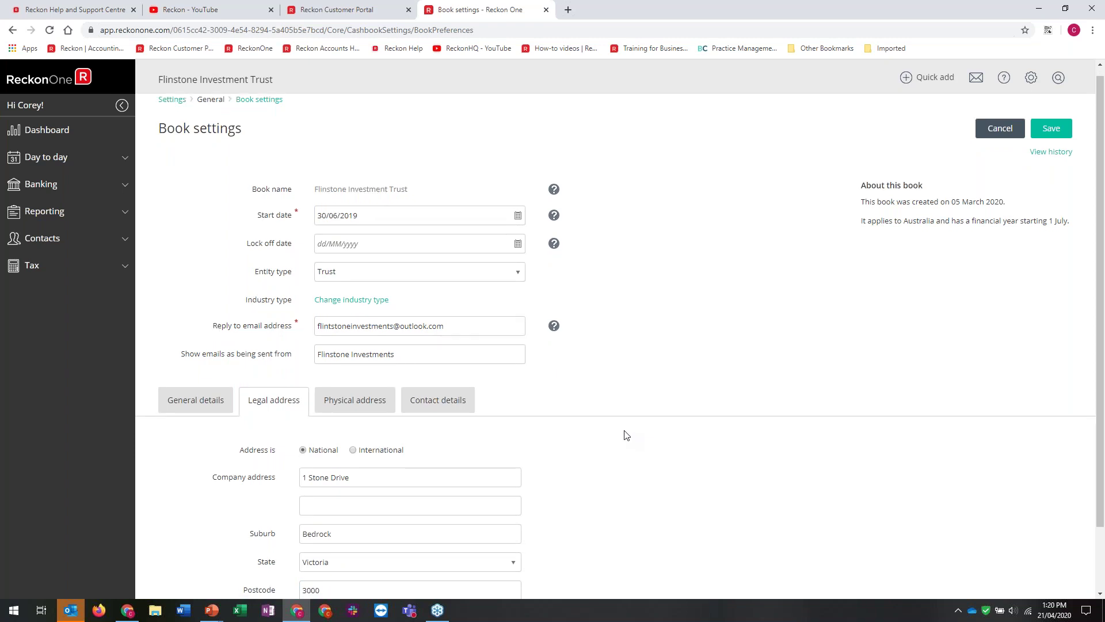
{"action": "scroll", "coordinate": [627, 435], "scroll_direction": "down", "scroll_amount": 1}
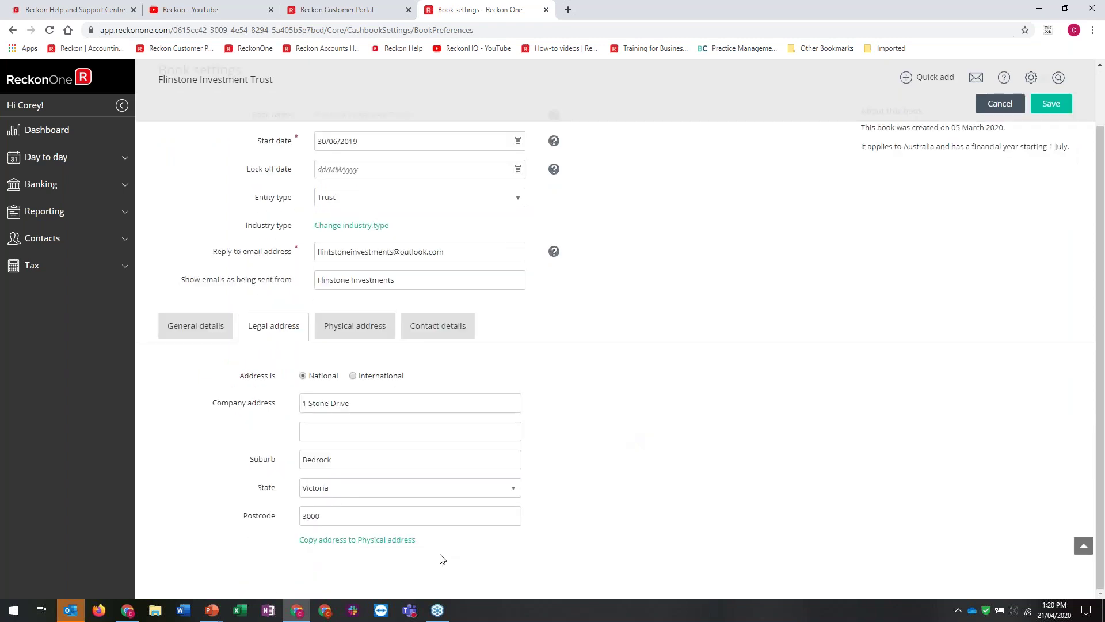
{"action": "left_click", "coordinate": [360, 544]}
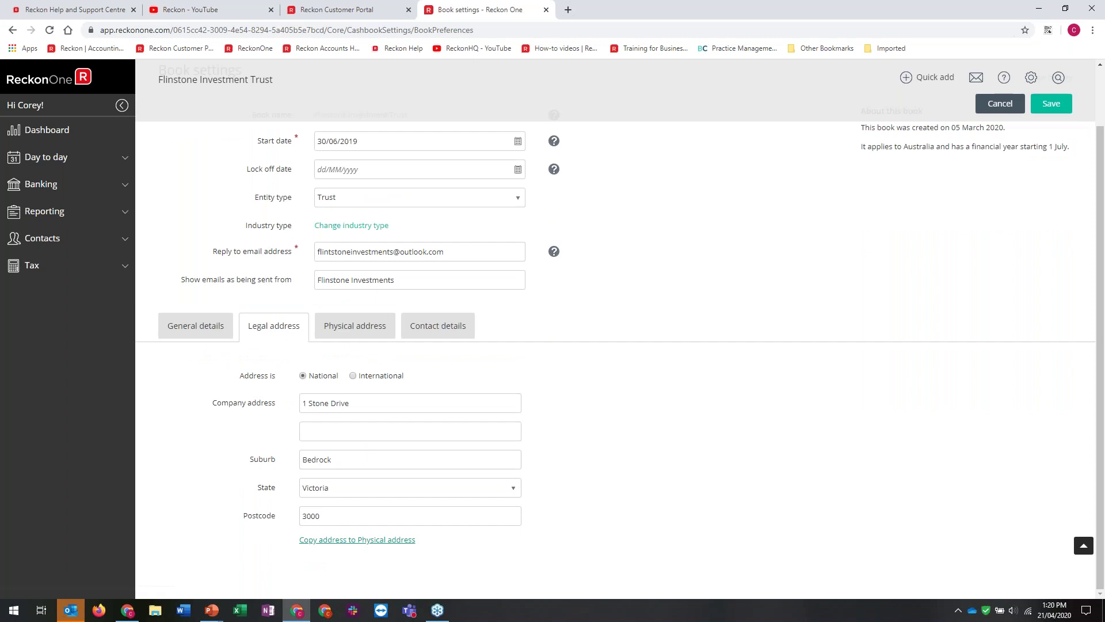
{"action": "left_click", "coordinate": [334, 326]}
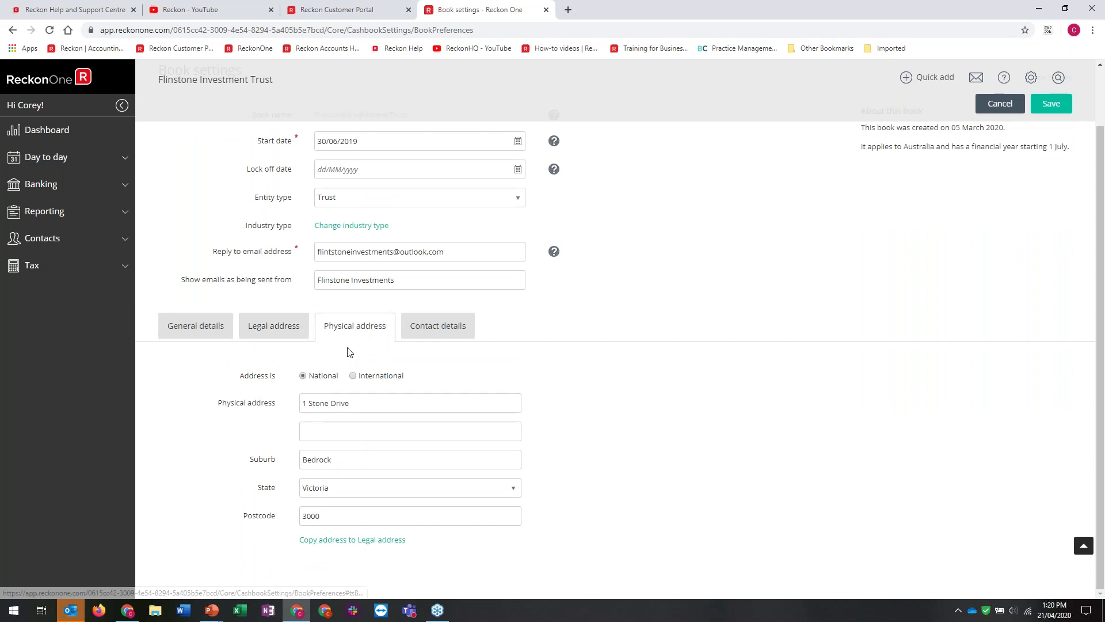
On Contact details, enter the contact's full name and mobile number
{"action": "left_click", "coordinate": [416, 334]}
{"action": "left_click", "coordinate": [397, 403]}
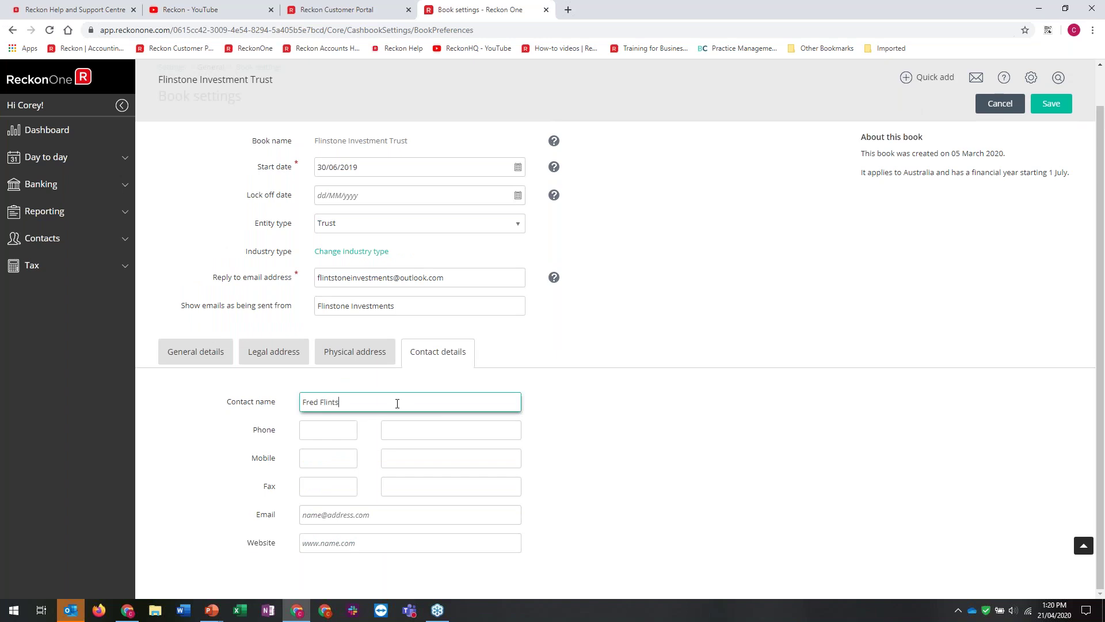
{"action": "key", "text": "Tab"}
{"action": "key", "text": "Tab"}
{"action": "key", "text": "Tab"}
{"action": "key", "text": "Tab"}
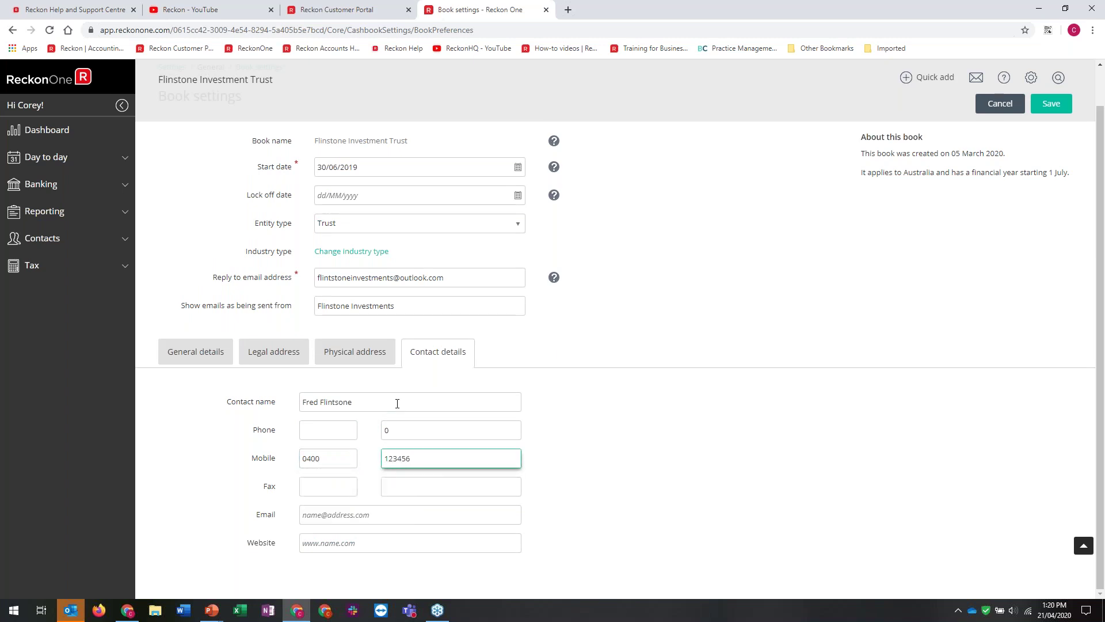
{"action": "left_click", "coordinate": [431, 433]}
{"action": "key", "text": "BackSpace"}
Copy the reply-to e-mail address into the contact Email field
{"action": "left_click", "coordinate": [488, 278]}
{"action": "key", "text": "ctrl+a"}
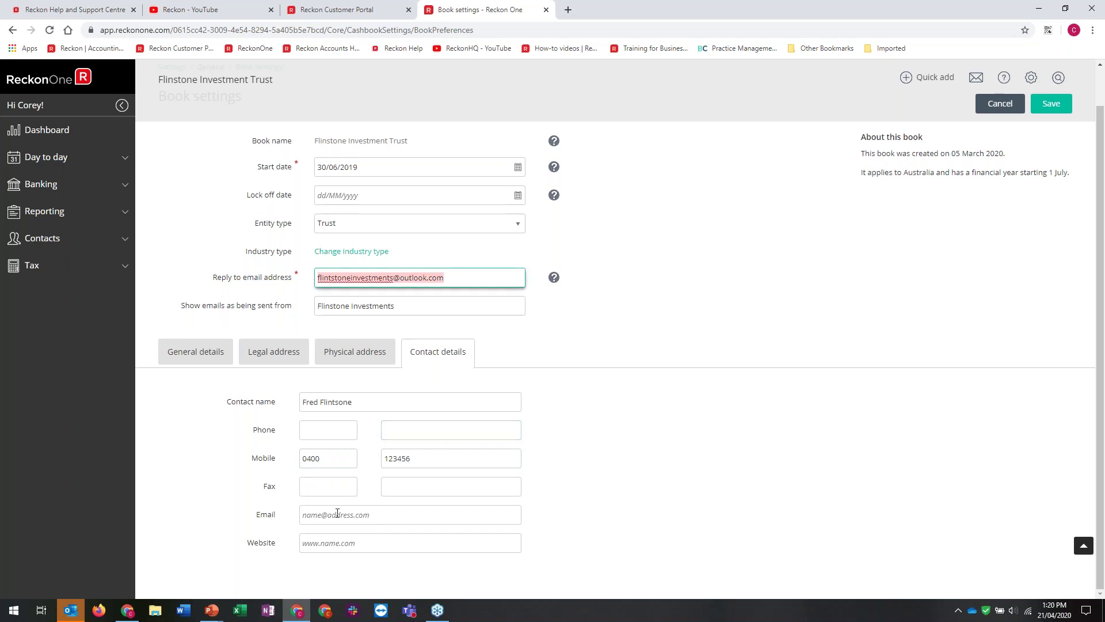
{"action": "key", "text": "ctrl+c"}
{"action": "left_click", "coordinate": [337, 514]}
{"action": "key", "text": "ctrl+v"}
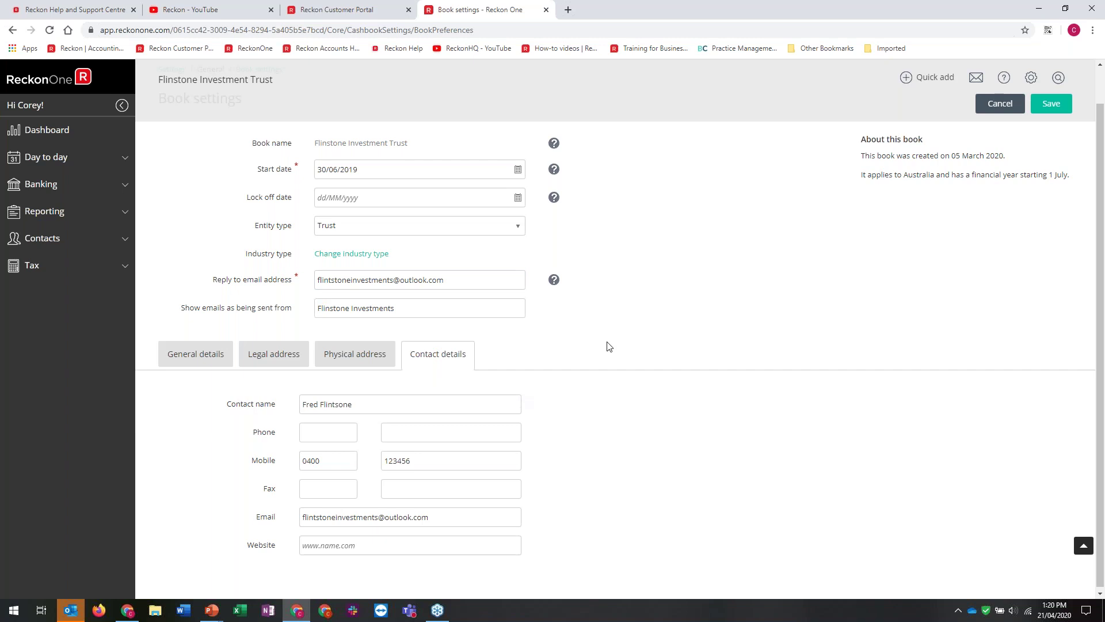
Check the start-date help, save the book settings and reload the page
{"action": "scroll", "coordinate": [608, 346], "scroll_direction": "up", "scroll_amount": 1}
{"action": "left_click_drag", "start_coordinate": [256, 226], "coordinate": [383, 223]}
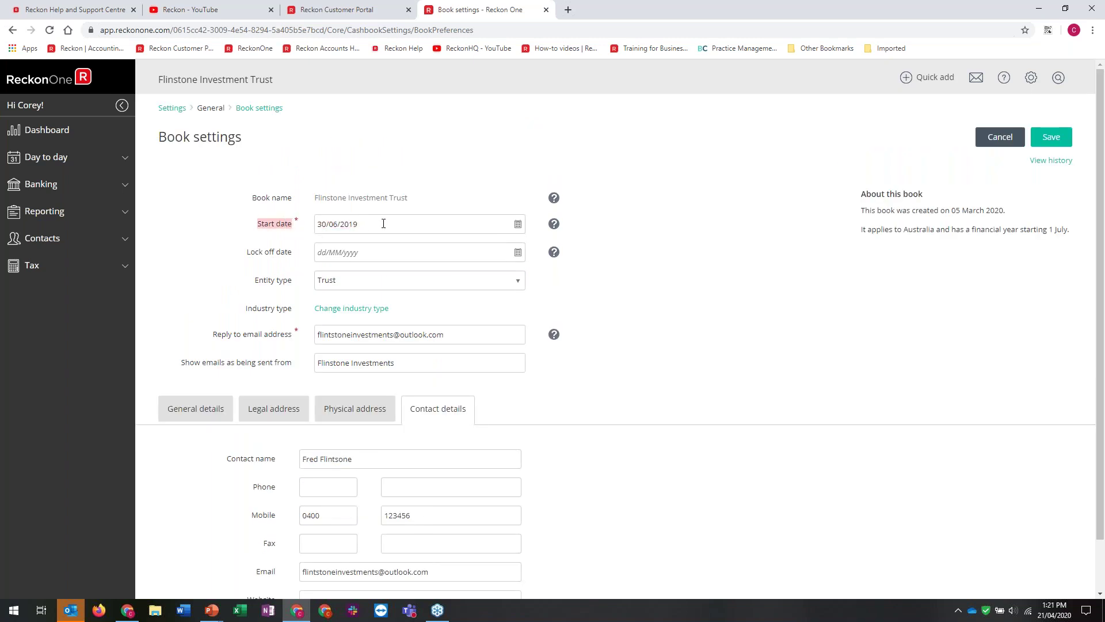
{"action": "left_click", "coordinate": [279, 243]}
{"action": "mouse_move", "coordinate": [554, 226]}
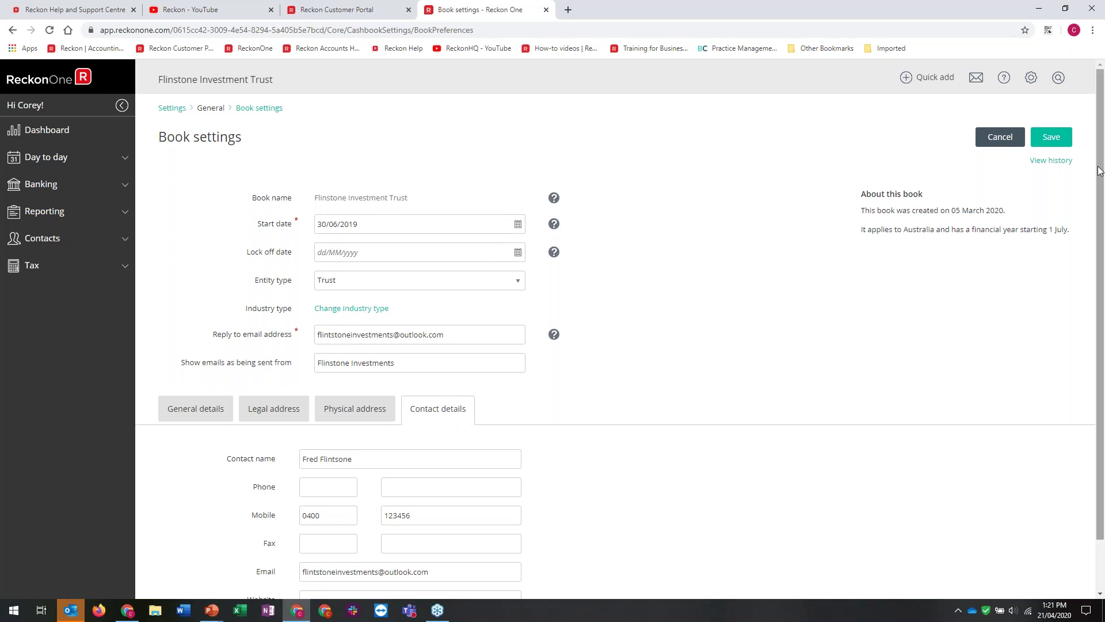
{"action": "left_click", "coordinate": [1065, 144]}
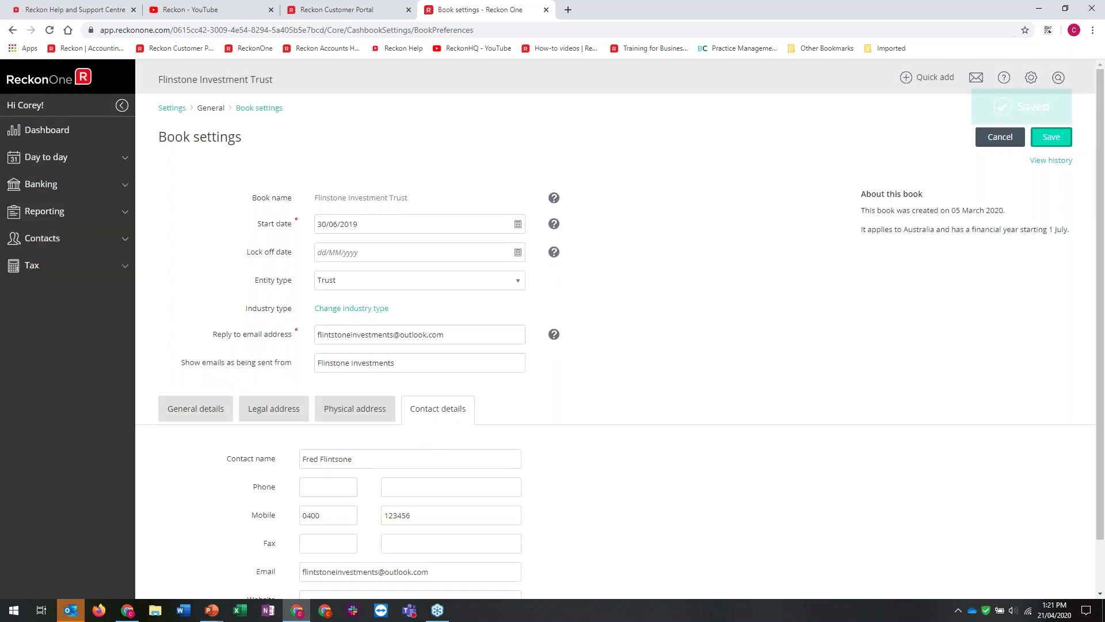
{"action": "left_click", "coordinate": [252, 110]}
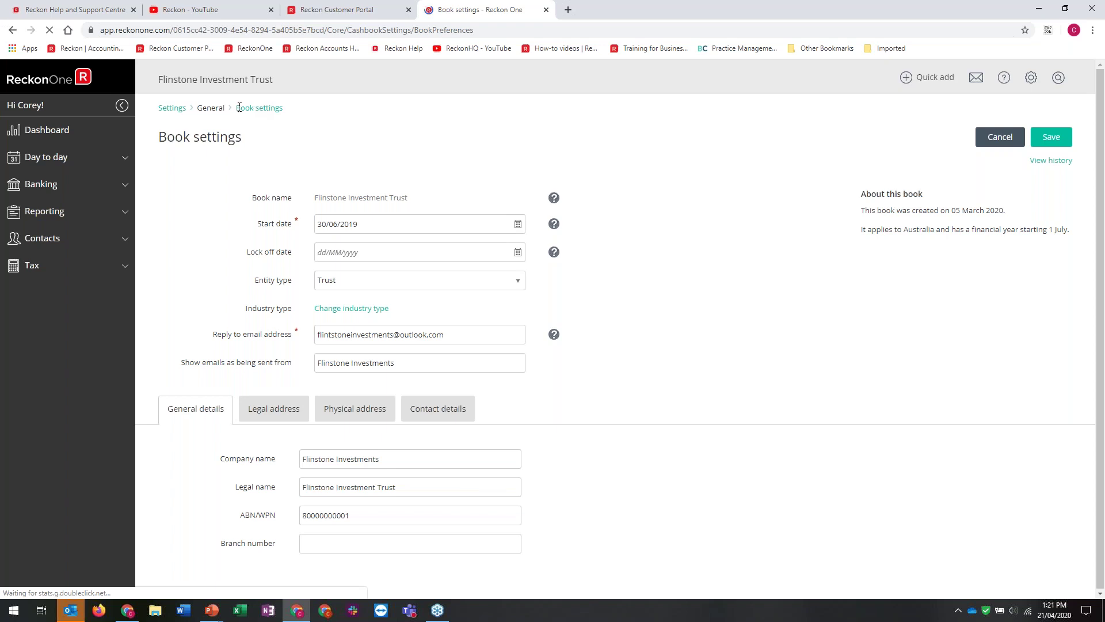
{"action": "left_click", "coordinate": [251, 109]}
Set Report settings to accrual basis with a PDF date/time stamp, and save
{"action": "left_click", "coordinate": [181, 110]}
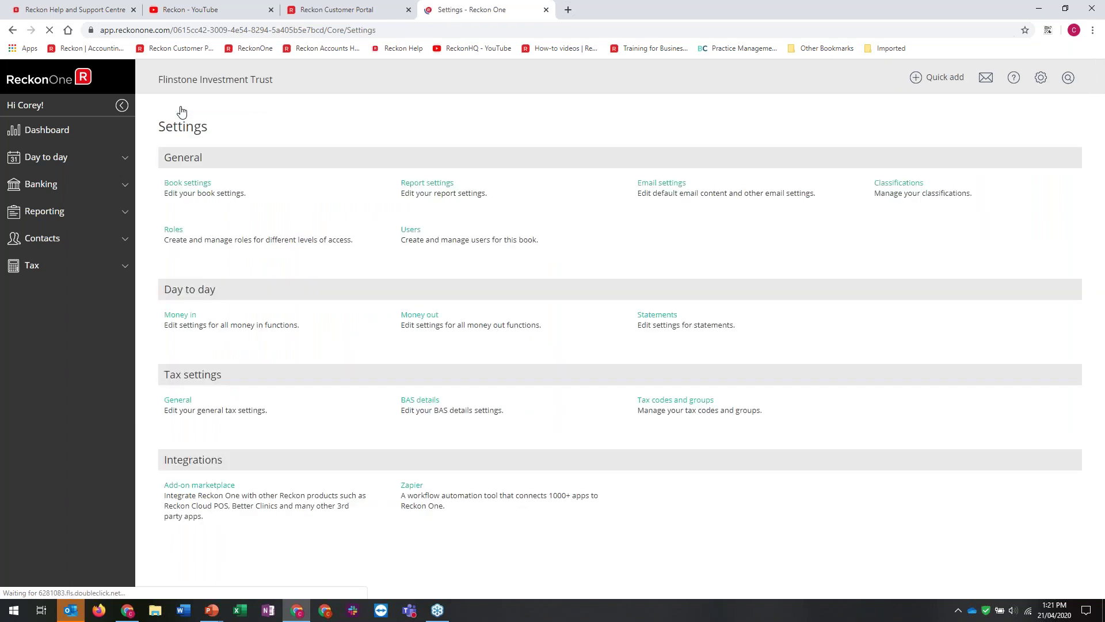
{"action": "left_click", "coordinate": [439, 186]}
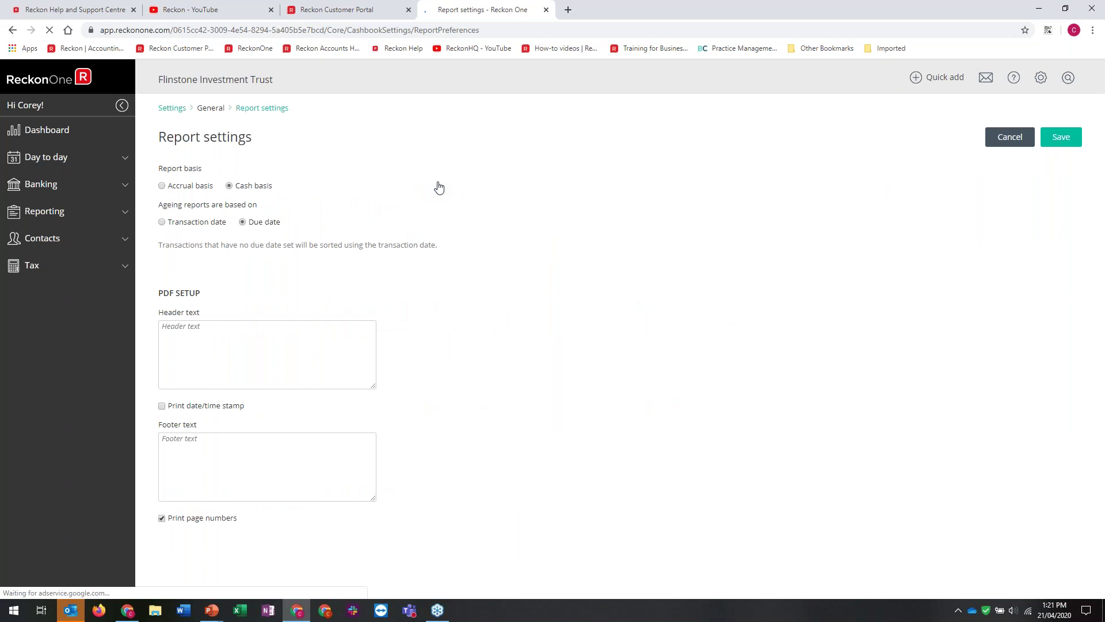
{"action": "left_click", "coordinate": [177, 189]}
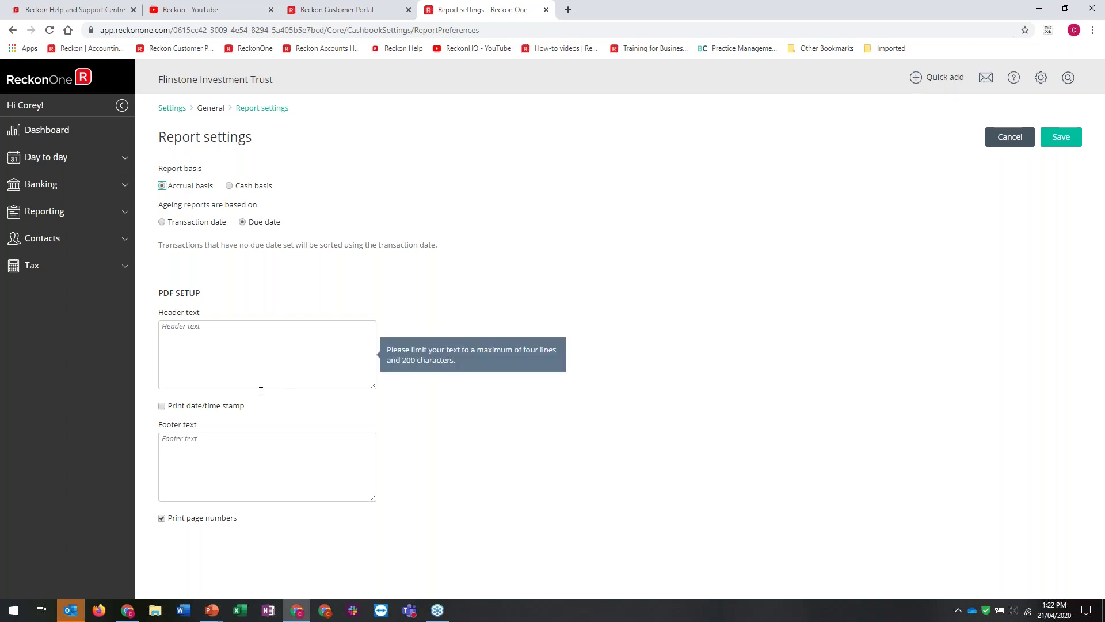
{"action": "left_click", "coordinate": [197, 409]}
{"action": "left_click", "coordinate": [1073, 143]}
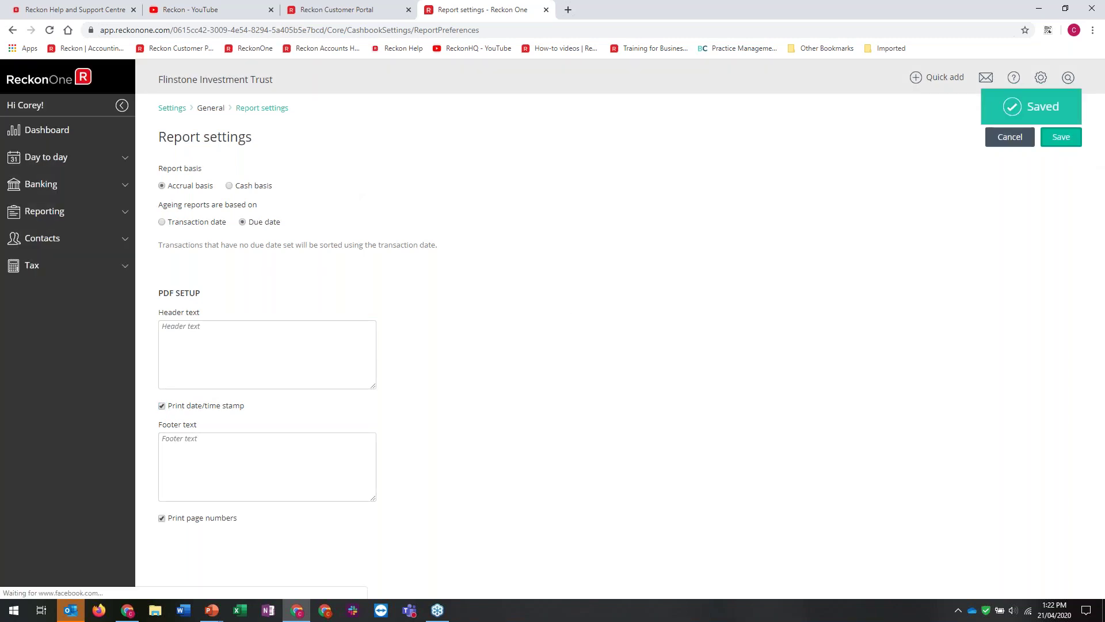
{"action": "mouse_move", "coordinate": [925, 97]}
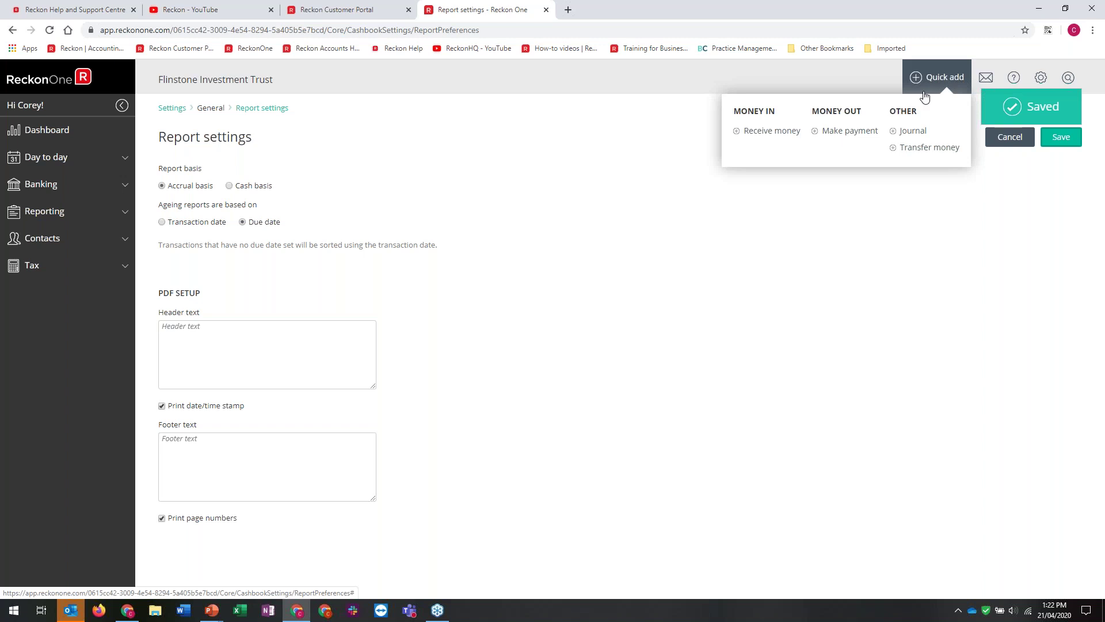
{"action": "left_click", "coordinate": [172, 108]}
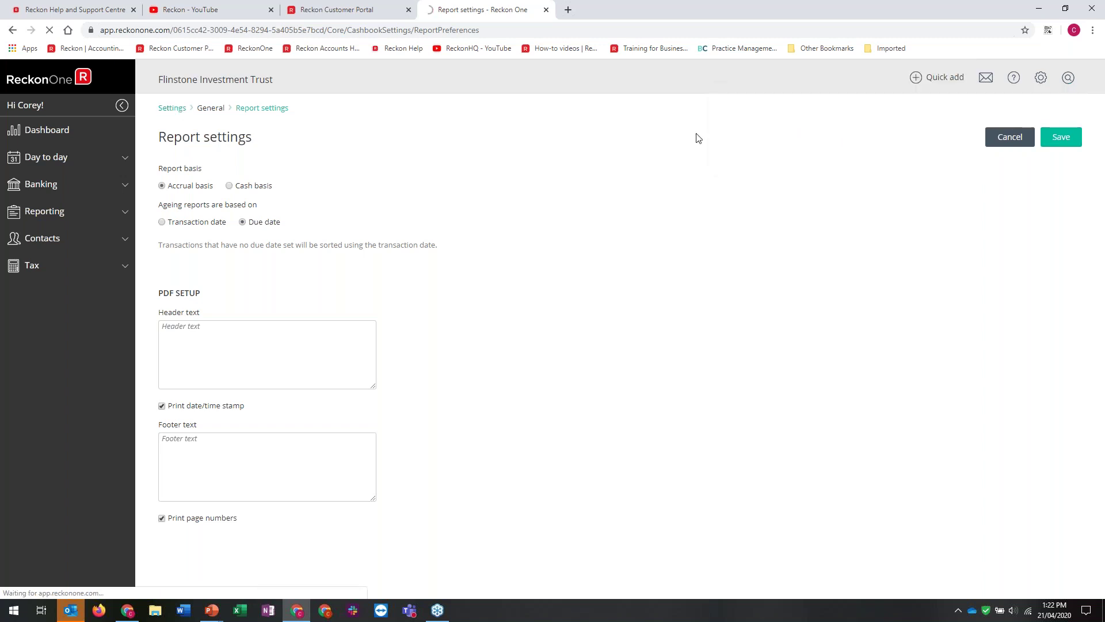
In Email settings, expand the BAS and TPAR defaults and tick Include BCC
{"action": "left_click", "coordinate": [172, 109]}
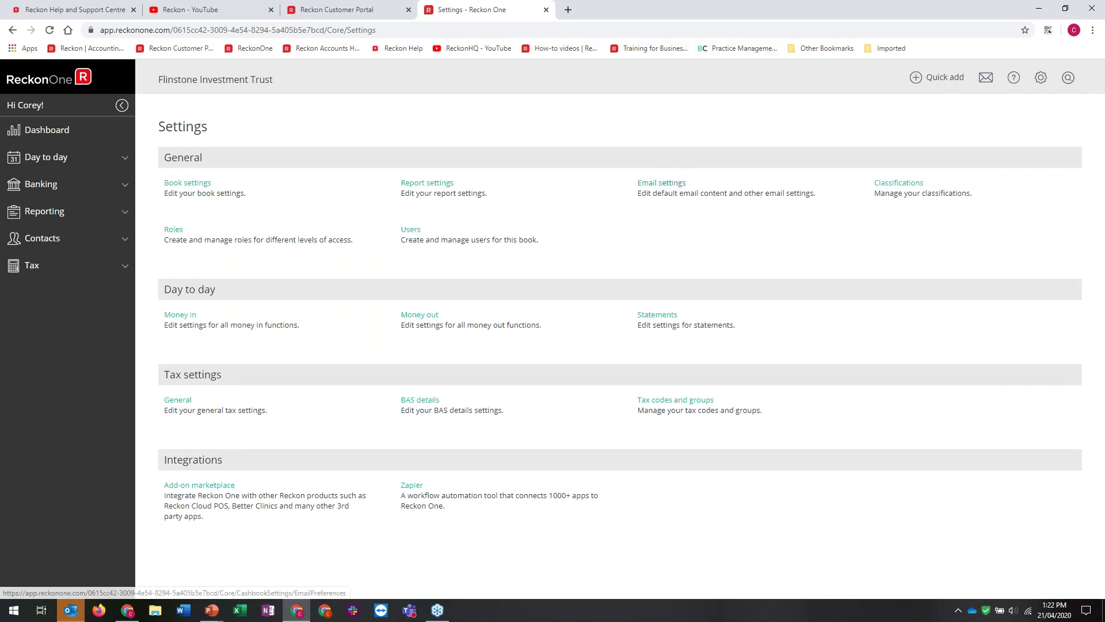
{"action": "left_click", "coordinate": [673, 183]}
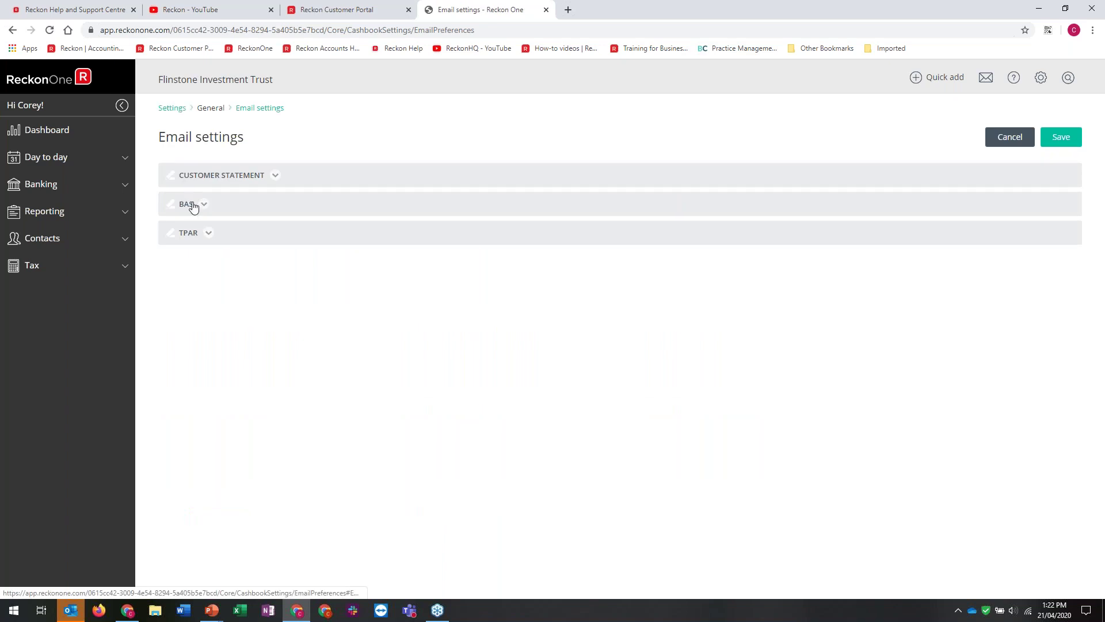
{"action": "left_click", "coordinate": [190, 206]}
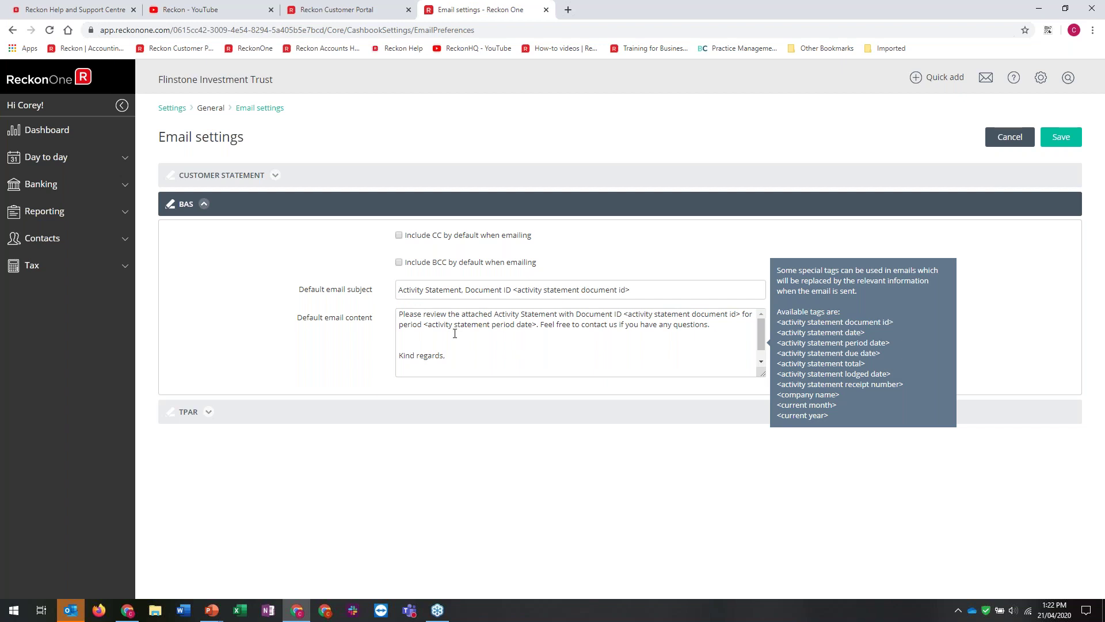
{"action": "left_click", "coordinate": [215, 414]}
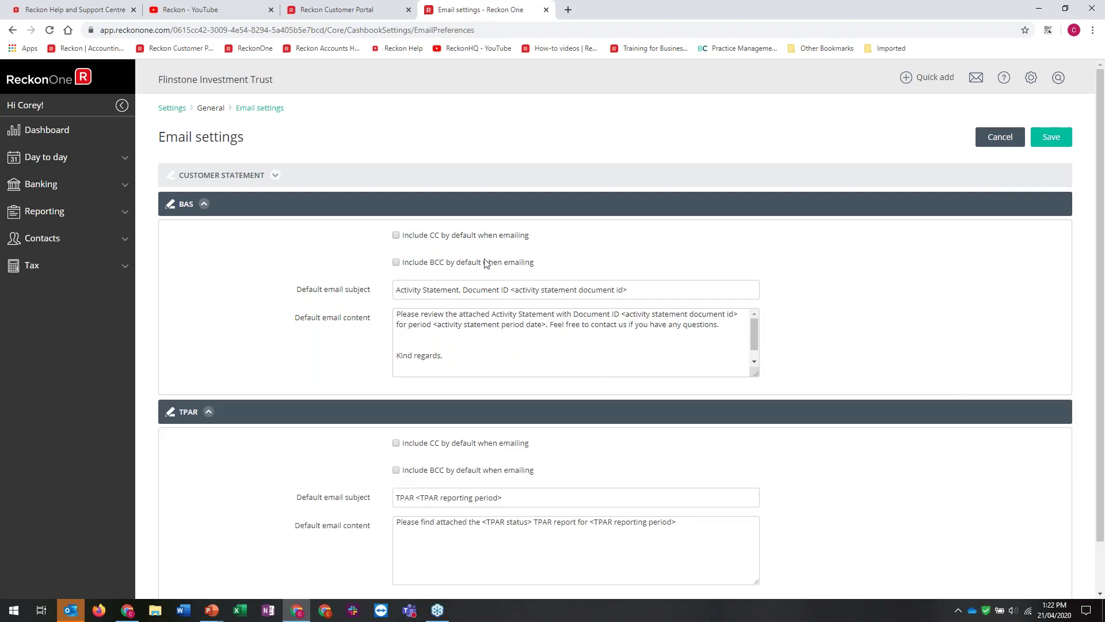
{"action": "left_click", "coordinate": [489, 264]}
{"action": "left_click", "coordinate": [435, 281]}
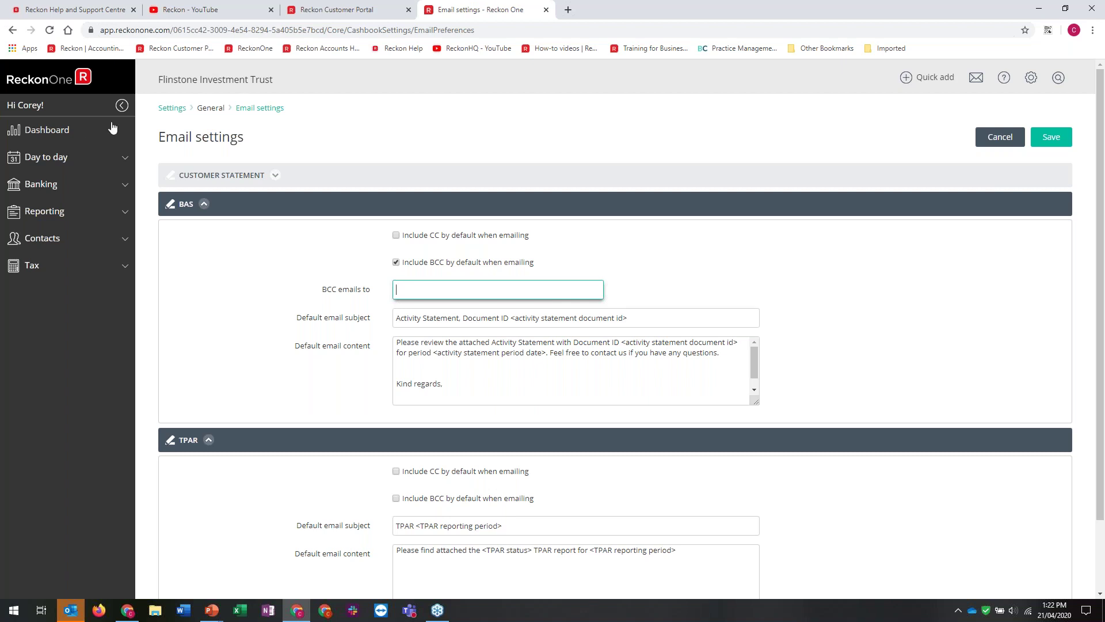
Leave Email settings via the Settings breadcrumb, continuing without saving
{"action": "left_click", "coordinate": [177, 110]}
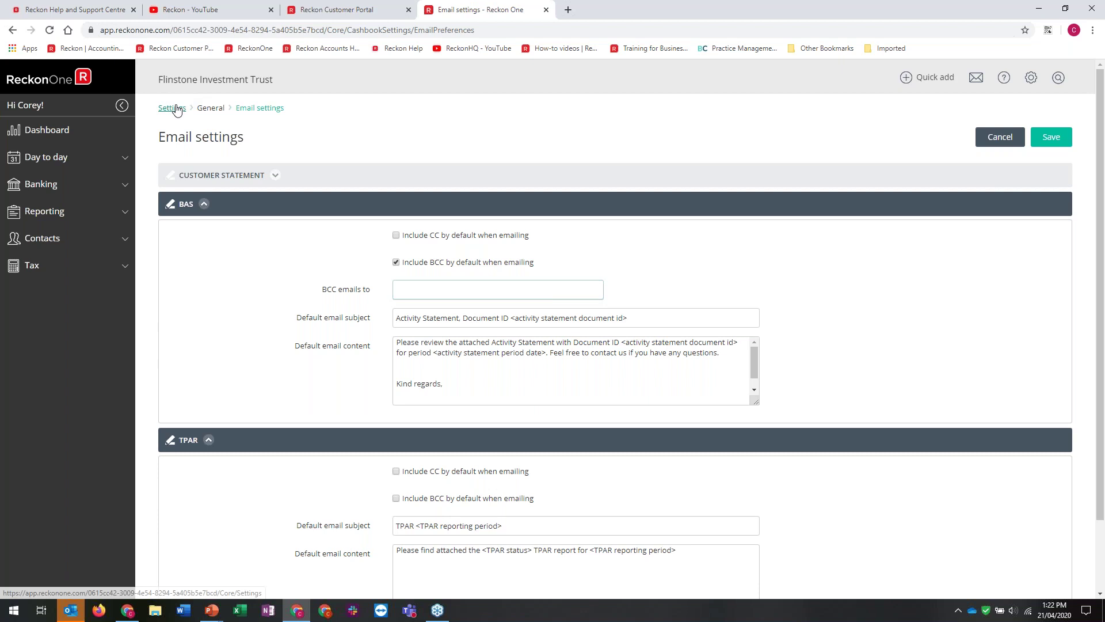
{"action": "left_click", "coordinate": [177, 110]}
{"action": "left_click", "coordinate": [455, 359]}
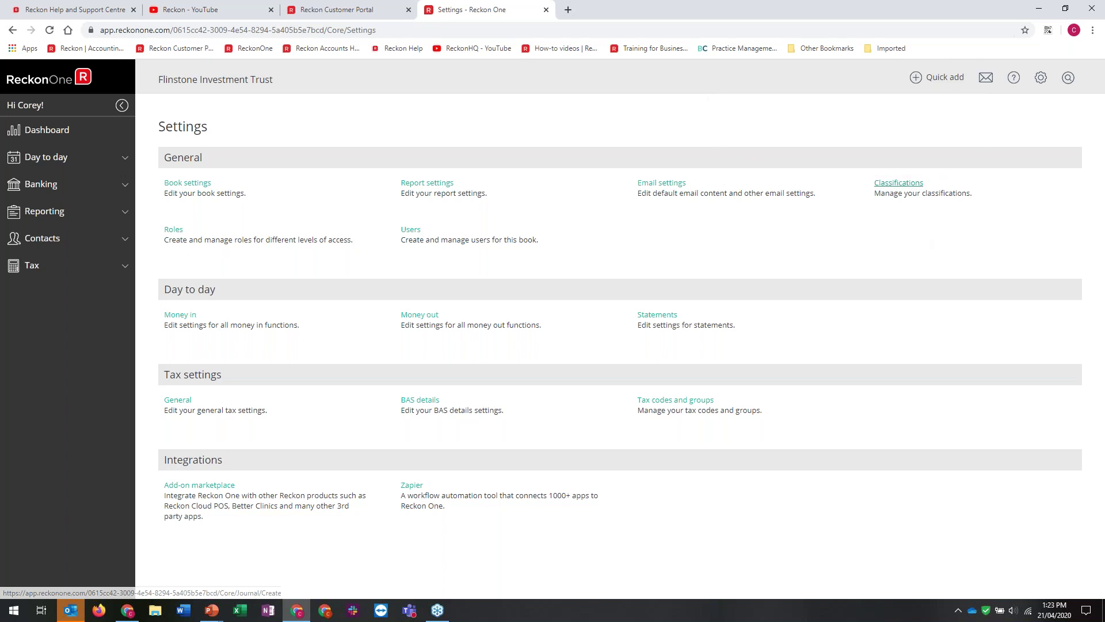
Open Classifications, start adding one, then cancel so none is created
{"action": "left_click", "coordinate": [904, 183]}
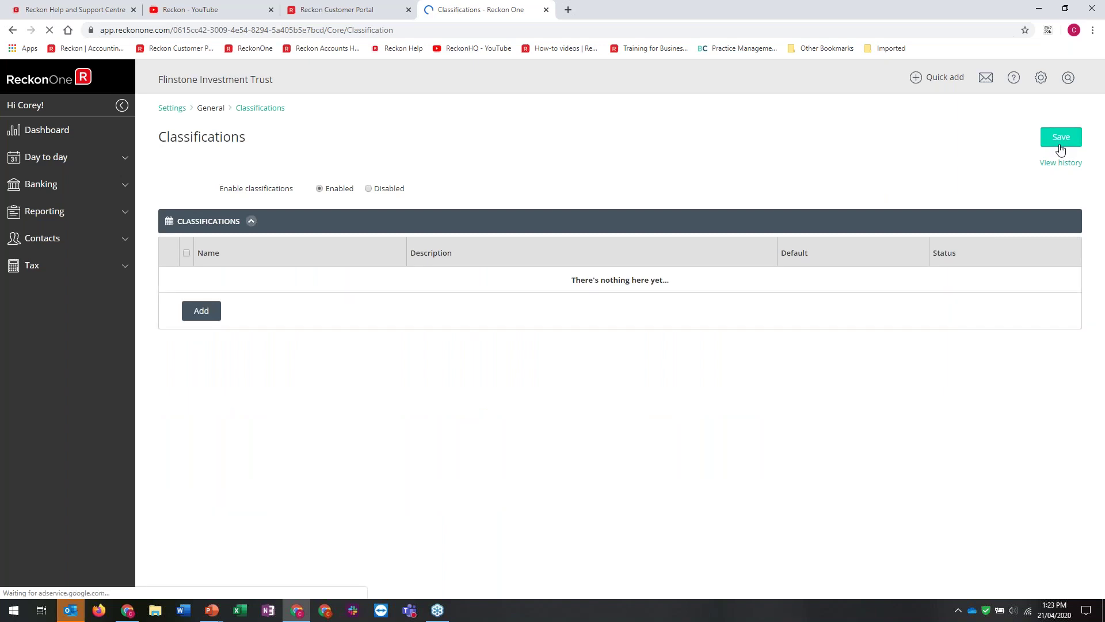
{"action": "left_click", "coordinate": [216, 306]}
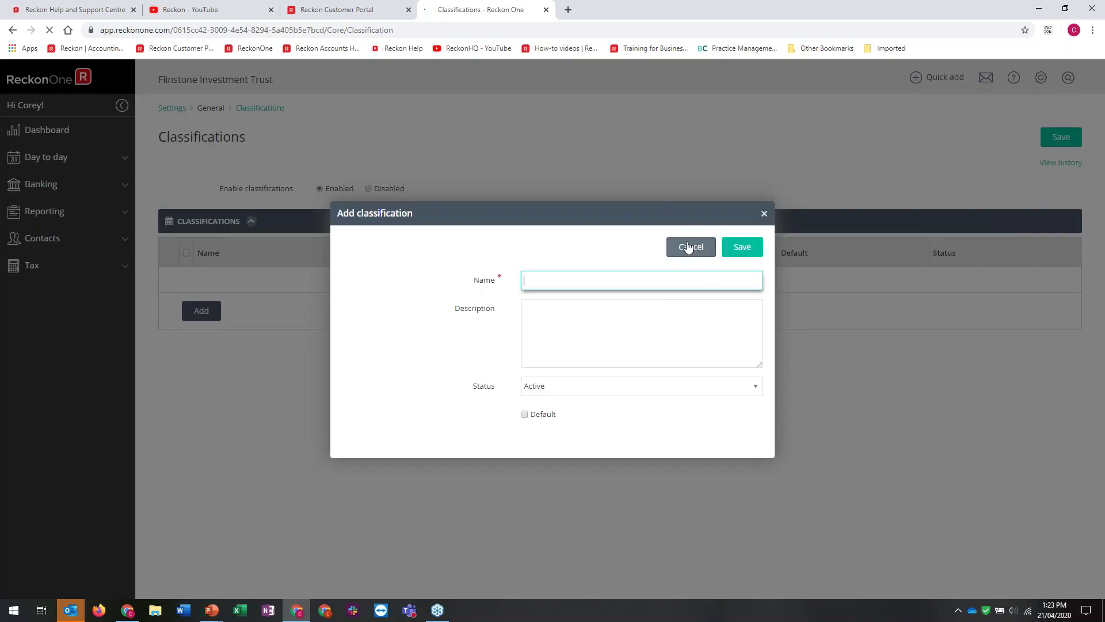
{"action": "left_click", "coordinate": [688, 247]}
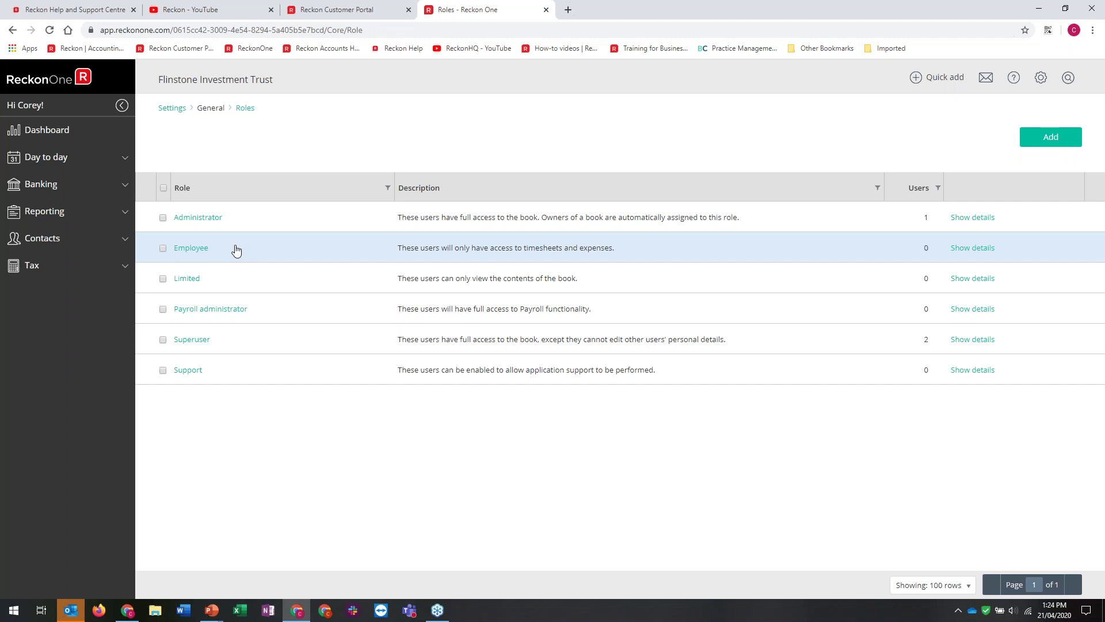
Inspect the Superuser role's Day to day permissions, cancelling Duplicate and leaving roles unchanged
{"action": "left_click", "coordinate": [204, 345]}
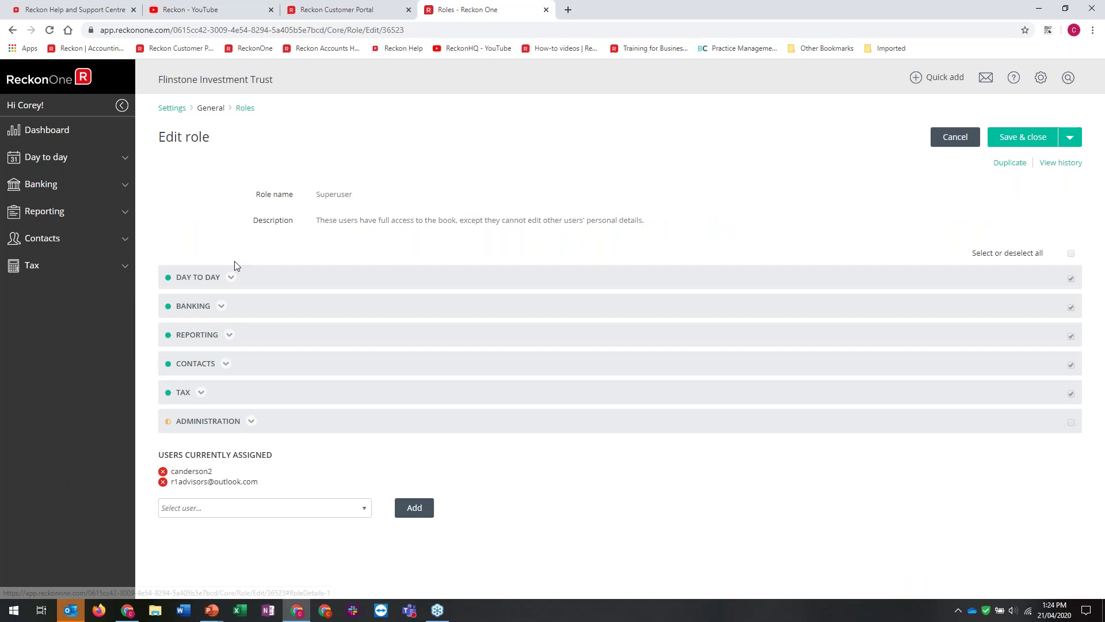
{"action": "left_click", "coordinate": [235, 266]}
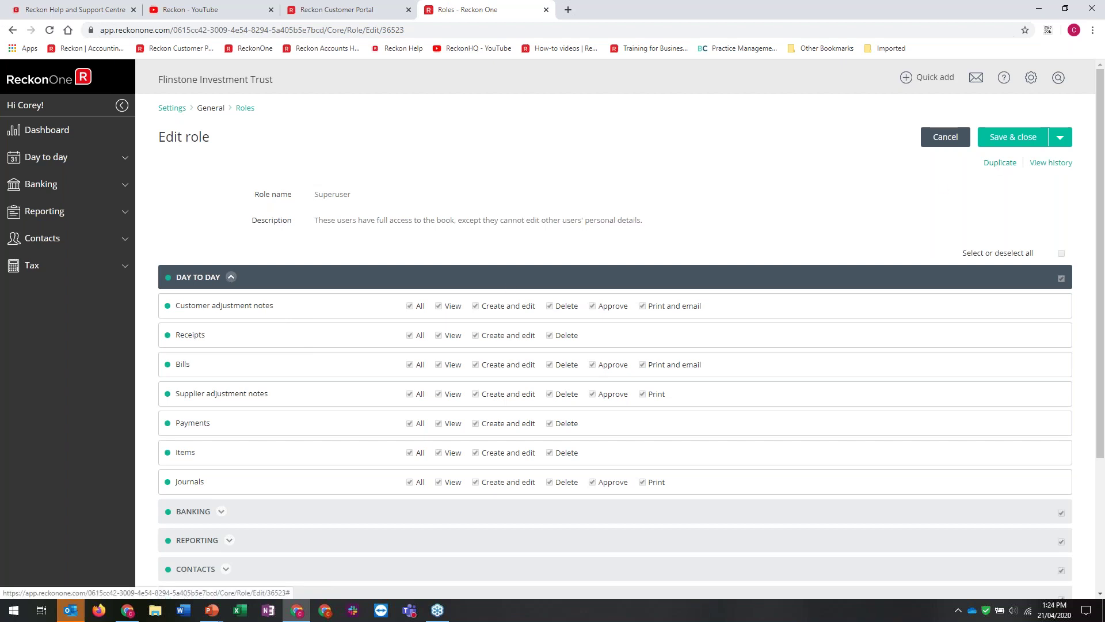
{"action": "left_click", "coordinate": [1000, 163]}
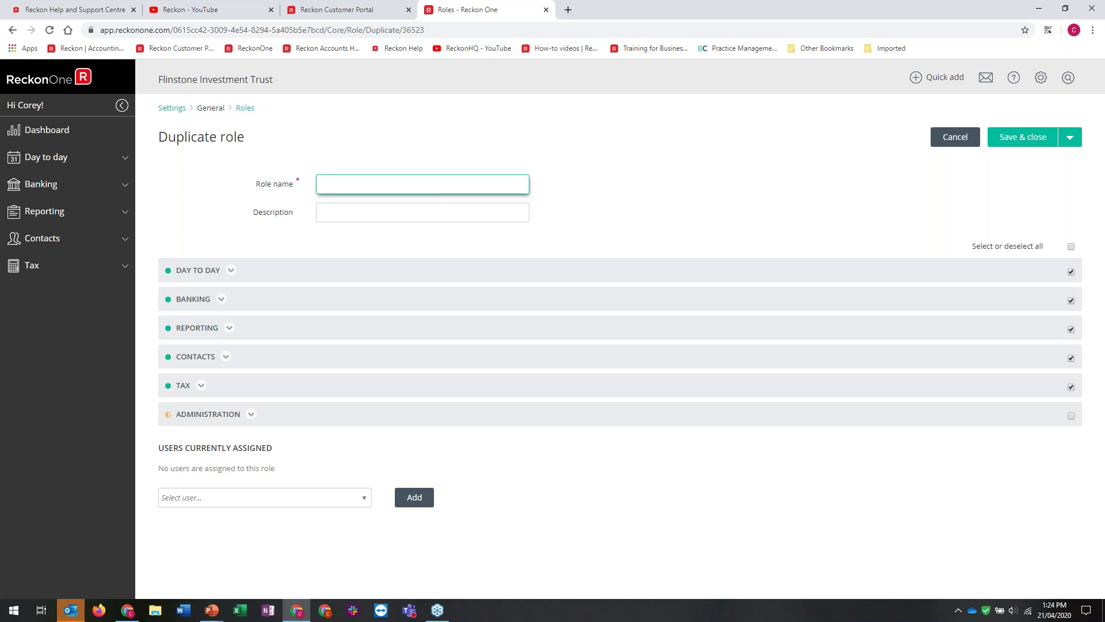
{"action": "left_click", "coordinate": [959, 141]}
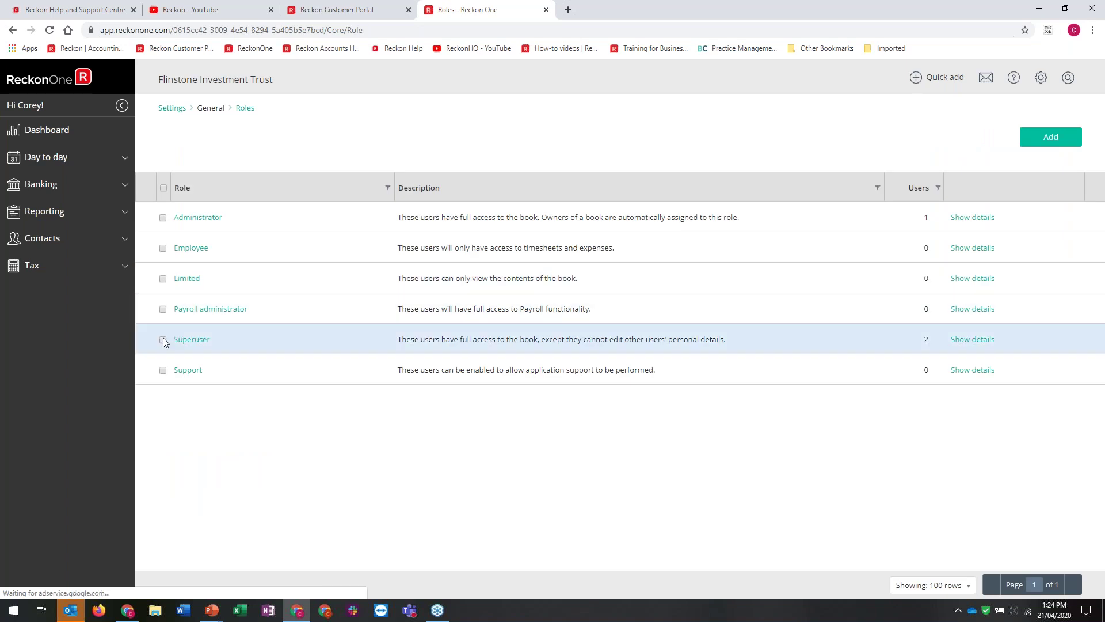
{"action": "left_click", "coordinate": [164, 338]}
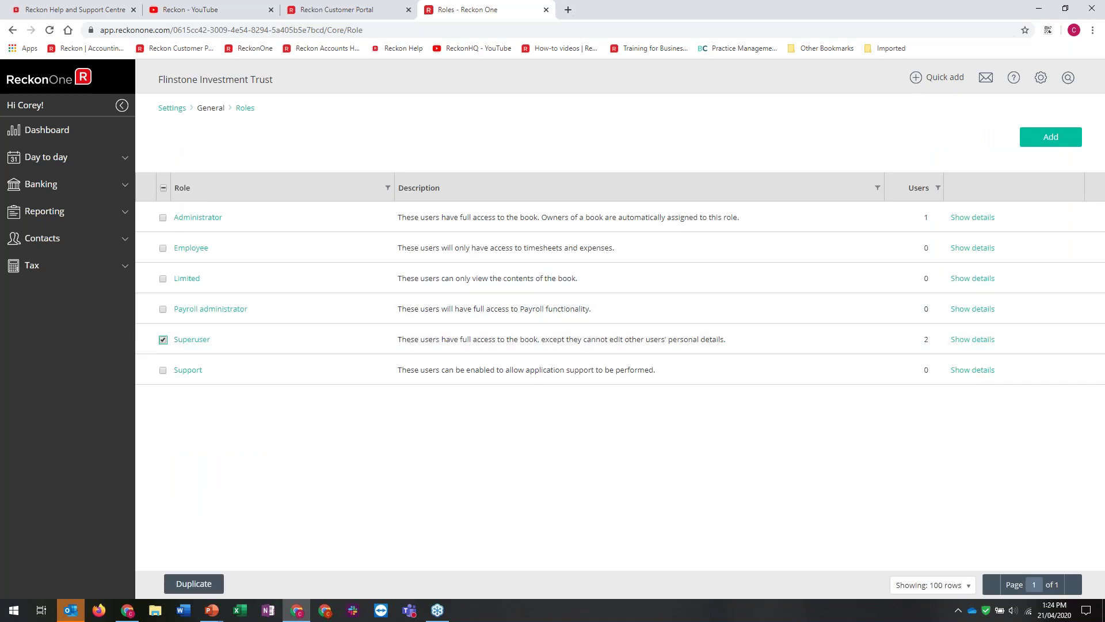
{"action": "left_click", "coordinate": [164, 339]}
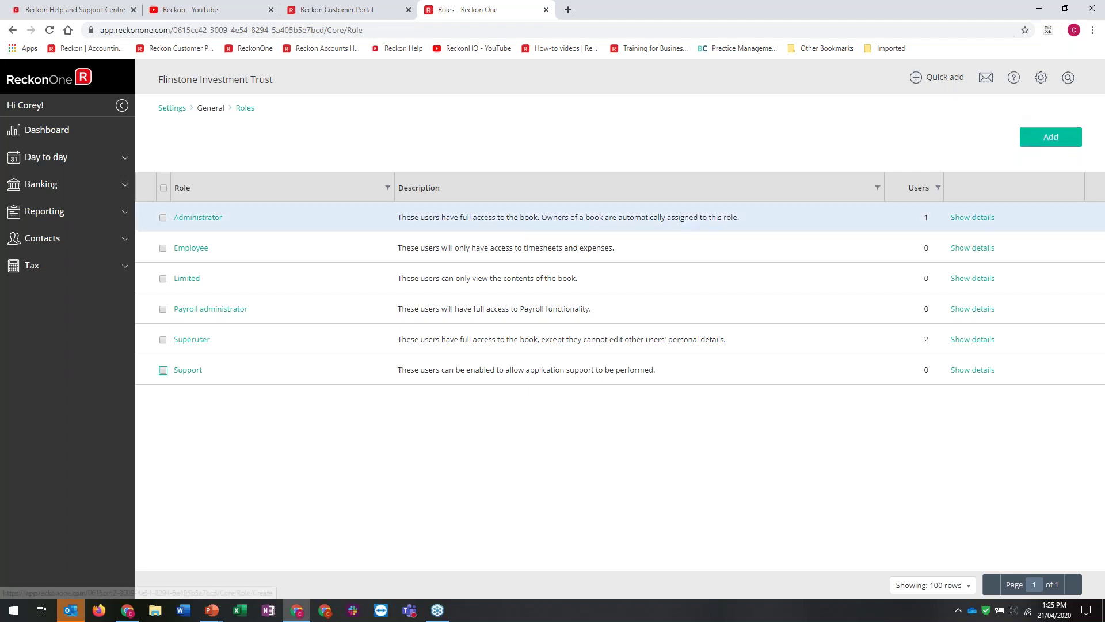
{"action": "left_click", "coordinate": [160, 114]}
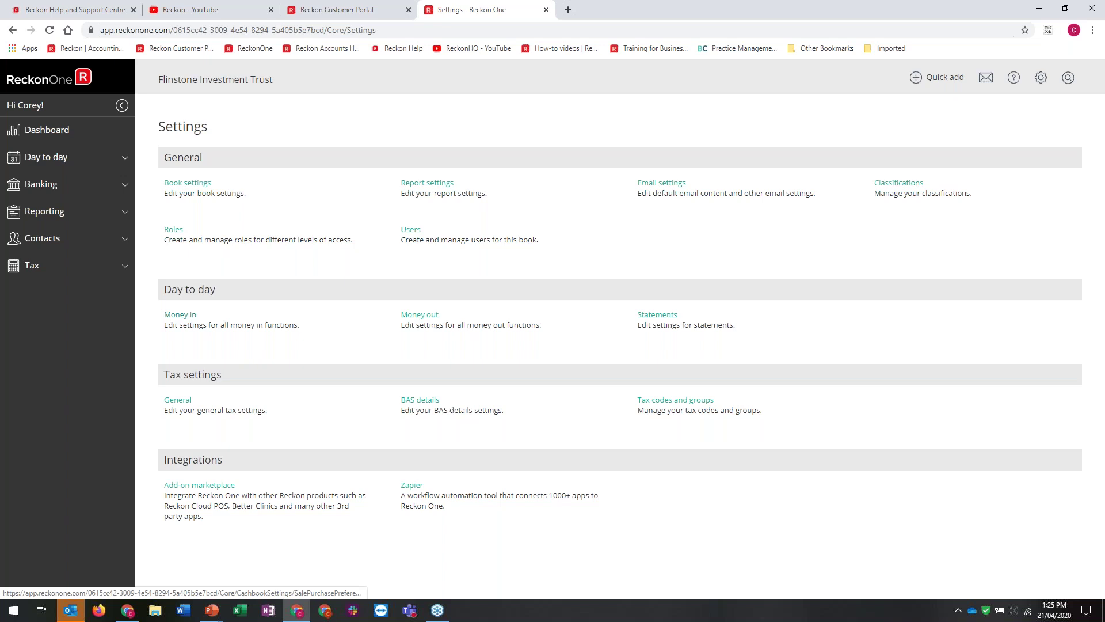
Set My bank account as the Money in default bank account and save
{"action": "left_click", "coordinate": [180, 315]}
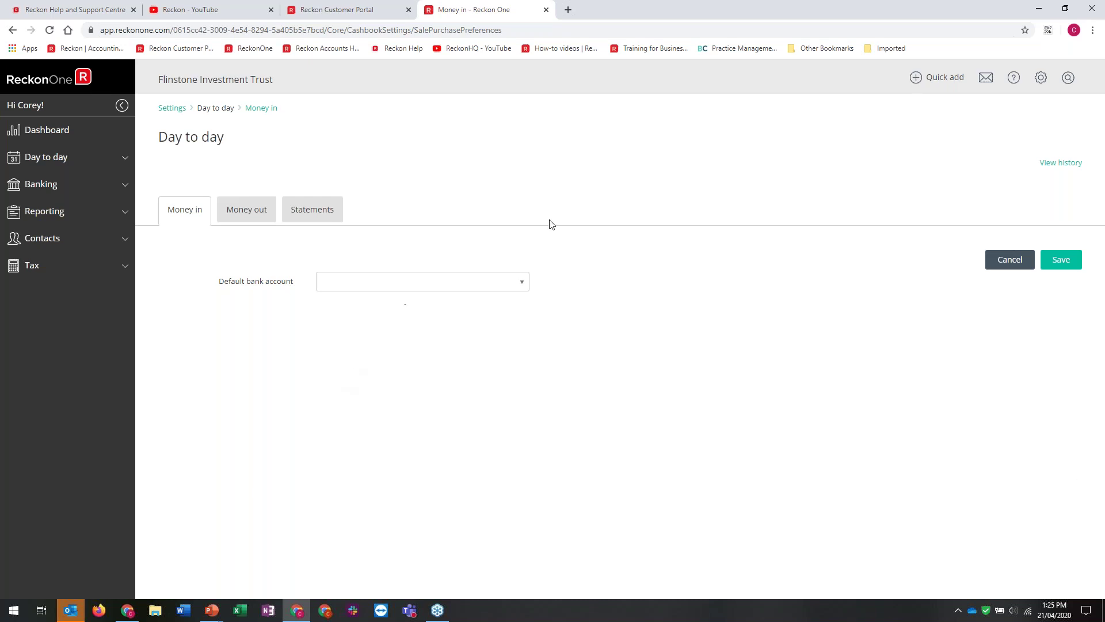
{"action": "left_click", "coordinate": [521, 282]}
{"action": "left_click", "coordinate": [368, 301]}
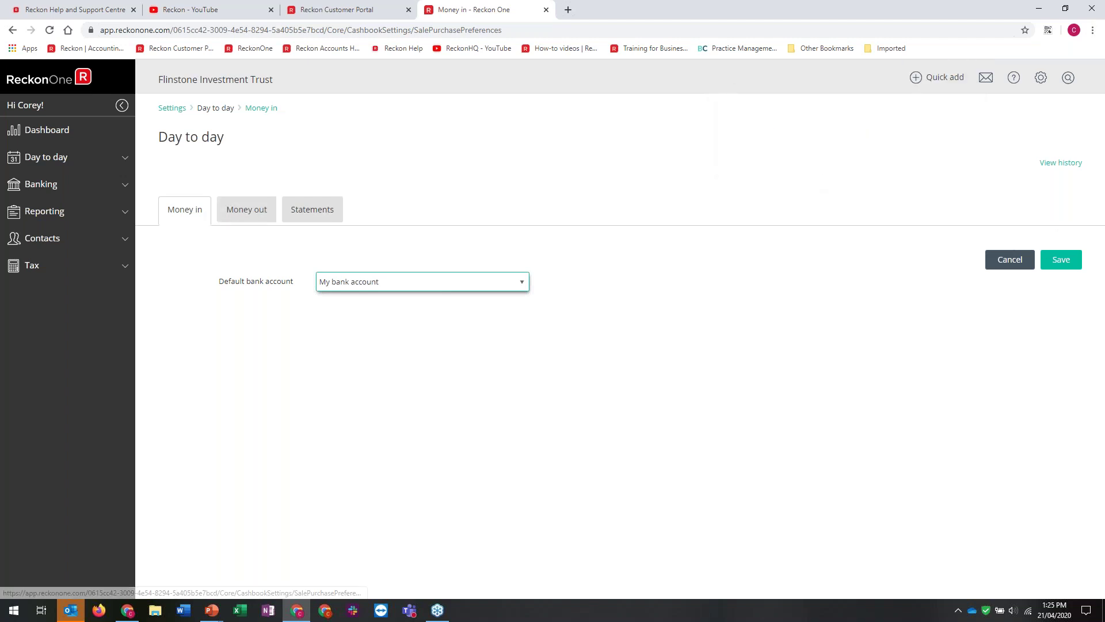
{"action": "left_click", "coordinate": [1061, 260]}
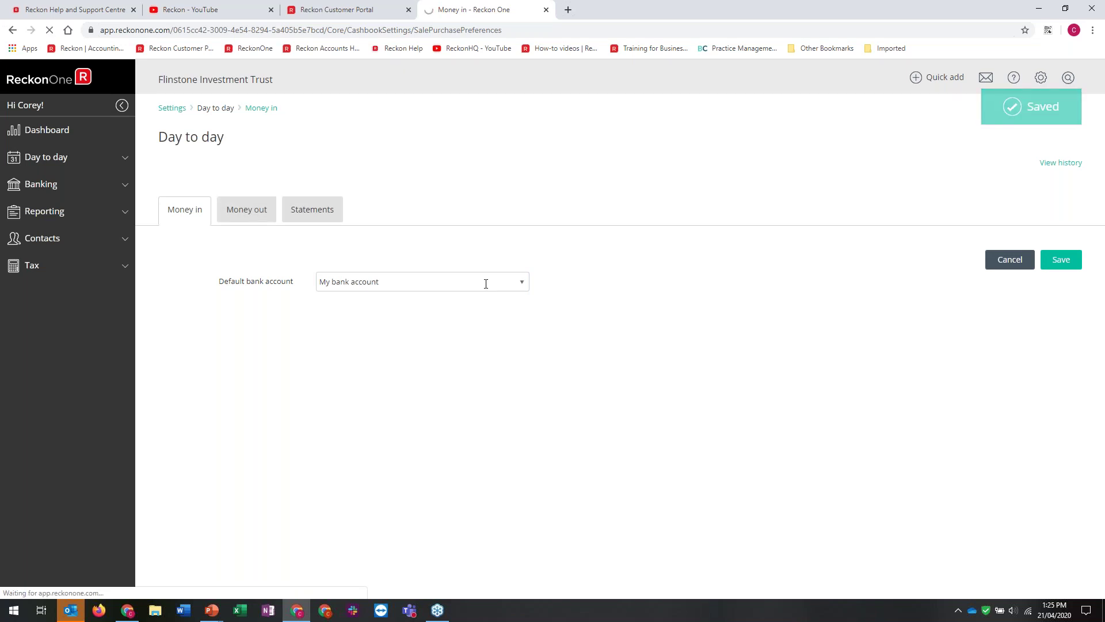
Choose My bank account as the Money out default and check its empty history
{"action": "left_click", "coordinate": [246, 211]}
{"action": "left_click", "coordinate": [363, 281]}
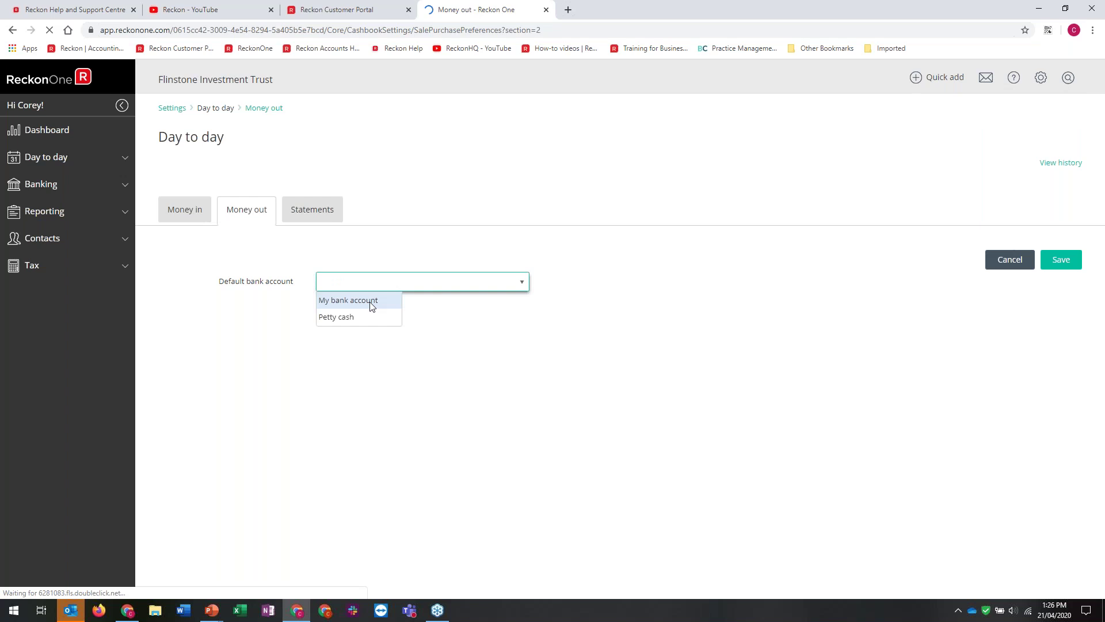
{"action": "left_click", "coordinate": [371, 301]}
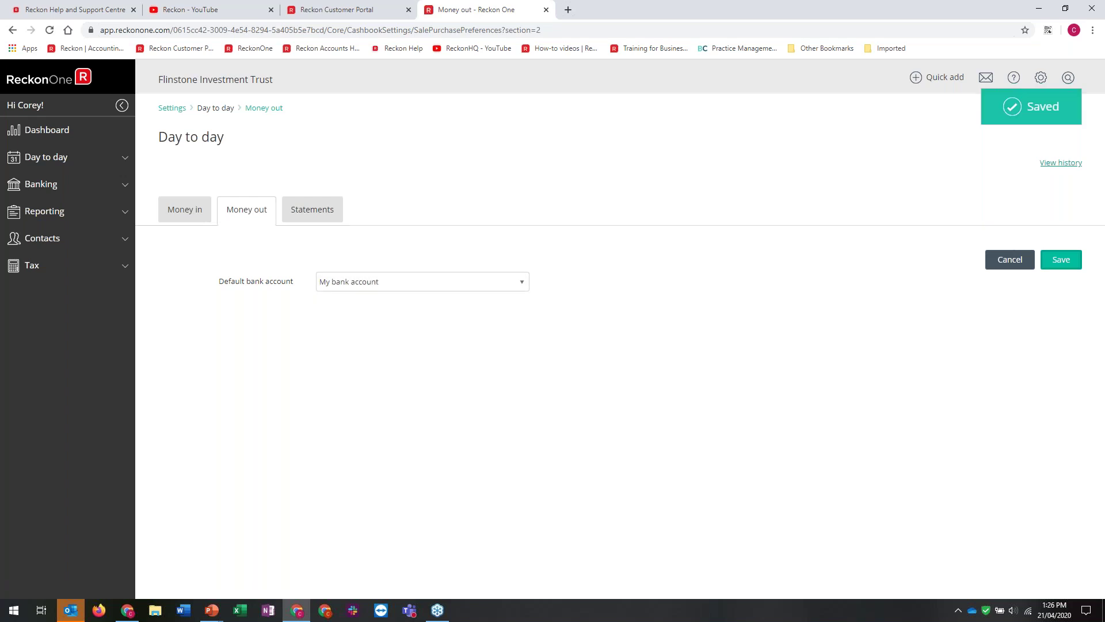
{"action": "left_click", "coordinate": [1061, 164]}
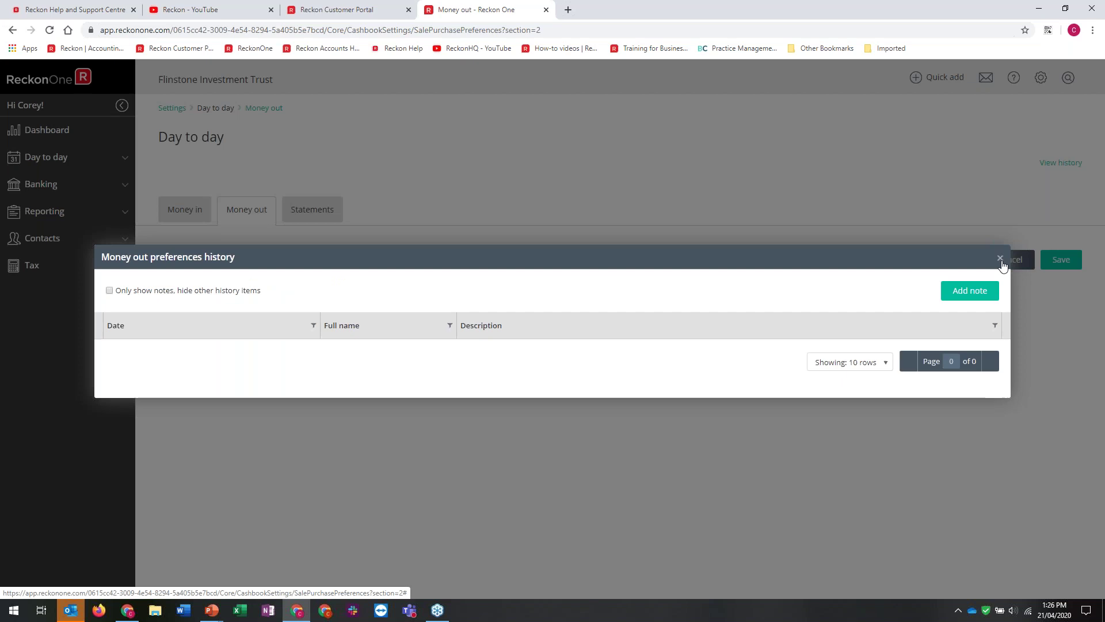
{"action": "left_click", "coordinate": [1001, 260]}
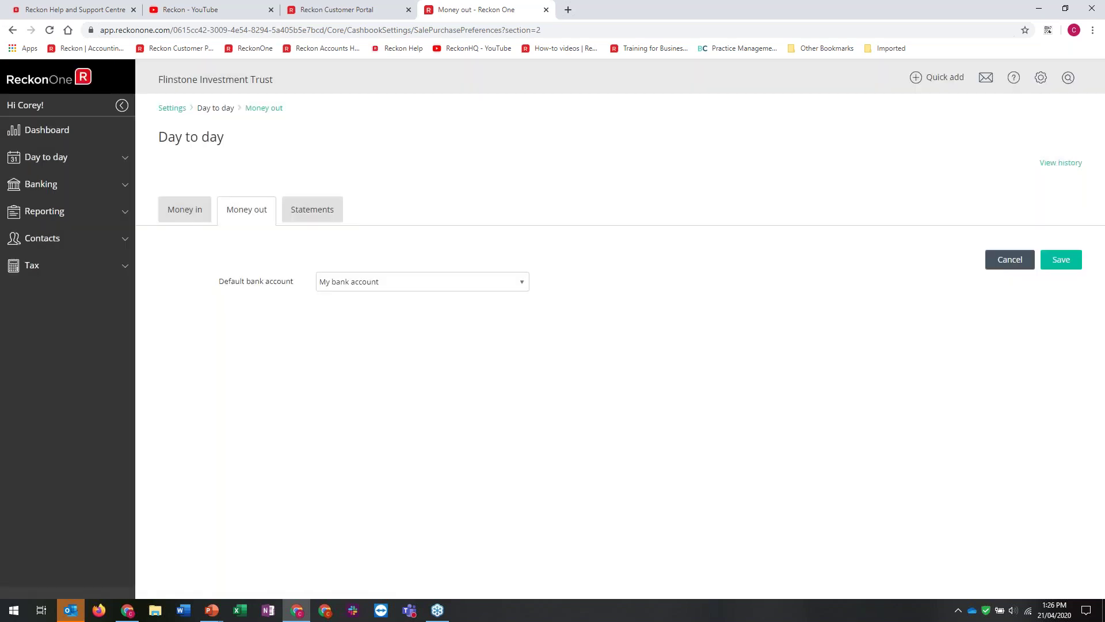
{"action": "left_click", "coordinate": [168, 110]}
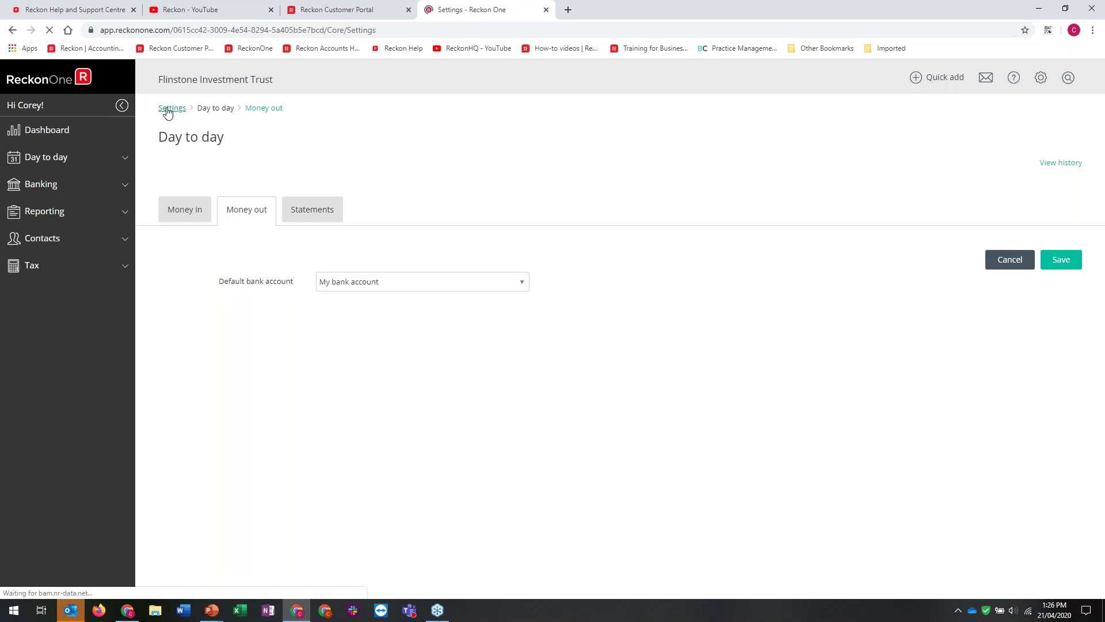
Enable 'Choose if amounts include tax' in General tax settings and save
{"action": "left_click", "coordinate": [179, 403]}
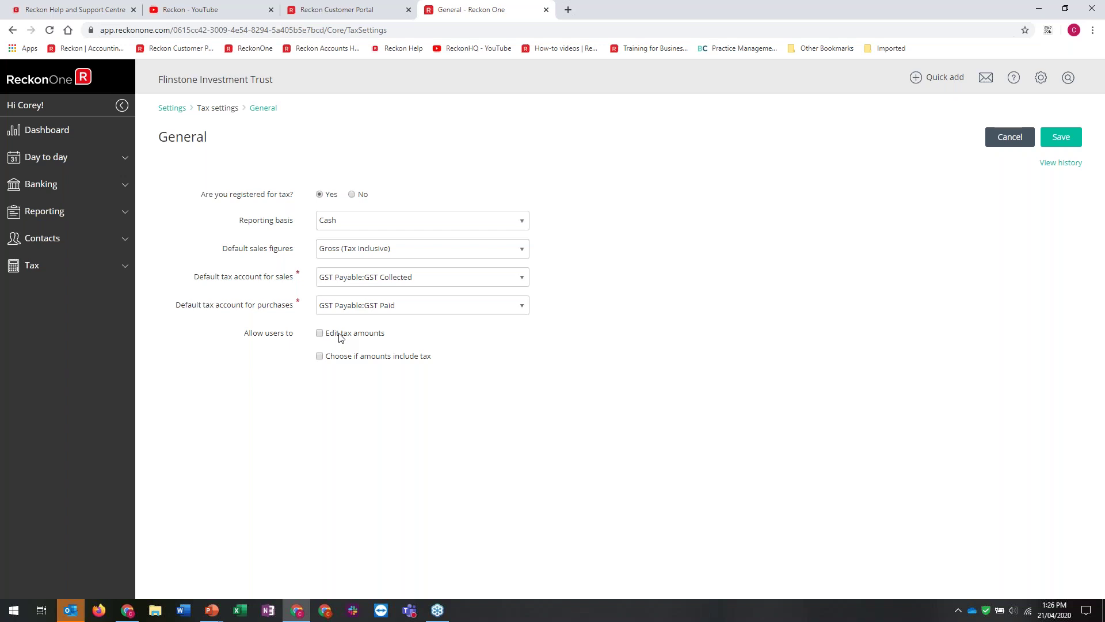
{"action": "left_click", "coordinate": [320, 357]}
{"action": "left_click", "coordinate": [1062, 137]}
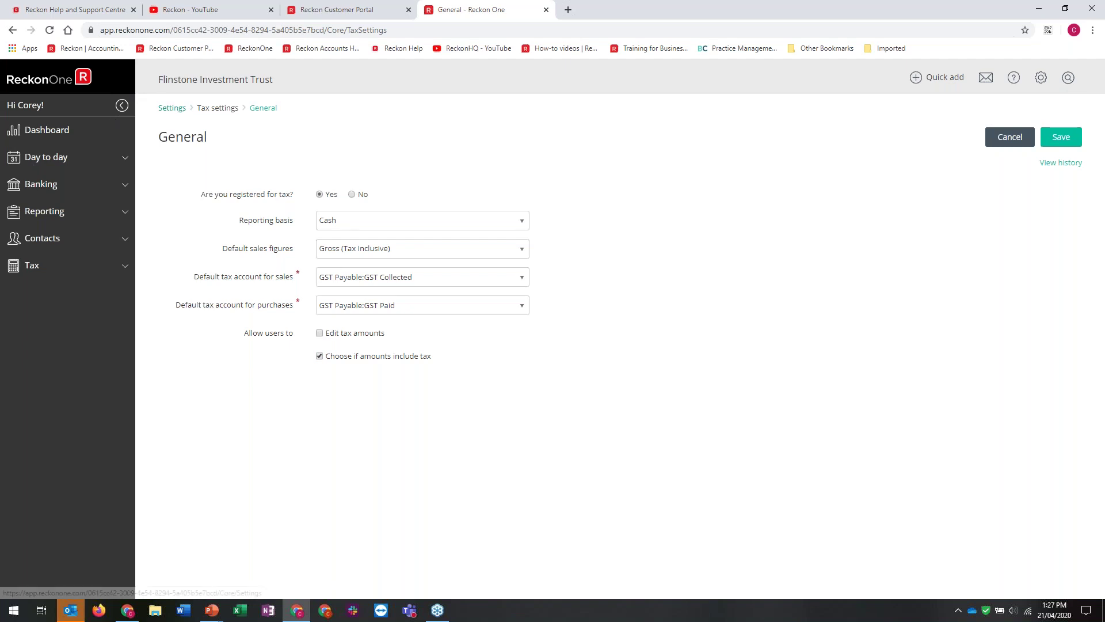
{"action": "left_click", "coordinate": [172, 108]}
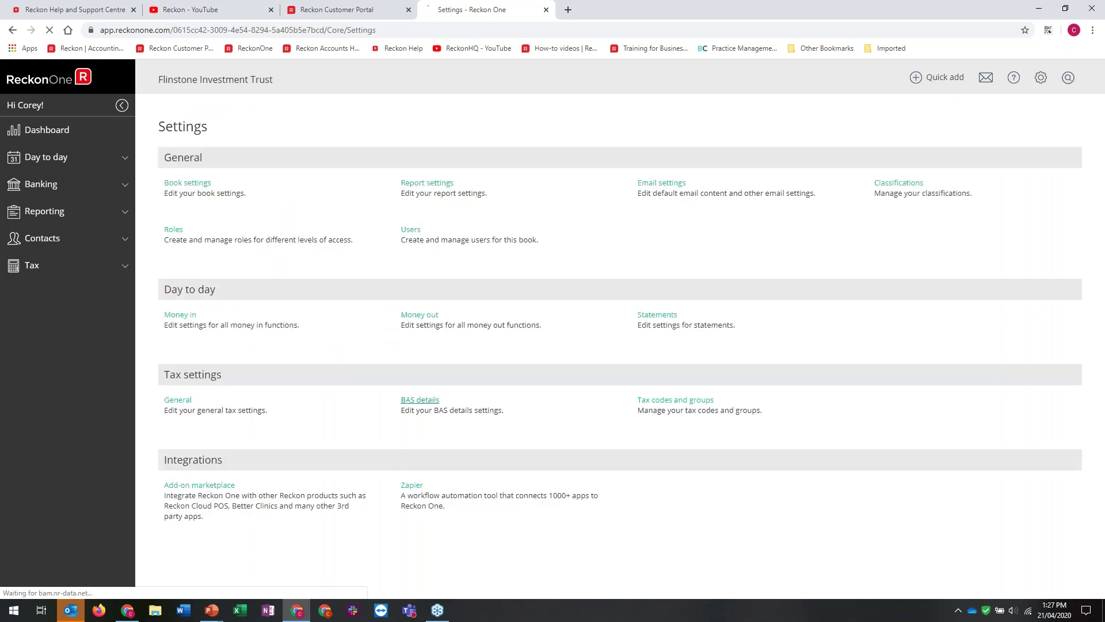
Save the BAS reporting period as Quarterly – Option 1 and open the Tax codes and groups list
{"action": "left_click", "coordinate": [420, 400]}
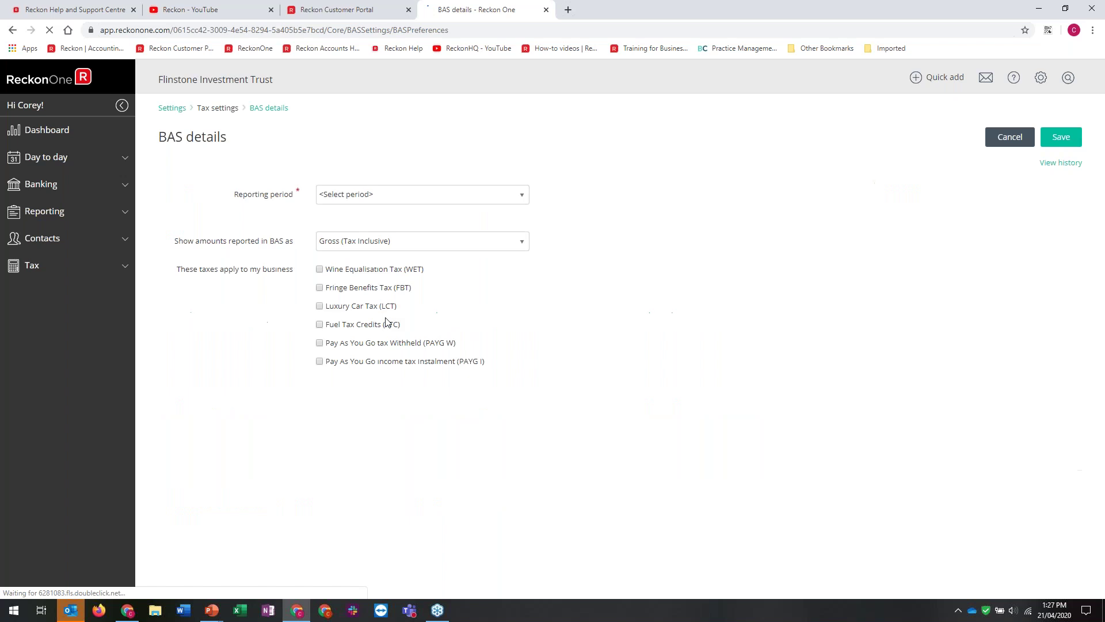
{"action": "left_click", "coordinate": [422, 195]}
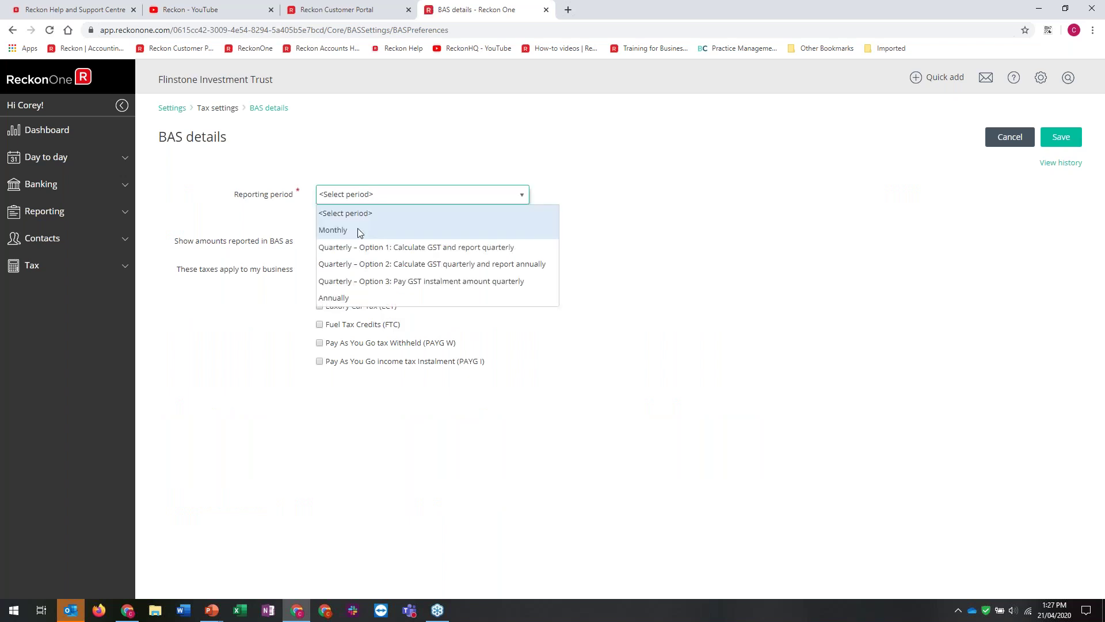
{"action": "left_click", "coordinate": [414, 247]}
{"action": "left_click", "coordinate": [411, 196]}
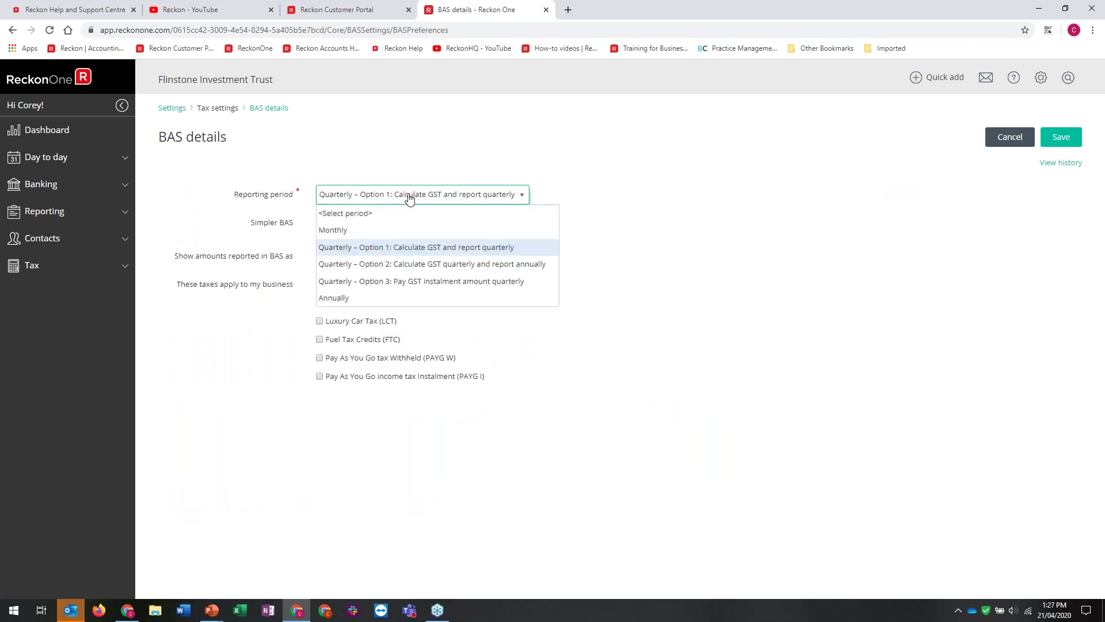
{"action": "left_click", "coordinate": [279, 404]}
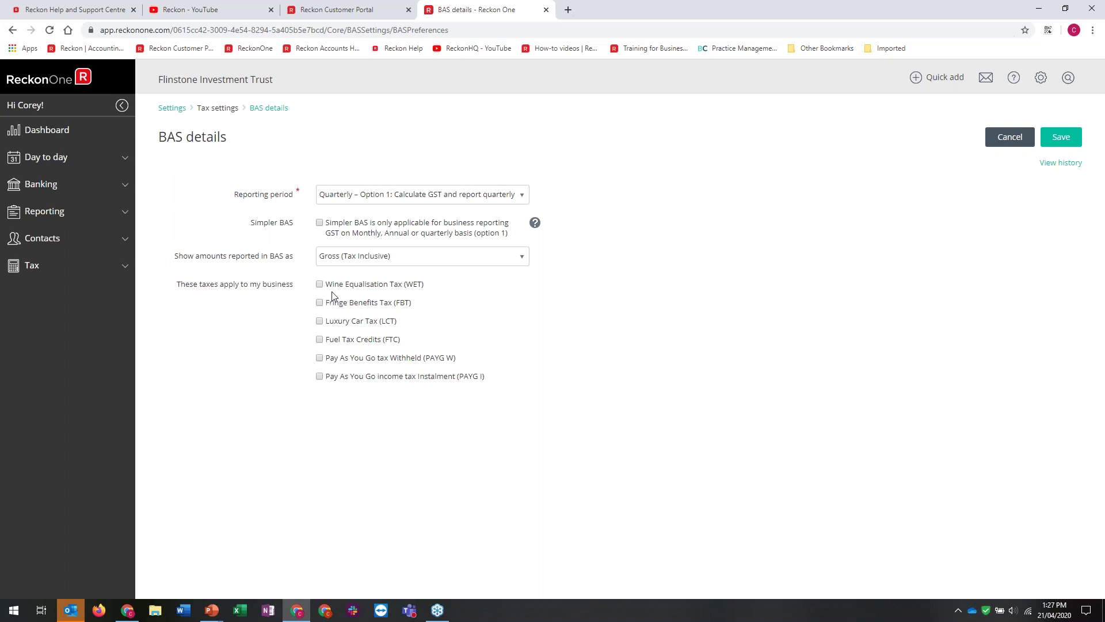
{"action": "left_click", "coordinate": [1071, 141]}
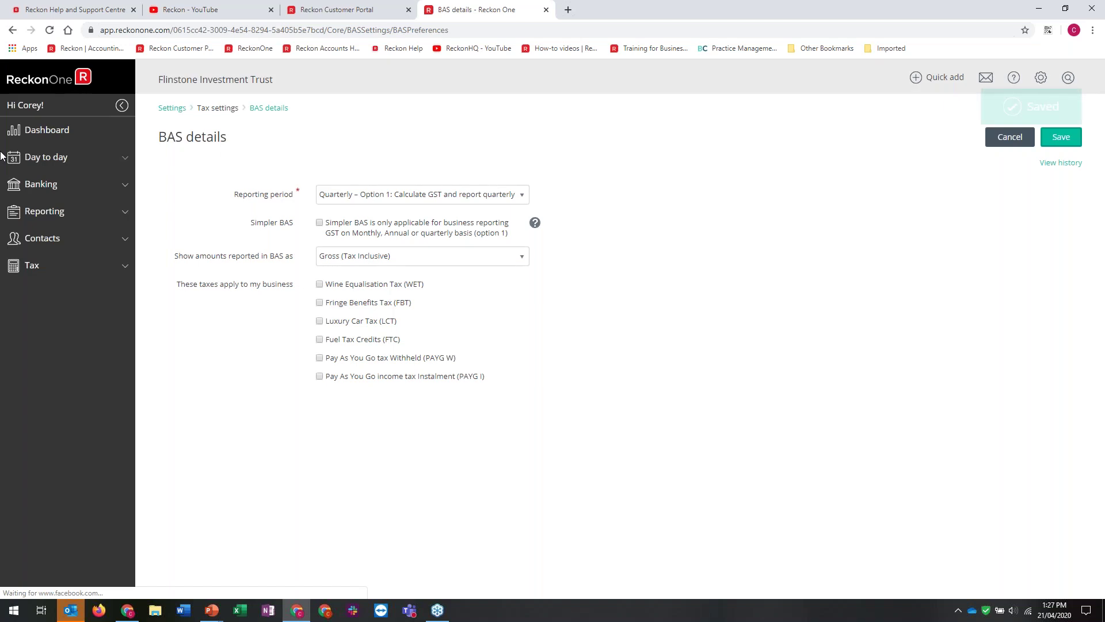
{"action": "left_click", "coordinate": [166, 109]}
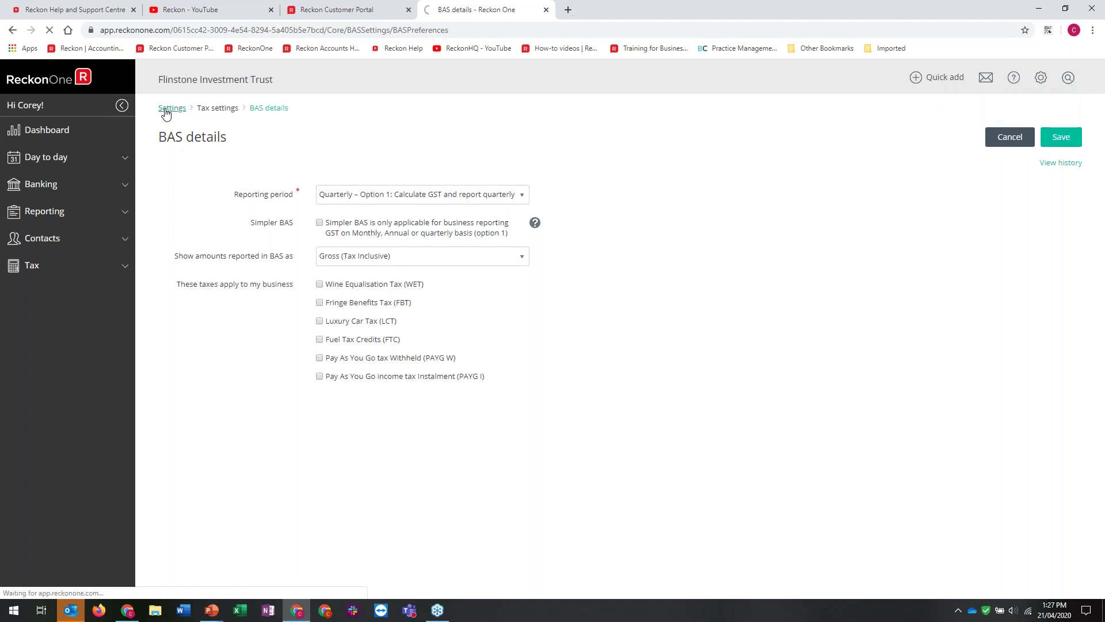
{"action": "left_click", "coordinate": [673, 399]}
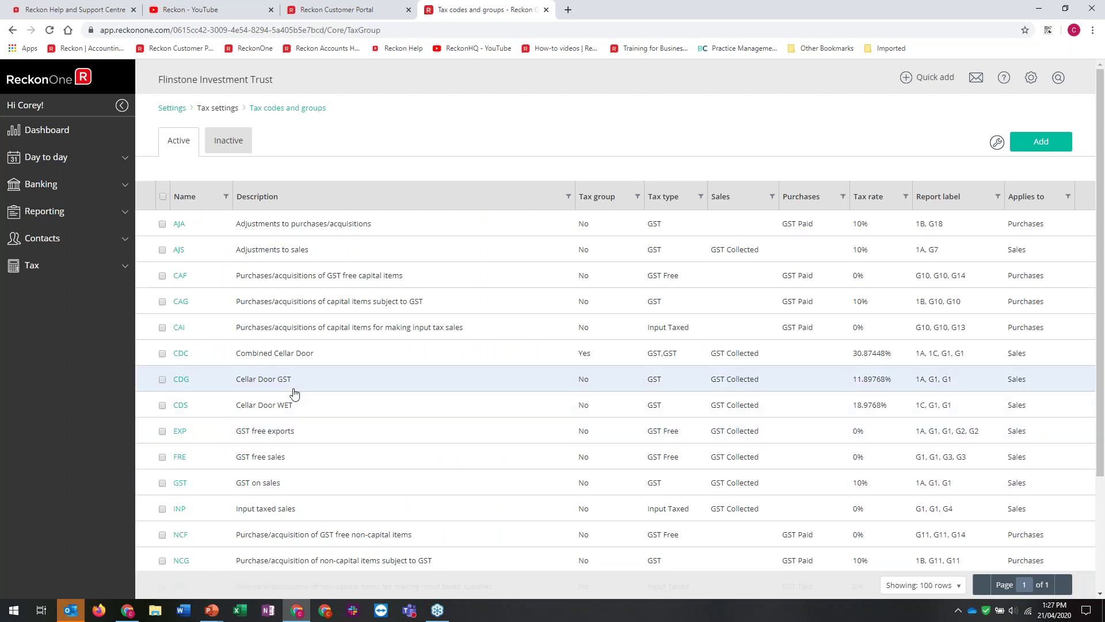
Go back to the Settings overview from the tax codes list and open the gear shortcuts menu
{"action": "left_click", "coordinate": [170, 115]}
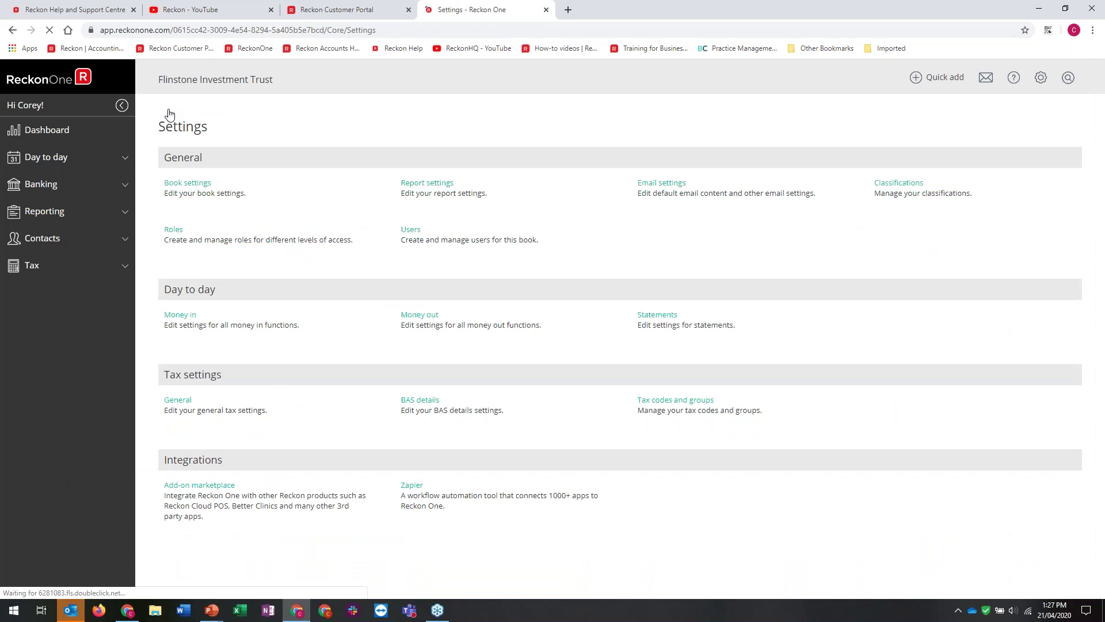
{"action": "left_click", "coordinate": [1044, 80]}
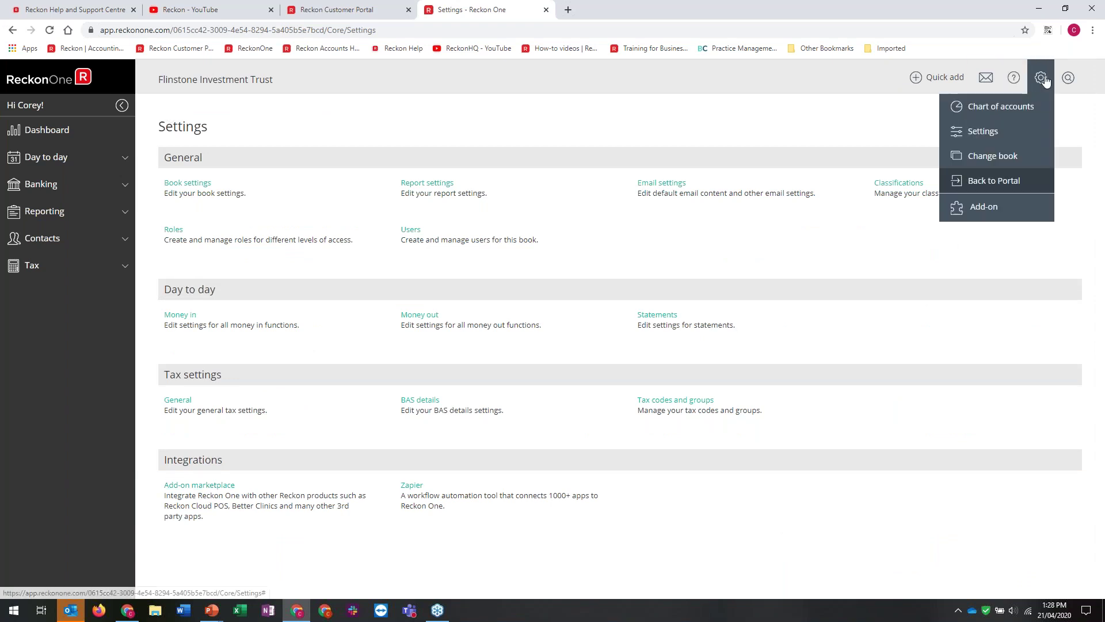
Show all accounts in the Chart of accounts and open the Import chart of accounts page
{"action": "left_click", "coordinate": [1026, 109]}
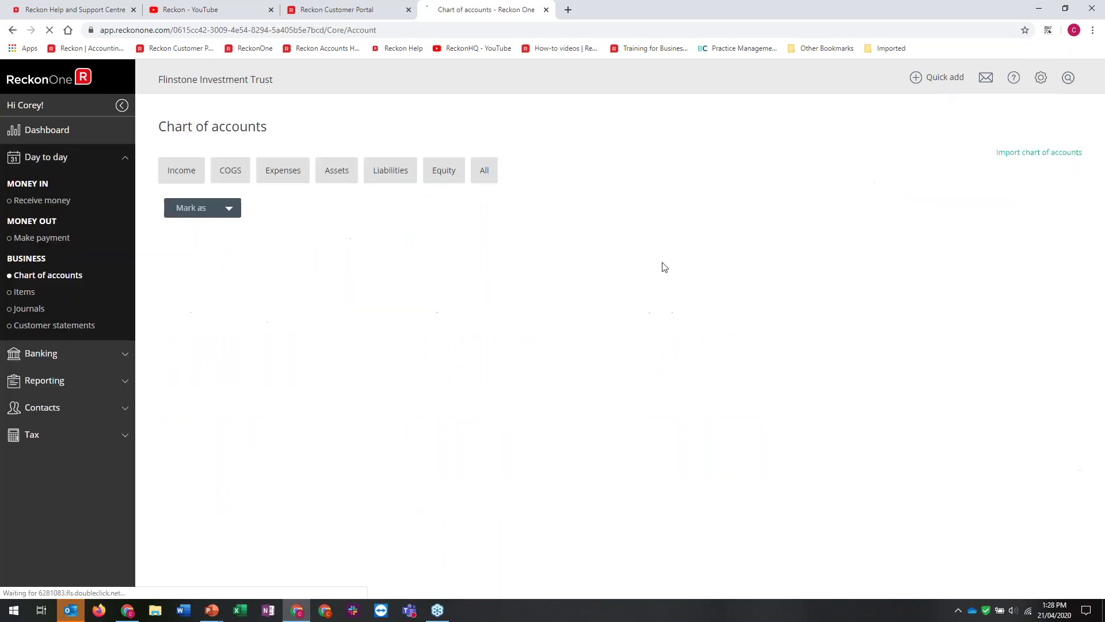
{"action": "left_click", "coordinate": [486, 178]}
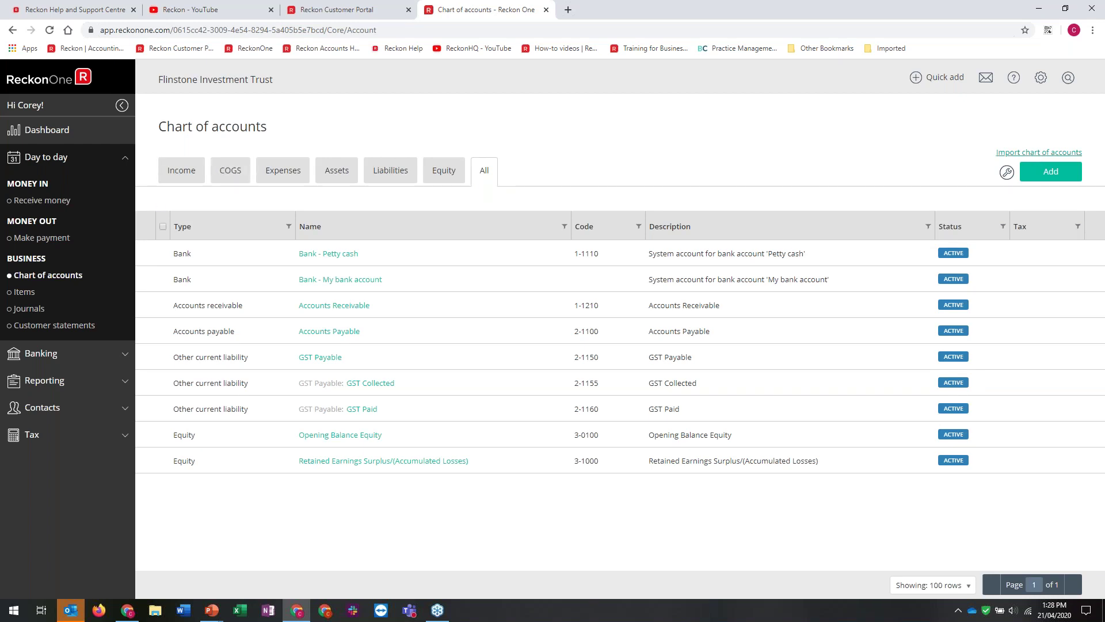
{"action": "left_click", "coordinate": [1051, 155]}
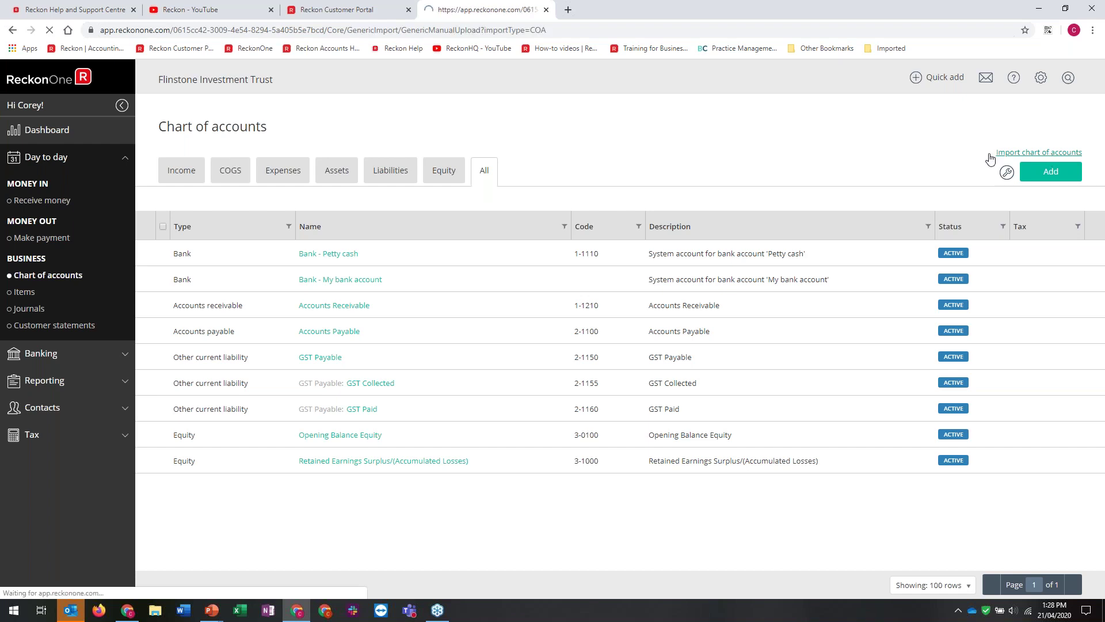
Select Fund CoA.csv as the accounts file to import
{"action": "left_click", "coordinate": [376, 280]}
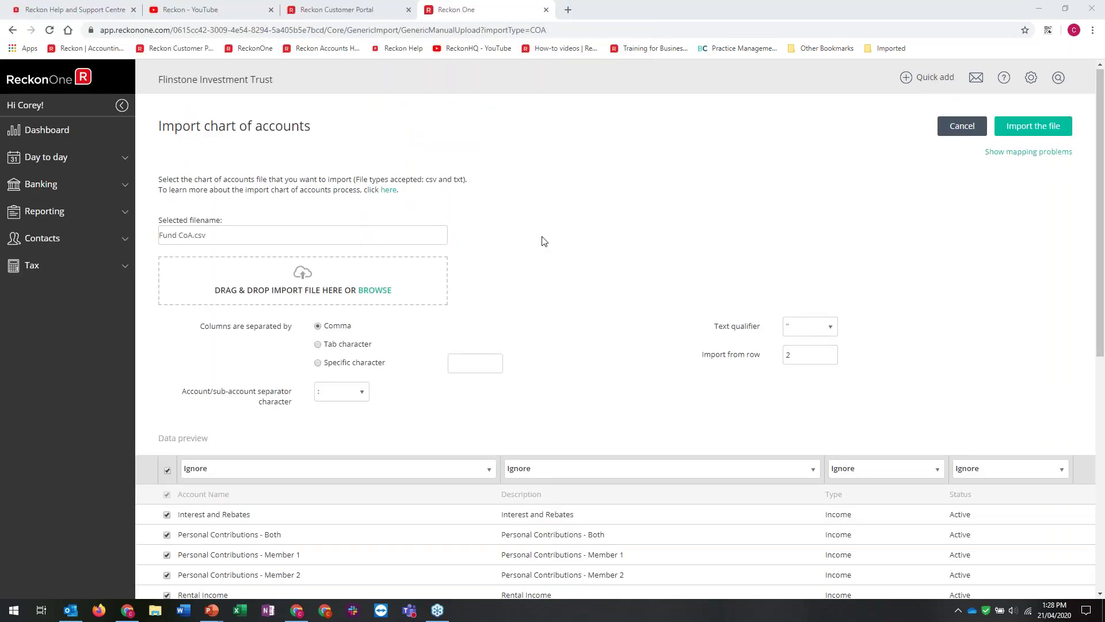
{"action": "scroll", "coordinate": [541, 230], "scroll_direction": "down", "scroll_amount": 5}
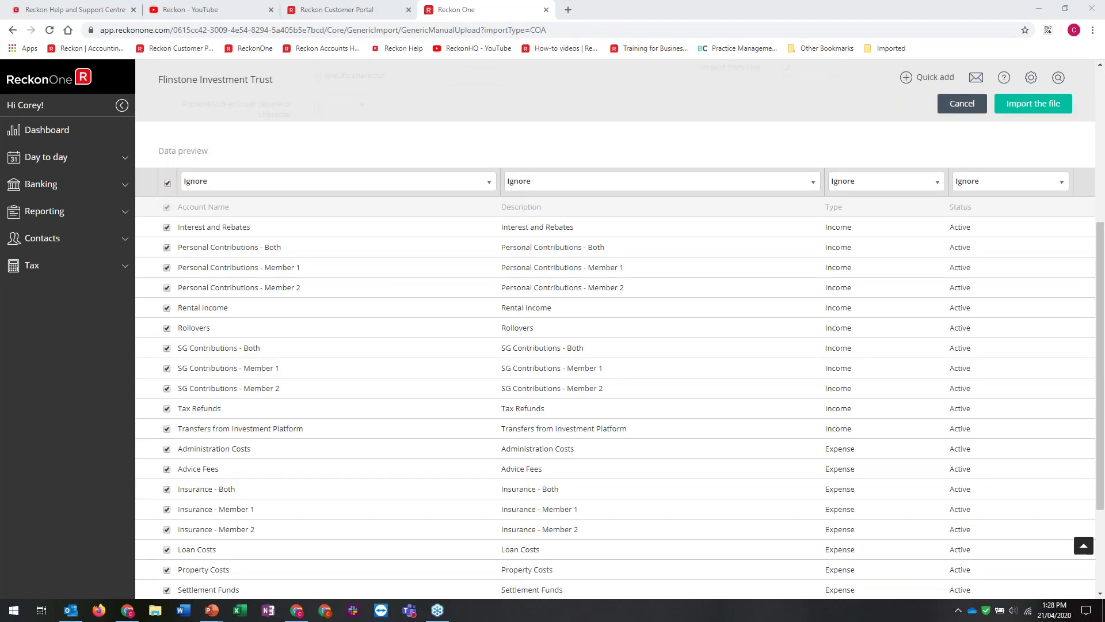
{"action": "scroll", "coordinate": [425, 200], "scroll_direction": "up", "scroll_amount": 3}
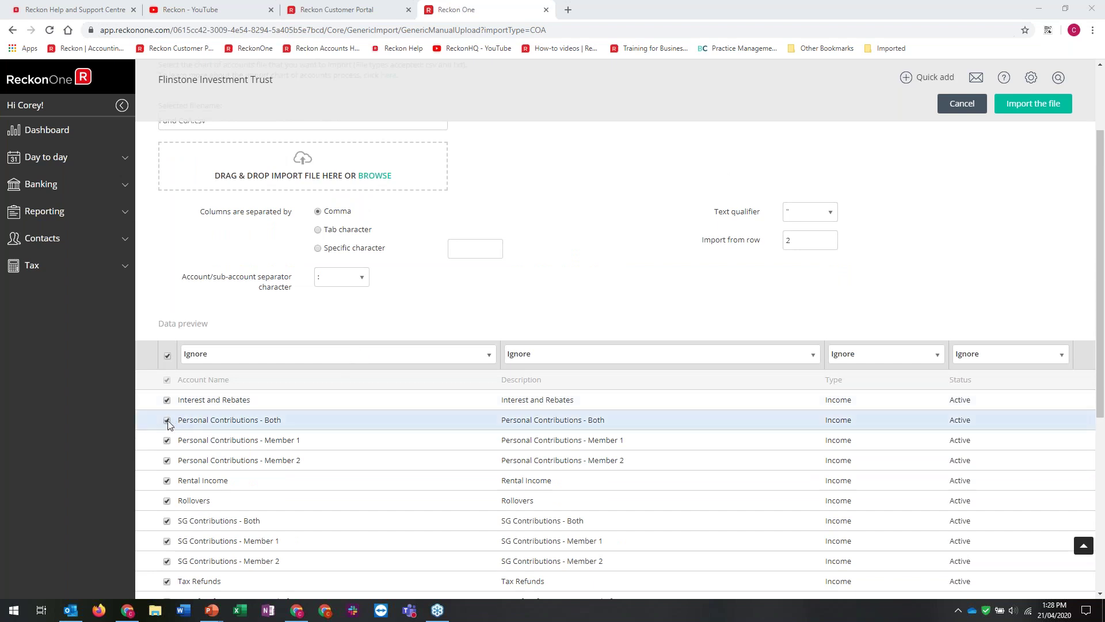
Untick the Personal Contributions (Both, Member 1, Member 2), Rollovers and SG Contributions rows, then import the file
{"action": "left_click", "coordinate": [167, 420]}
{"action": "left_click", "coordinate": [167, 440]}
{"action": "left_click", "coordinate": [167, 460]}
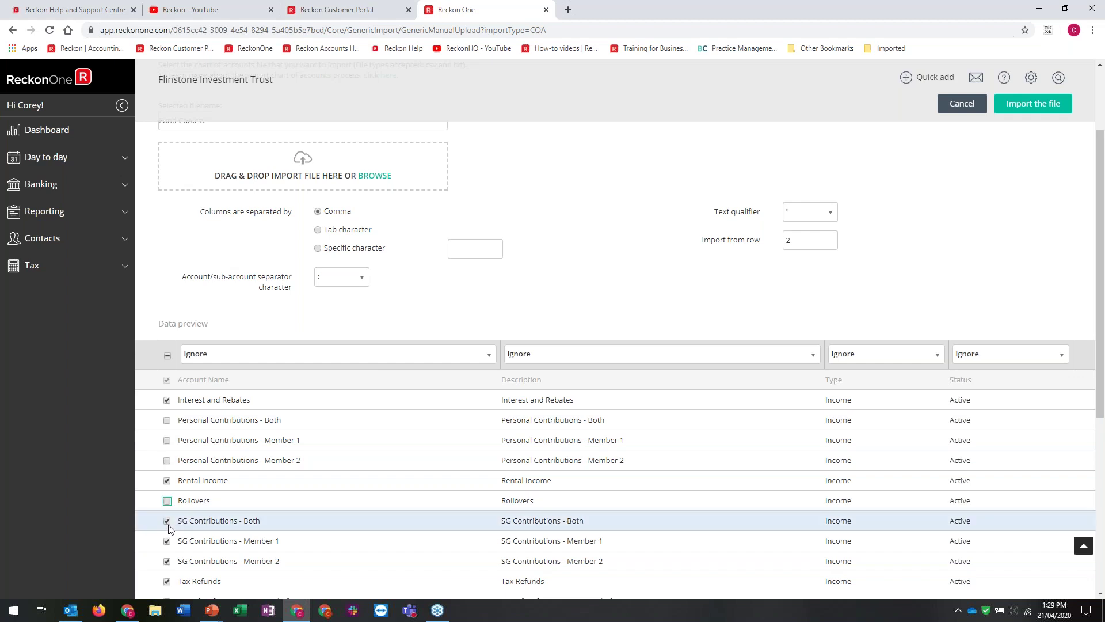
{"action": "left_click", "coordinate": [167, 501]}
{"action": "left_click", "coordinate": [167, 520]}
{"action": "left_click", "coordinate": [167, 542]}
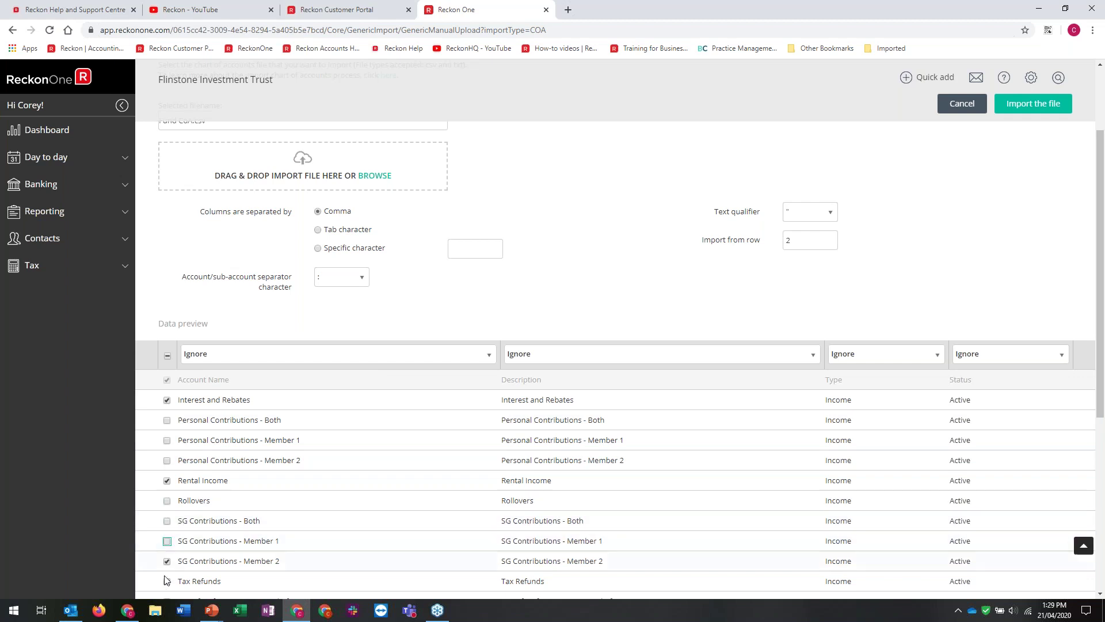
{"action": "left_click", "coordinate": [167, 562]}
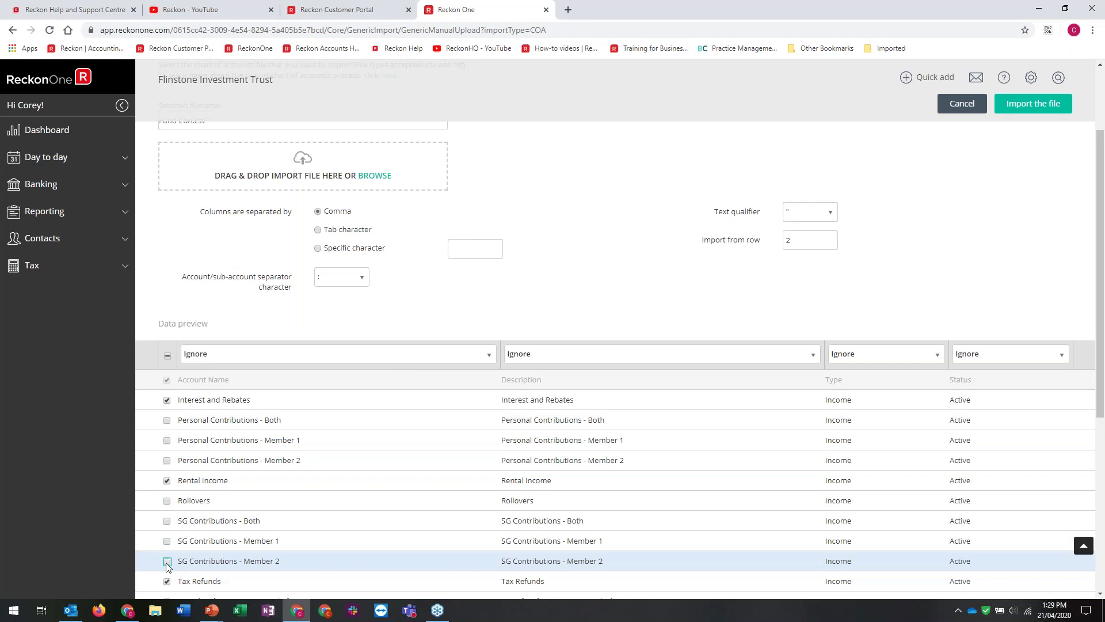
{"action": "scroll", "coordinate": [266, 488], "scroll_direction": "down", "scroll_amount": 4}
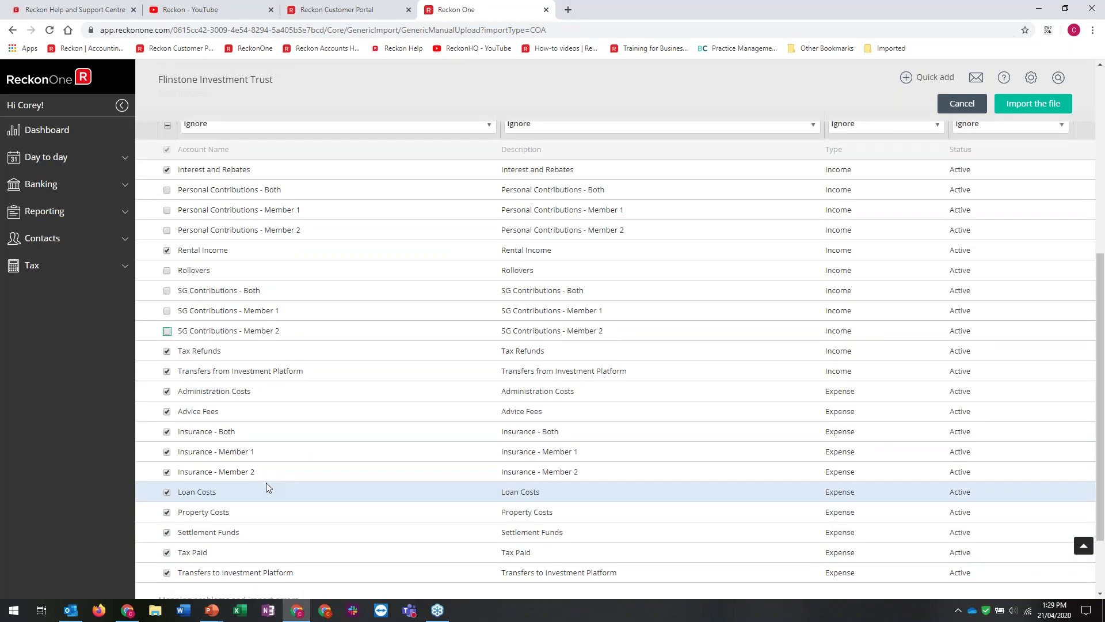
{"action": "scroll", "coordinate": [266, 487], "scroll_direction": "up", "scroll_amount": 1}
{"action": "scroll", "coordinate": [274, 465], "scroll_direction": "up", "scroll_amount": 5}
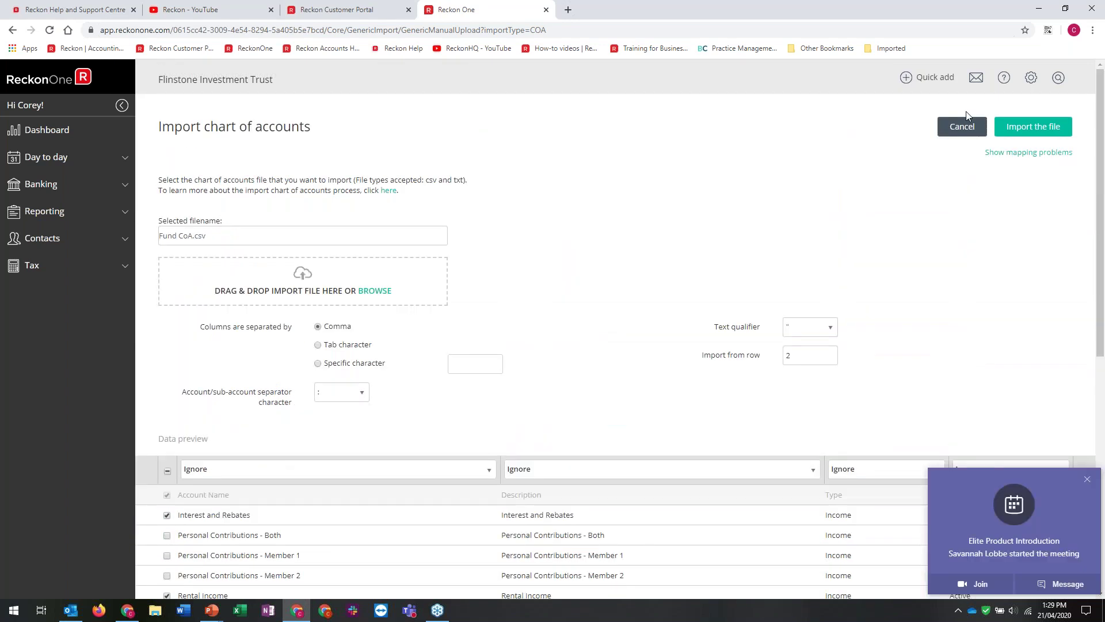
{"action": "left_click", "coordinate": [1022, 129]}
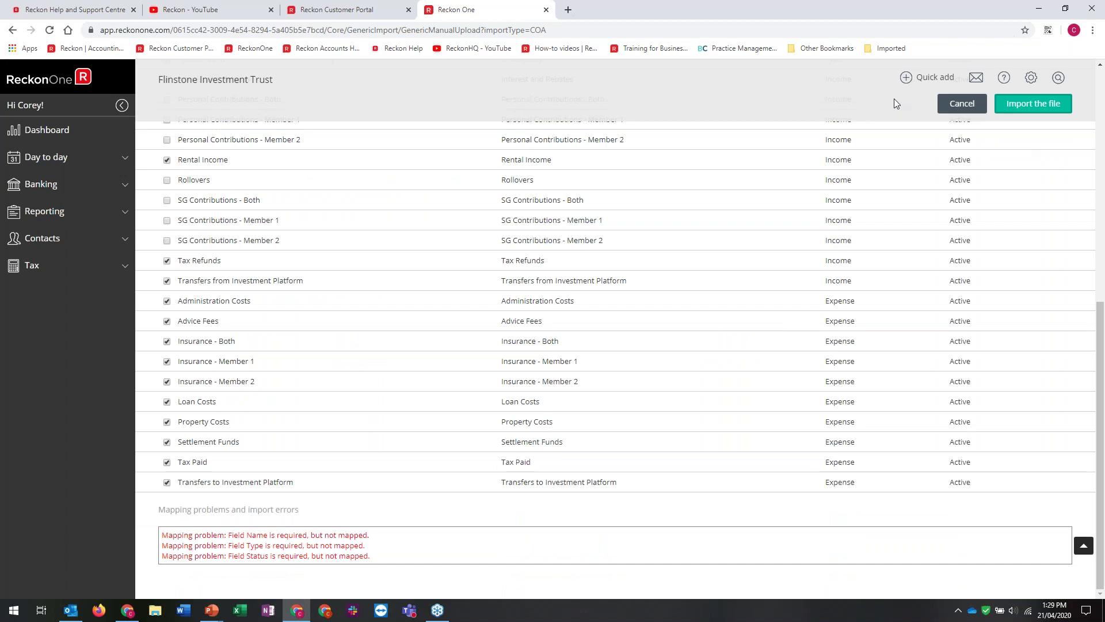
{"action": "scroll", "coordinate": [423, 160], "scroll_direction": "up", "scroll_amount": 2}
Map the four file columns to Name, Description, Type and Status
{"action": "left_click", "coordinate": [423, 149]}
{"action": "left_click", "coordinate": [190, 184]}
{"action": "left_click", "coordinate": [576, 149]}
{"action": "left_click", "coordinate": [533, 251]}
{"action": "left_click", "coordinate": [880, 149]}
{"action": "left_click", "coordinate": [840, 202]}
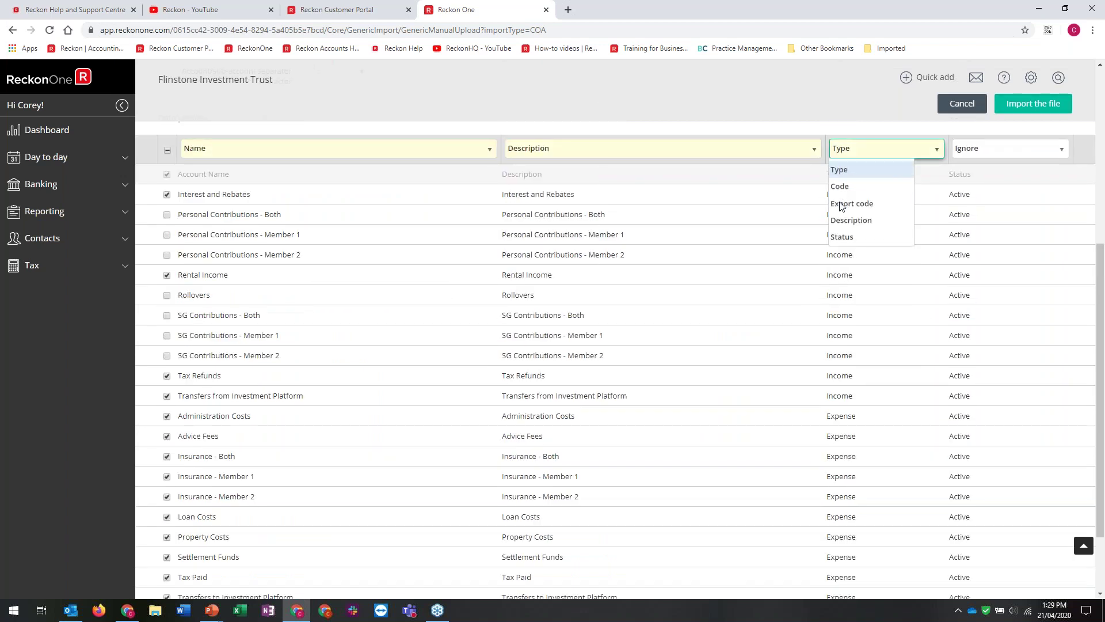
{"action": "left_click", "coordinate": [961, 149]}
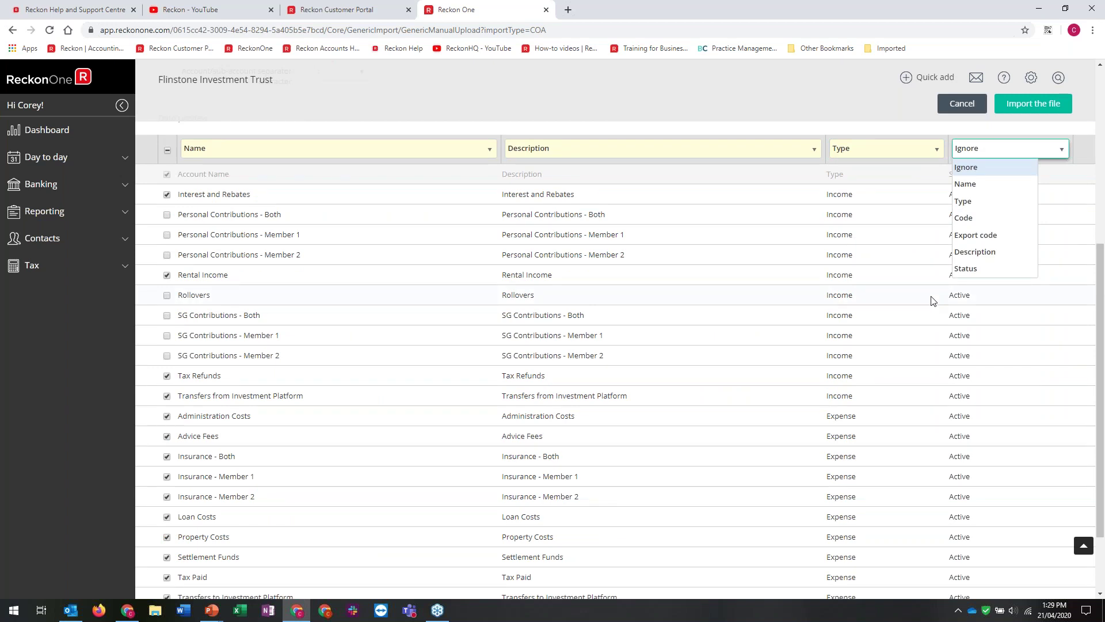
{"action": "left_click", "coordinate": [977, 268]}
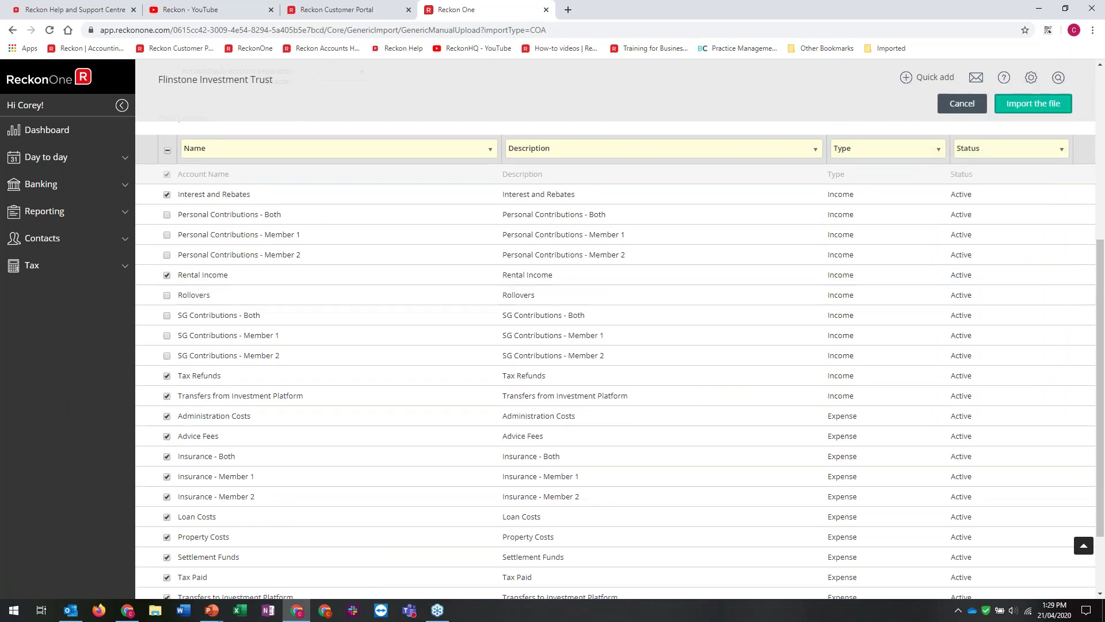
Import the 14 mapped accounts, confirm with Yes, and continue to the chart of accounts
{"action": "left_click", "coordinate": [1034, 104]}
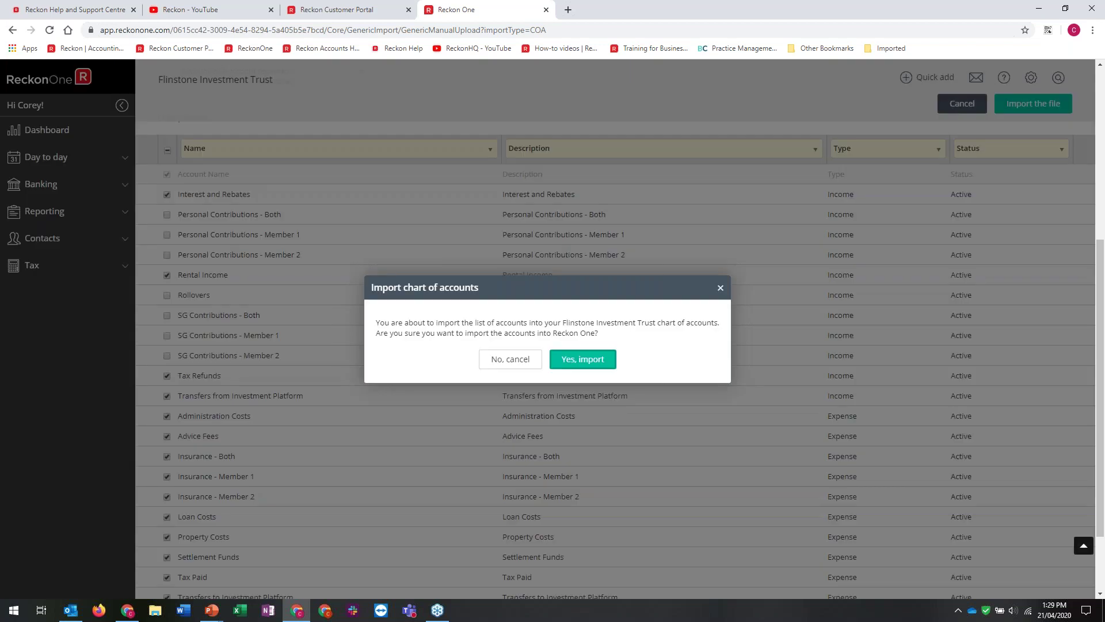
{"action": "left_click", "coordinate": [583, 361]}
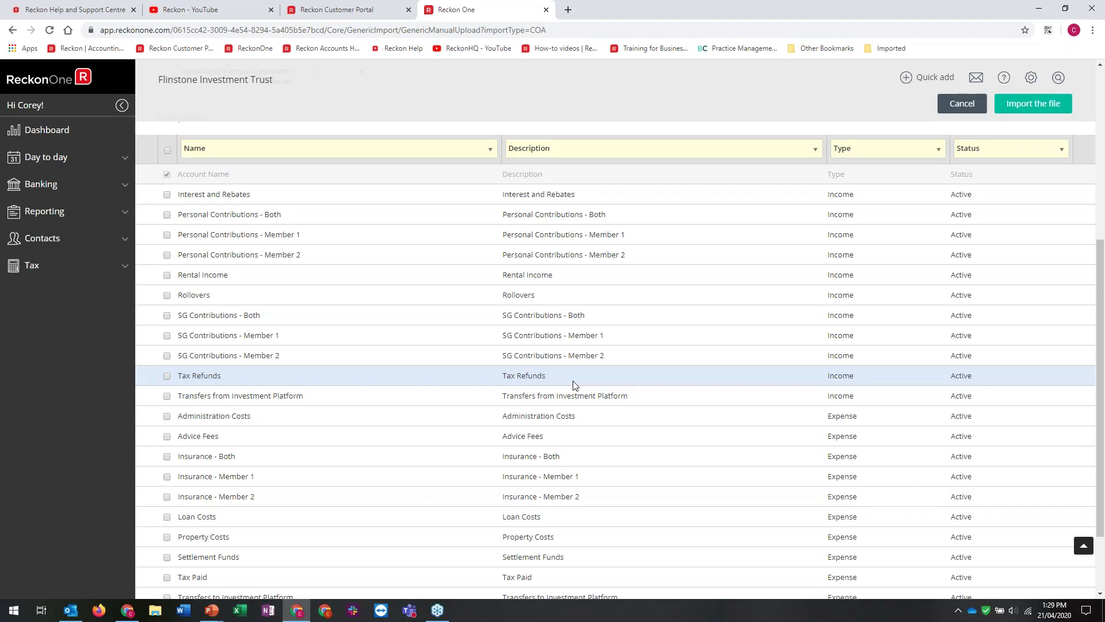
{"action": "scroll", "coordinate": [573, 385], "scroll_direction": "up", "scroll_amount": 3}
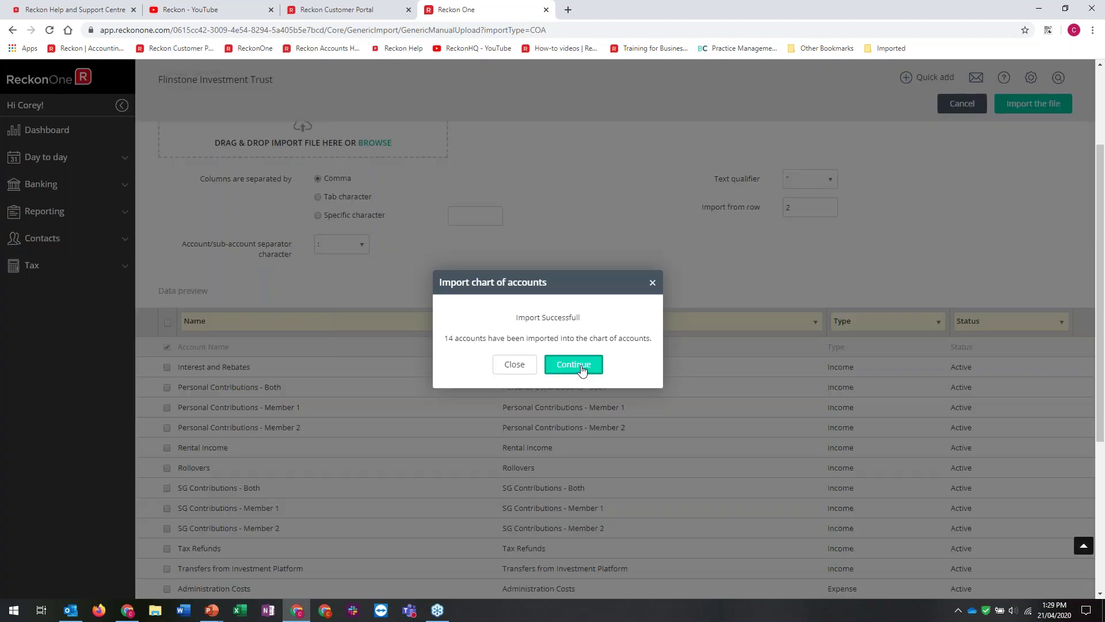
{"action": "left_click", "coordinate": [575, 365]}
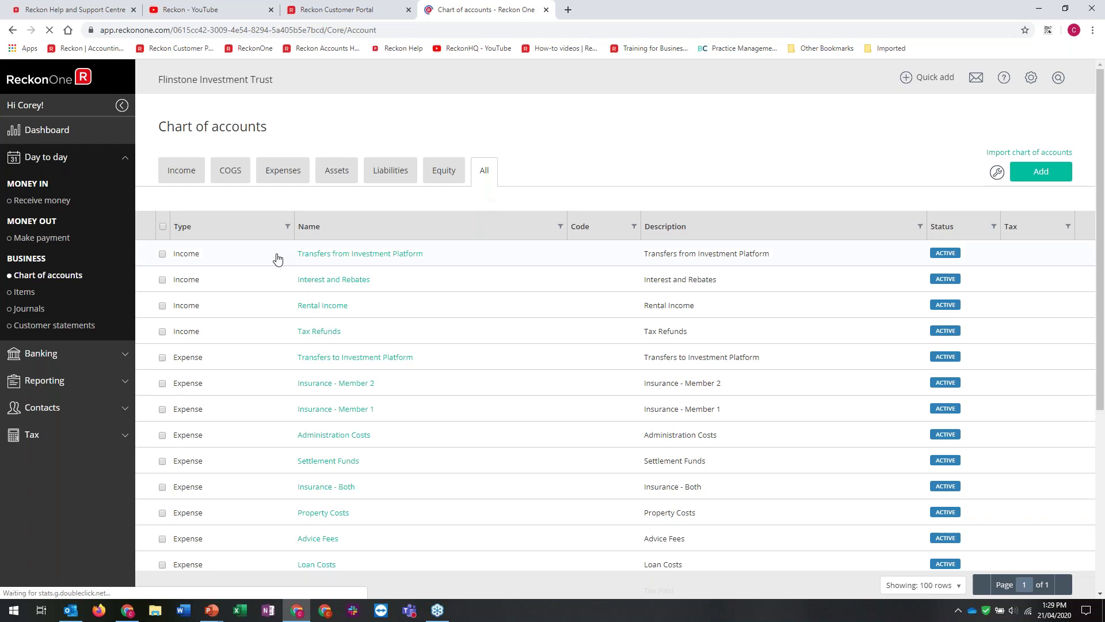
Close the Flinstone Investment Trust tab and open the zzThe Jetsons Space Trust book from the portal
{"action": "left_click", "coordinate": [64, 314]}
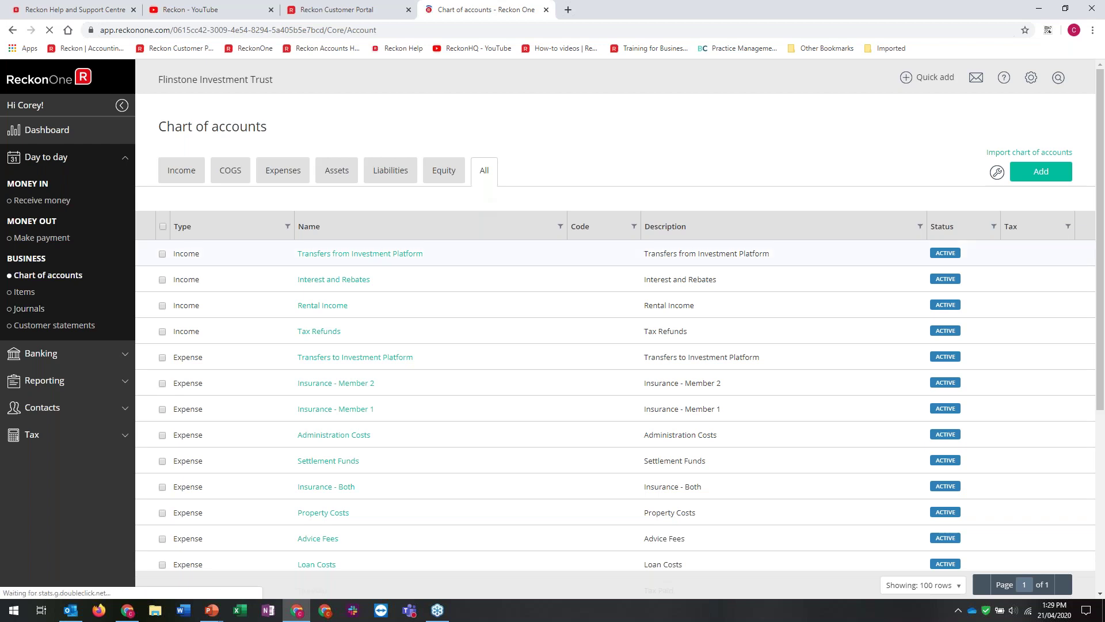
{"action": "left_click", "coordinate": [544, 10]}
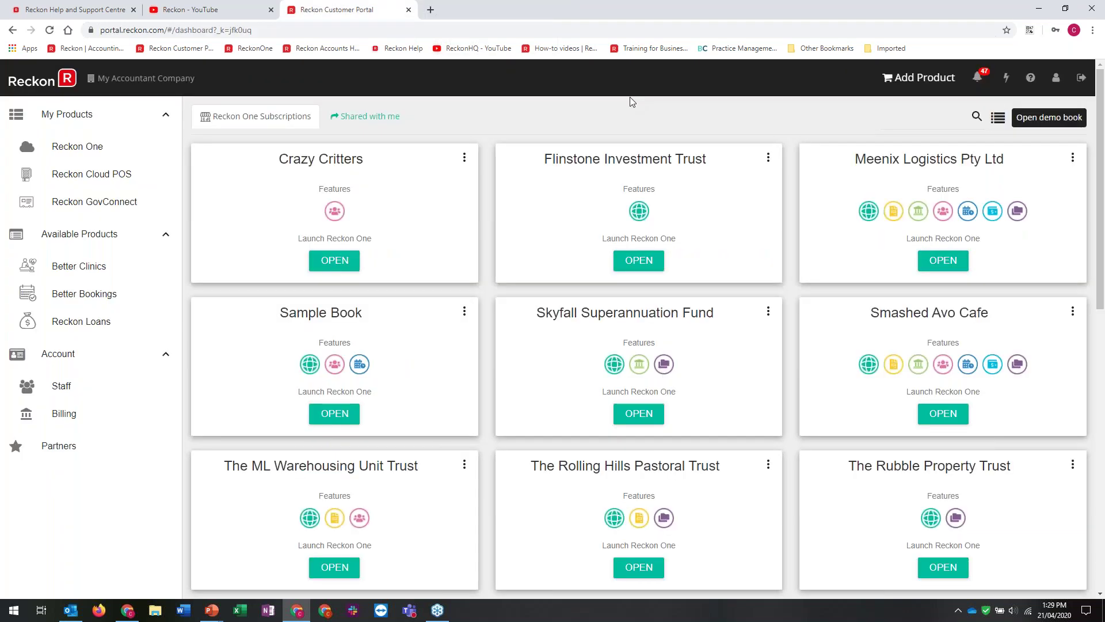
{"action": "scroll", "coordinate": [835, 444], "scroll_direction": "down", "scroll_amount": 7}
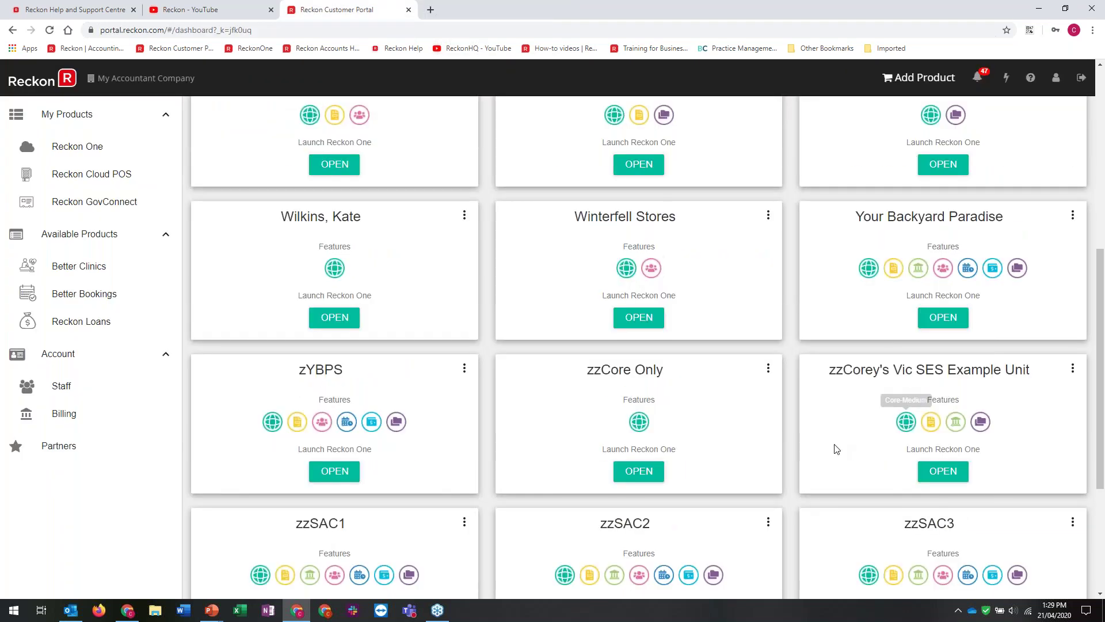
{"action": "scroll", "coordinate": [837, 449], "scroll_direction": "down", "scroll_amount": 4}
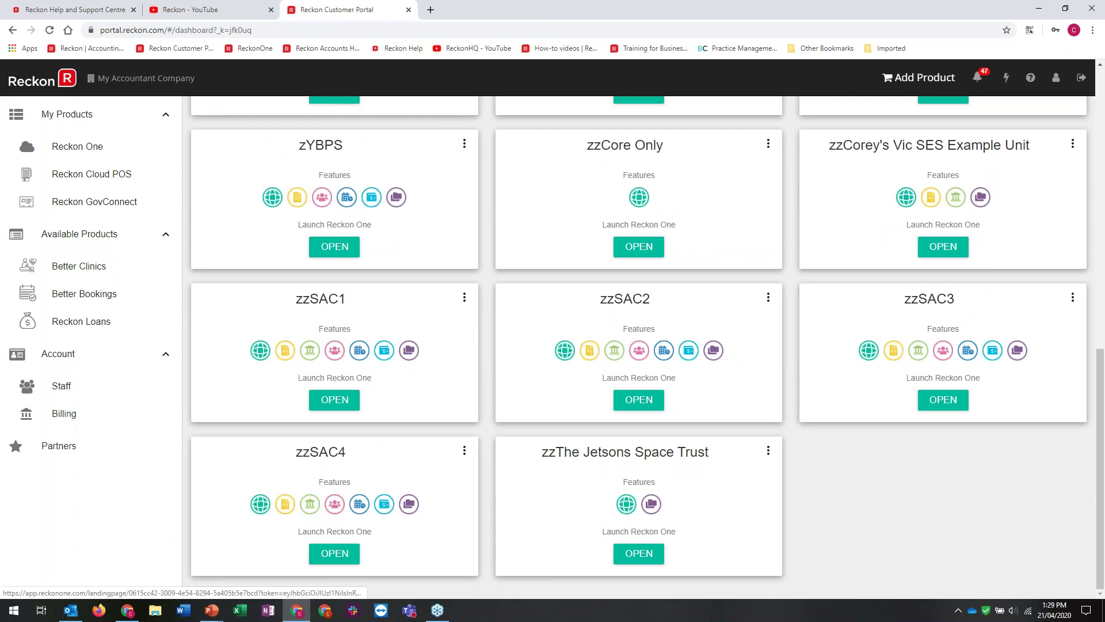
{"action": "left_click", "coordinate": [639, 553]}
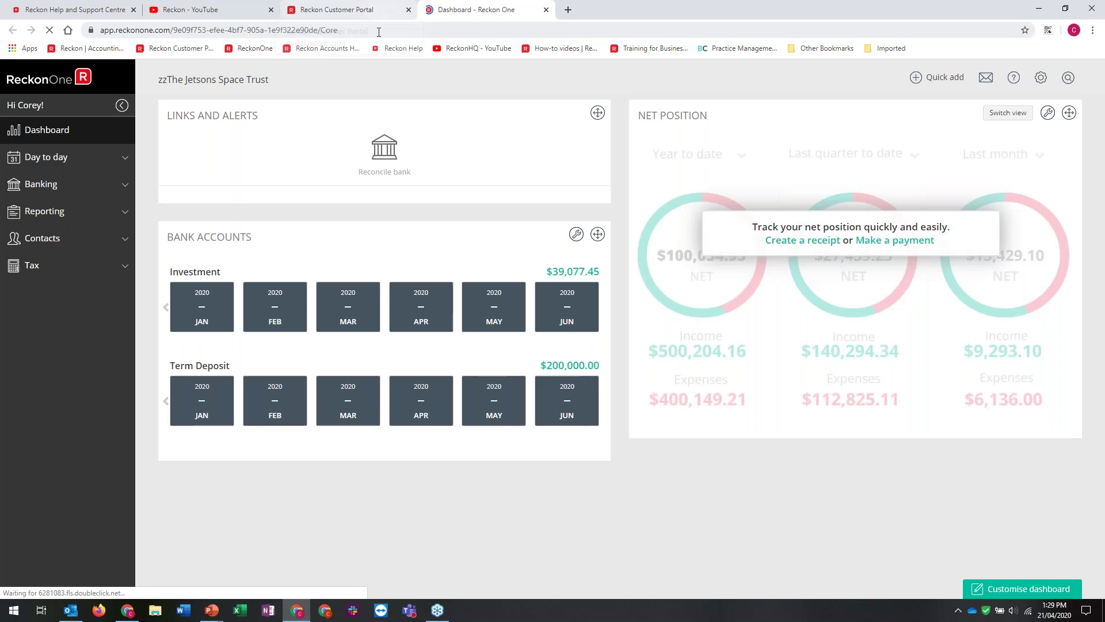
{"action": "left_click", "coordinate": [36, 241]}
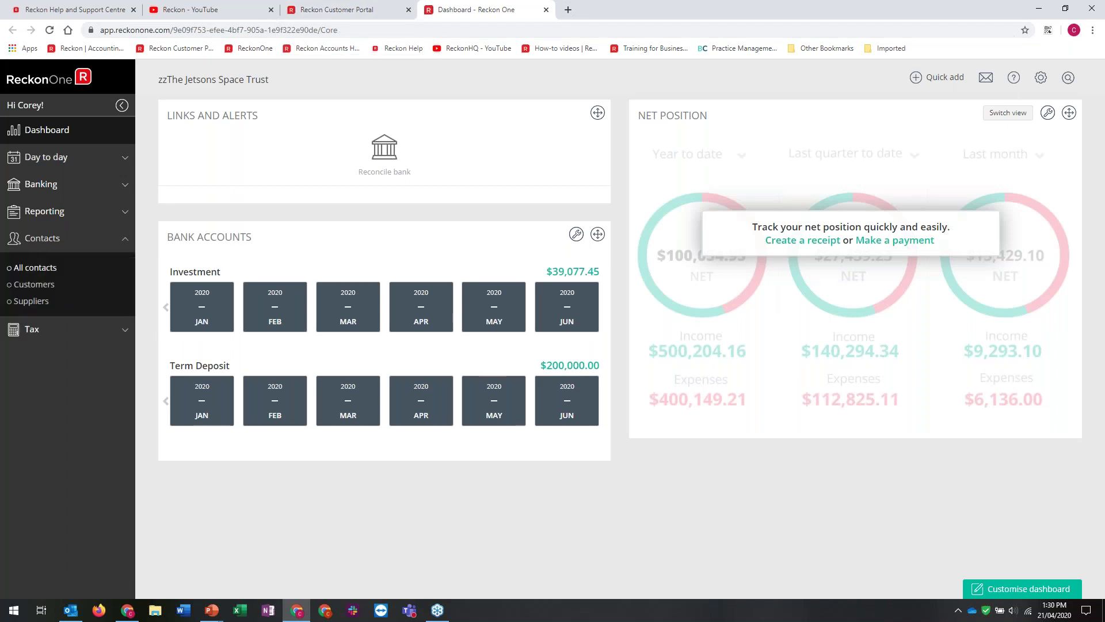
Open Bedrock Bank from All contacts, enter and verify its ABN, then cancel the edit
{"action": "left_click", "coordinate": [32, 271]}
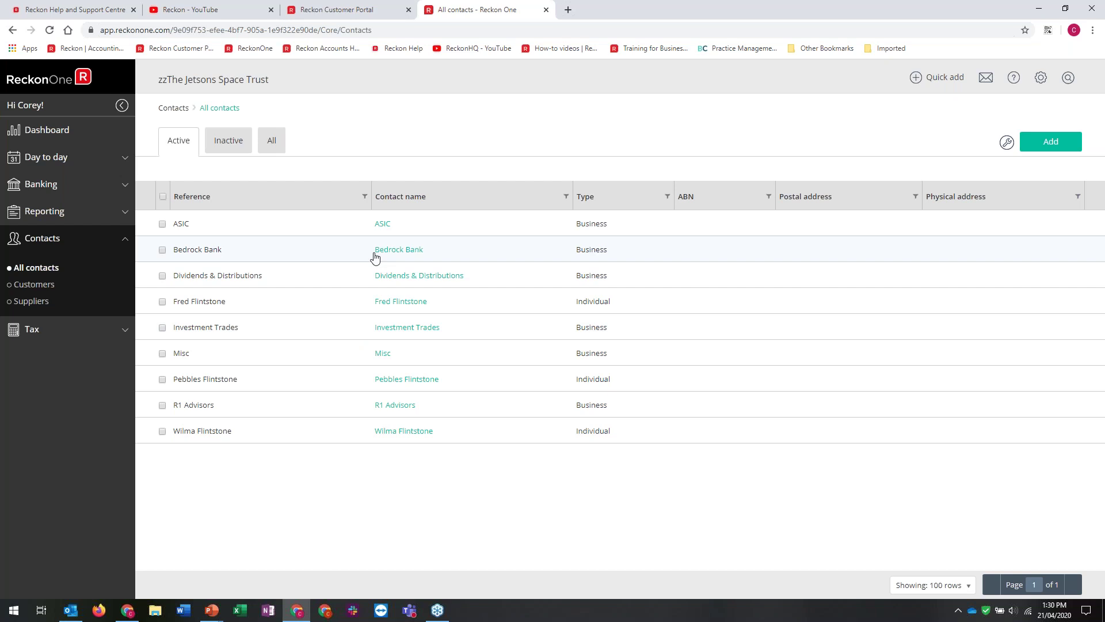
{"action": "left_click", "coordinate": [375, 253]}
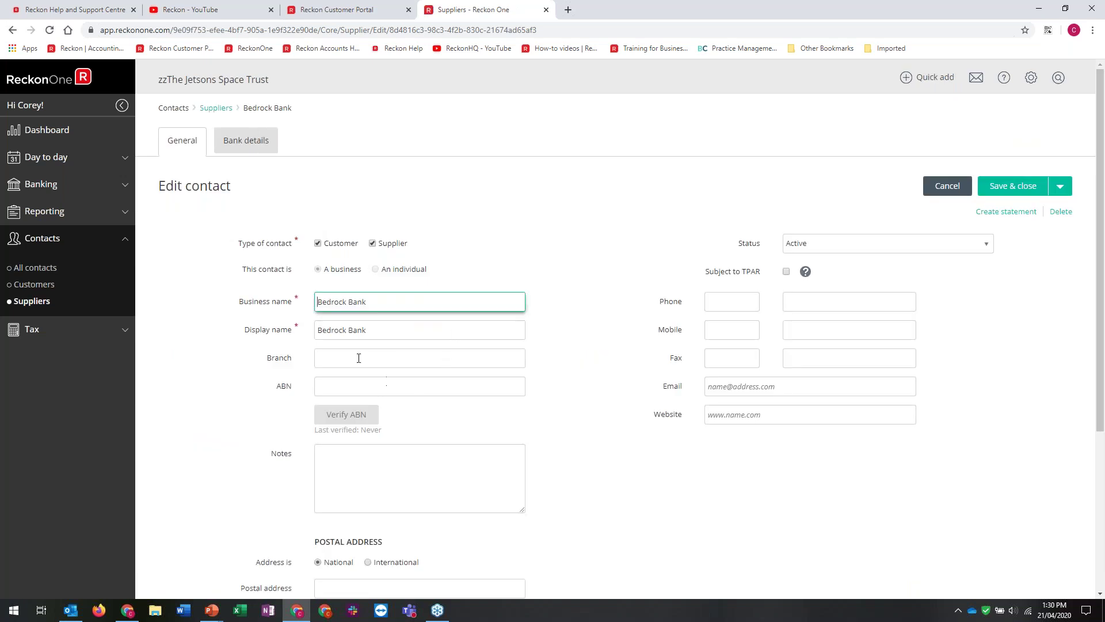
{"action": "left_click", "coordinate": [345, 388]}
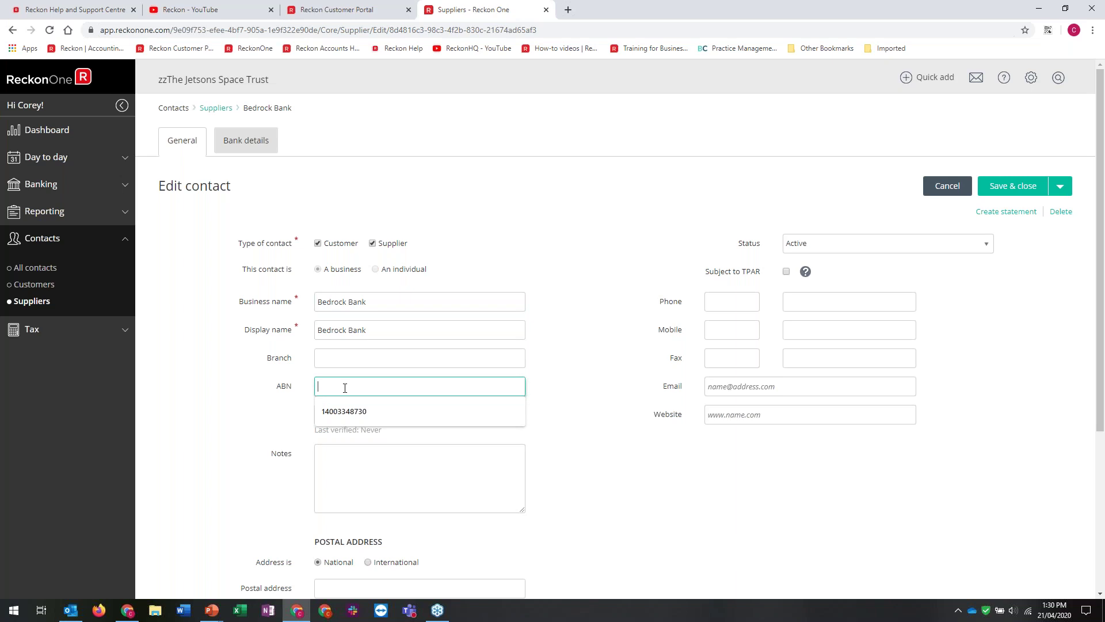
{"action": "left_click", "coordinate": [360, 416]}
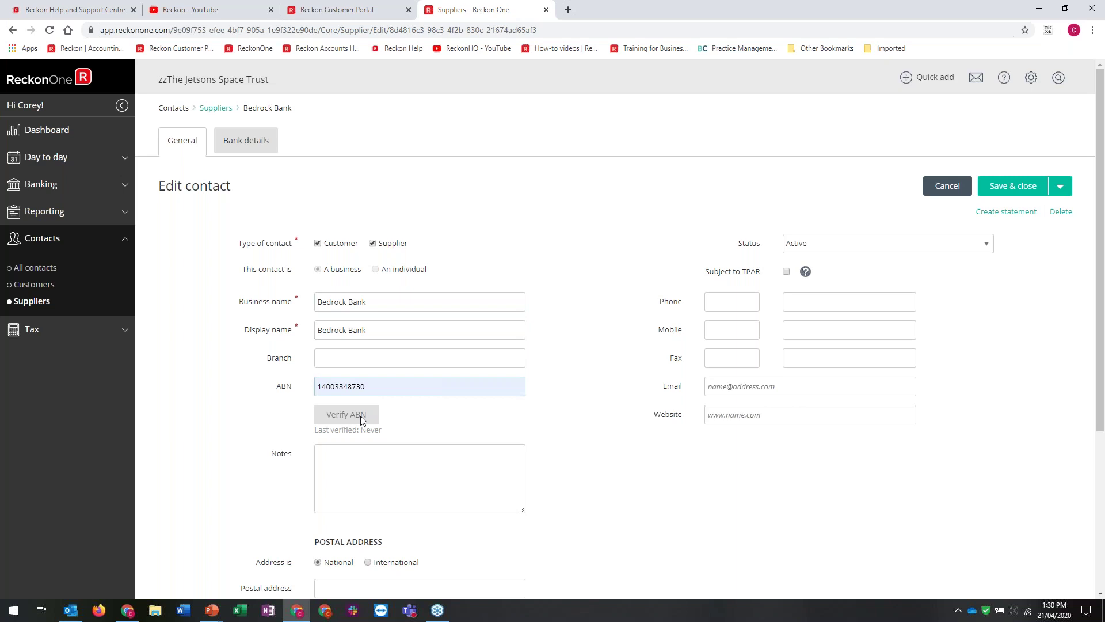
{"action": "mouse_move", "coordinate": [517, 414]}
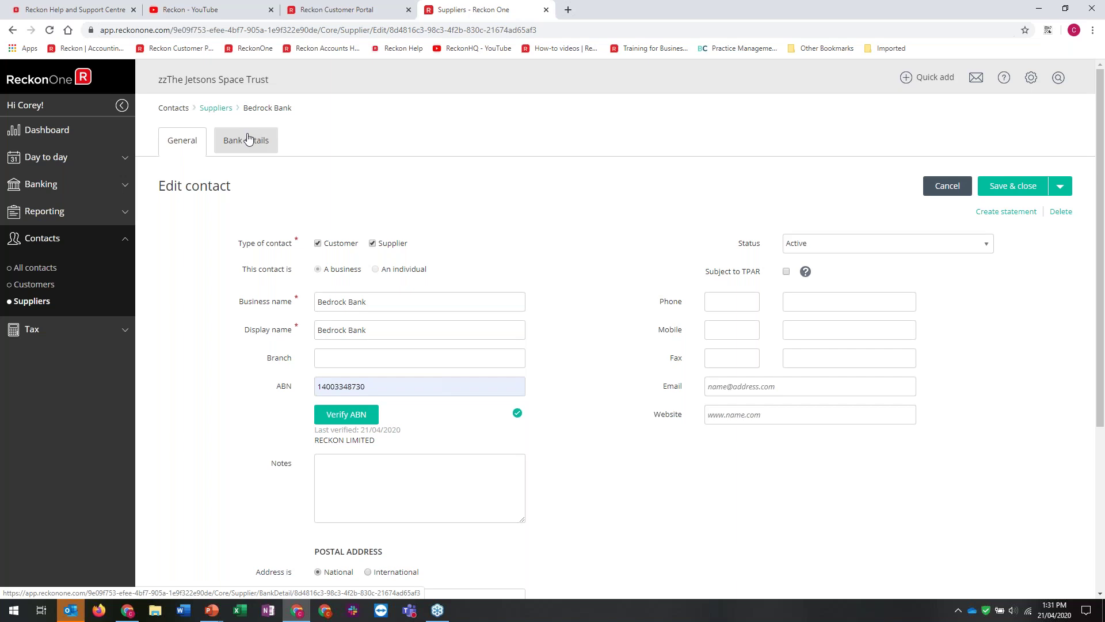
{"action": "left_click", "coordinate": [948, 188]}
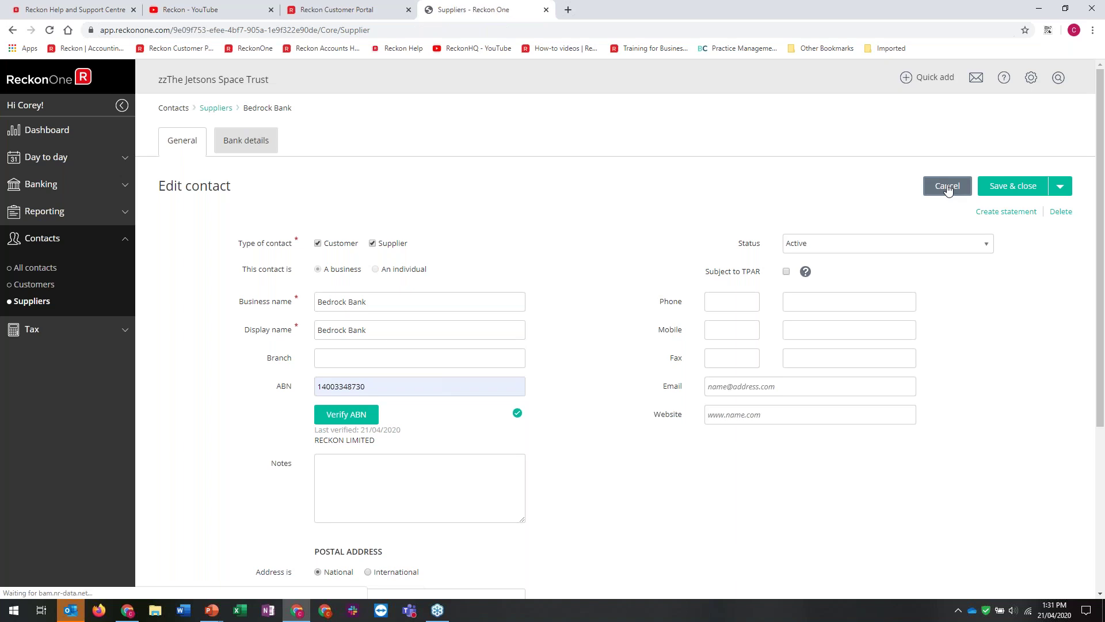
Start a new Receive money entry dated 24/01/2020 from Dividends & Distributions
{"action": "left_click", "coordinate": [46, 158]}
{"action": "left_click", "coordinate": [38, 201]}
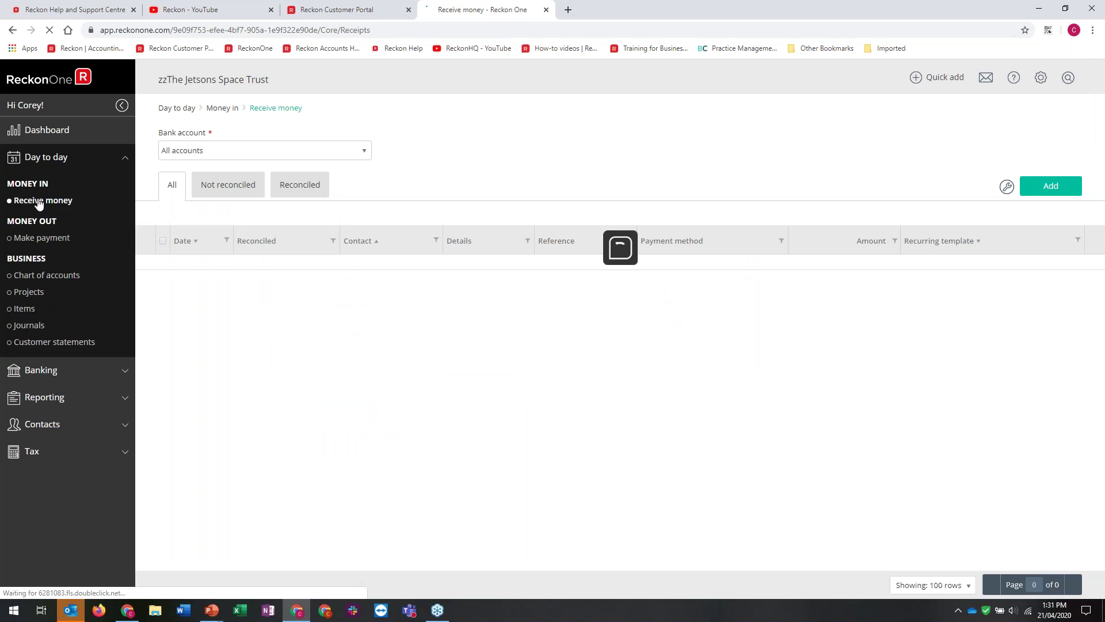
{"action": "left_click", "coordinate": [1036, 189]}
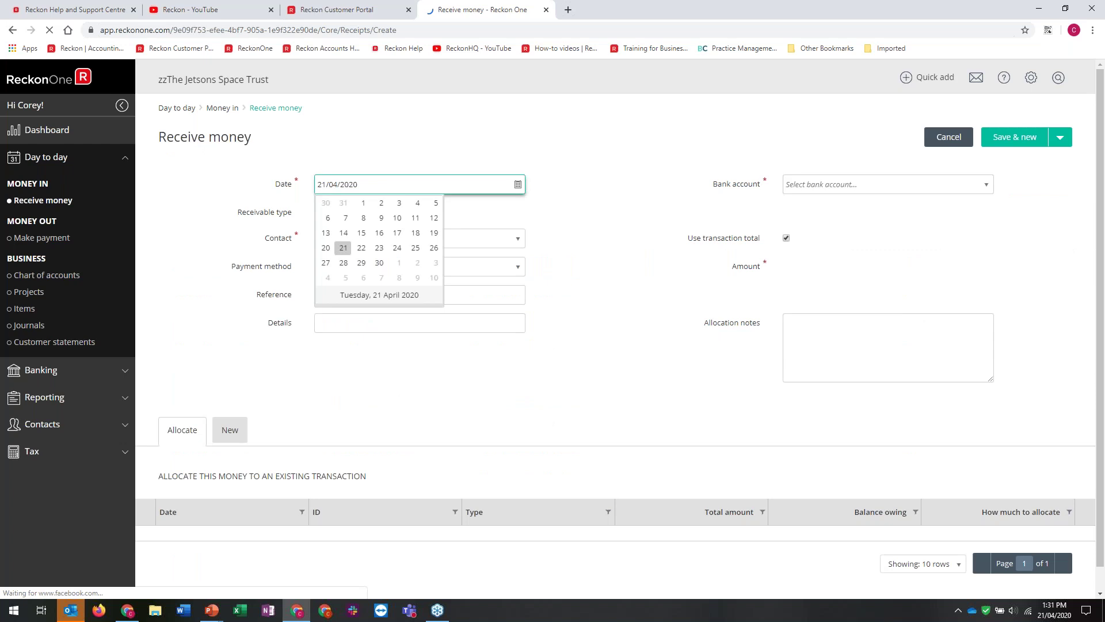
{"action": "type", "text": "24/01/2020"}
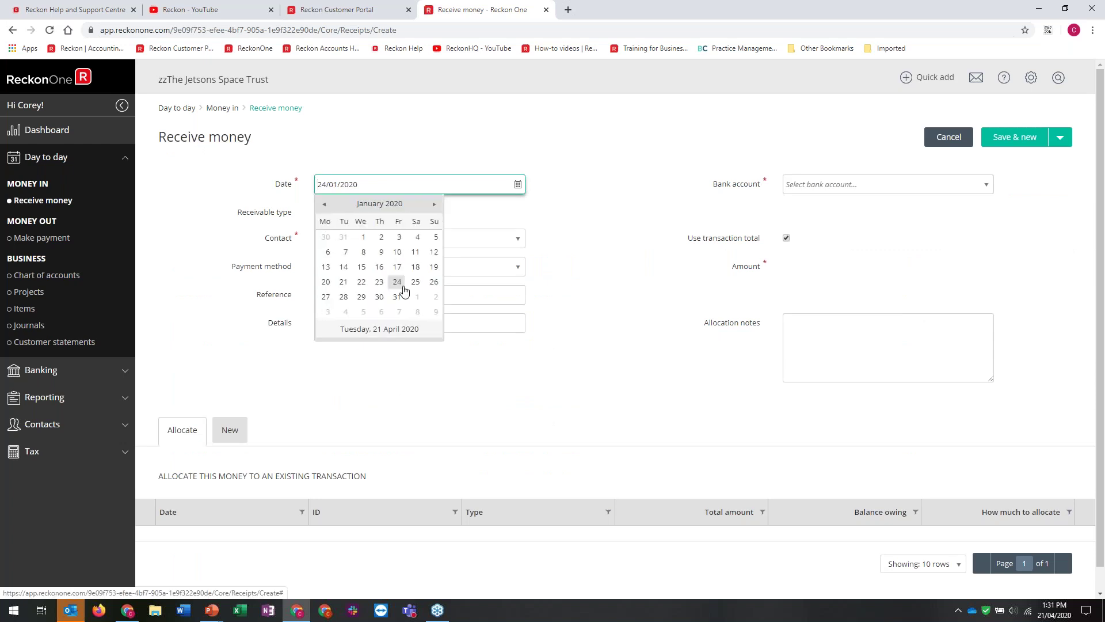
{"action": "key", "text": "Tab"}
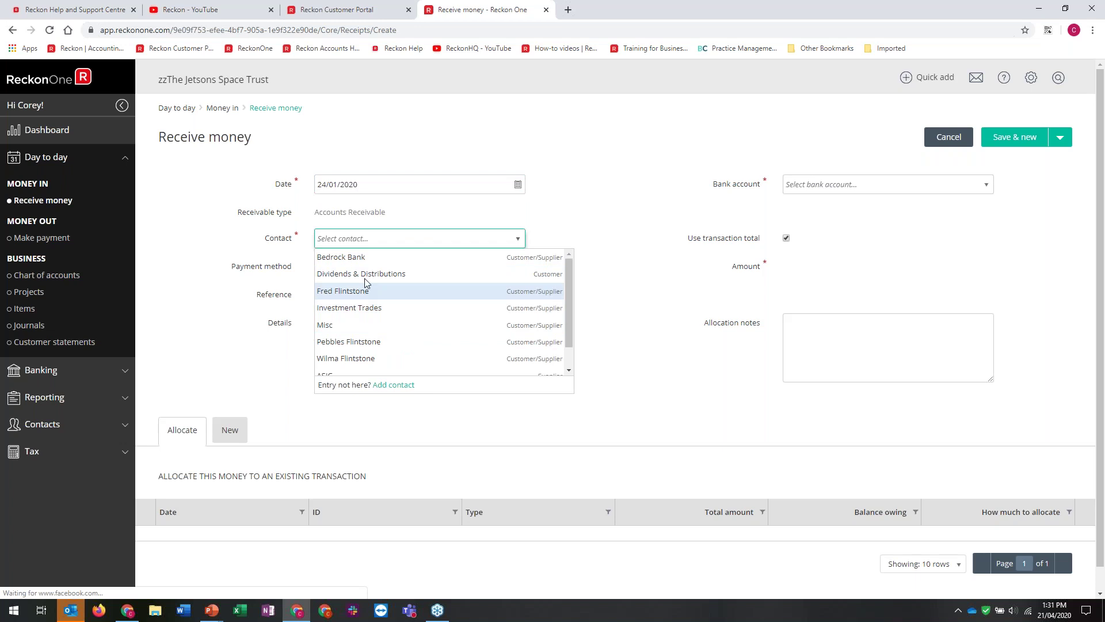
{"action": "left_click", "coordinate": [370, 274]}
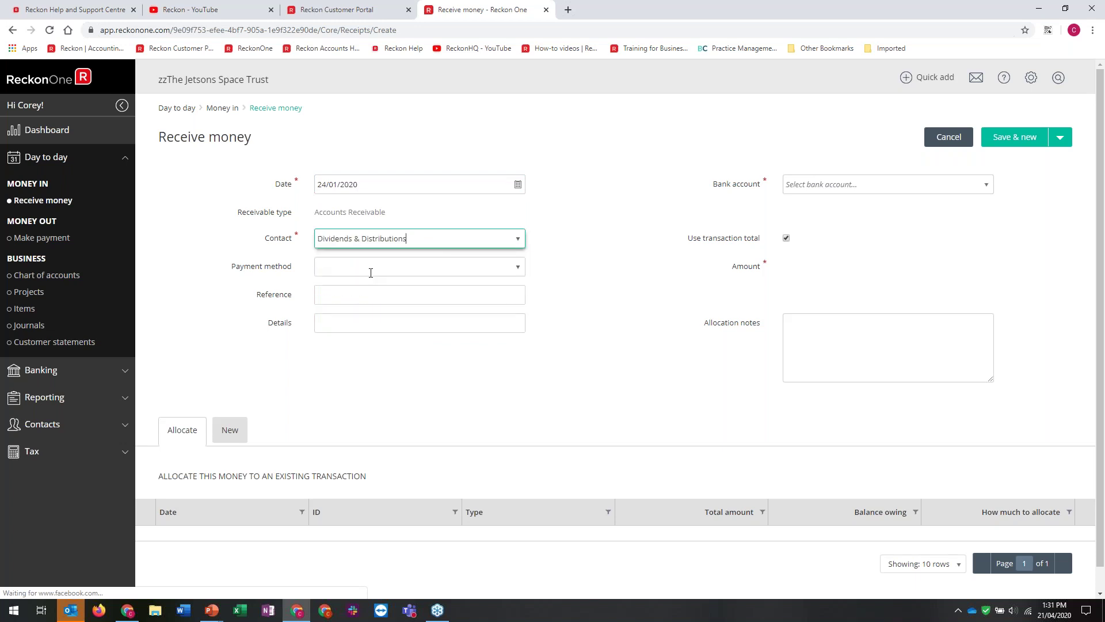
Set payment method Direct Deposit, details 'DiVIDEND BHP', and deposit account Investment
{"action": "left_click", "coordinate": [520, 266]}
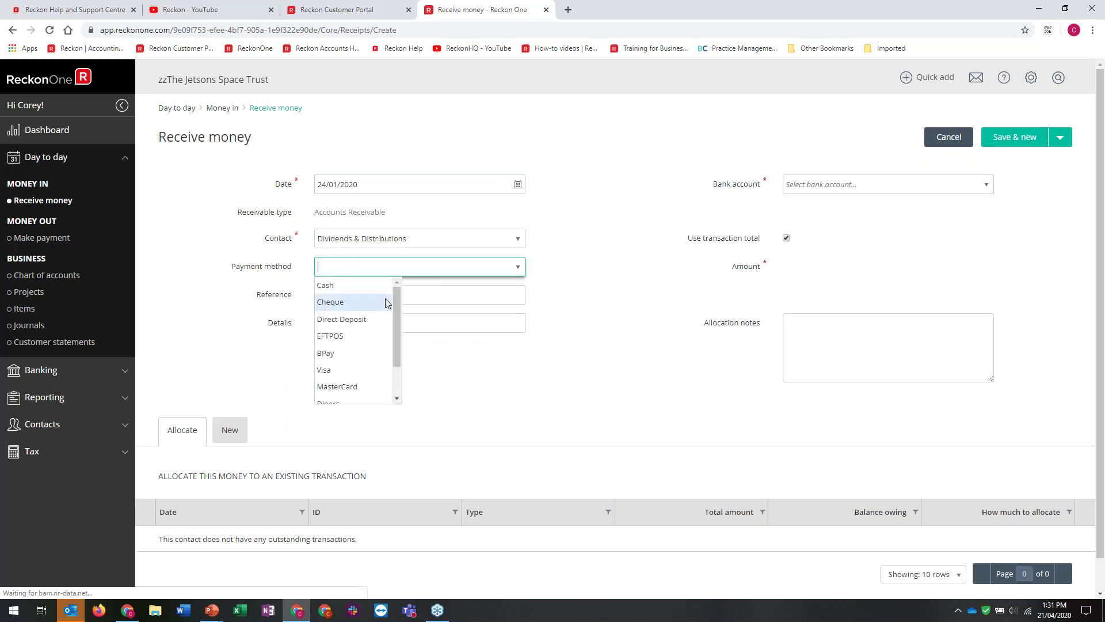
{"action": "type", "text": "d"}
{"action": "key", "text": "Tab"}
{"action": "key", "text": "Tab"}
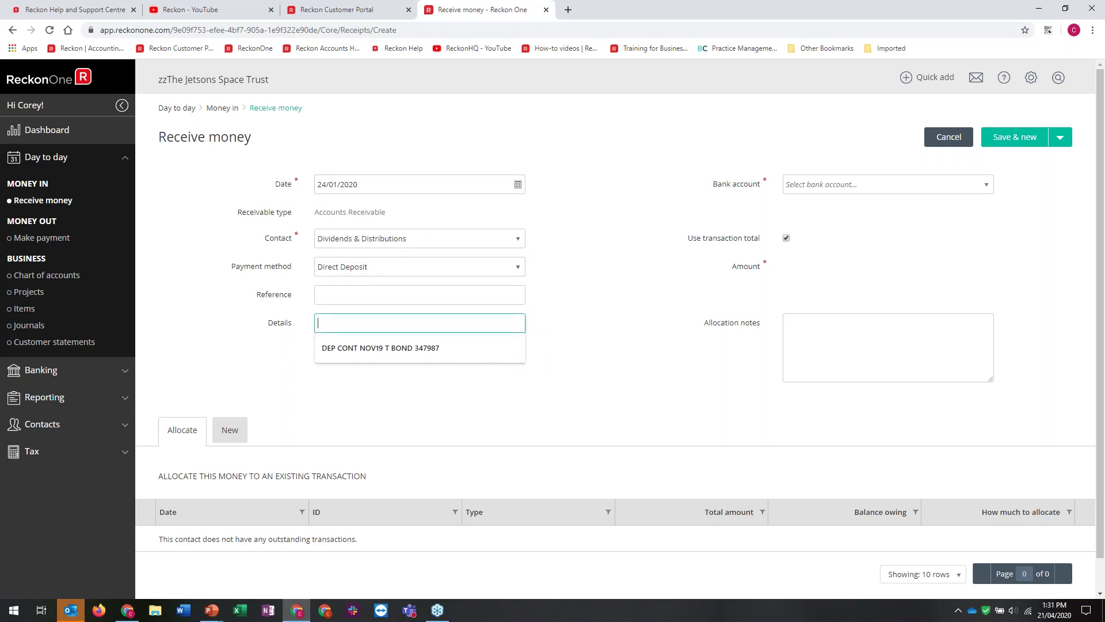
{"action": "type", "text": "DiVIDEND"}
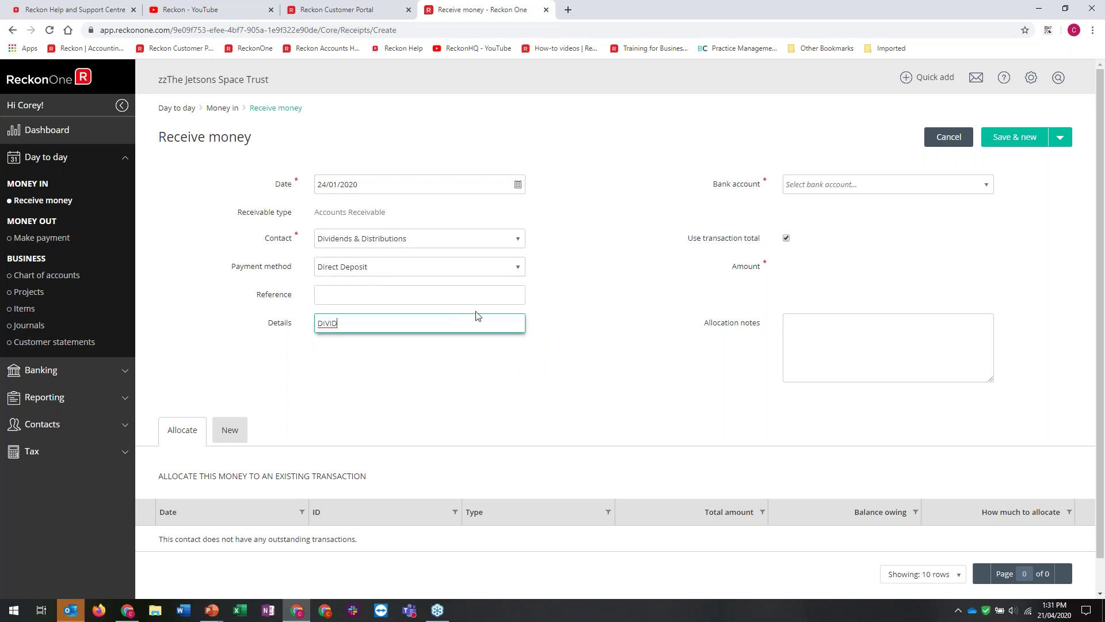
{"action": "type", "text": " BHP"}
{"action": "left_click", "coordinate": [987, 185]}
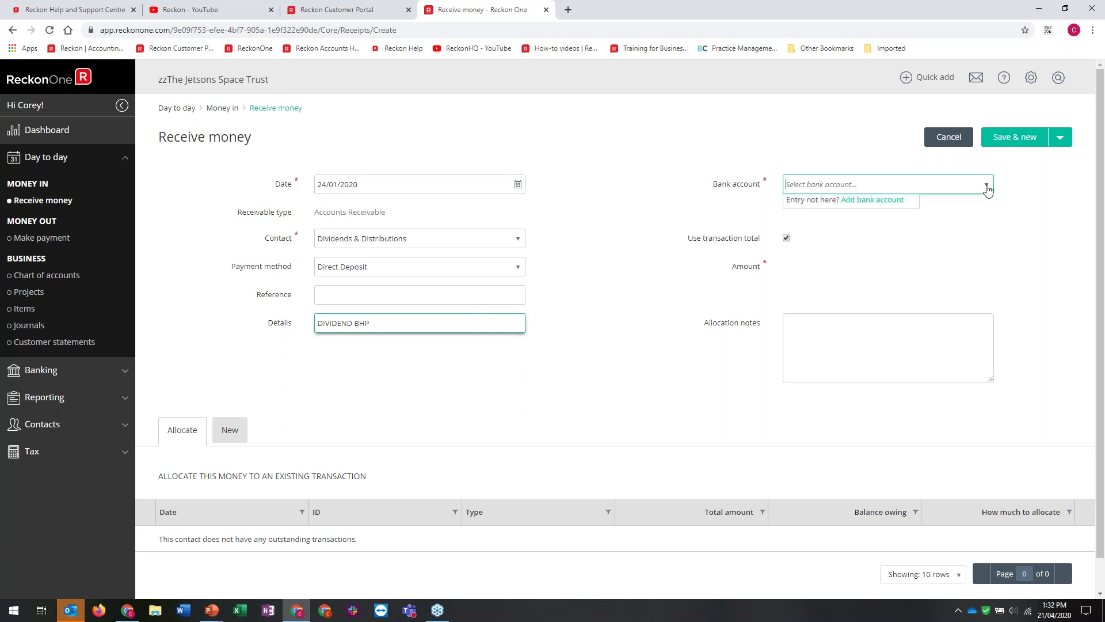
{"action": "left_click", "coordinate": [804, 202]}
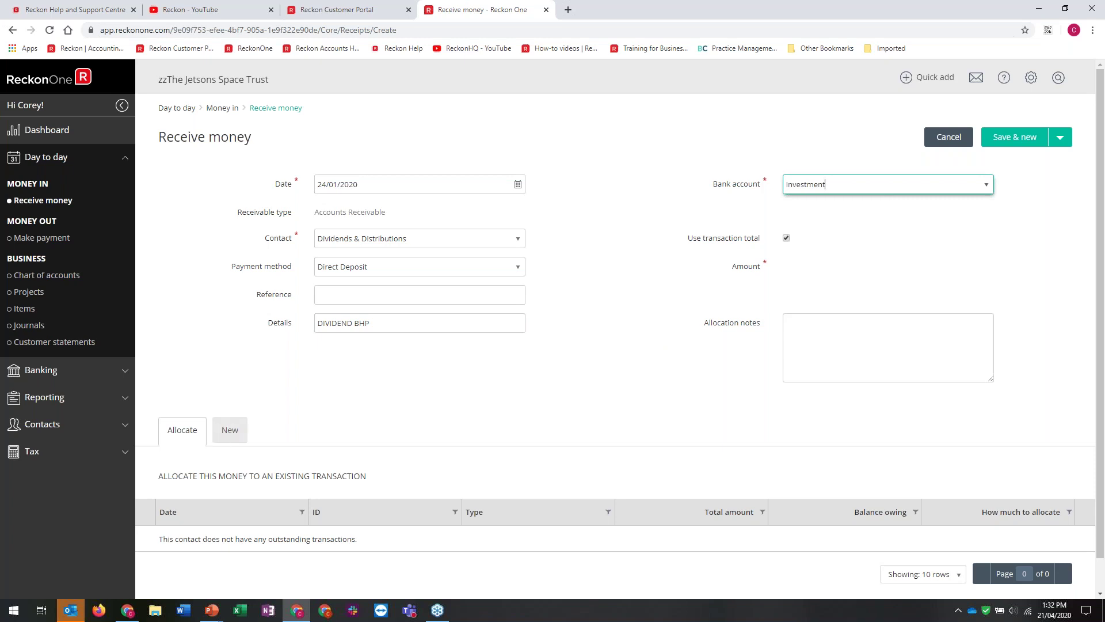
Allocate a 1200 line to Dividends Received and save and close the entry
{"action": "left_click", "coordinate": [227, 434]}
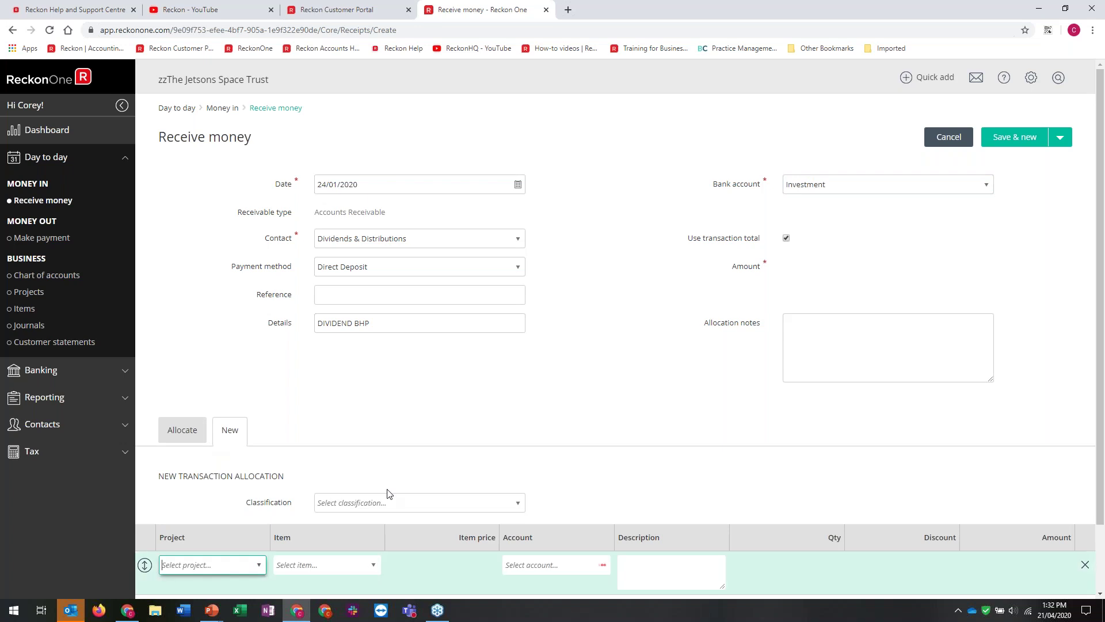
{"action": "scroll", "coordinate": [388, 493], "scroll_direction": "down", "scroll_amount": 1}
{"action": "left_click", "coordinate": [603, 489]}
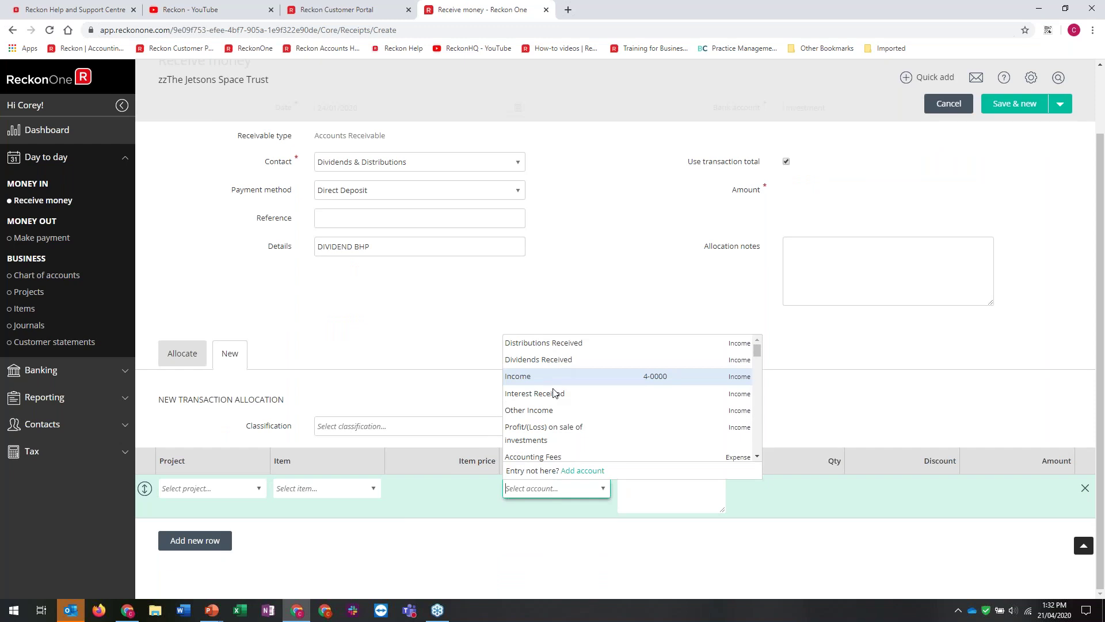
{"action": "left_click", "coordinate": [544, 358]}
{"action": "left_click", "coordinate": [1038, 484]}
{"action": "type", "text": "1200"}
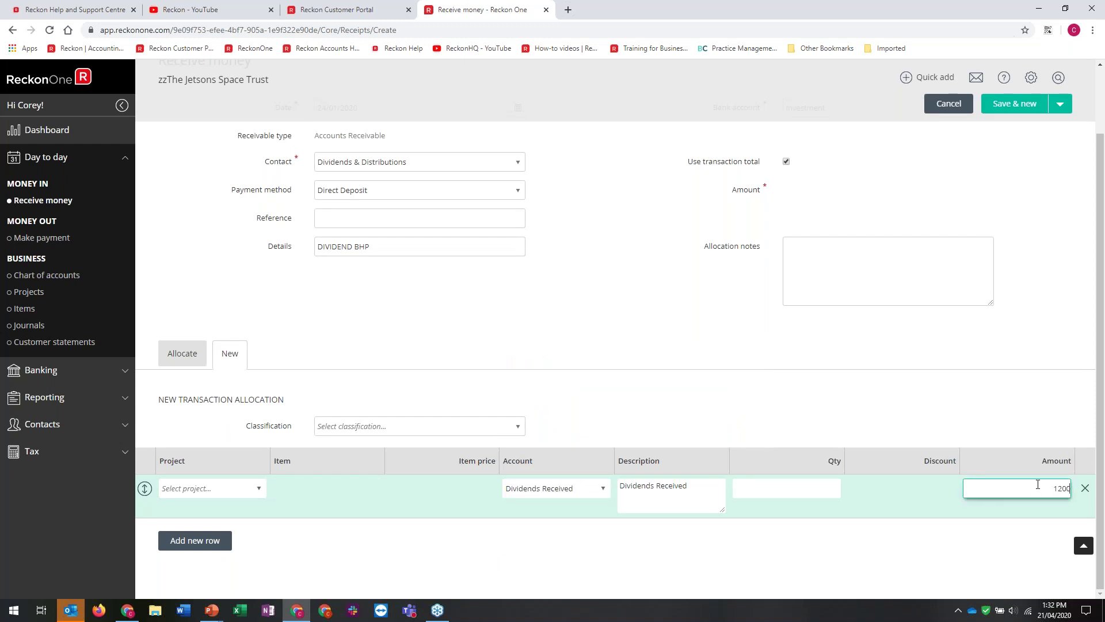
{"action": "left_click", "coordinate": [1008, 367]}
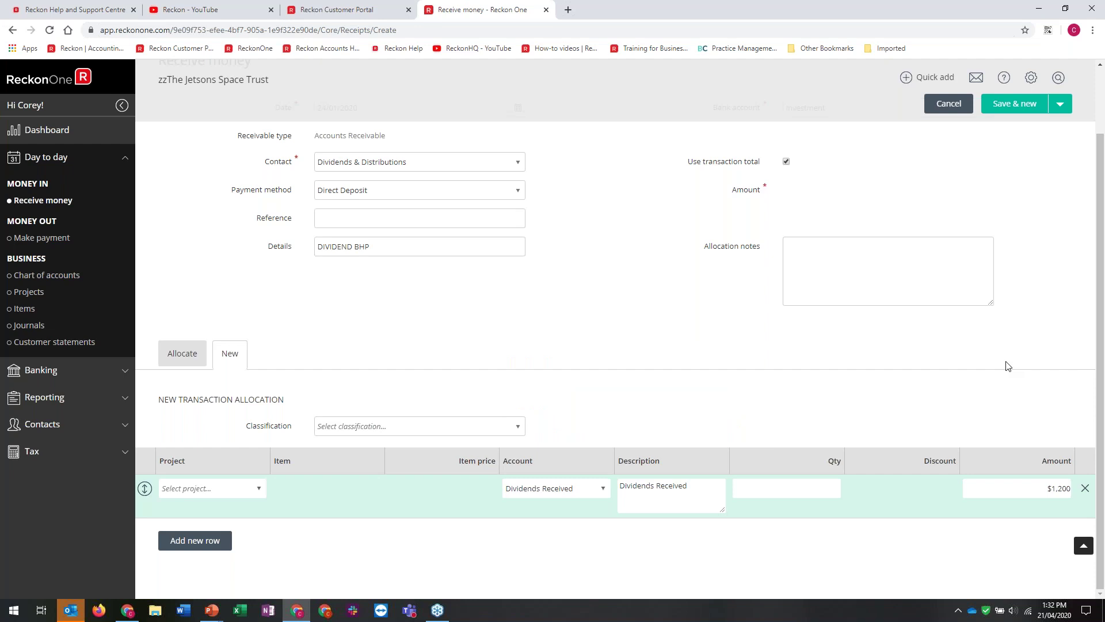
{"action": "left_click", "coordinate": [1008, 366]}
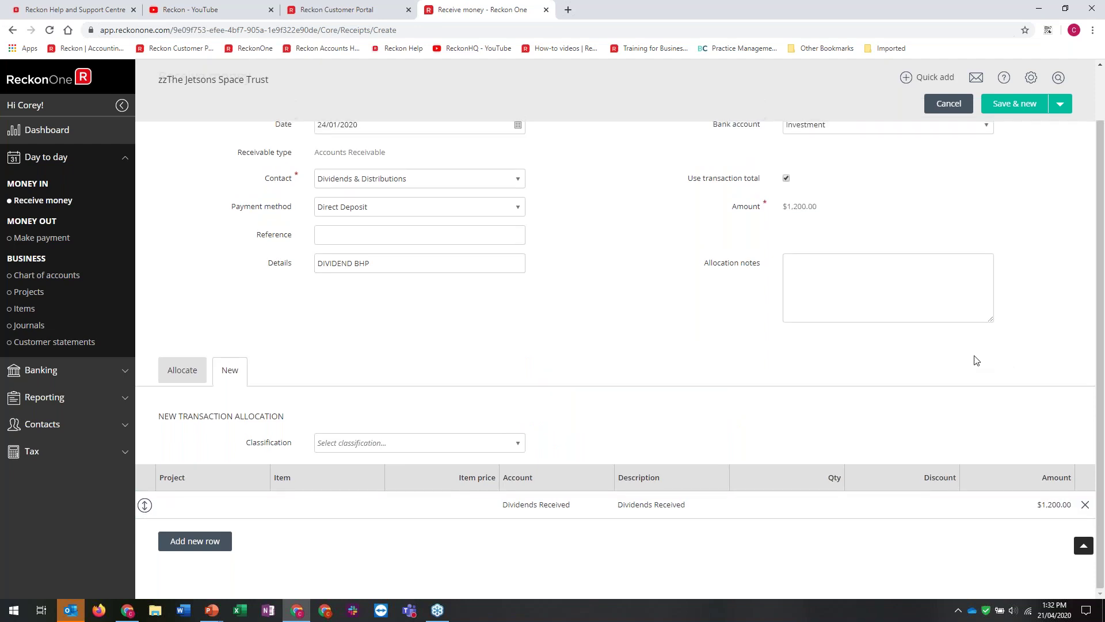
{"action": "scroll", "coordinate": [977, 361], "scroll_direction": "up", "scroll_amount": 2}
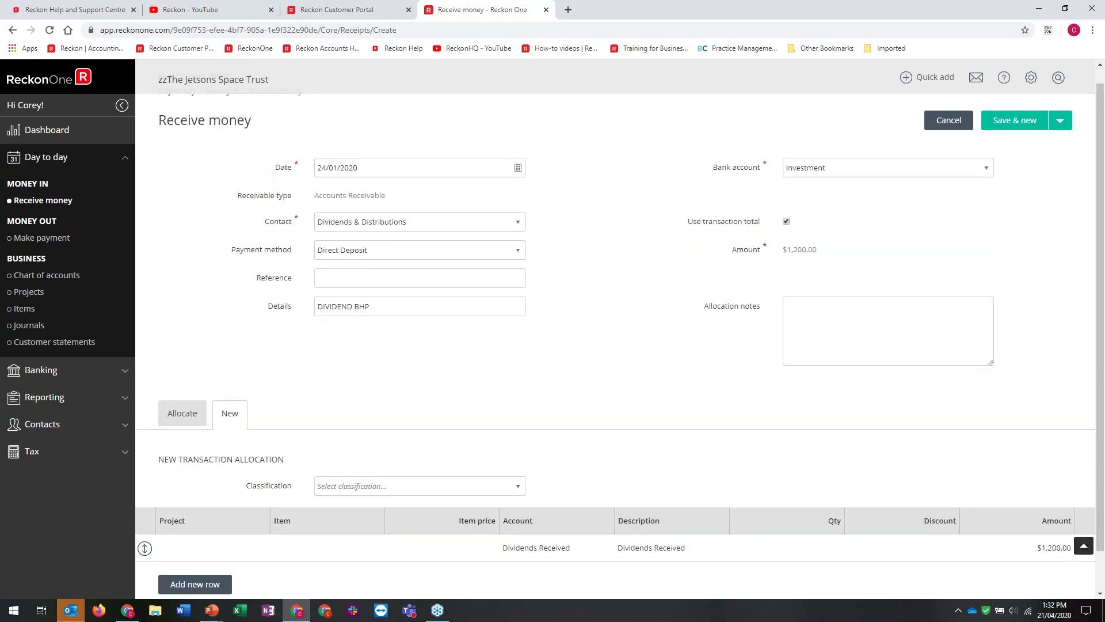
{"action": "scroll", "coordinate": [1052, 141], "scroll_direction": "up", "scroll_amount": 1}
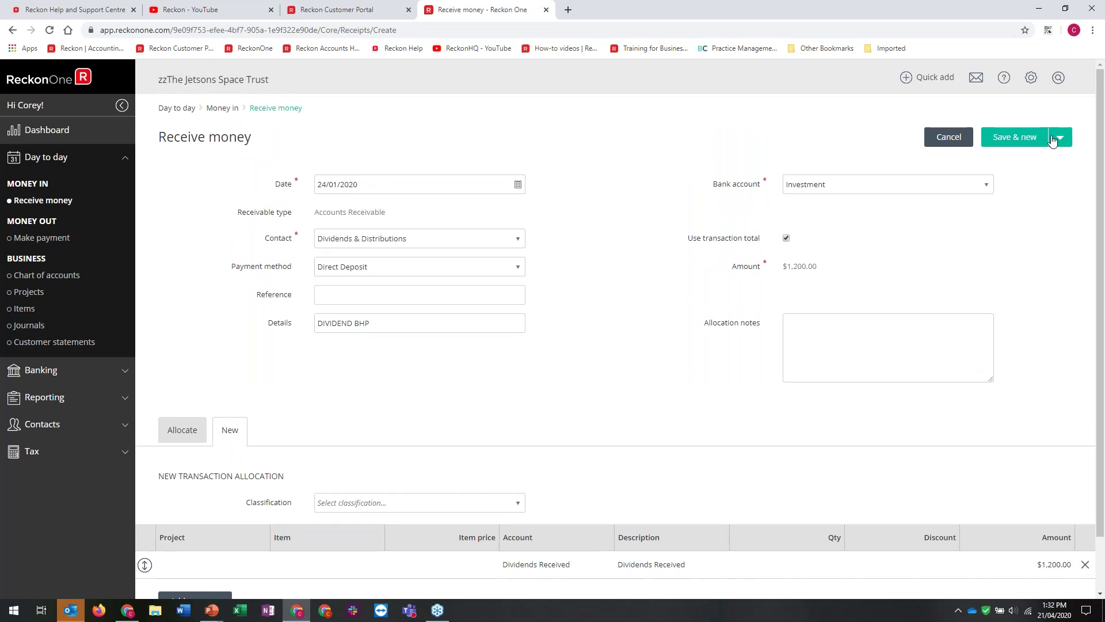
{"action": "left_click", "coordinate": [1058, 138]}
{"action": "left_click", "coordinate": [1029, 156]}
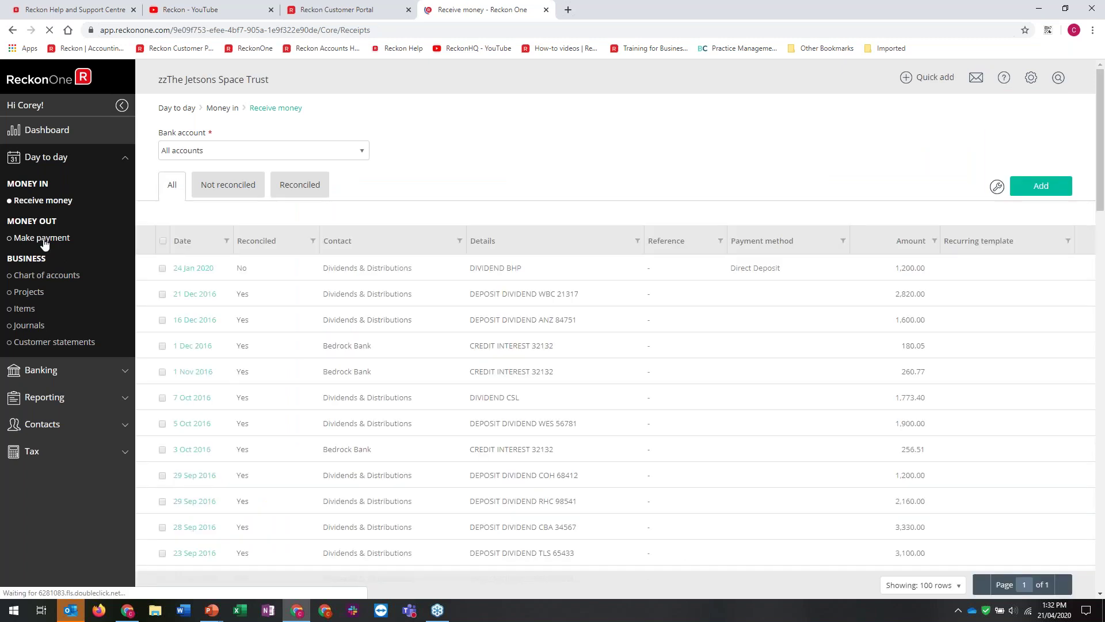
Open the Make payment list and leave the viewed payment unchanged
{"action": "left_click", "coordinate": [44, 240]}
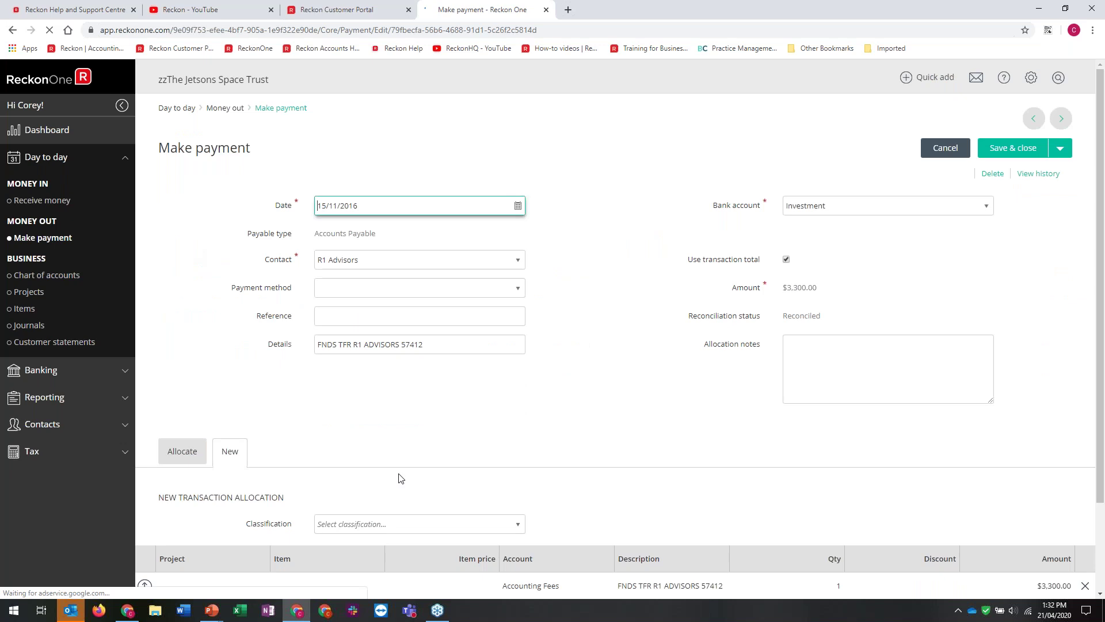
{"action": "scroll", "coordinate": [402, 478], "scroll_direction": "down", "scroll_amount": 2}
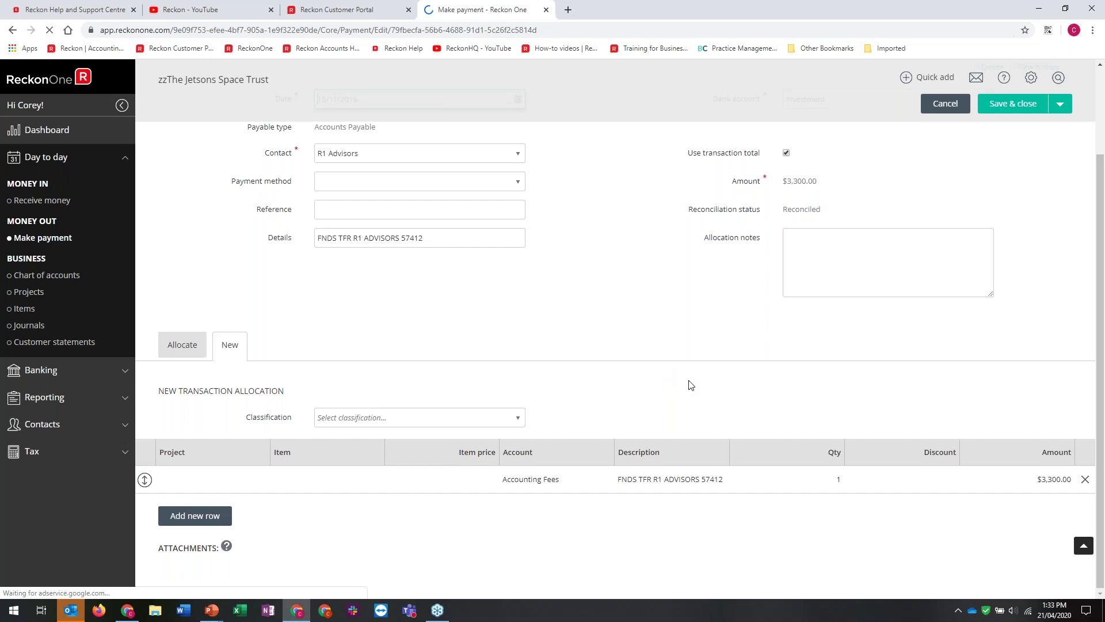
{"action": "scroll", "coordinate": [691, 385], "scroll_direction": "up", "scroll_amount": 2}
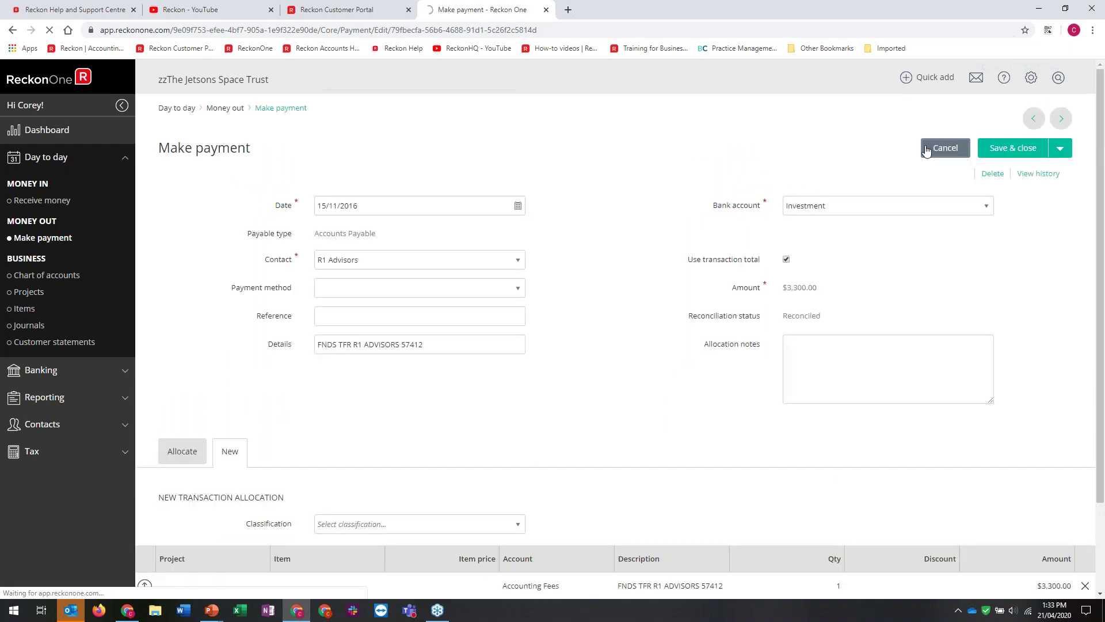
{"action": "left_click", "coordinate": [927, 151]}
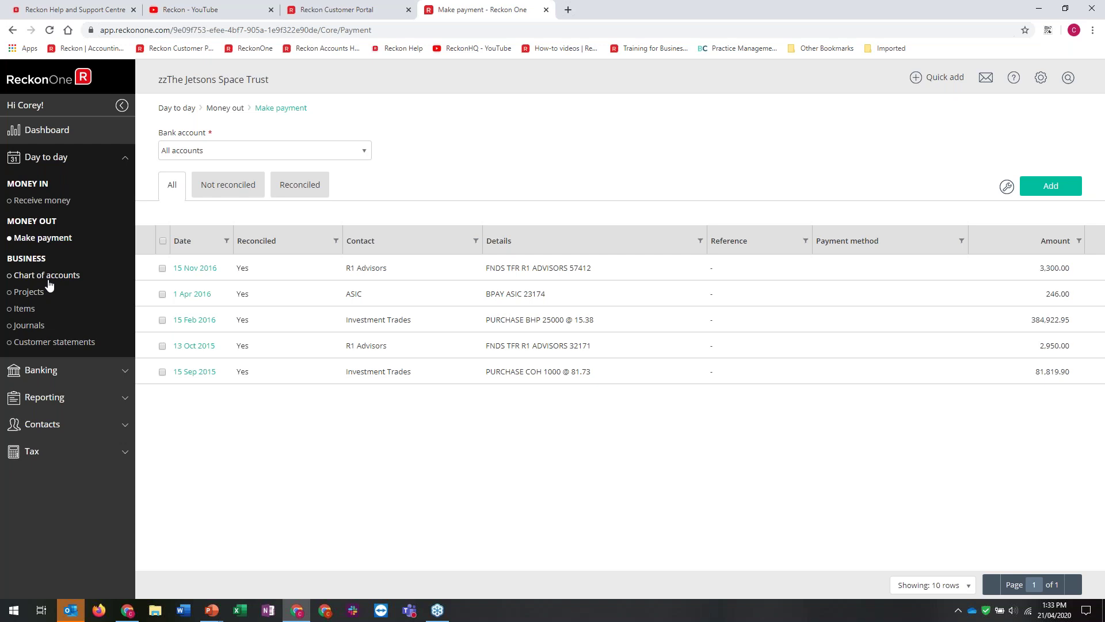
Create a Widgets product item priced at $10.00 and posting to Other Income
{"action": "left_click", "coordinate": [23, 309]}
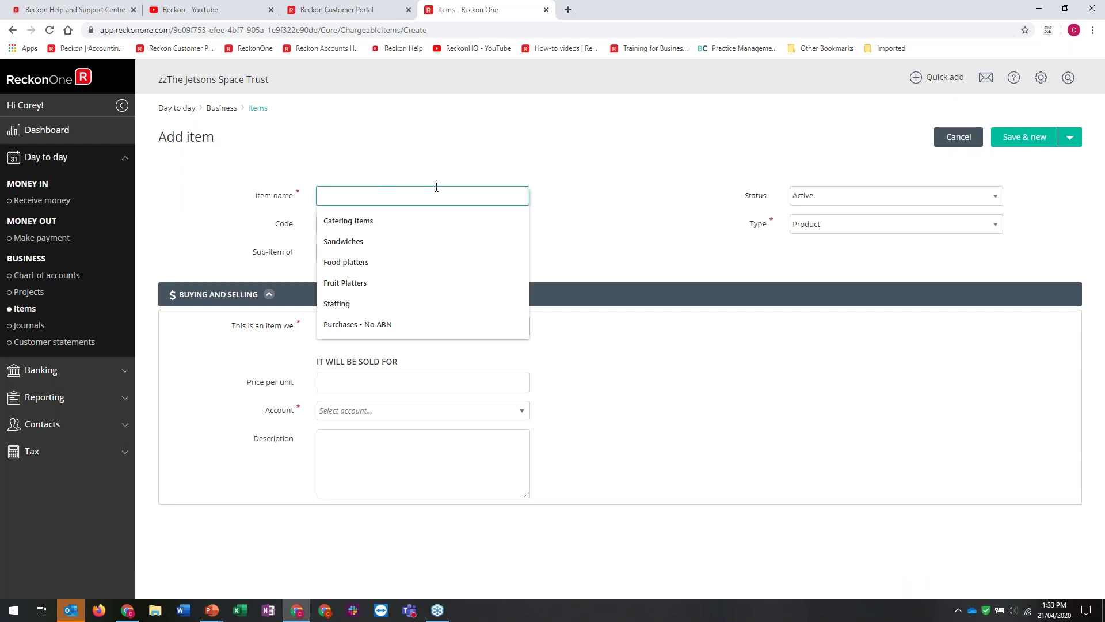
{"action": "type", "text": "Widgets"}
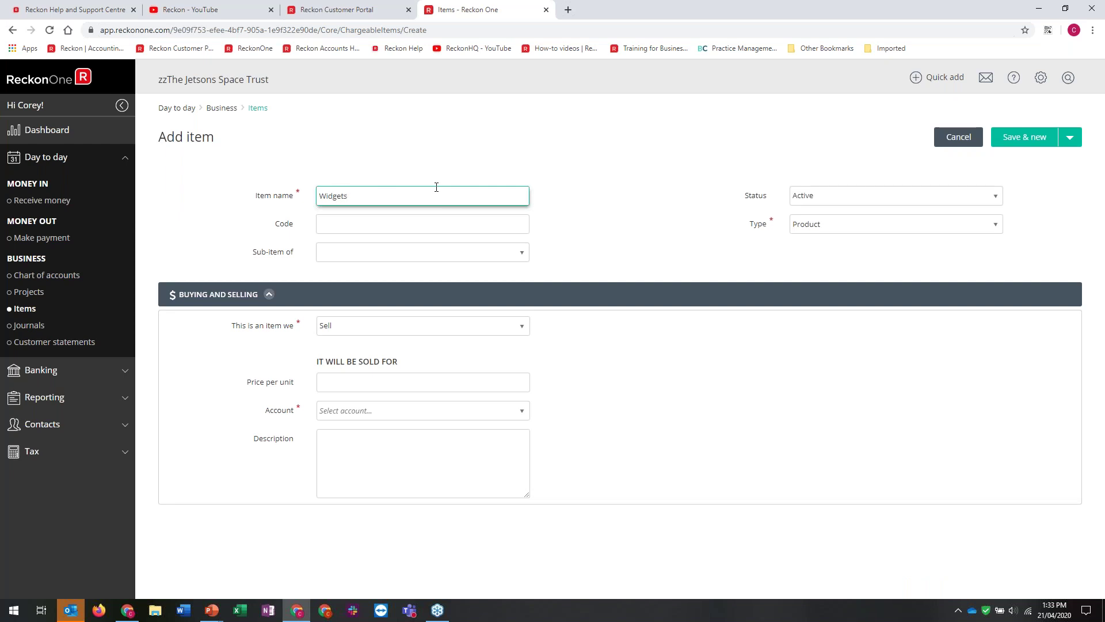
{"action": "left_click", "coordinate": [699, 249]}
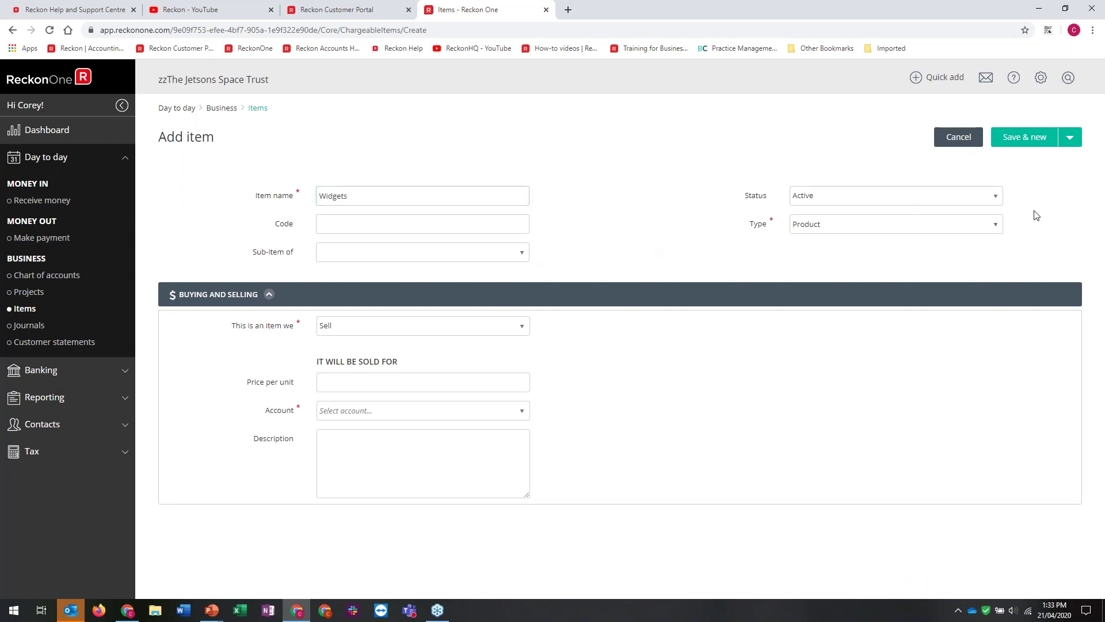
{"action": "left_click", "coordinate": [999, 224]}
{"action": "left_click", "coordinate": [368, 380]}
{"action": "type", "text": "10"}
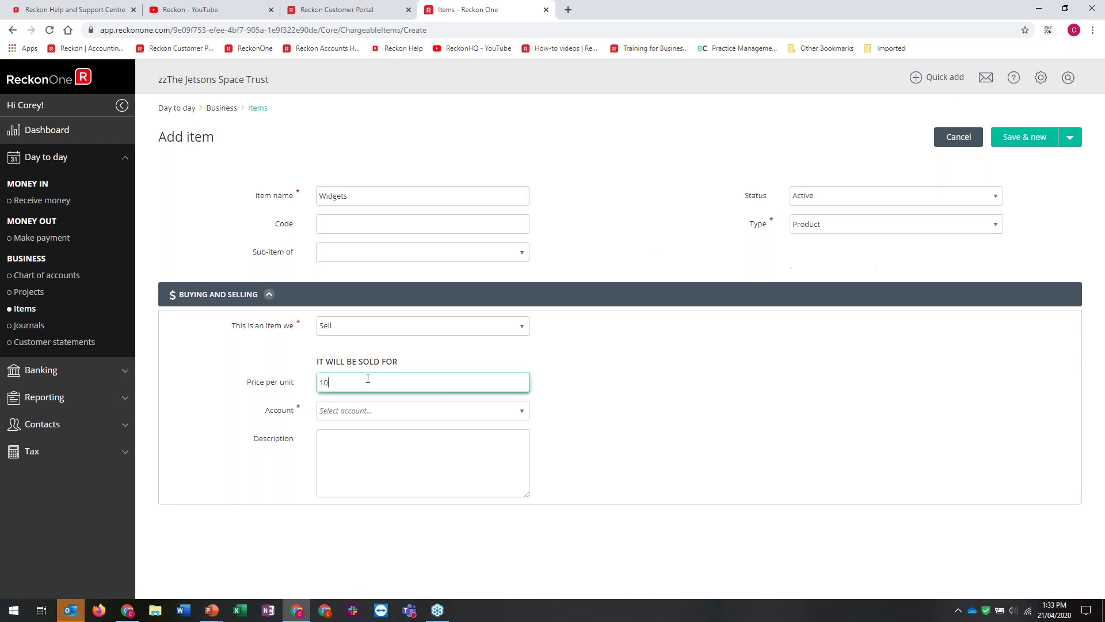
{"action": "key", "text": "Tab"}
{"action": "left_click", "coordinate": [346, 410]}
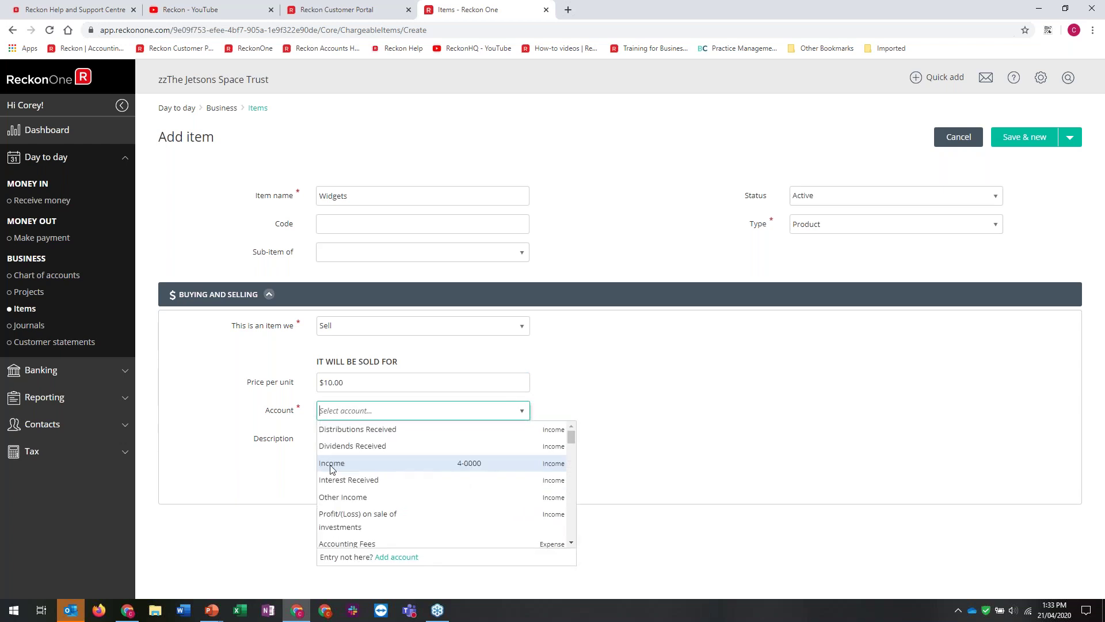
{"action": "left_click", "coordinate": [348, 498]}
Give the Widgets item the description 'Widgets per item' and save it
{"action": "left_click", "coordinate": [420, 445]}
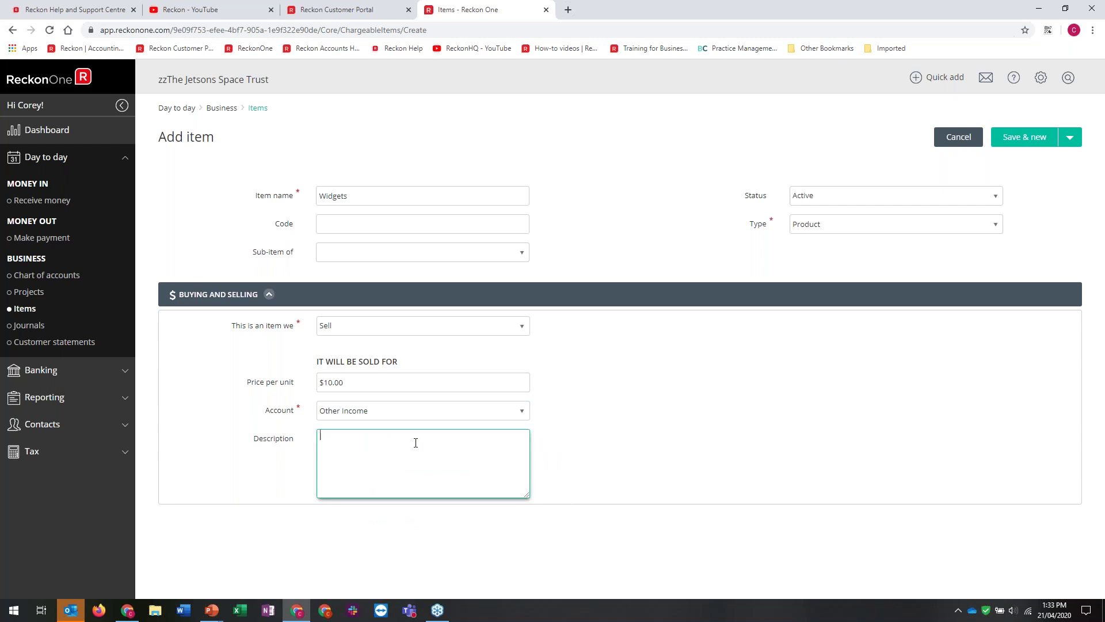
{"action": "type", "text": "Widgets per item"}
{"action": "left_click", "coordinate": [396, 387]}
{"action": "double_click", "coordinate": [396, 387]}
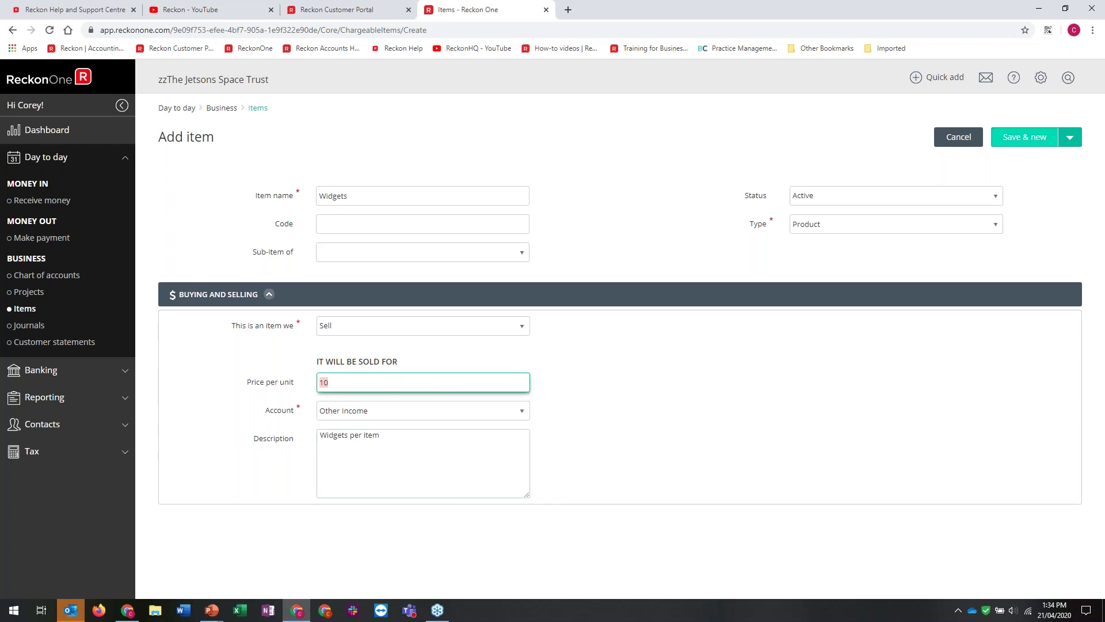
{"action": "left_click", "coordinate": [1070, 137]}
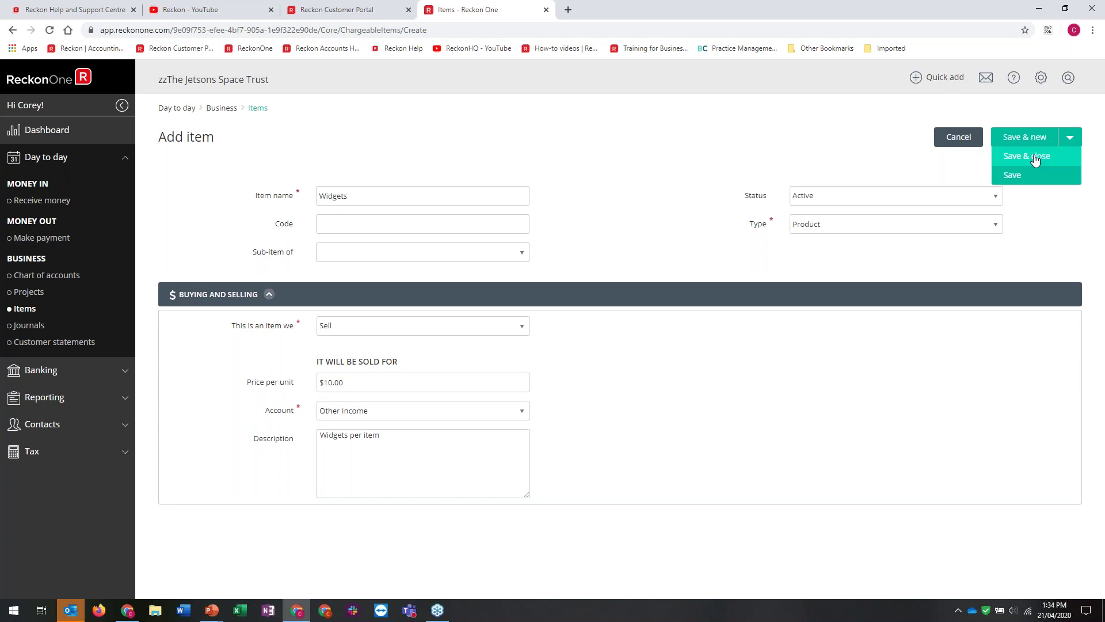
{"action": "left_click", "coordinate": [1036, 161]}
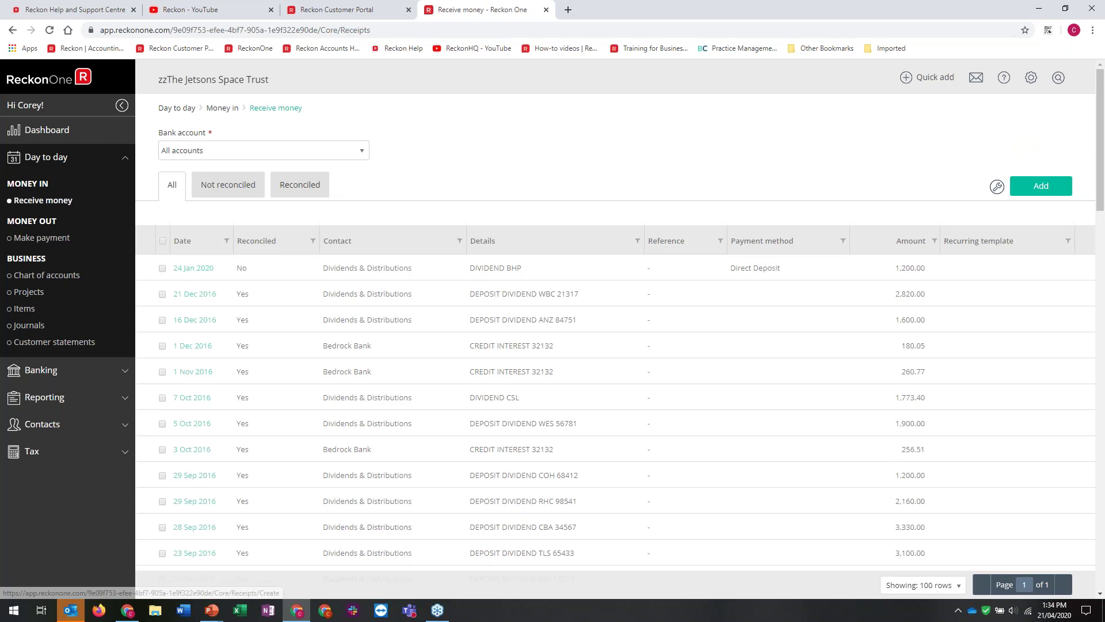
Start a new Cheque receipt allocated to a new transaction line
{"action": "left_click", "coordinate": [1041, 185]}
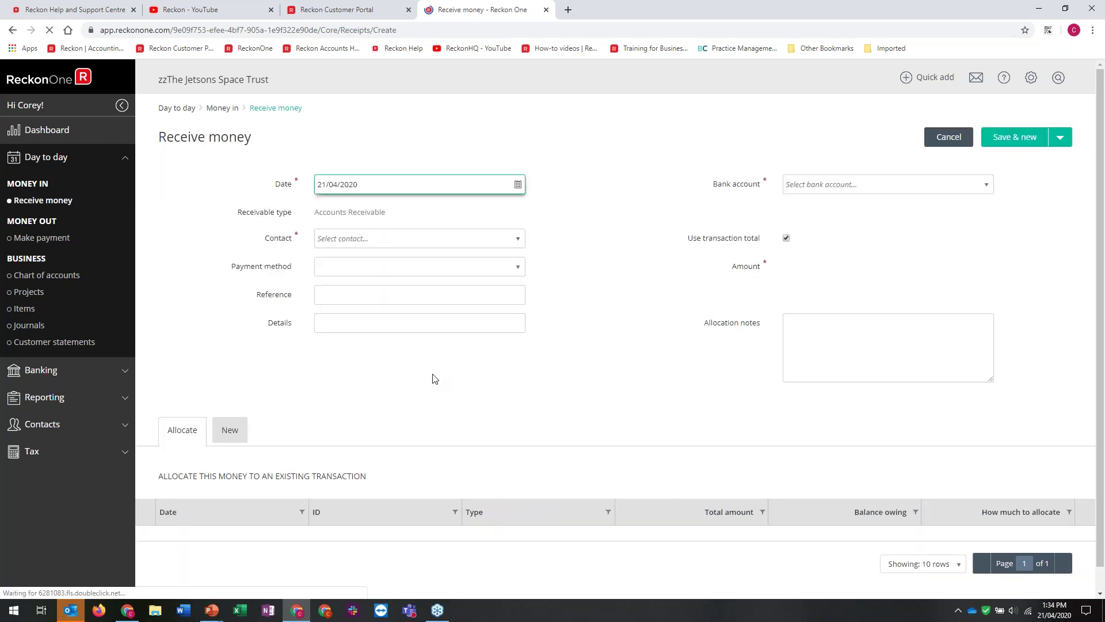
{"action": "scroll", "coordinate": [435, 378], "scroll_direction": "down", "scroll_amount": 1}
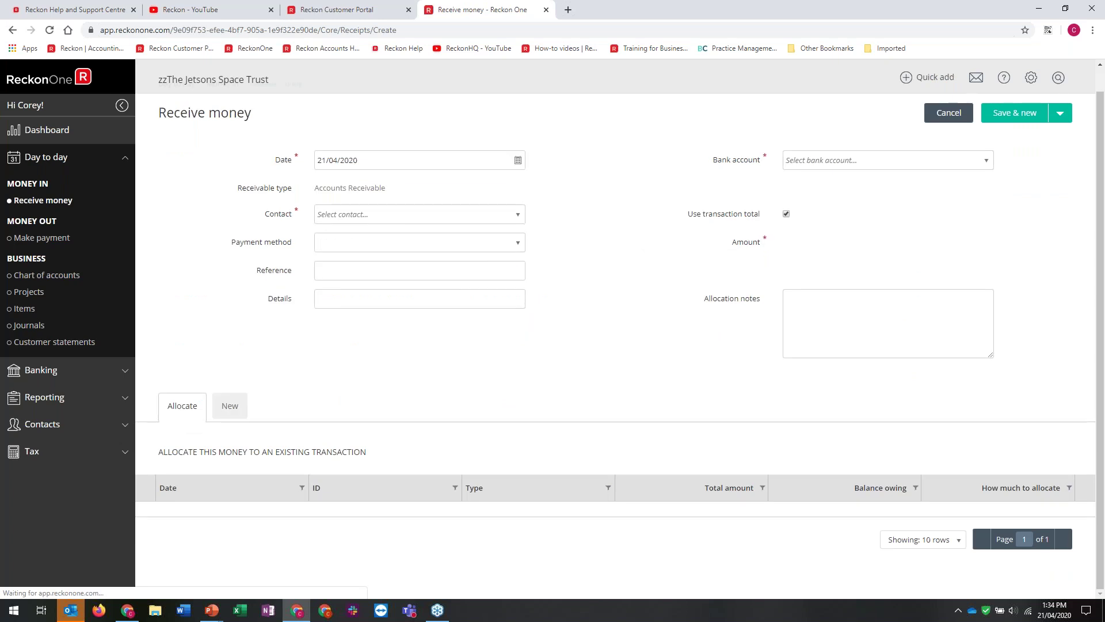
{"action": "left_click", "coordinate": [229, 405]}
{"action": "scroll", "coordinate": [314, 492], "scroll_direction": "down", "scroll_amount": 2}
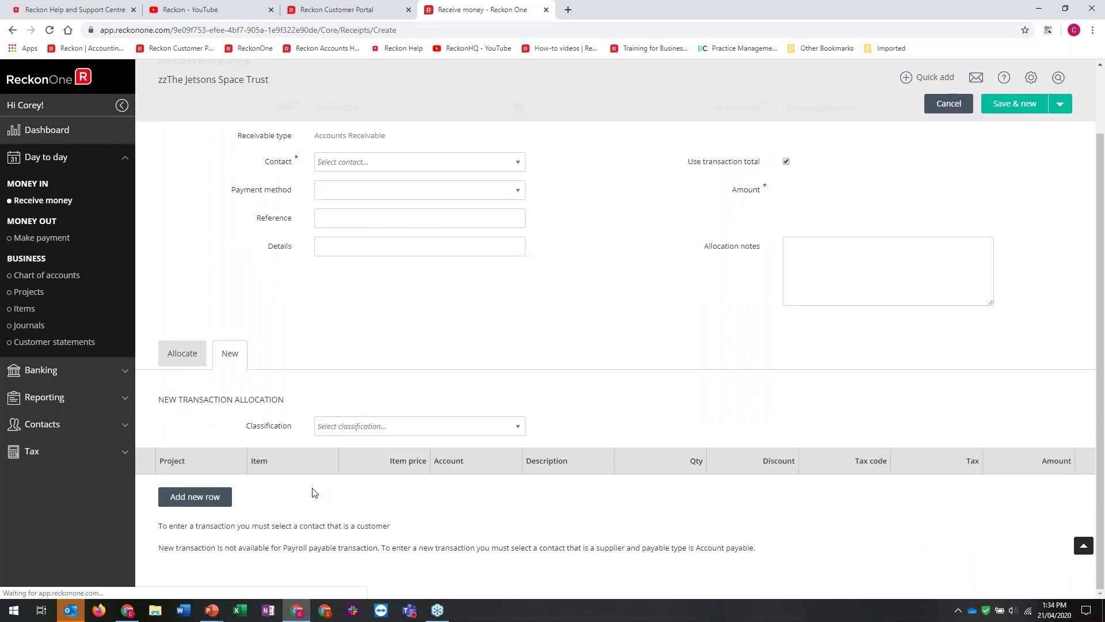
{"action": "left_click", "coordinate": [13, 33]}
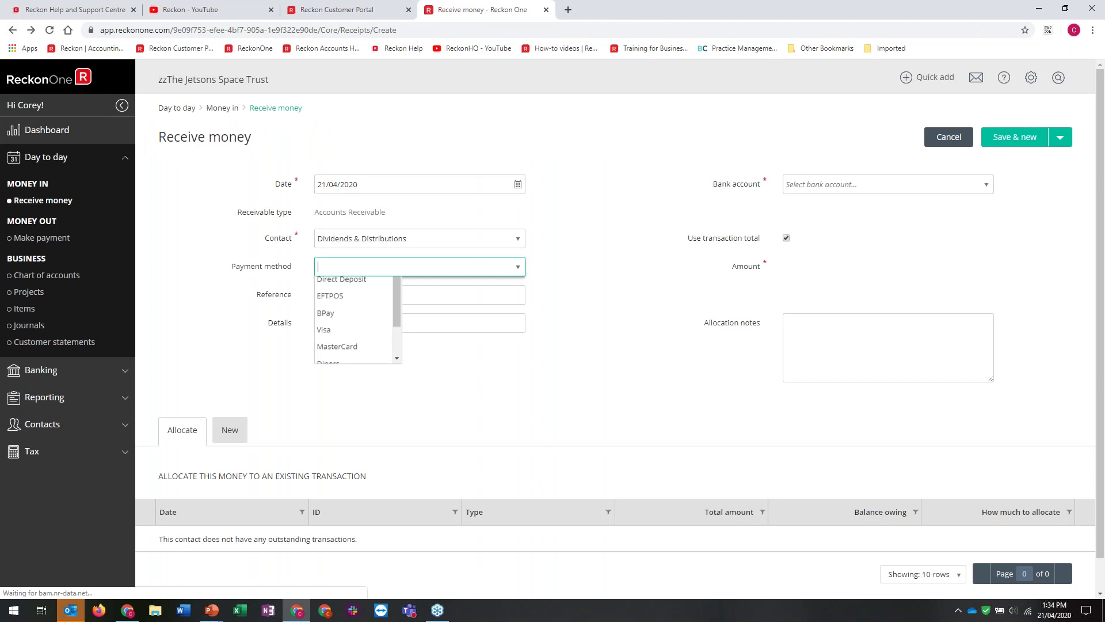
{"action": "left_click", "coordinate": [230, 430]}
Add 3 Widgets ($30.00) to the receipt, then abandon it for the Items list
{"action": "left_click", "coordinate": [372, 564]}
{"action": "left_click", "coordinate": [438, 529]}
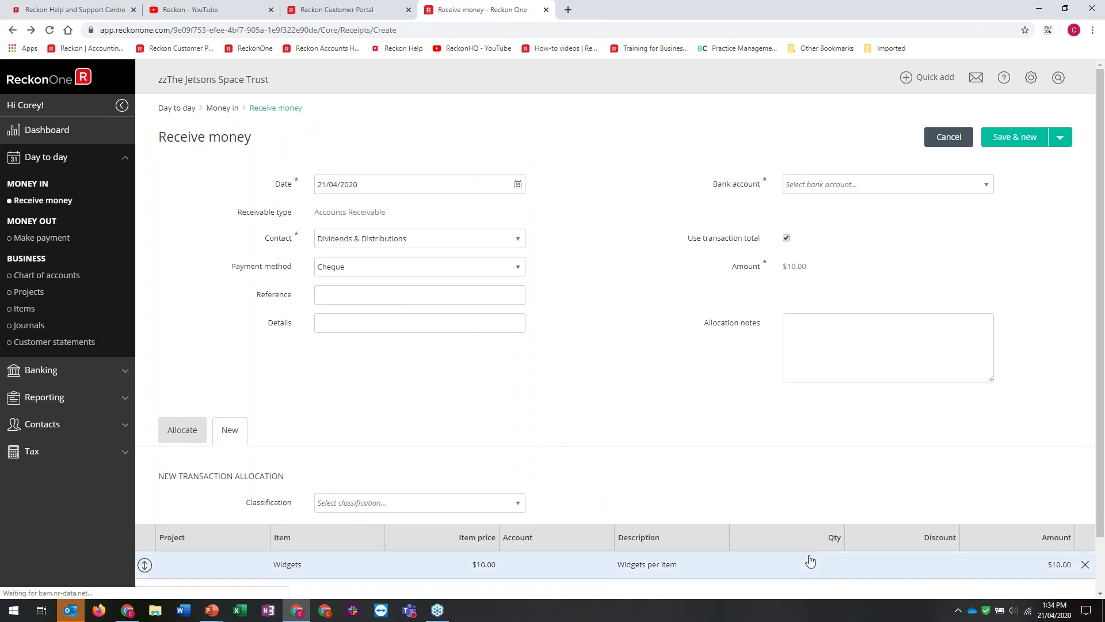
{"action": "left_click", "coordinate": [821, 564]}
{"action": "type", "text": "3"}
{"action": "left_click", "coordinate": [635, 366]}
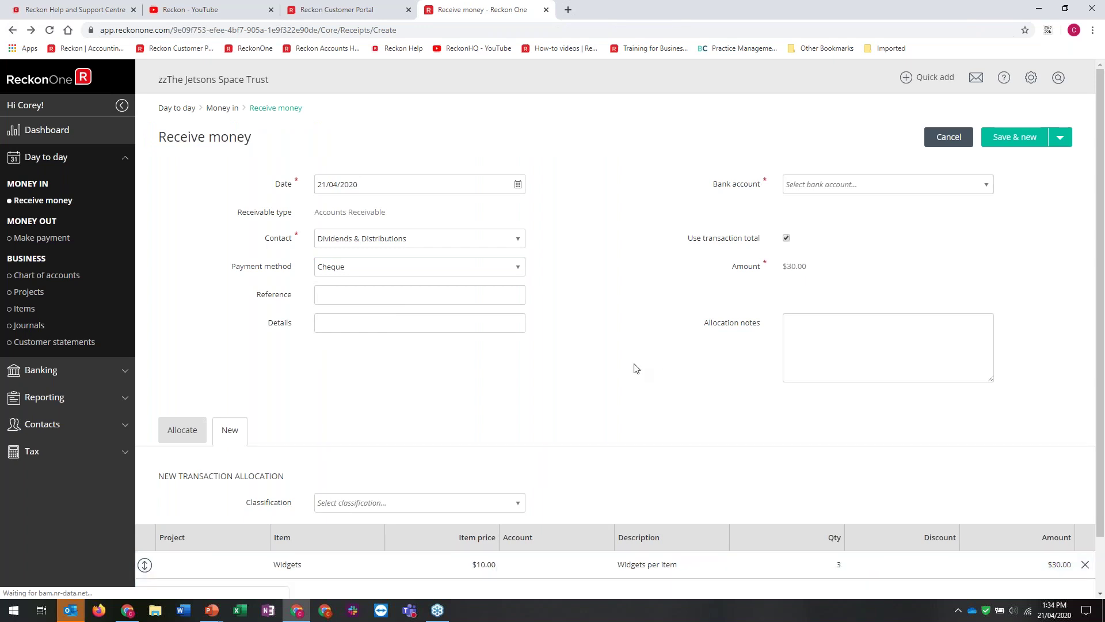
{"action": "left_click", "coordinate": [960, 138]}
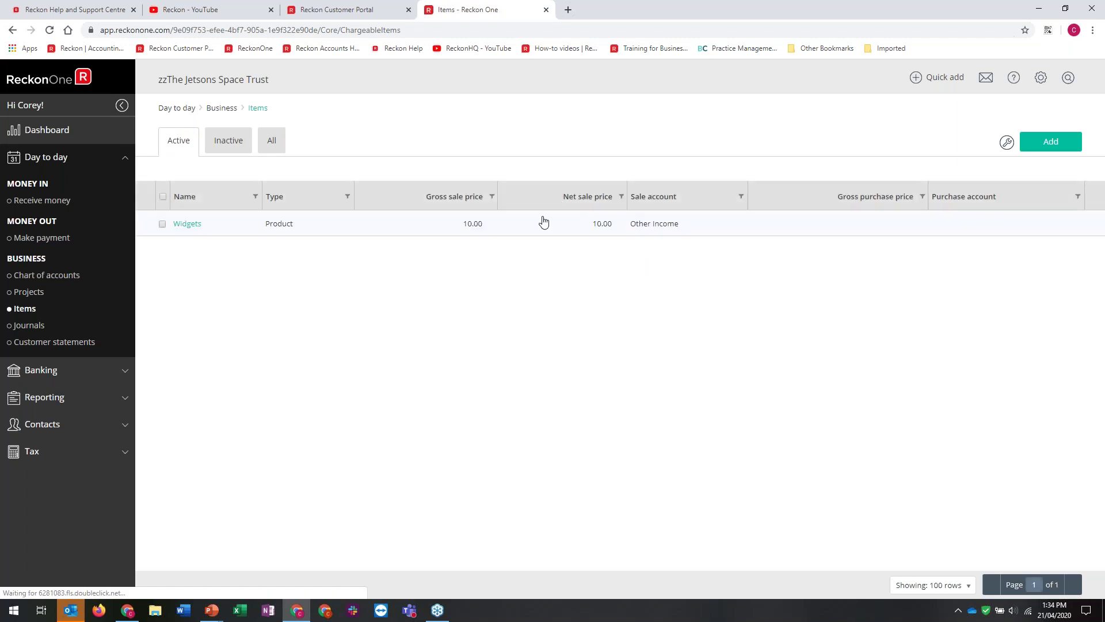
Start a new Buy and sell item, then discard it and go to Journals
{"action": "left_click", "coordinate": [957, 144]}
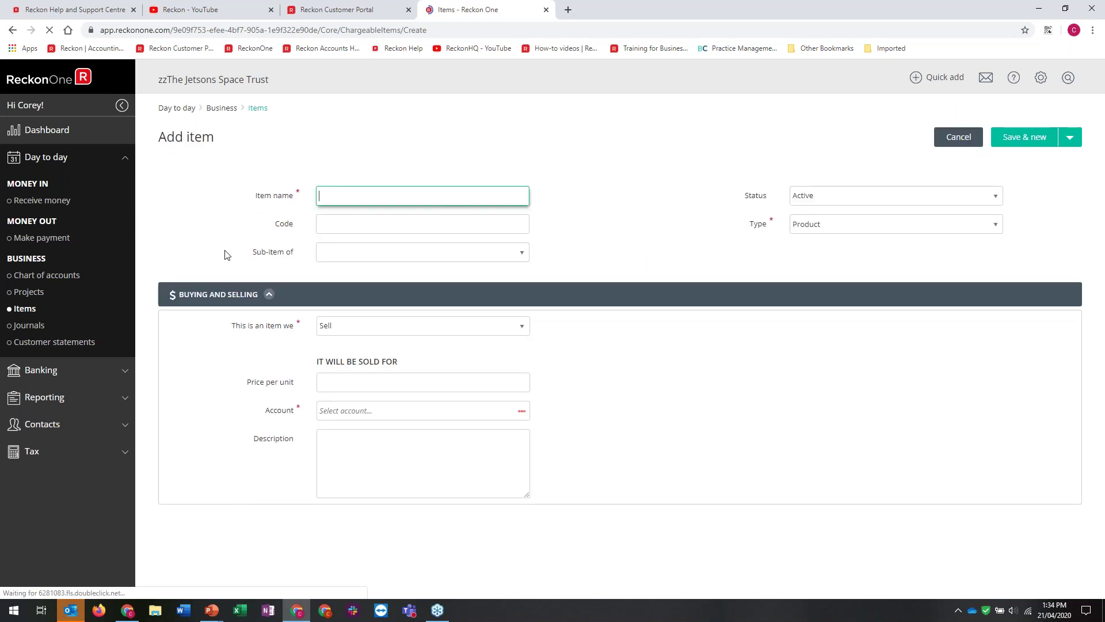
{"action": "left_click", "coordinate": [346, 326]}
{"action": "left_click", "coordinate": [350, 378]}
{"action": "left_click", "coordinate": [336, 379]}
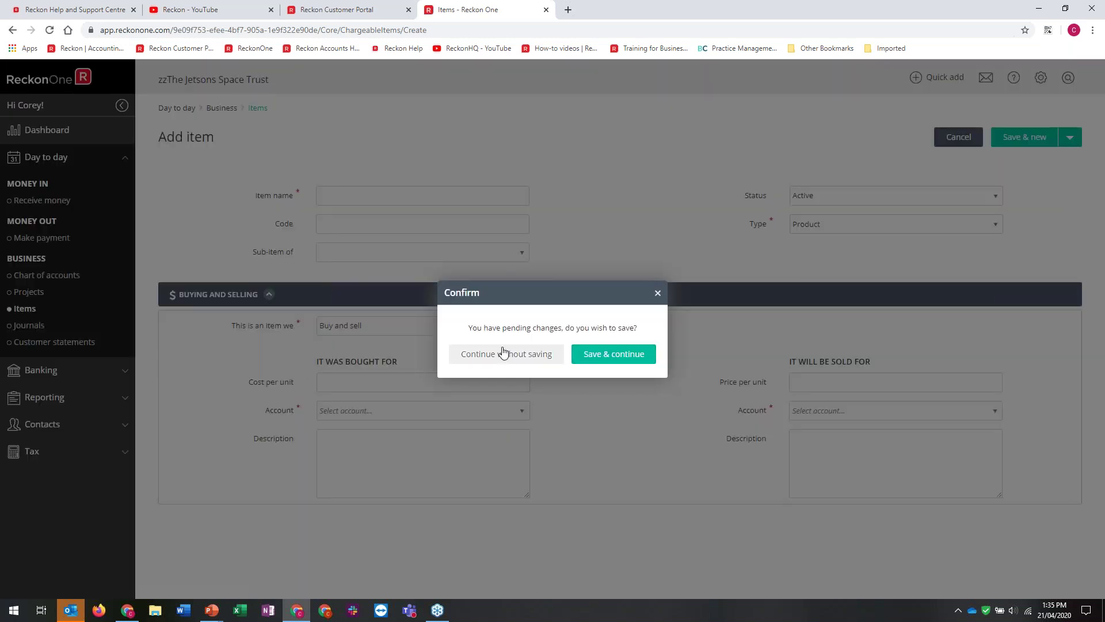
{"action": "left_click", "coordinate": [503, 352]}
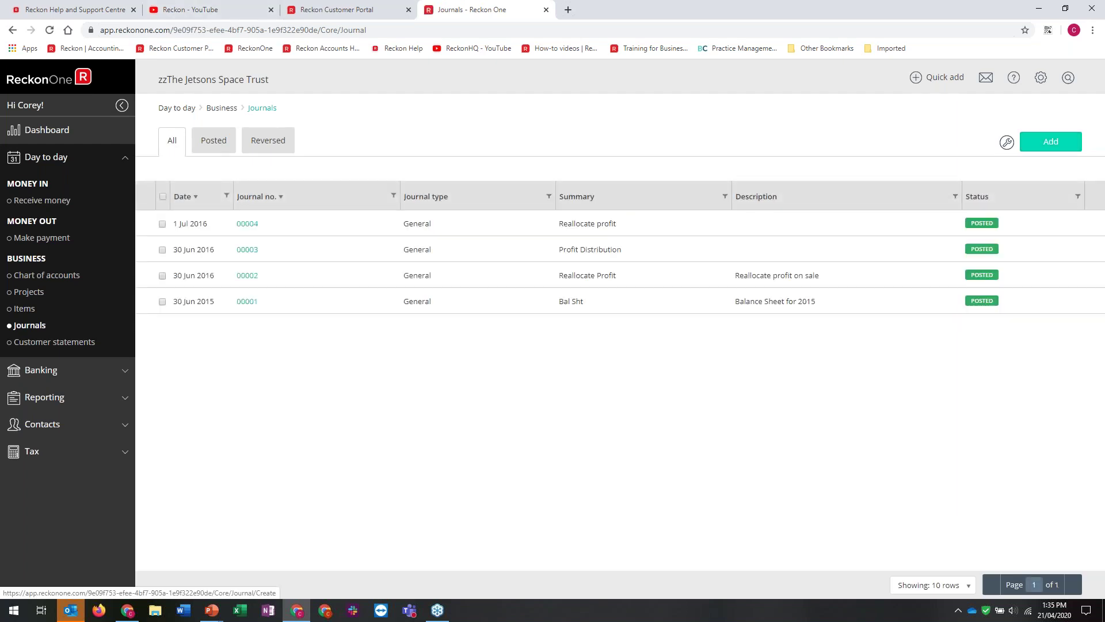
{"action": "left_click", "coordinate": [1051, 141]}
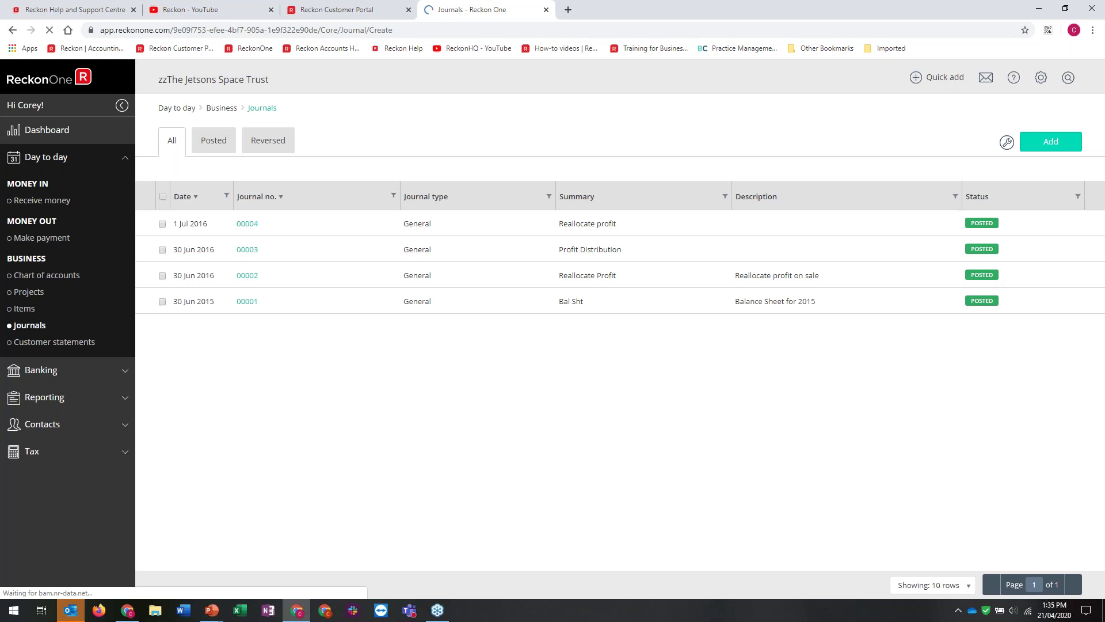
{"action": "left_click", "coordinate": [189, 196]}
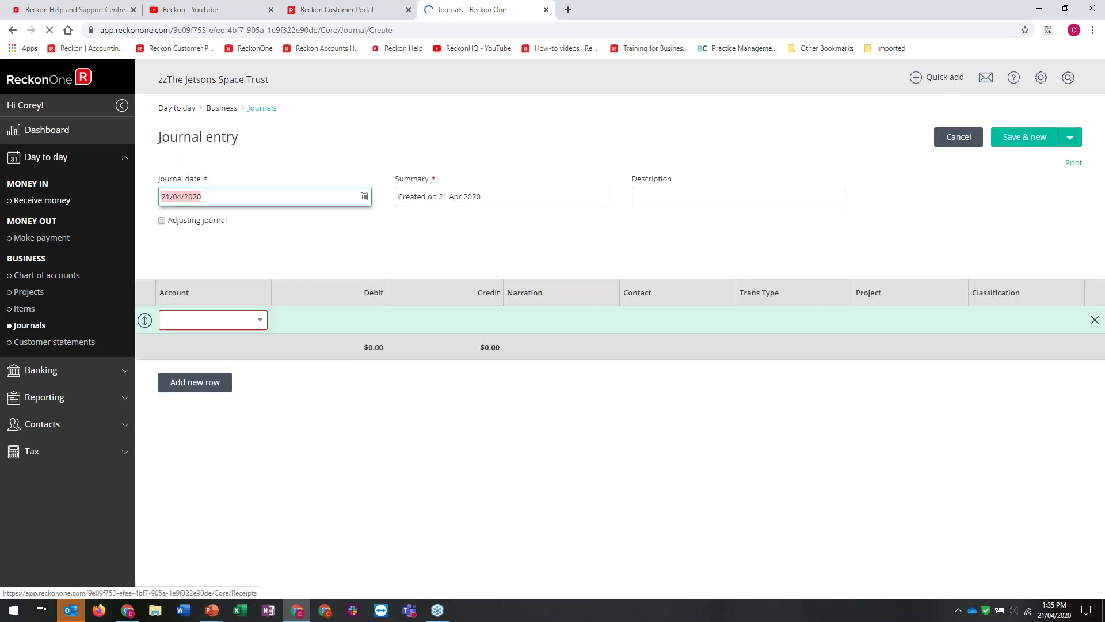
{"action": "left_click", "coordinate": [168, 216]}
{"action": "left_click", "coordinate": [168, 215]}
{"action": "left_click", "coordinate": [169, 216]}
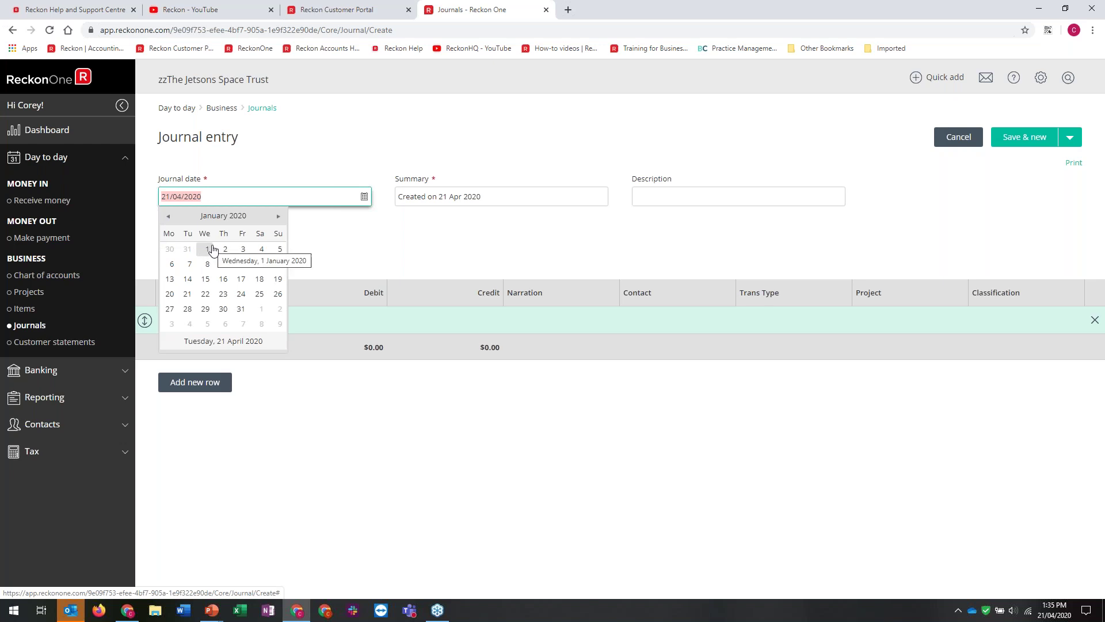
{"action": "left_click", "coordinate": [208, 248]}
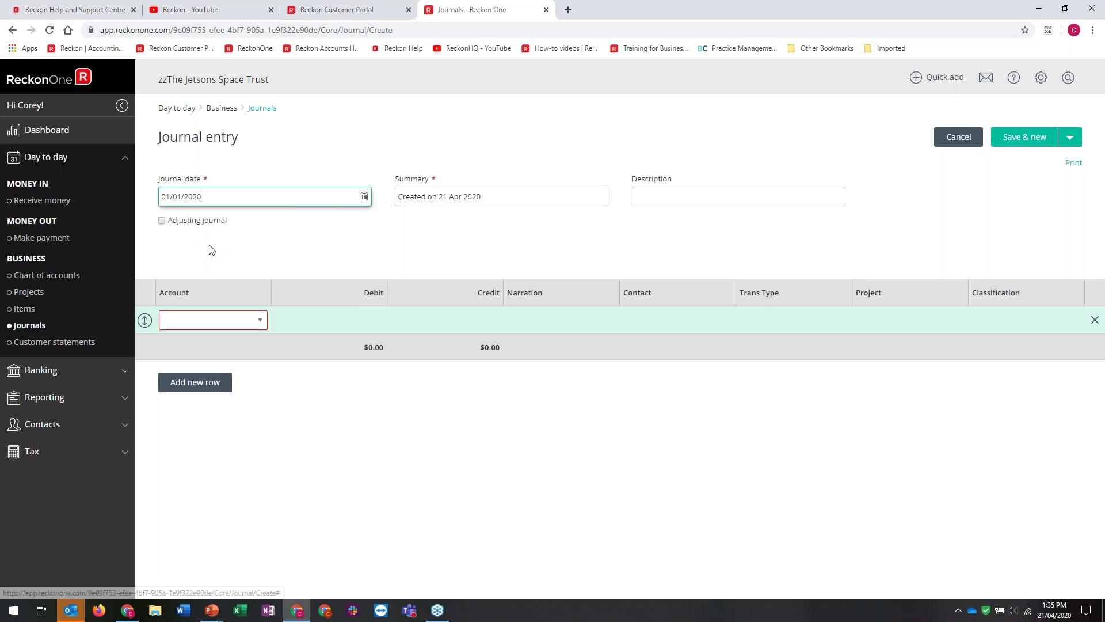
{"action": "key", "text": "ctrl+a"}
{"action": "type", "text": "31/12/2019"}
{"action": "left_click", "coordinate": [507, 192]}
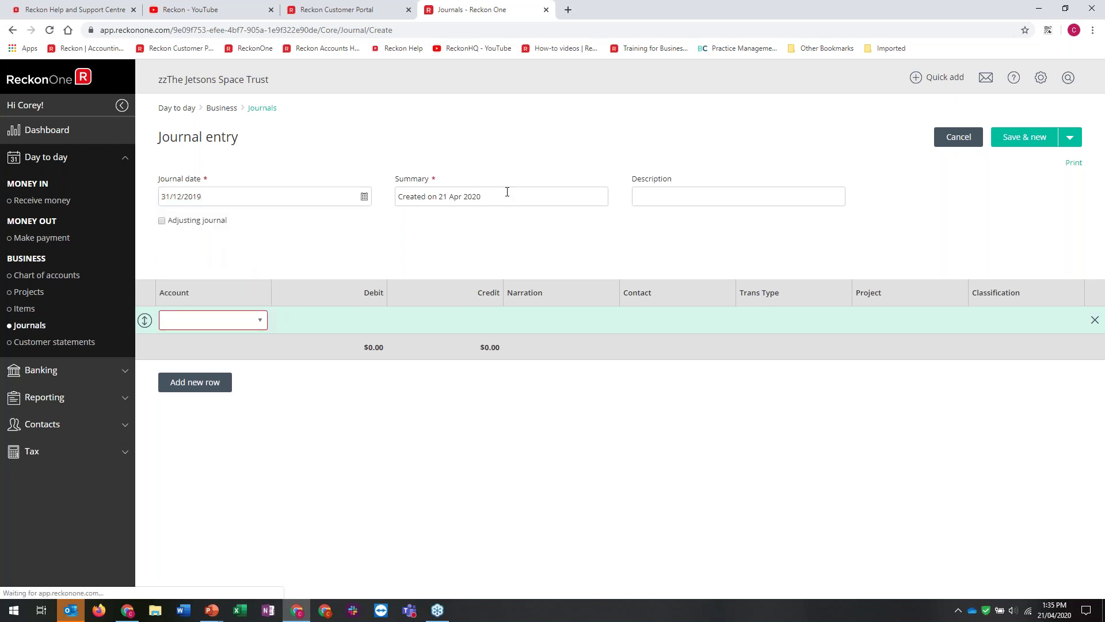
{"action": "left_click", "coordinate": [507, 192]}
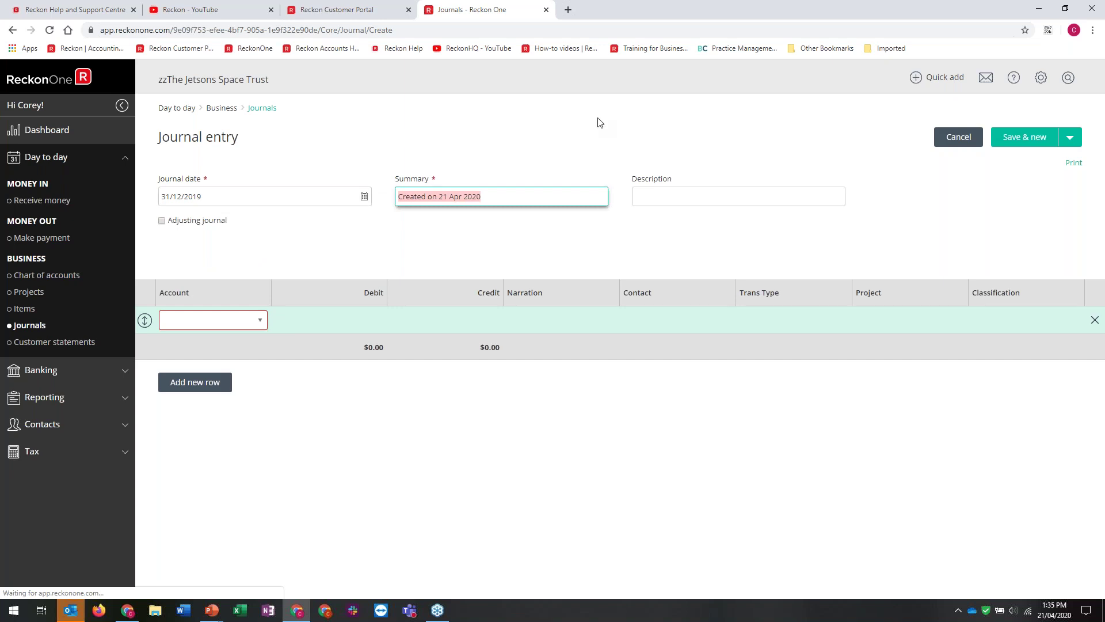
{"action": "type", "text": "PY"}
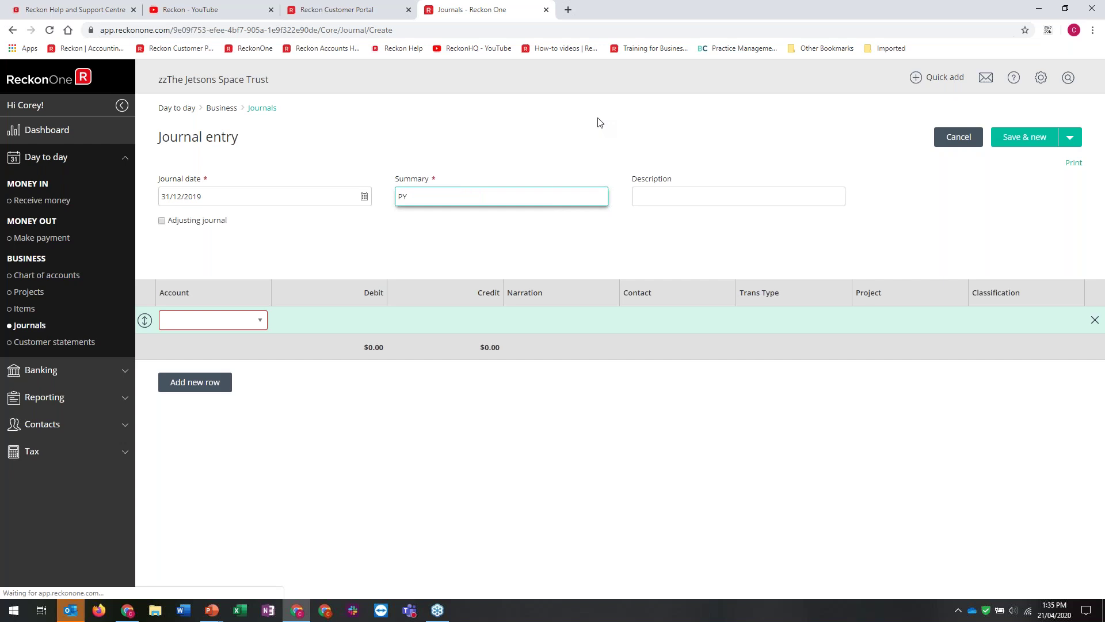
{"action": "type", "text": "f"}
{"action": "key", "text": "BackSpace"}
{"action": "key", "text": "BackSpace"}
{"action": "type", "text": "HY1920"}
{"action": "key", "text": "Tab"}
{"action": "type", "text": "Half yea"}
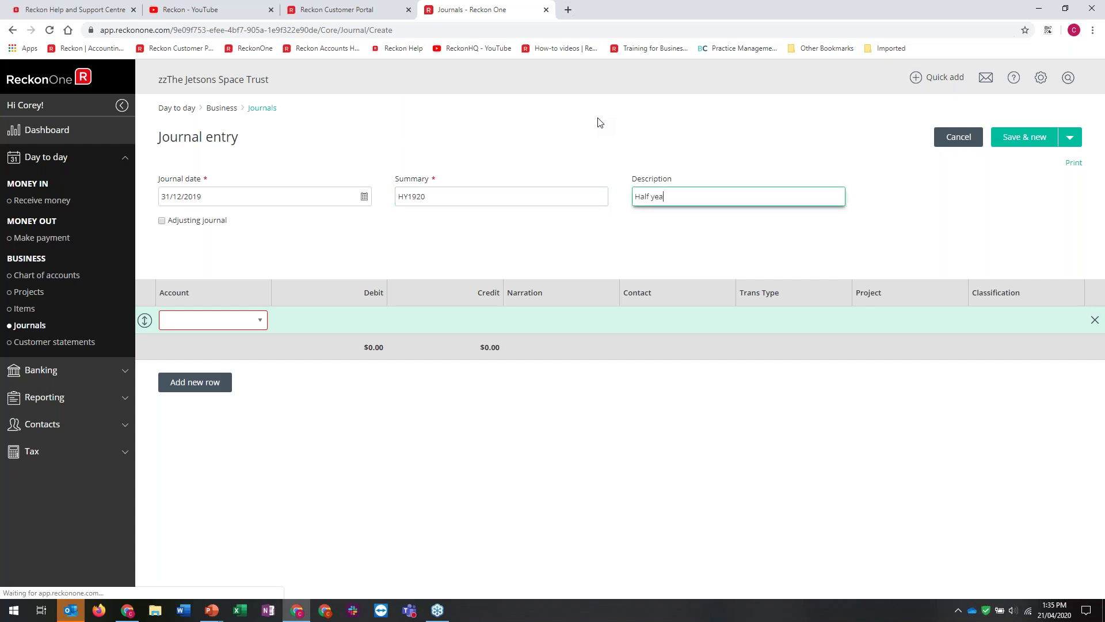
{"action": "type", "text": "r 2019-2020"}
{"action": "left_click", "coordinate": [255, 318]}
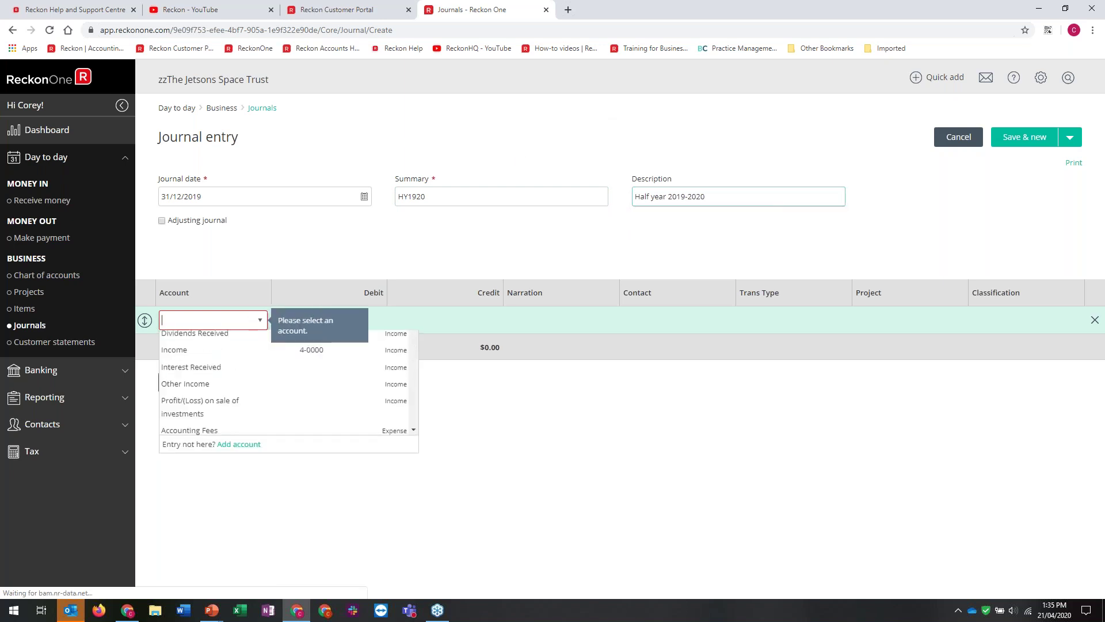
{"action": "left_click", "coordinate": [230, 354]}
{"action": "left_click", "coordinate": [428, 316]}
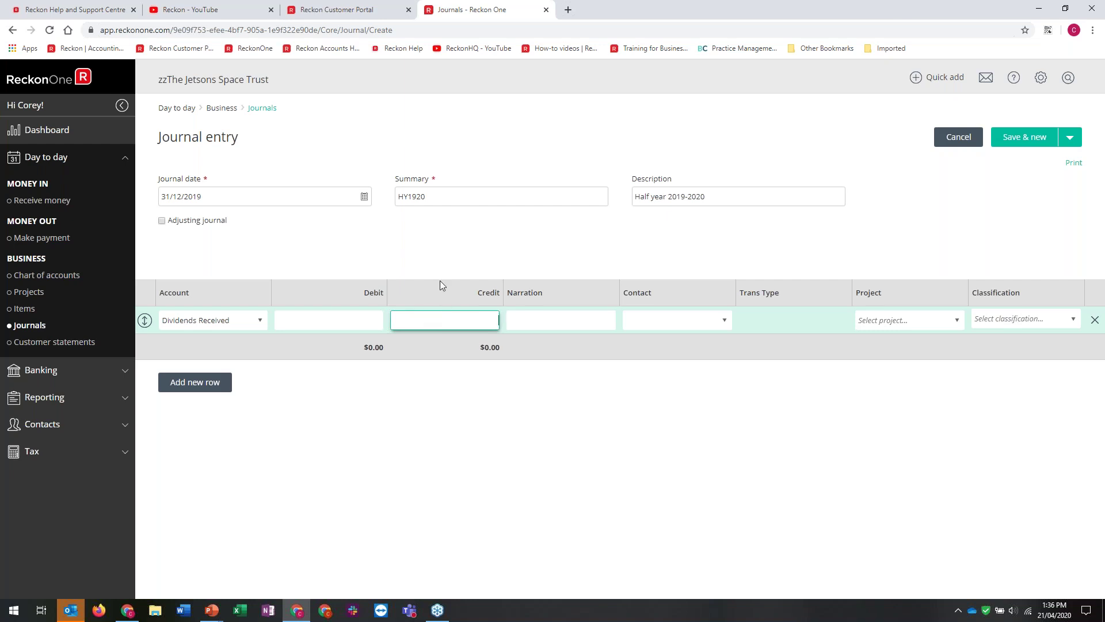
{"action": "left_click", "coordinate": [973, 139]}
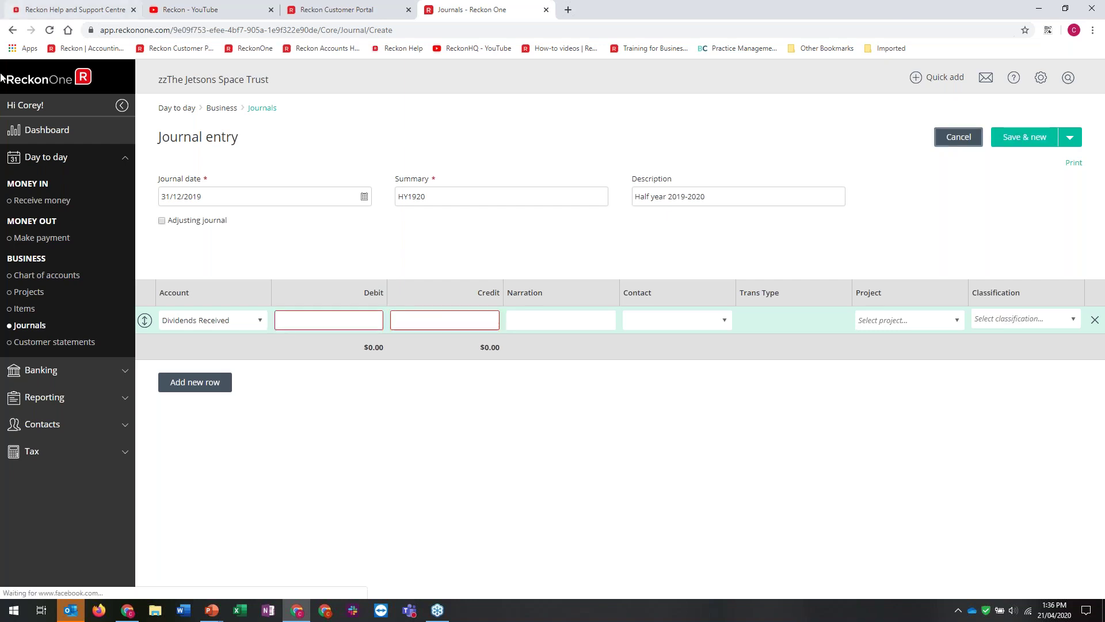
From Banking > Bank accounts, start a new account named Savings
{"action": "left_click", "coordinate": [42, 372]}
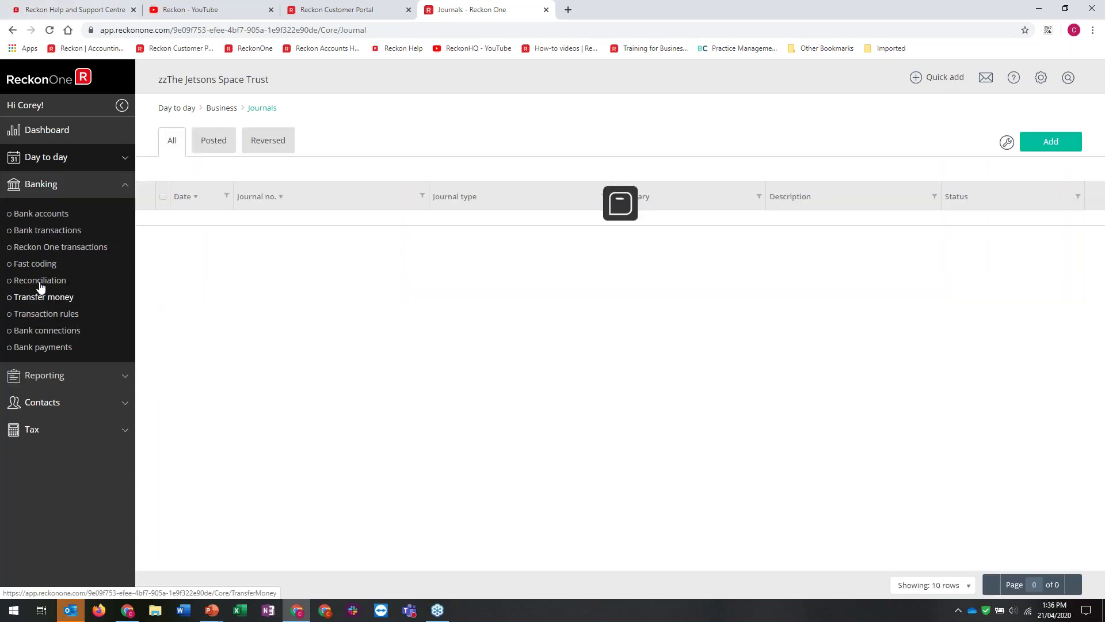
{"action": "left_click", "coordinate": [35, 216]}
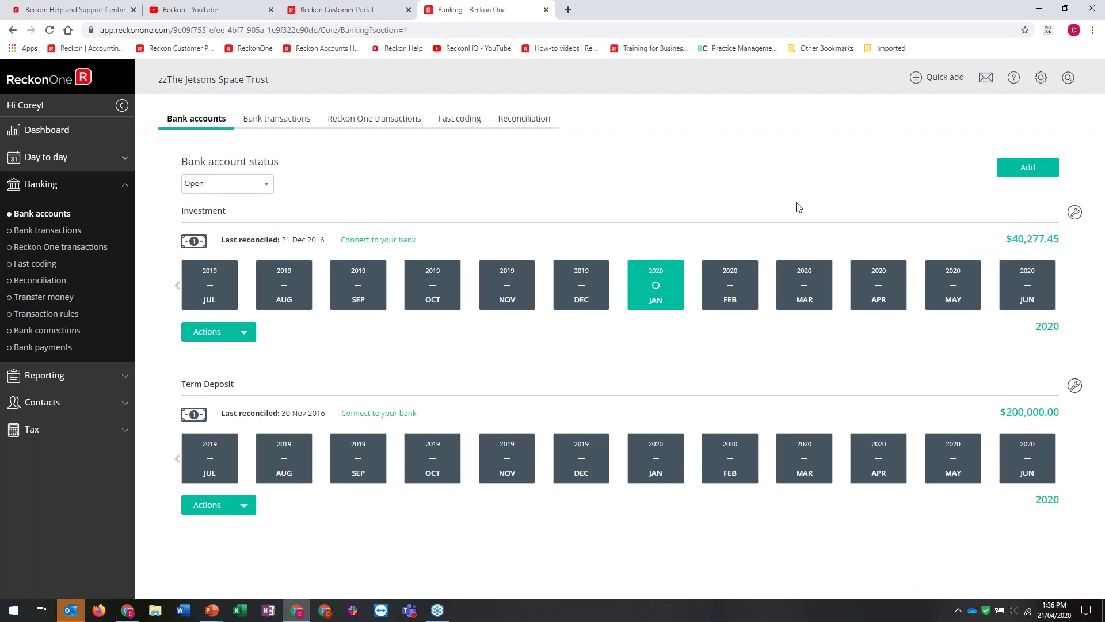
{"action": "left_click", "coordinate": [1028, 170]}
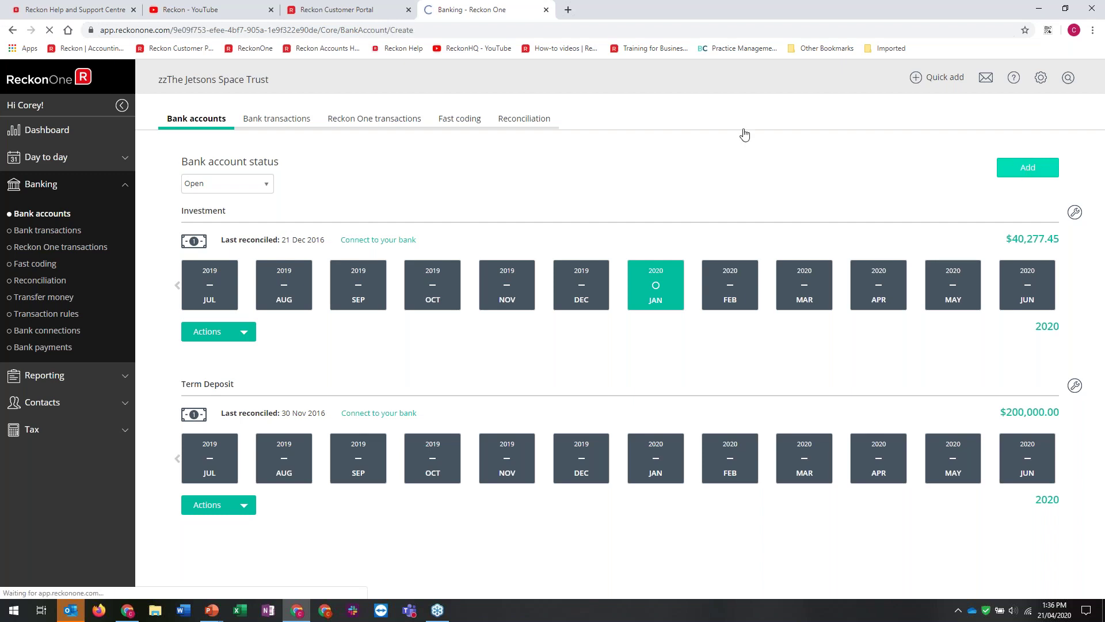
{"action": "left_click", "coordinate": [340, 185]}
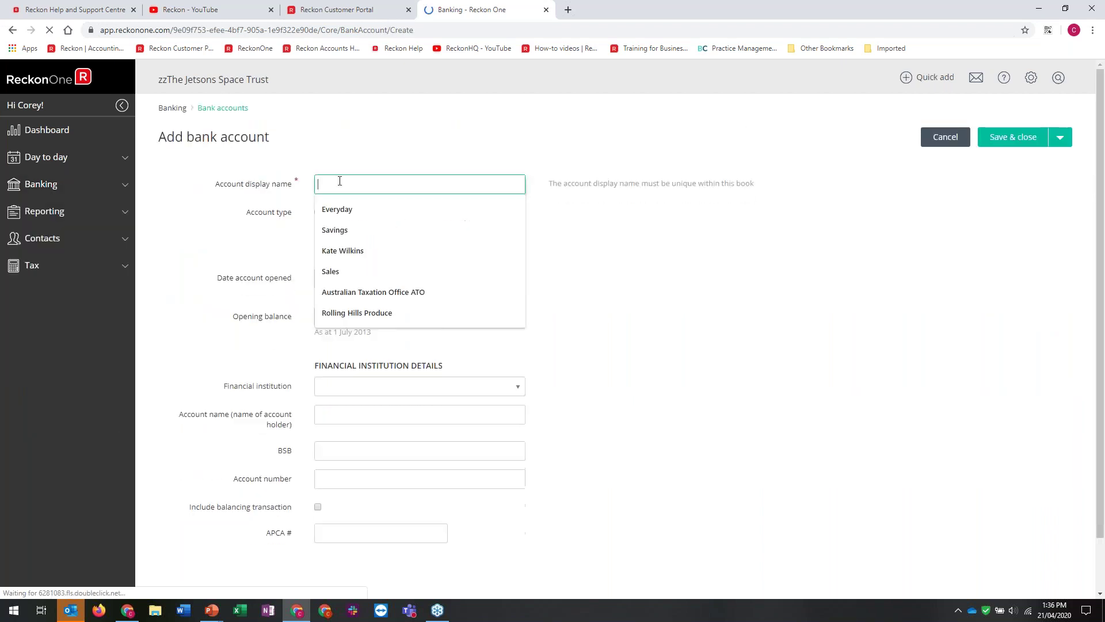
{"action": "left_click", "coordinate": [341, 229]}
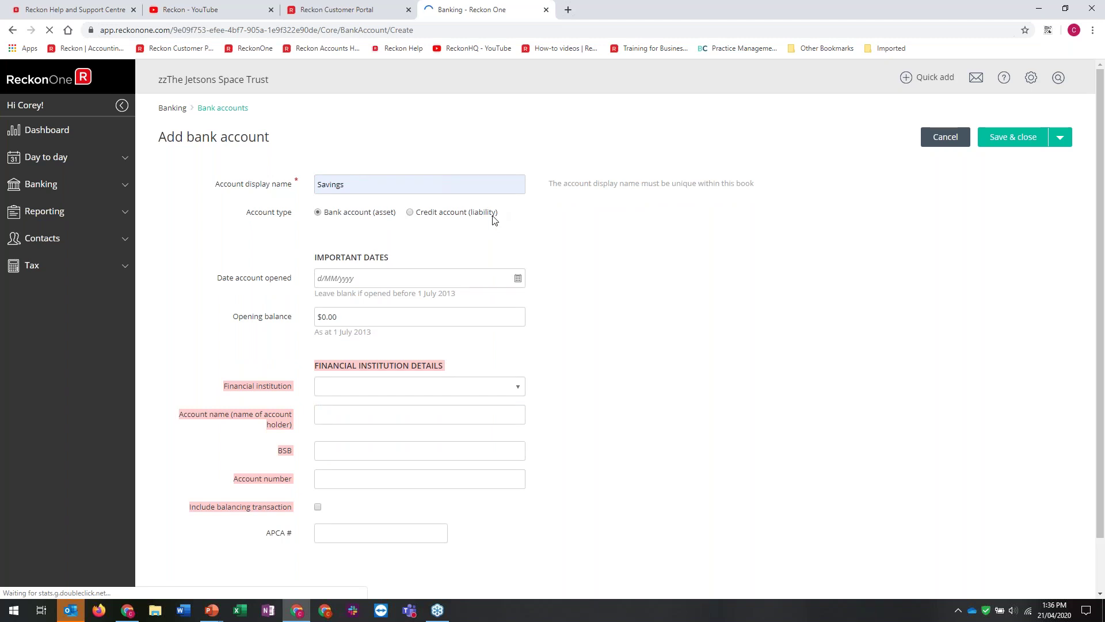
Set the Savings account back to a bank asset, then cancel the draft
{"action": "left_click", "coordinate": [468, 215]}
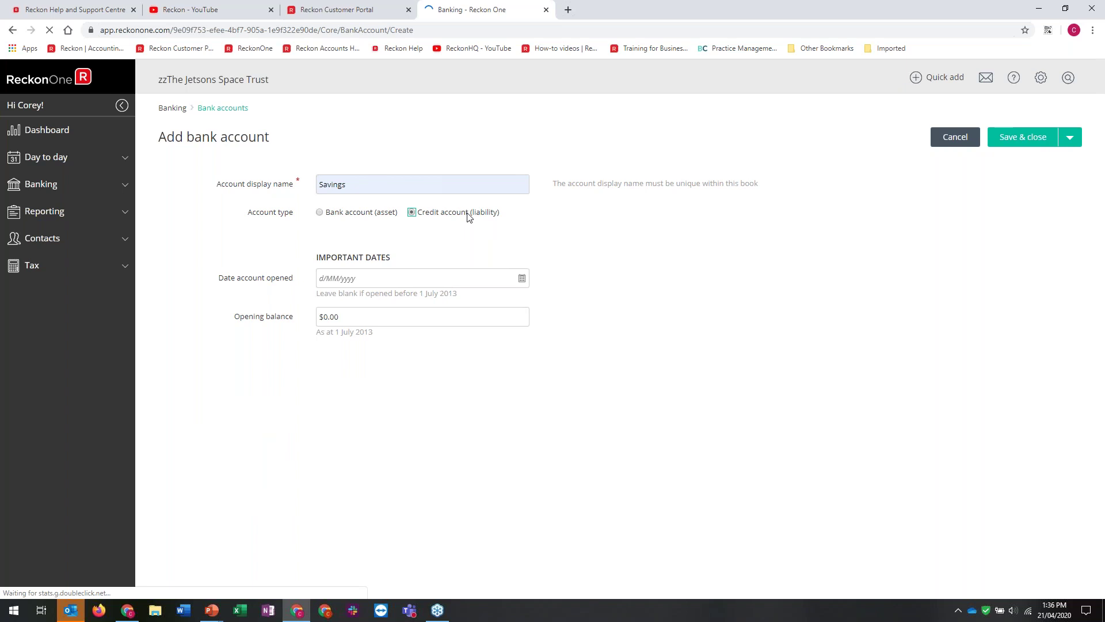
{"action": "left_click", "coordinate": [390, 217]}
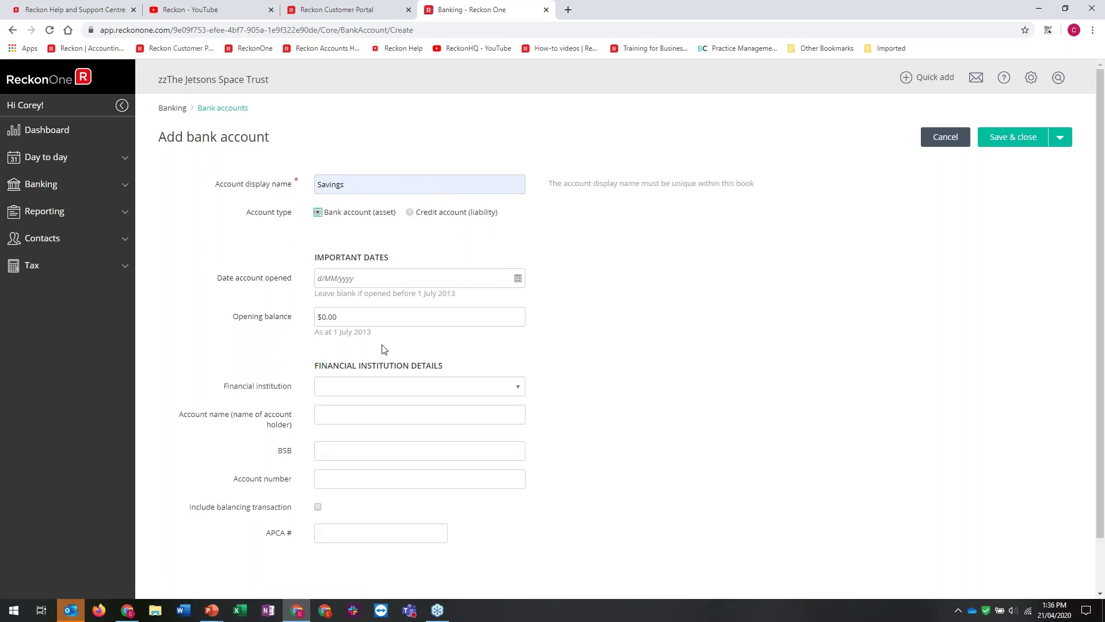
{"action": "left_click", "coordinate": [365, 321]}
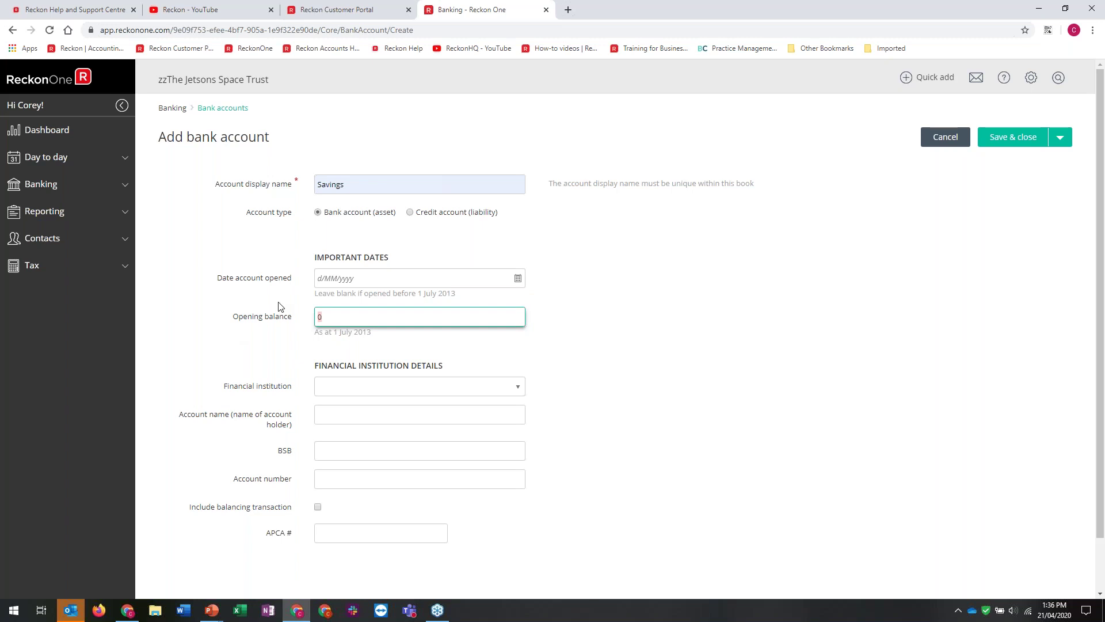
{"action": "left_click", "coordinate": [936, 140]}
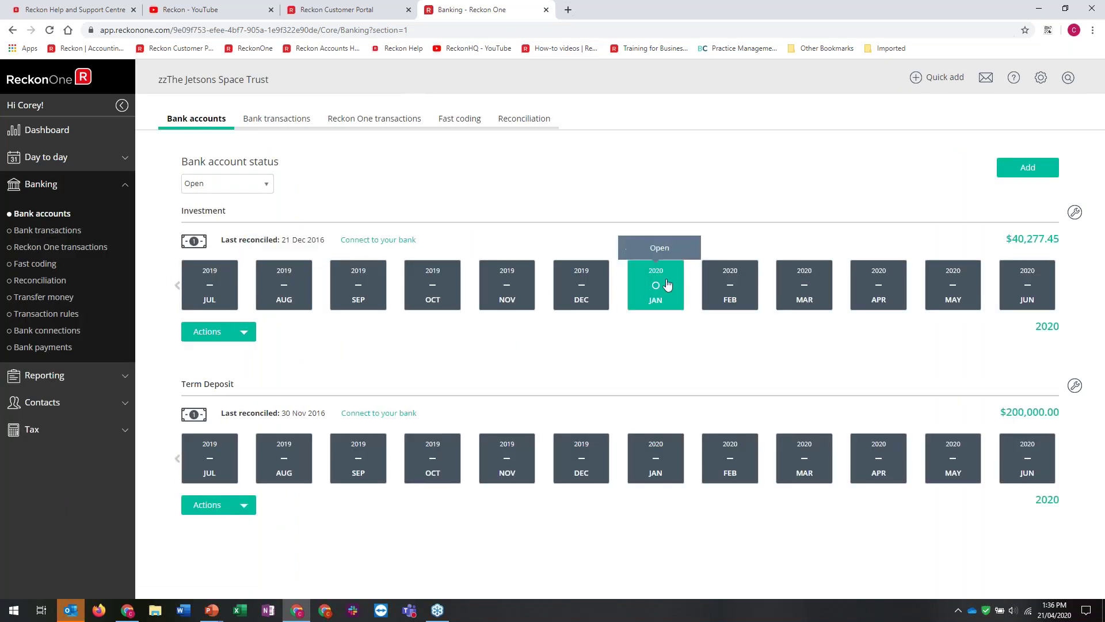
Leave Investment account settings unchanged and view its January 2020 bank transactions
{"action": "left_click", "coordinate": [1075, 214]}
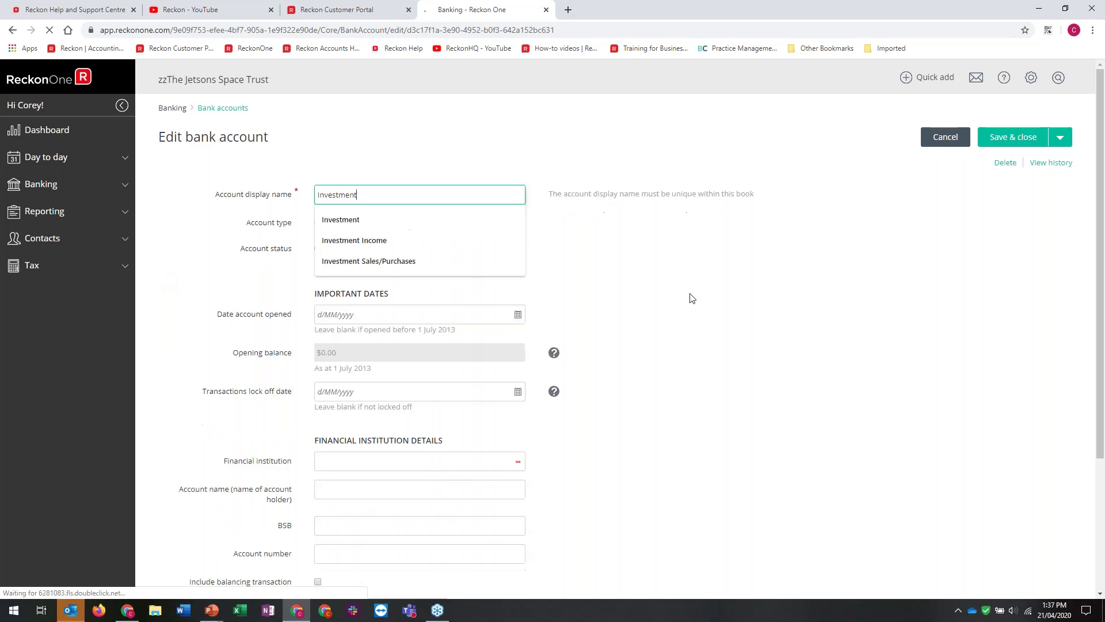
{"action": "left_click", "coordinate": [359, 249]}
{"action": "left_click", "coordinate": [339, 250]}
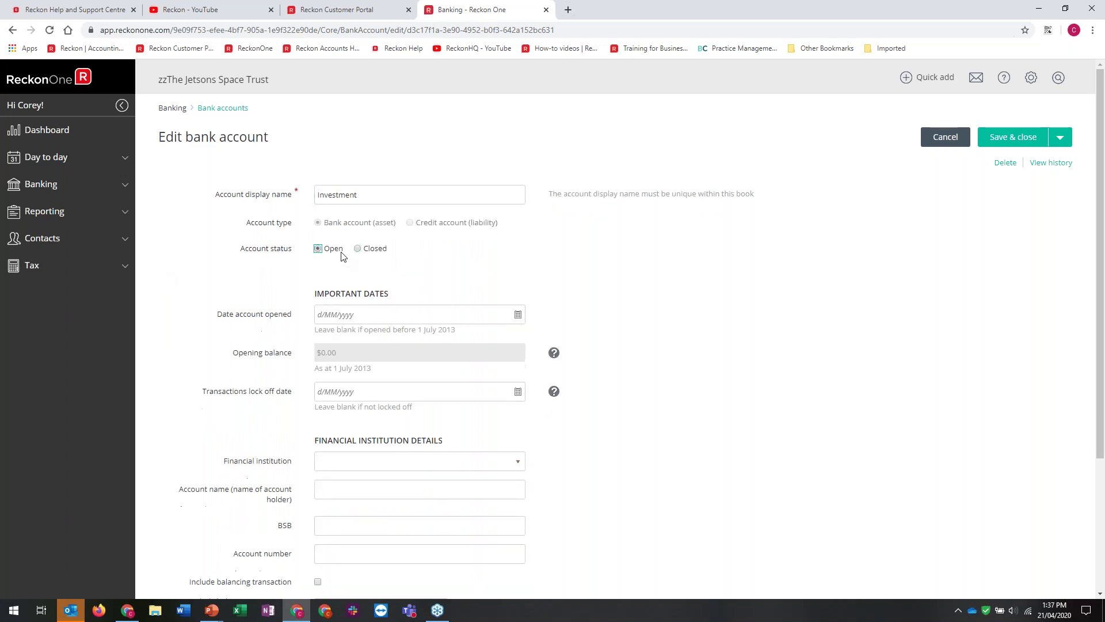
{"action": "left_click", "coordinate": [946, 138]}
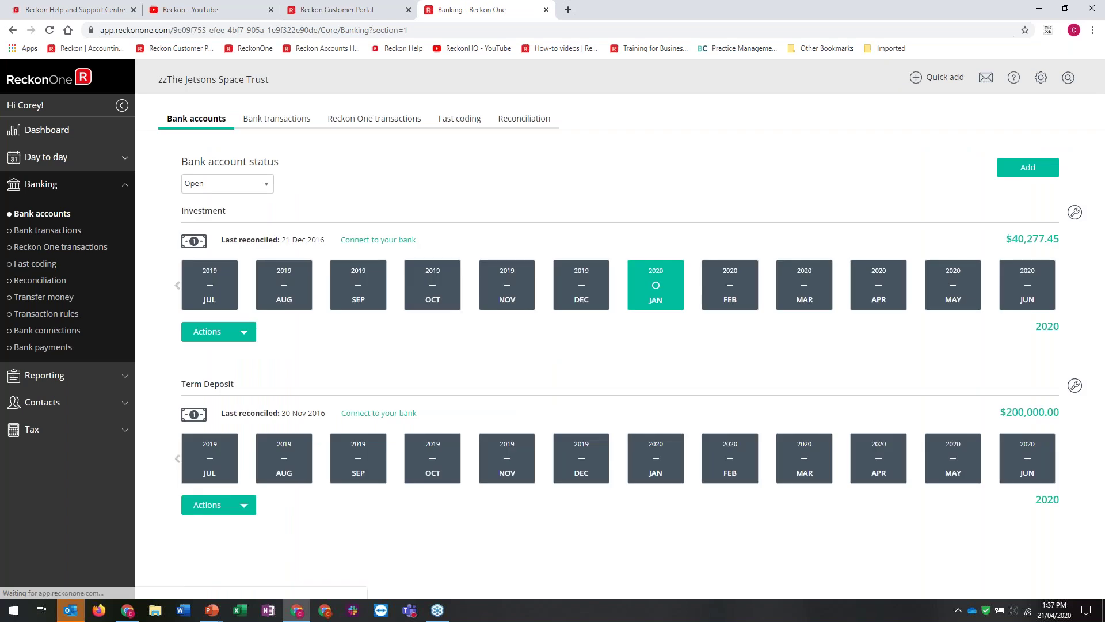
{"action": "left_click", "coordinate": [664, 298]}
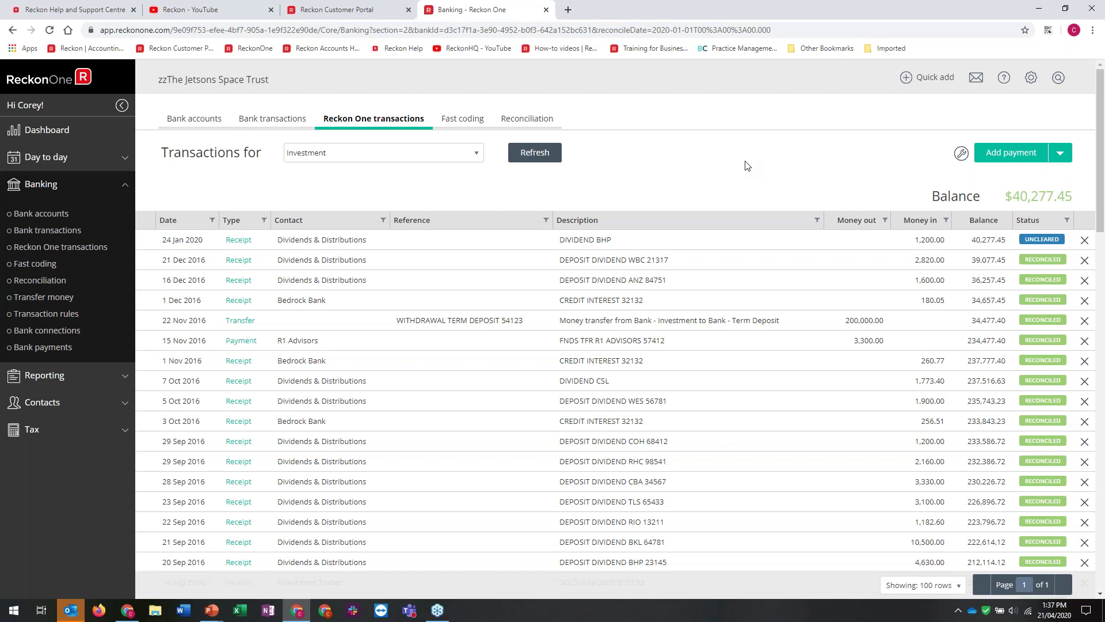
{"action": "left_click", "coordinate": [271, 115]}
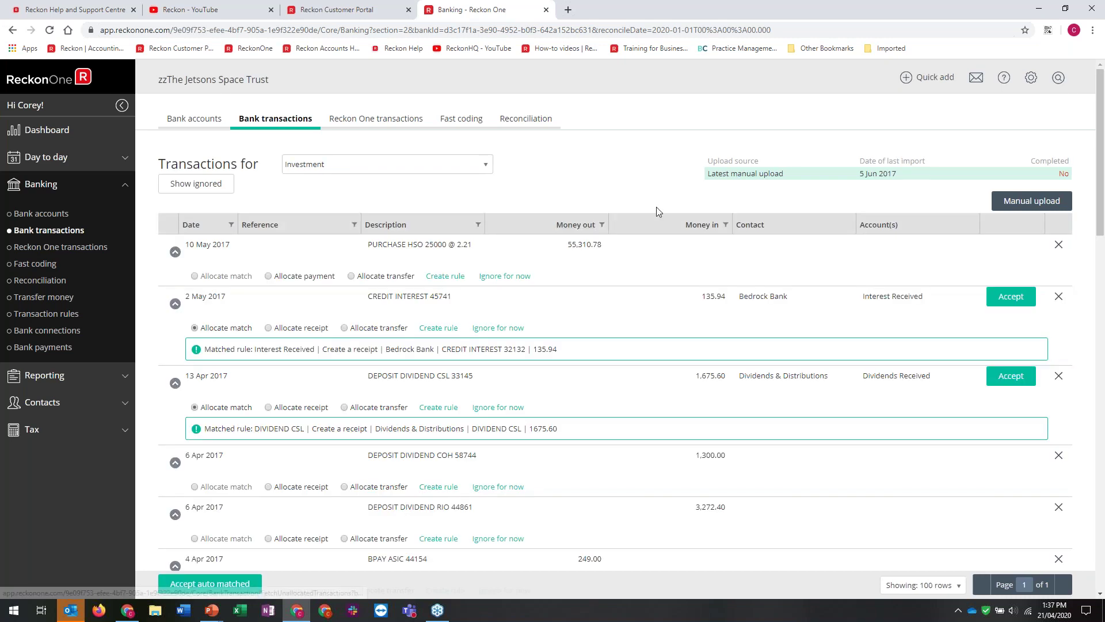
Upload IT2020.qif from Training > Sample QIF Data > Investment Trust, replacing pending transactions
{"action": "left_click", "coordinate": [1019, 206]}
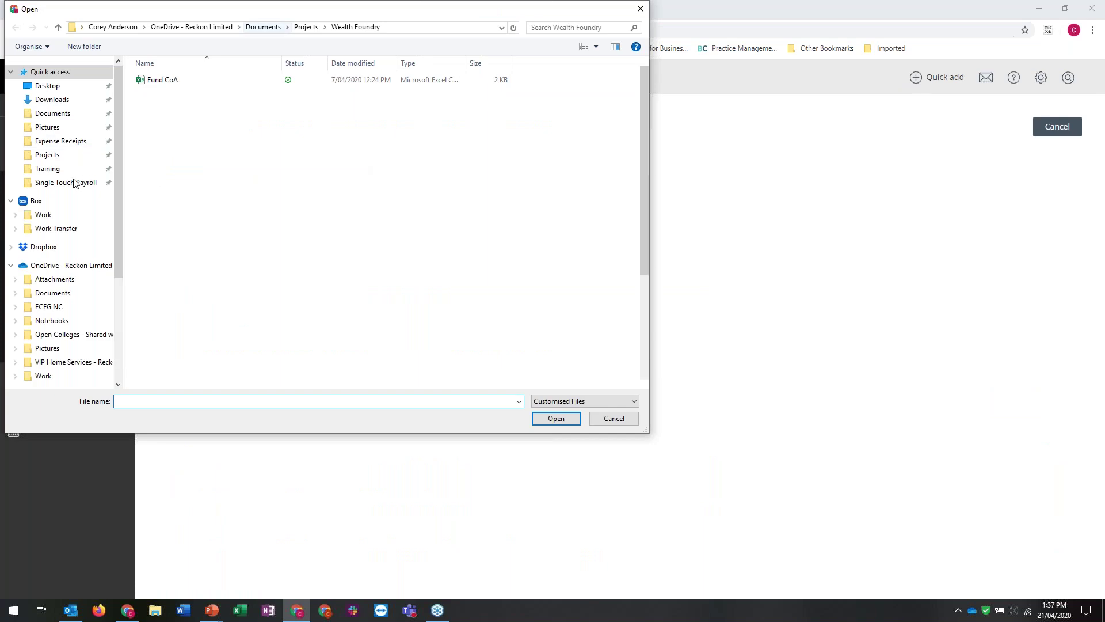
{"action": "key", "text": "alt+Up"}
{"action": "key", "text": "alt+Up"}
{"action": "left_click", "coordinate": [51, 169]}
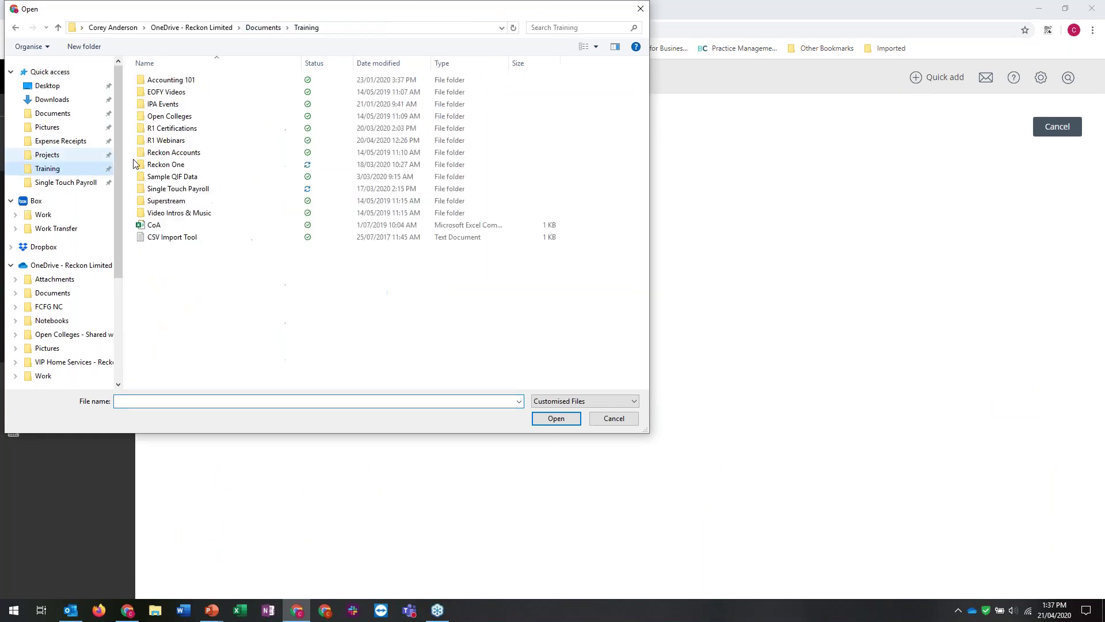
{"action": "left_click", "coordinate": [171, 178]}
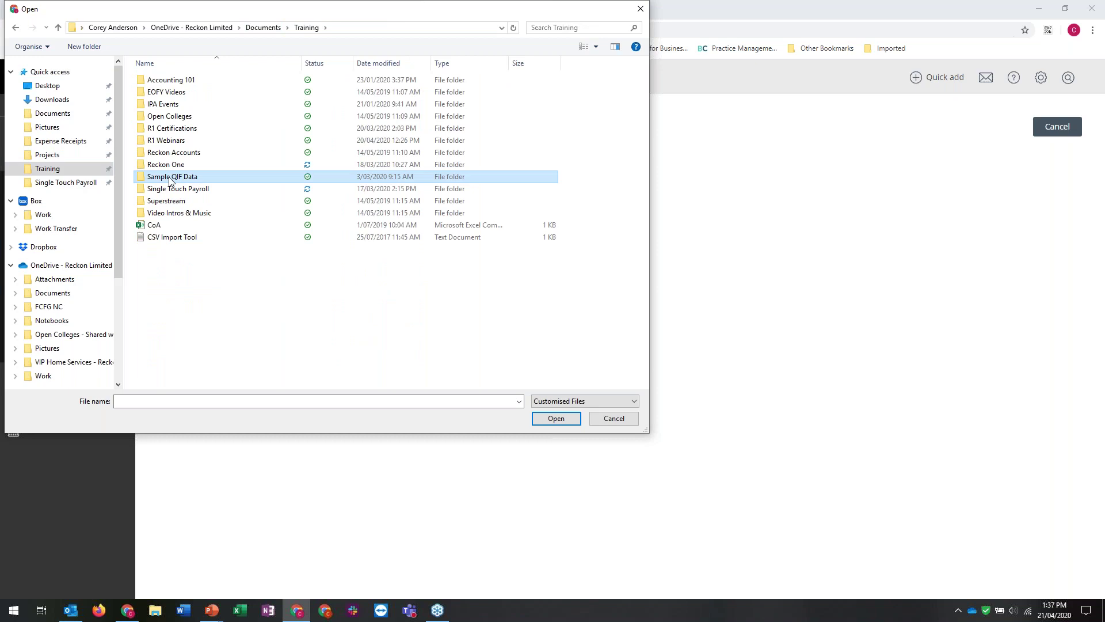
{"action": "double_click", "coordinate": [171, 178]}
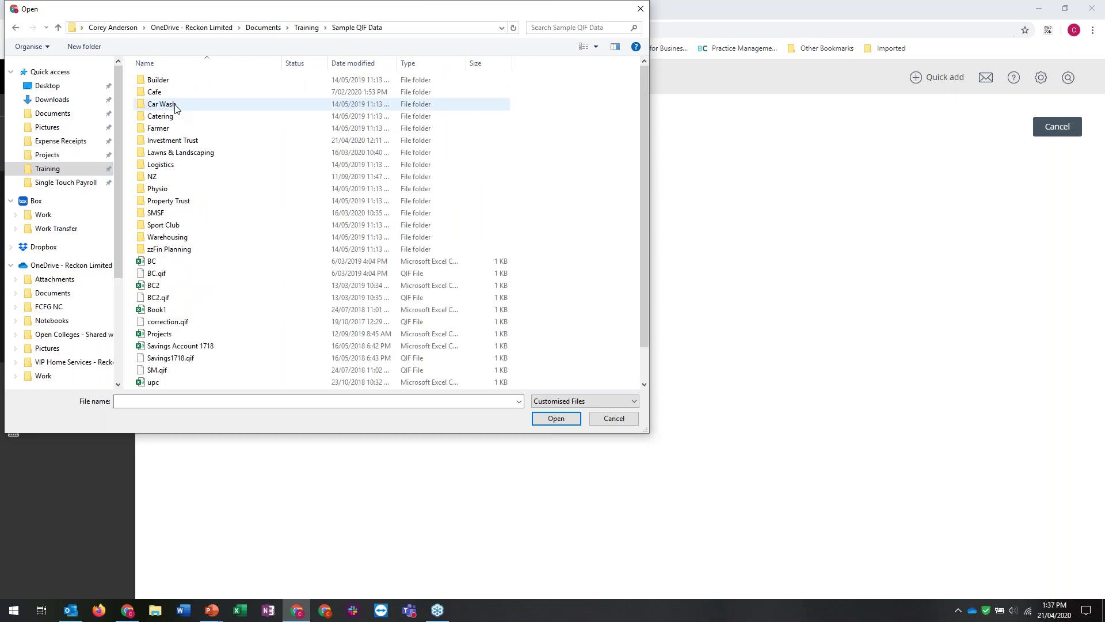
{"action": "double_click", "coordinate": [172, 140]}
{"action": "left_click", "coordinate": [158, 166]}
{"action": "double_click", "coordinate": [158, 165]}
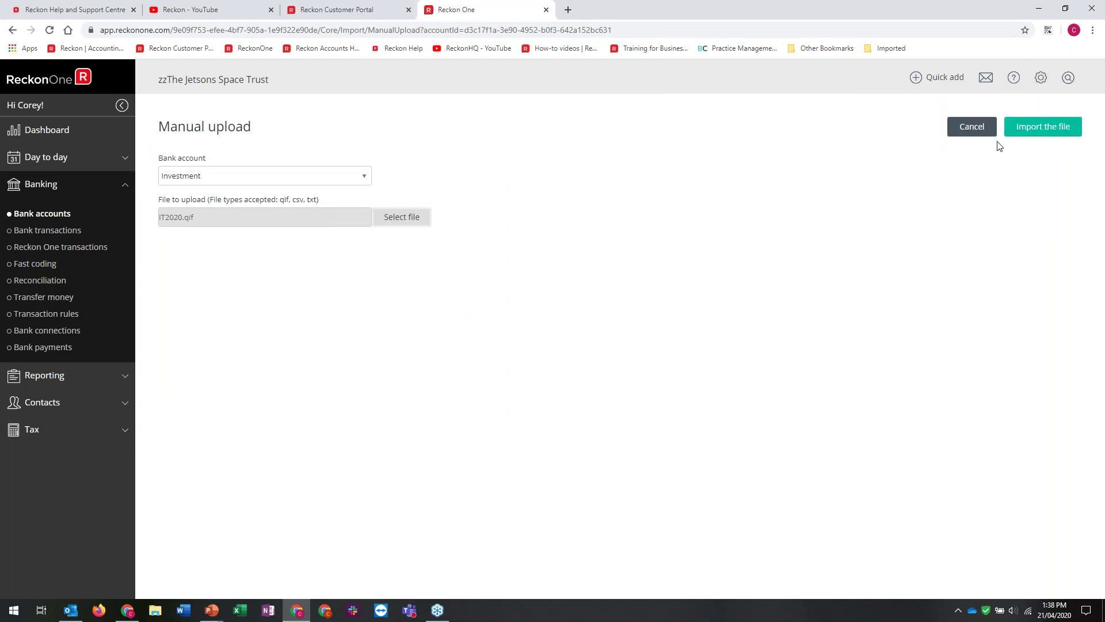
{"action": "left_click", "coordinate": [1033, 132]}
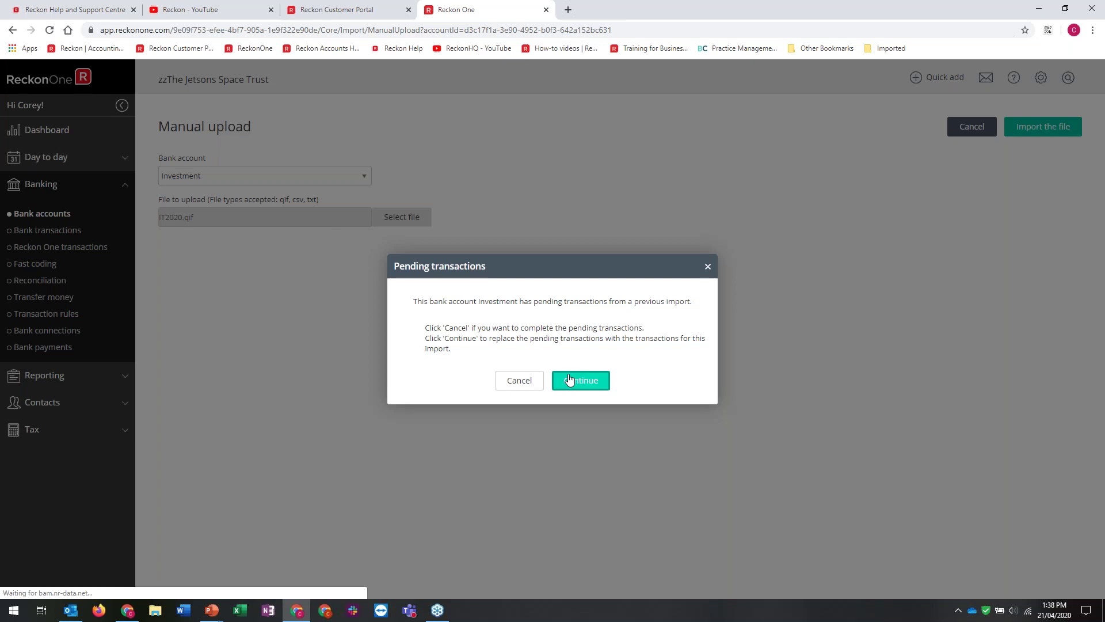
{"action": "left_click", "coordinate": [569, 380]}
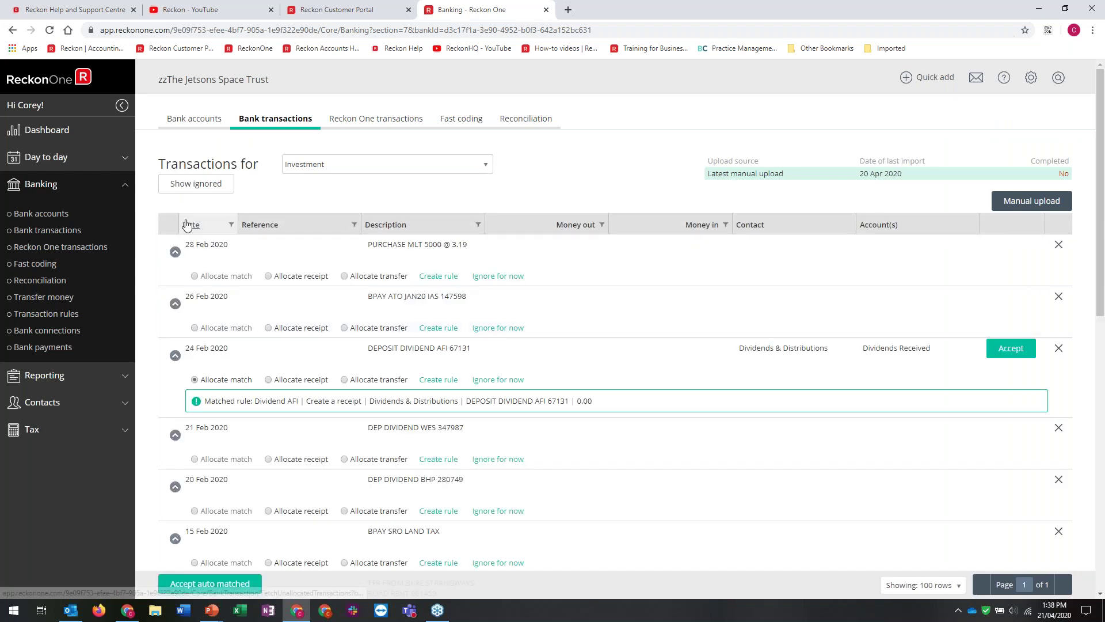
Sort the Investment transactions oldest first and accept all auto-matched ones
{"action": "left_click", "coordinate": [226, 224]}
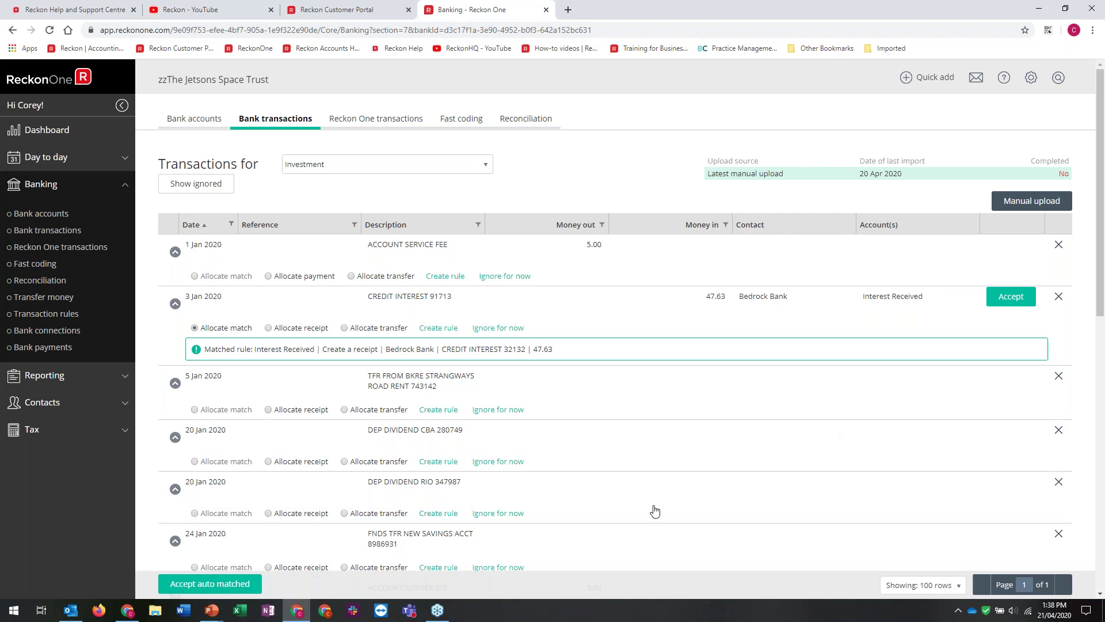
{"action": "scroll", "coordinate": [655, 510], "scroll_direction": "down", "scroll_amount": 5}
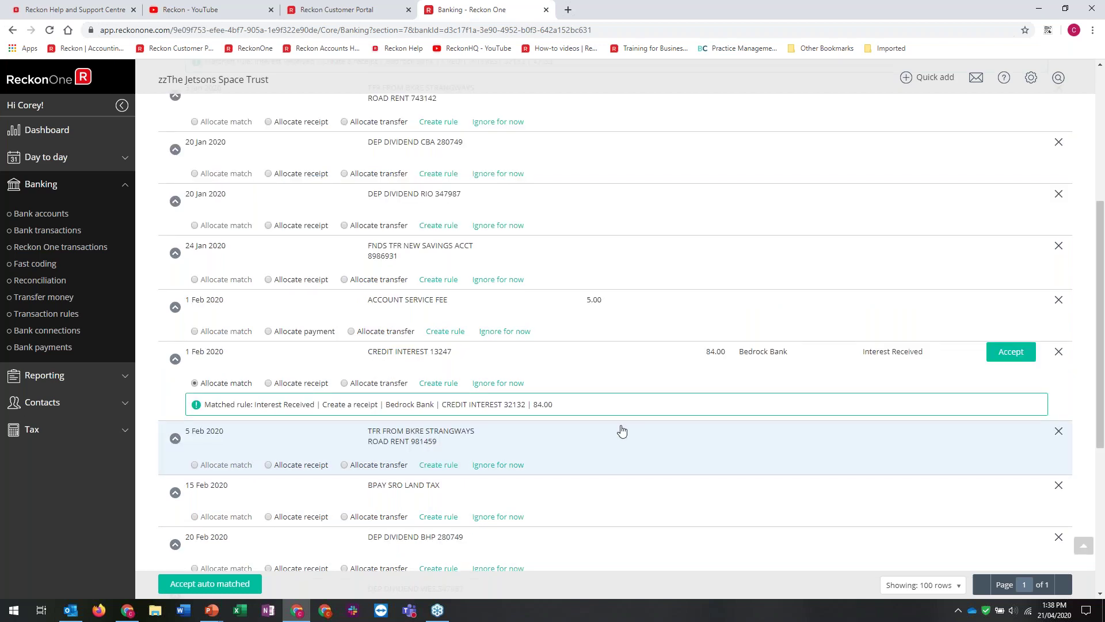
{"action": "scroll", "coordinate": [622, 430], "scroll_direction": "down", "scroll_amount": 4}
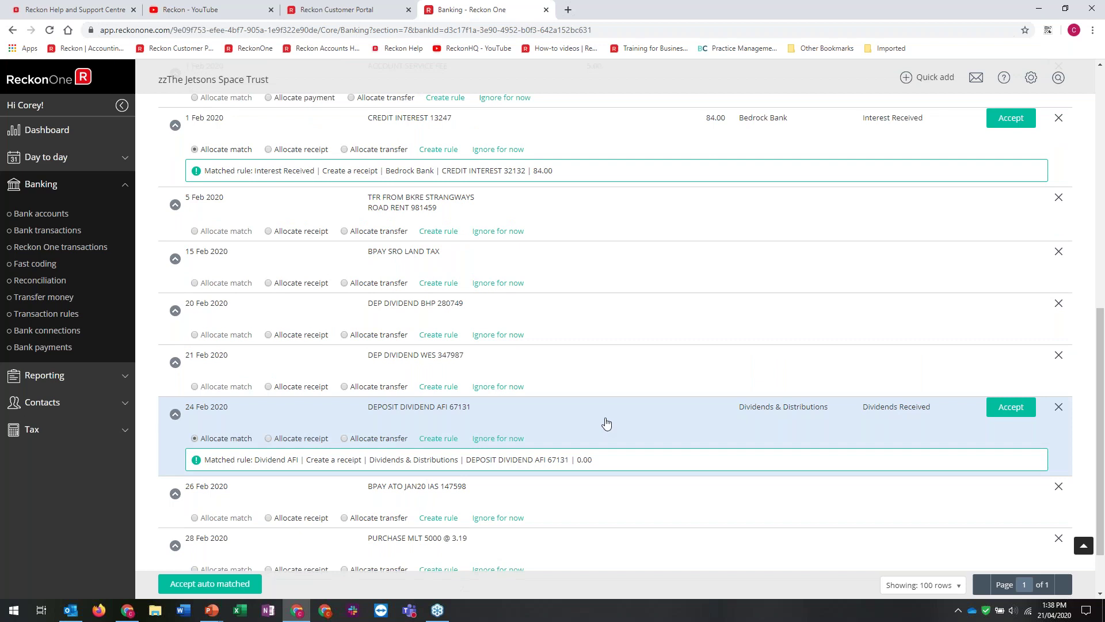
{"action": "scroll", "coordinate": [607, 424], "scroll_direction": "down", "scroll_amount": 2}
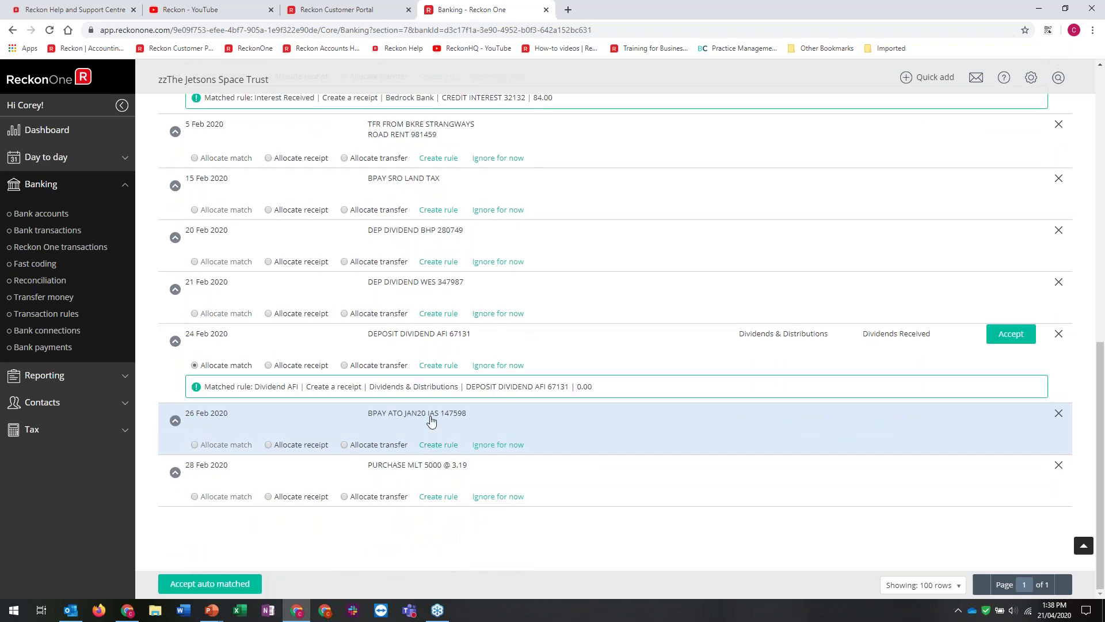
{"action": "scroll", "coordinate": [432, 420], "scroll_direction": "up", "scroll_amount": 5}
{"action": "scroll", "coordinate": [436, 414], "scroll_direction": "up", "scroll_amount": 5}
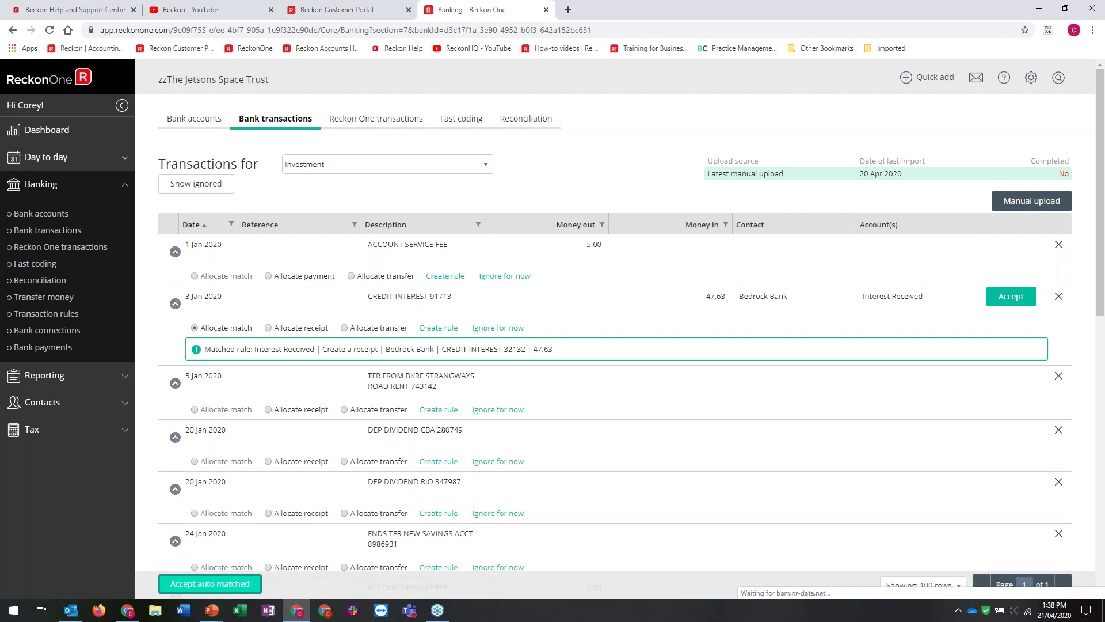
{"action": "left_click", "coordinate": [210, 583]}
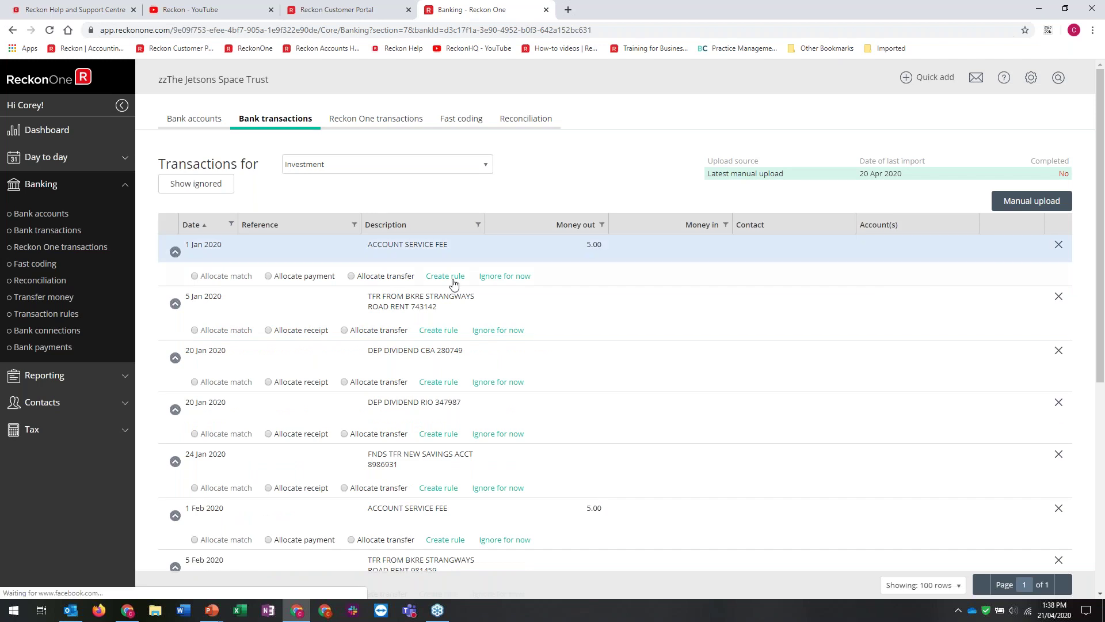
Create an ACCOUNT SERVICE FEE rule with contact Bedrock Bank and account Bank Charges
{"action": "left_click", "coordinate": [453, 280]}
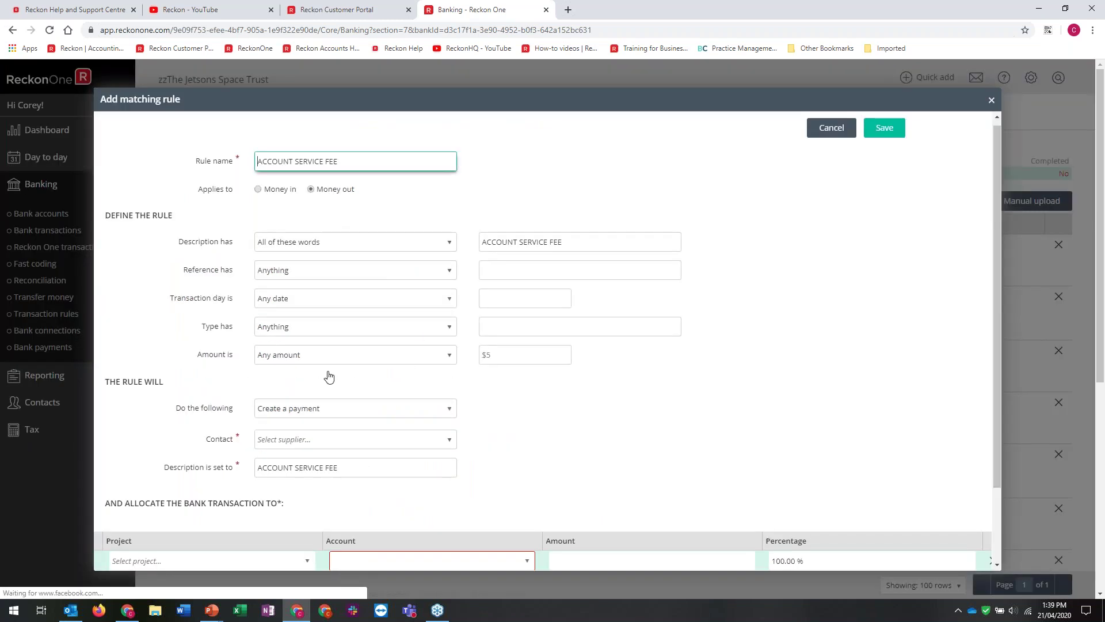
{"action": "left_click", "coordinate": [263, 439]}
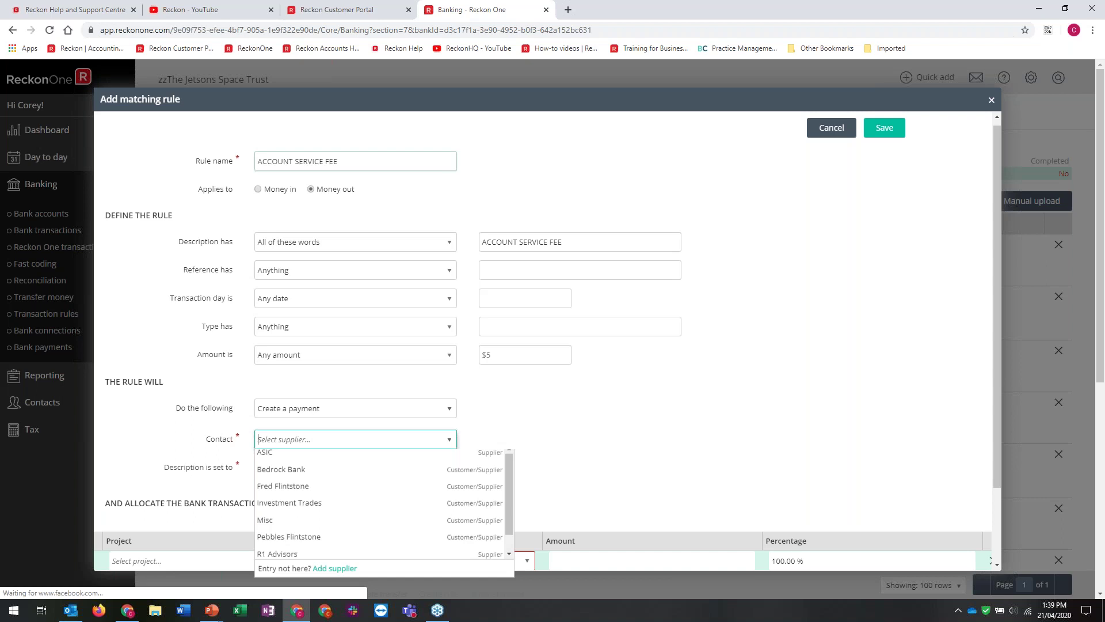
{"action": "left_click", "coordinate": [281, 475]}
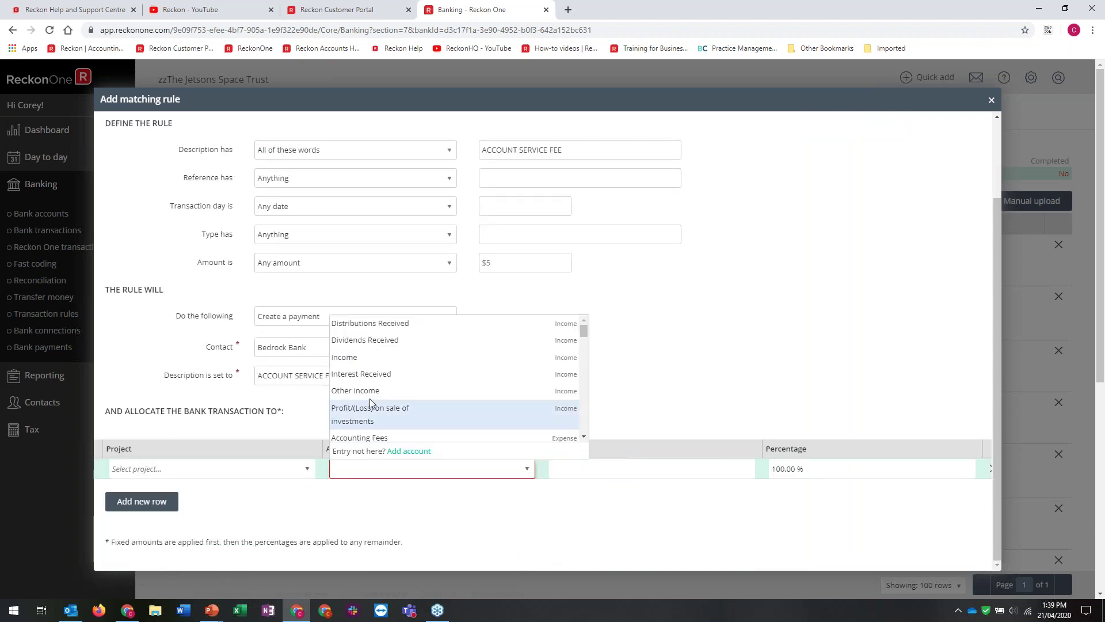
{"action": "scroll", "coordinate": [378, 371], "scroll_direction": "down", "scroll_amount": 1}
{"action": "scroll", "coordinate": [351, 344], "scroll_direction": "down", "scroll_amount": 1}
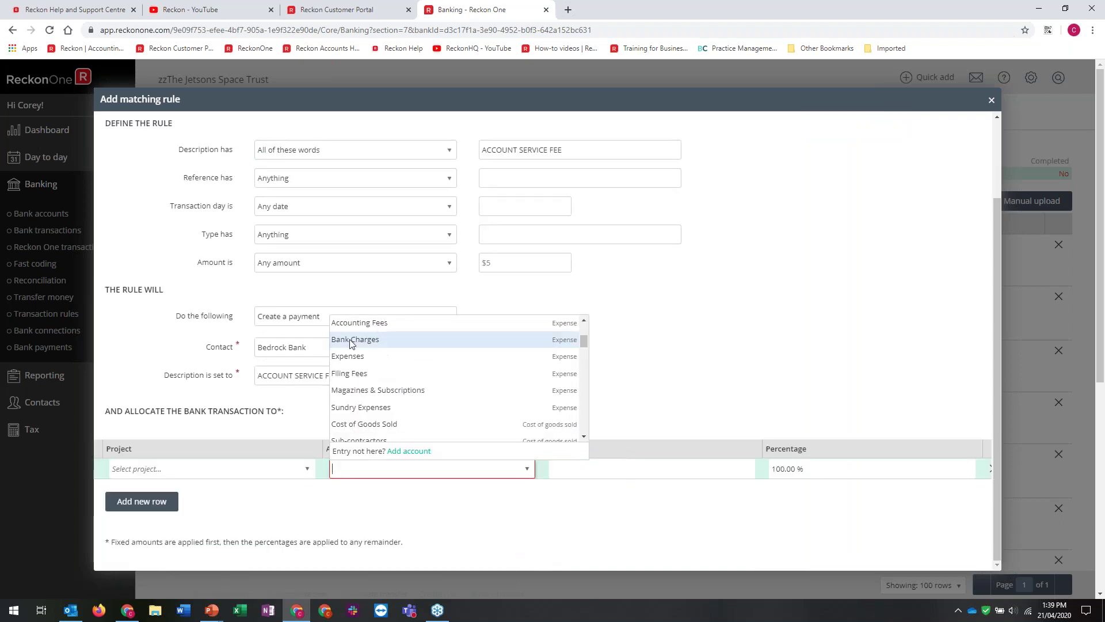
{"action": "left_click", "coordinate": [352, 340]}
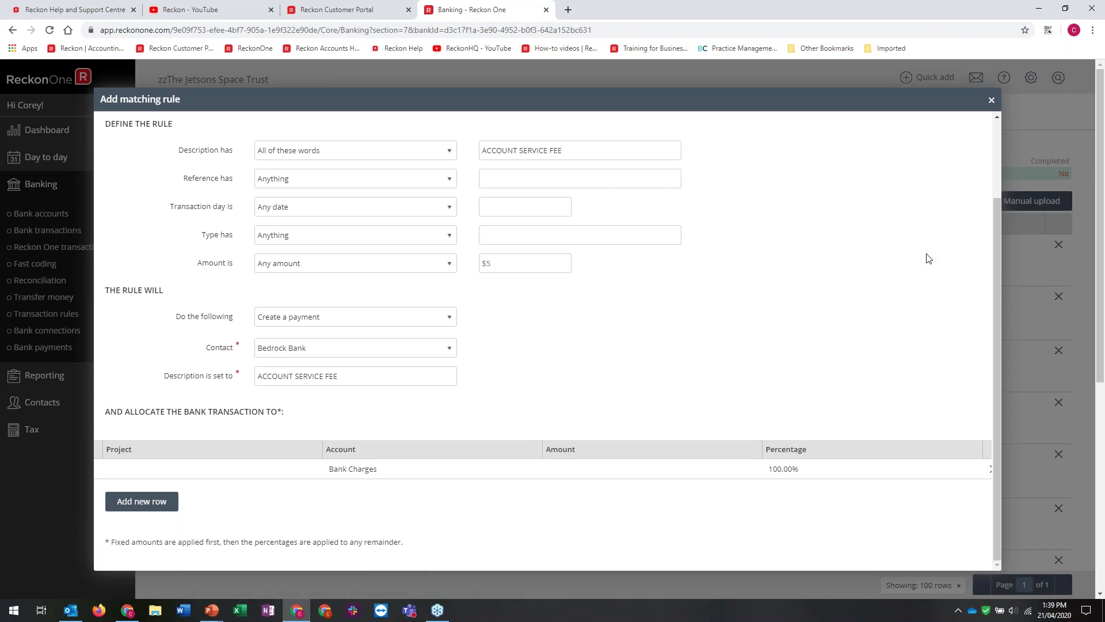
{"action": "scroll", "coordinate": [925, 253], "scroll_direction": "up", "scroll_amount": 1}
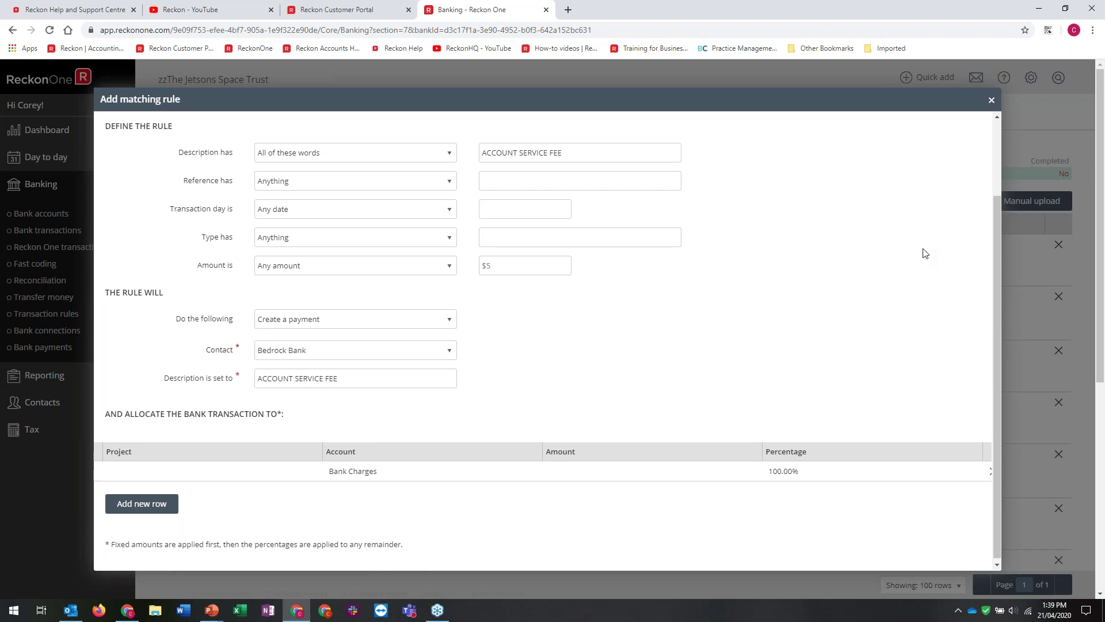
{"action": "scroll", "coordinate": [925, 253], "scroll_direction": "up", "scroll_amount": 1}
{"action": "scroll", "coordinate": [925, 253], "scroll_direction": "up", "scroll_amount": 2}
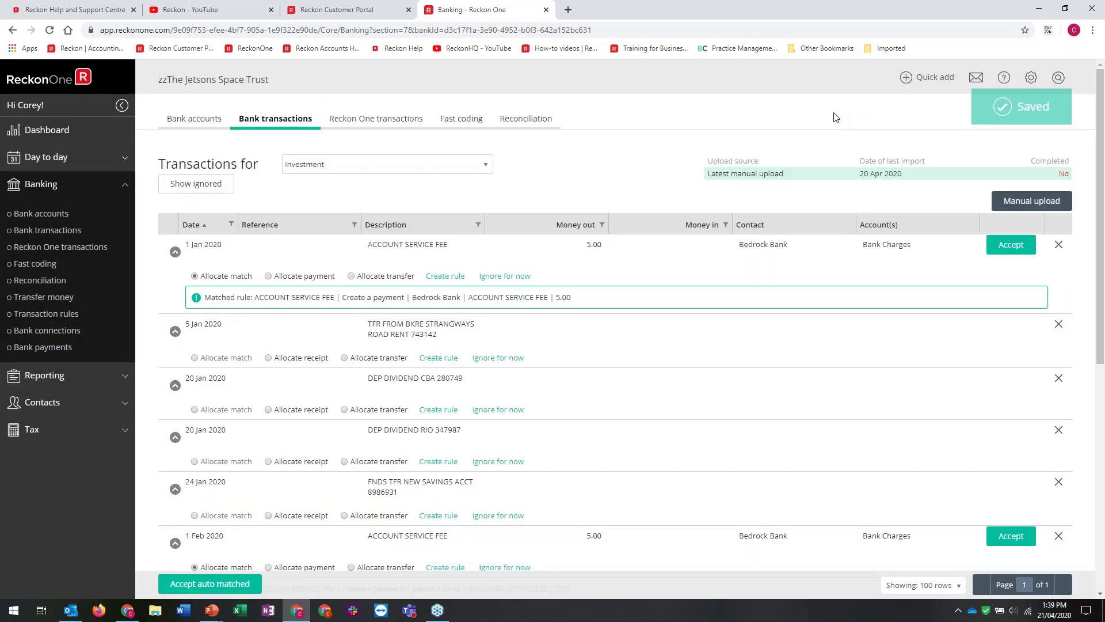
Accept the matched service fees, then code the 5 Jan rent to Misc, Other Income and accept it
{"action": "left_click", "coordinate": [213, 584]}
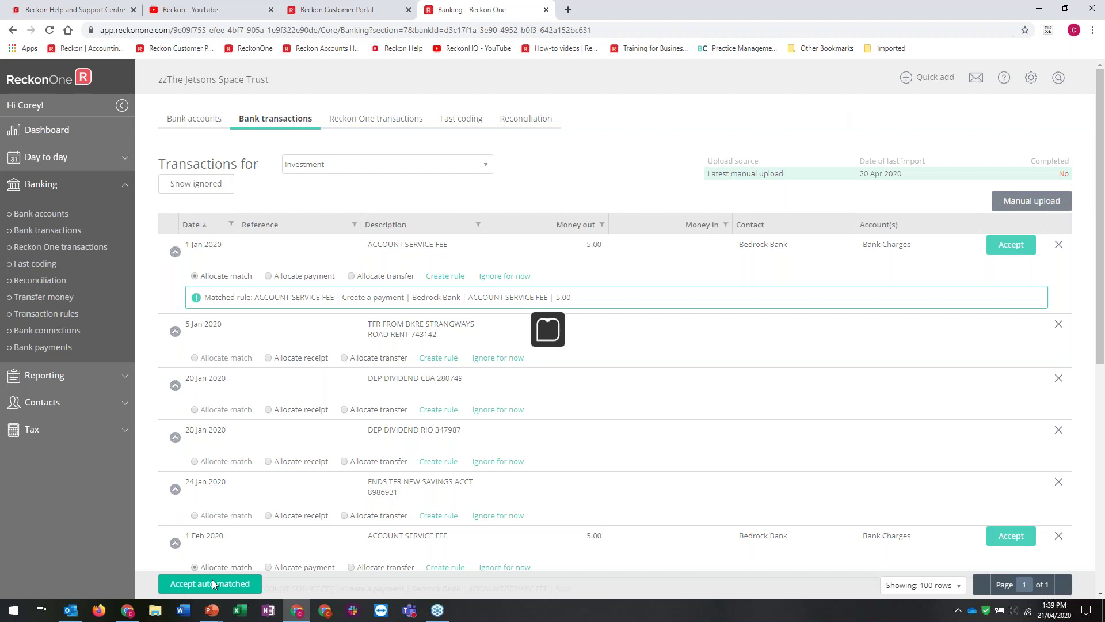
{"action": "left_click", "coordinate": [822, 269]}
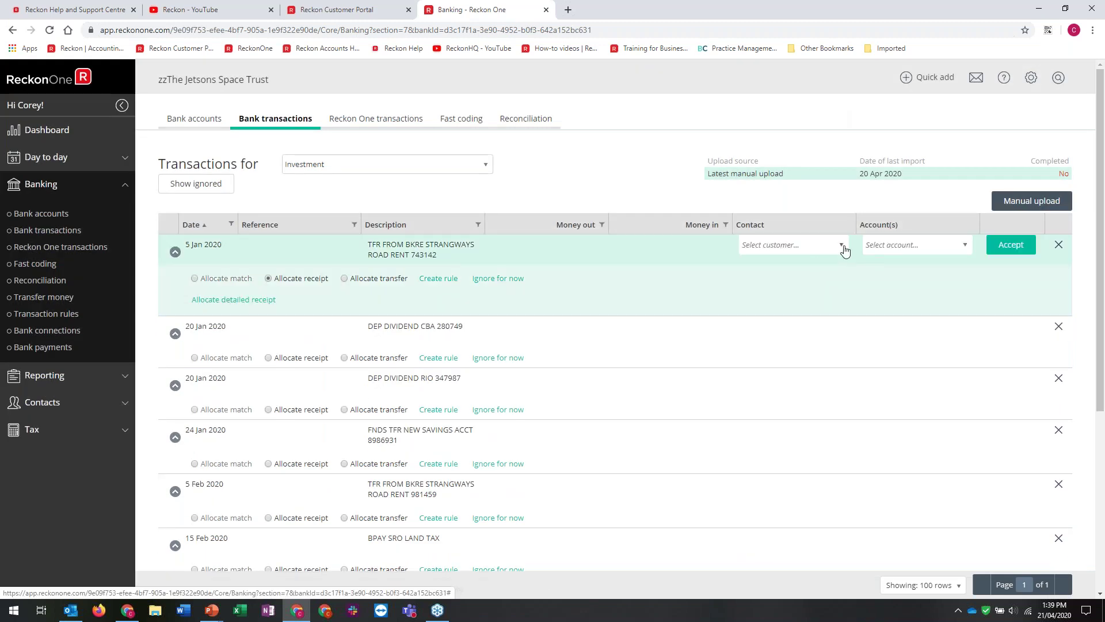
{"action": "left_click", "coordinate": [842, 246]}
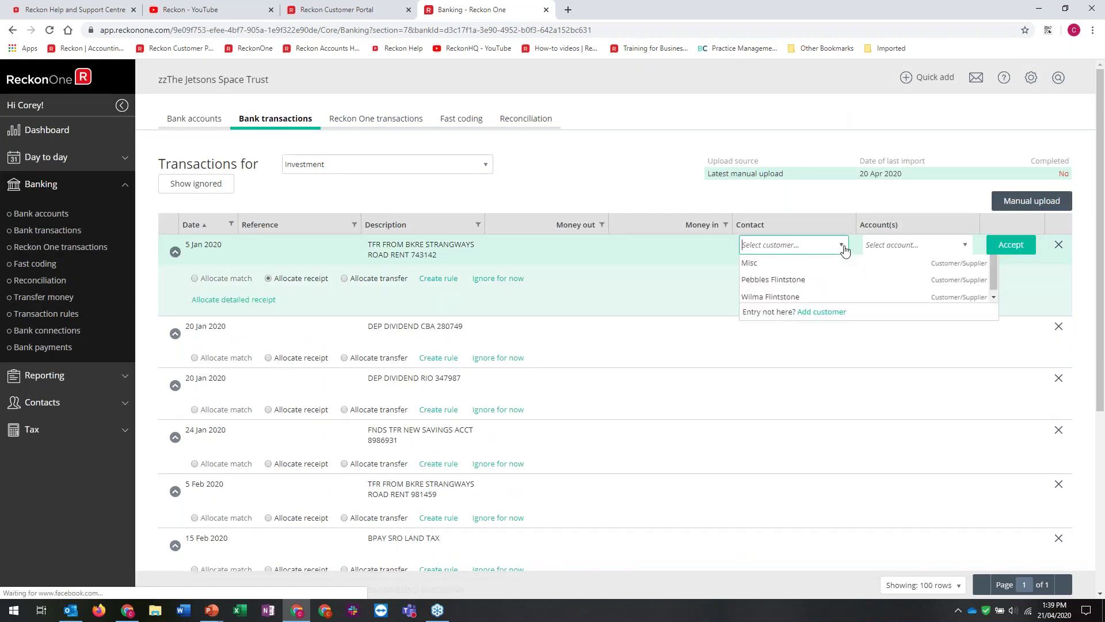
{"action": "key", "text": "Tab"}
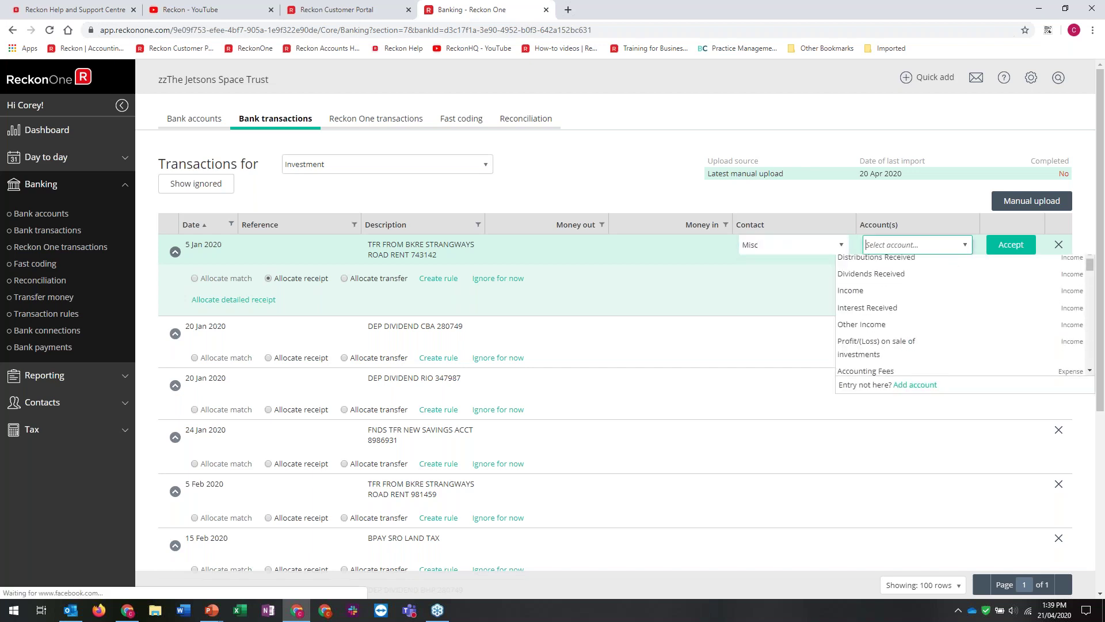
{"action": "left_click", "coordinate": [882, 327]}
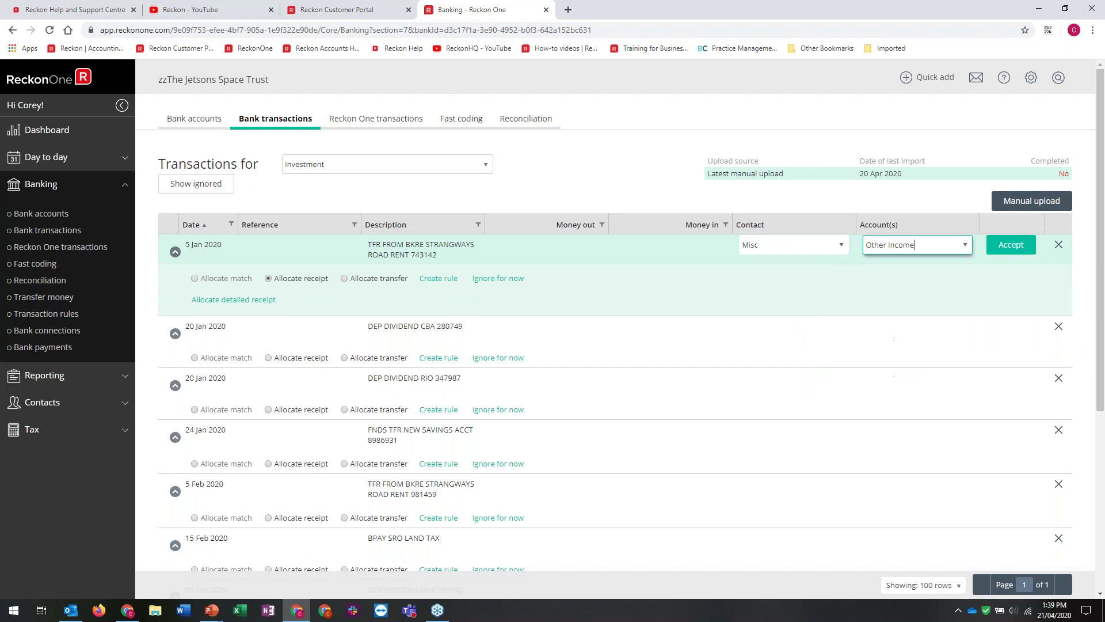
{"action": "left_click", "coordinate": [1007, 246]}
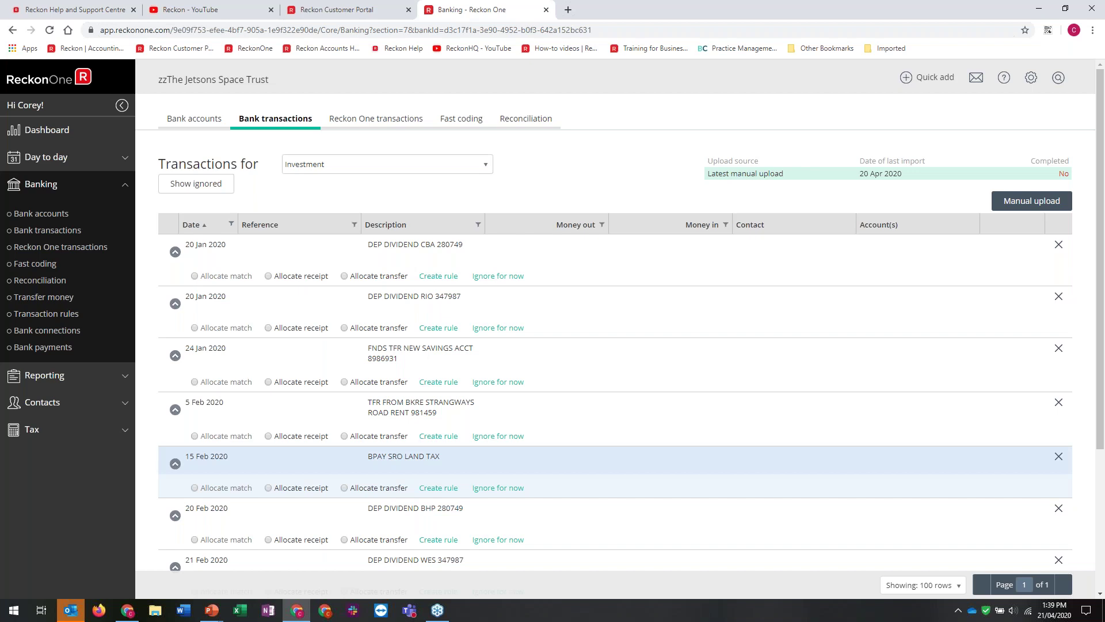
Start allocating the 15 Feb land tax row as a receipt
{"action": "left_click", "coordinate": [269, 488]}
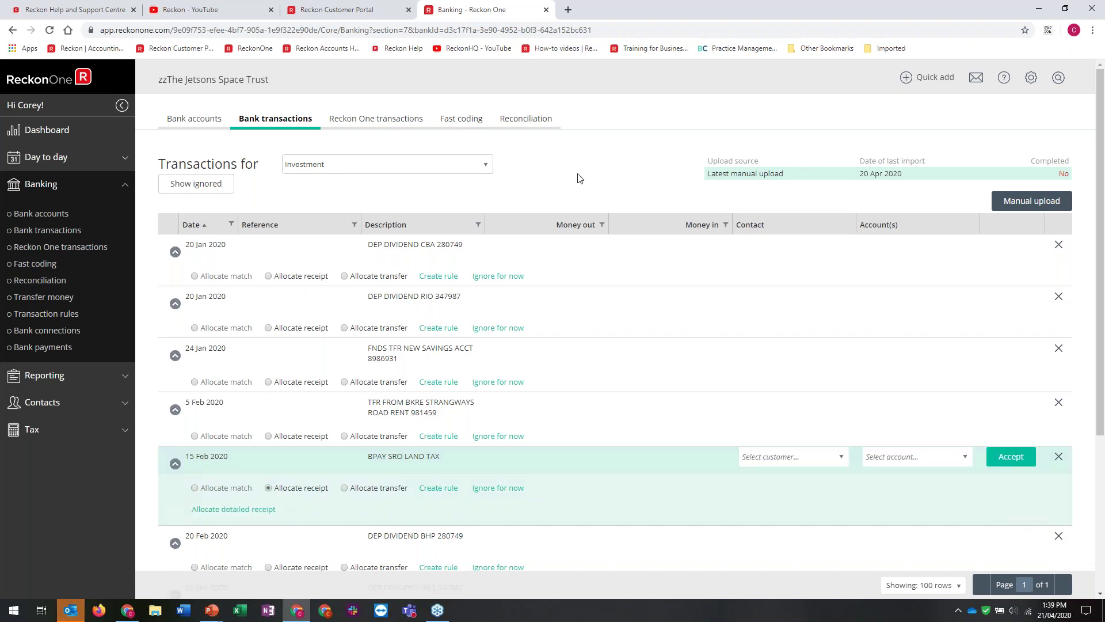
{"action": "scroll", "coordinate": [587, 253], "scroll_direction": "down", "scroll_amount": 4}
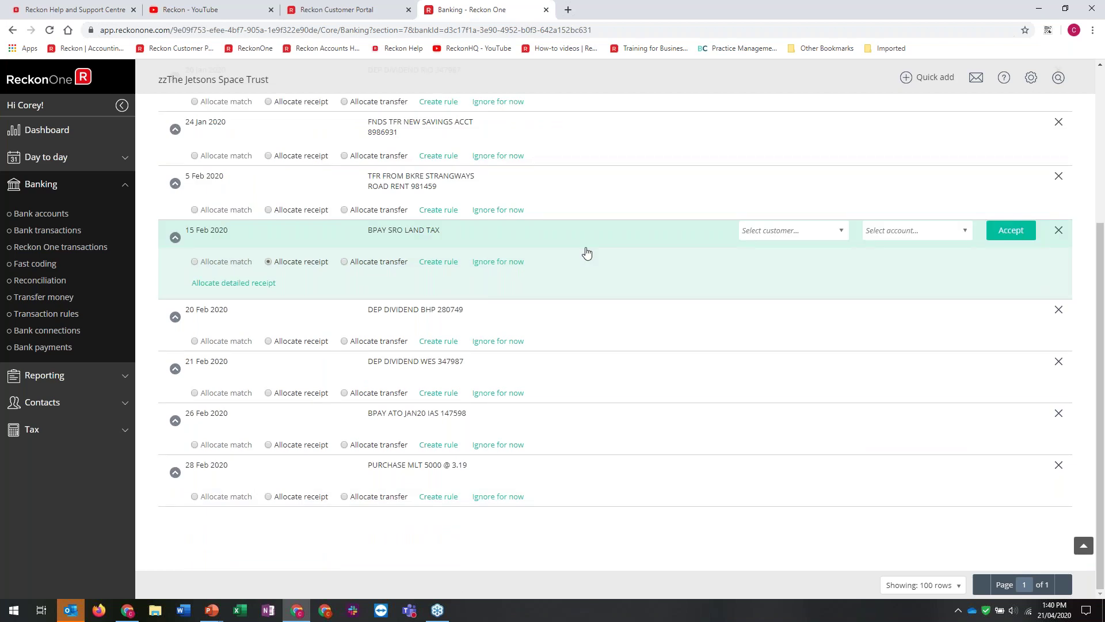
{"action": "scroll", "coordinate": [586, 253], "scroll_direction": "up", "scroll_amount": 4}
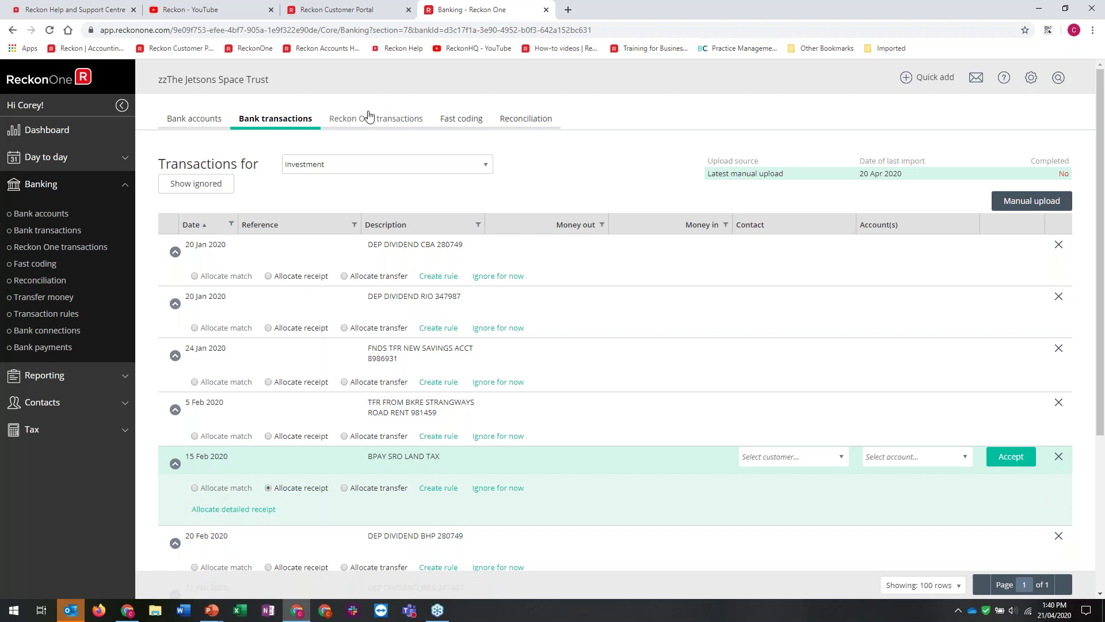
Browse the Reckon One transactions, Fast coding, Reconciliation and Transaction rules pages, then open Reporting > Budgets
{"action": "left_click", "coordinate": [367, 116]}
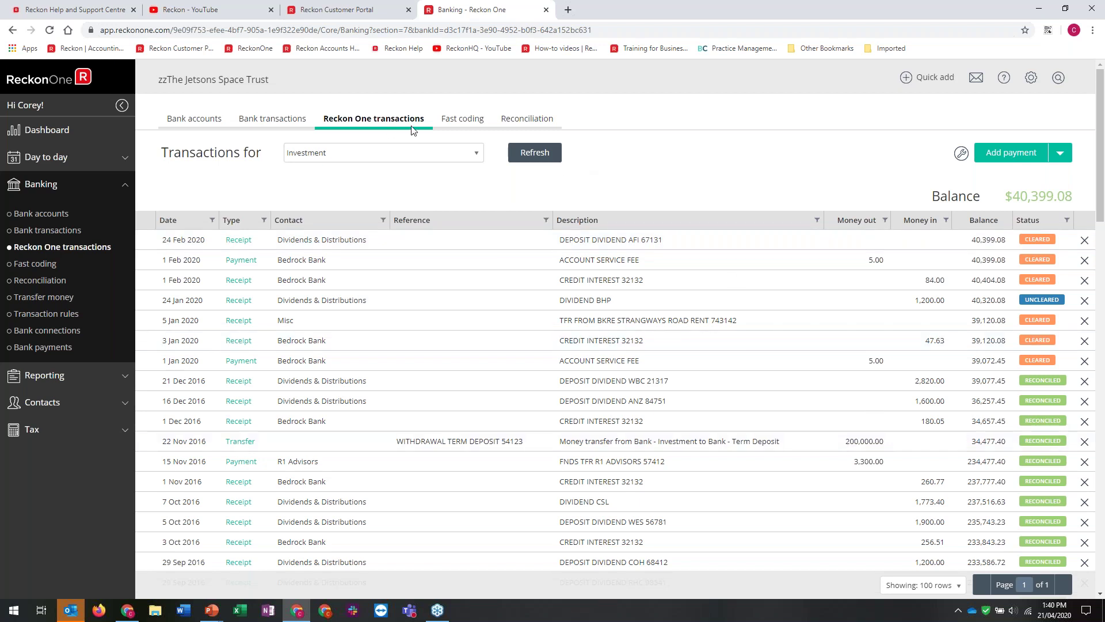
{"action": "left_click", "coordinate": [468, 120]}
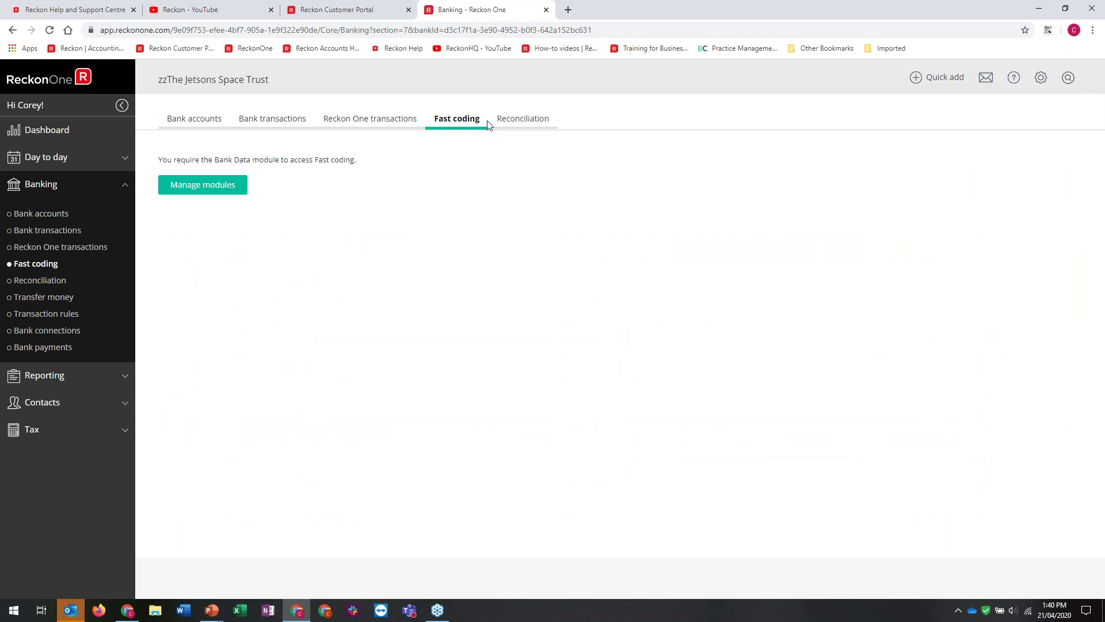
{"action": "left_click", "coordinate": [513, 122]}
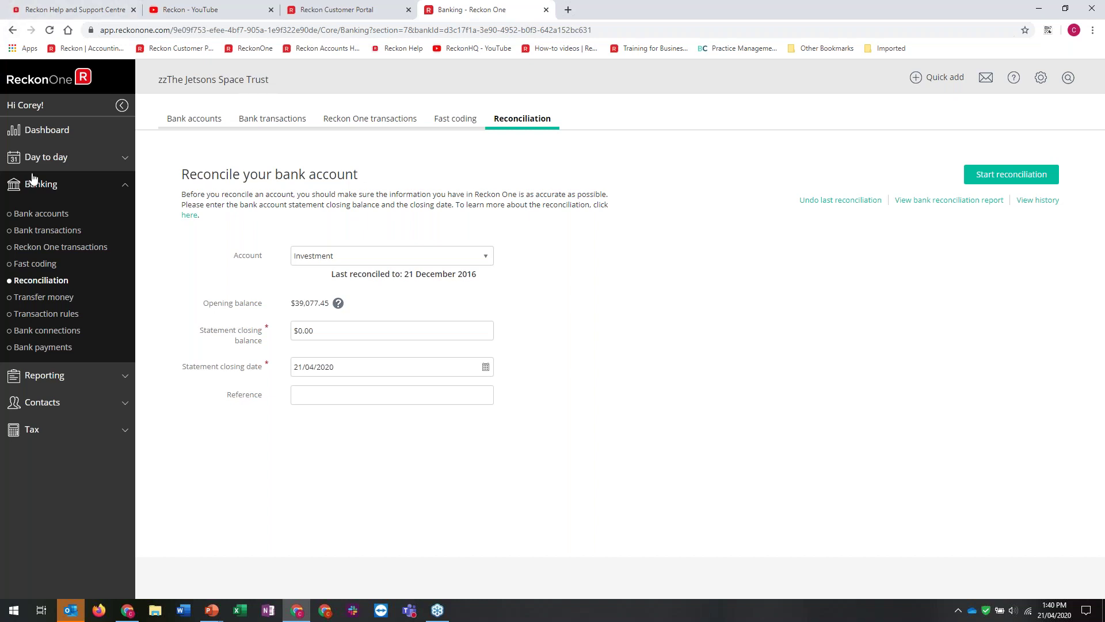
{"action": "left_click", "coordinate": [50, 314]}
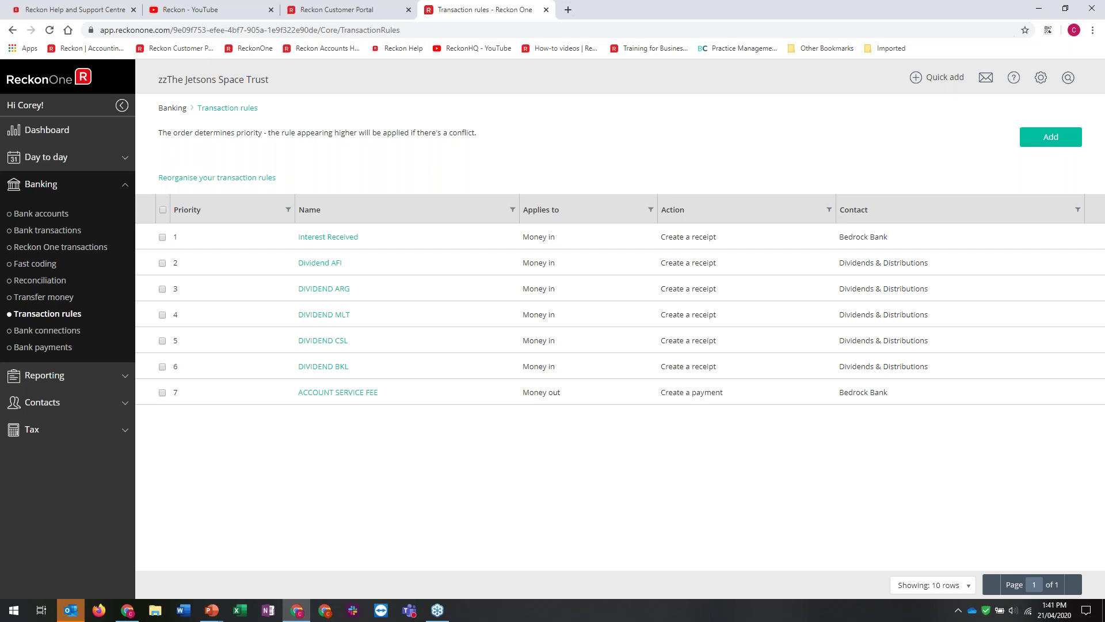
{"action": "left_click", "coordinate": [51, 375]}
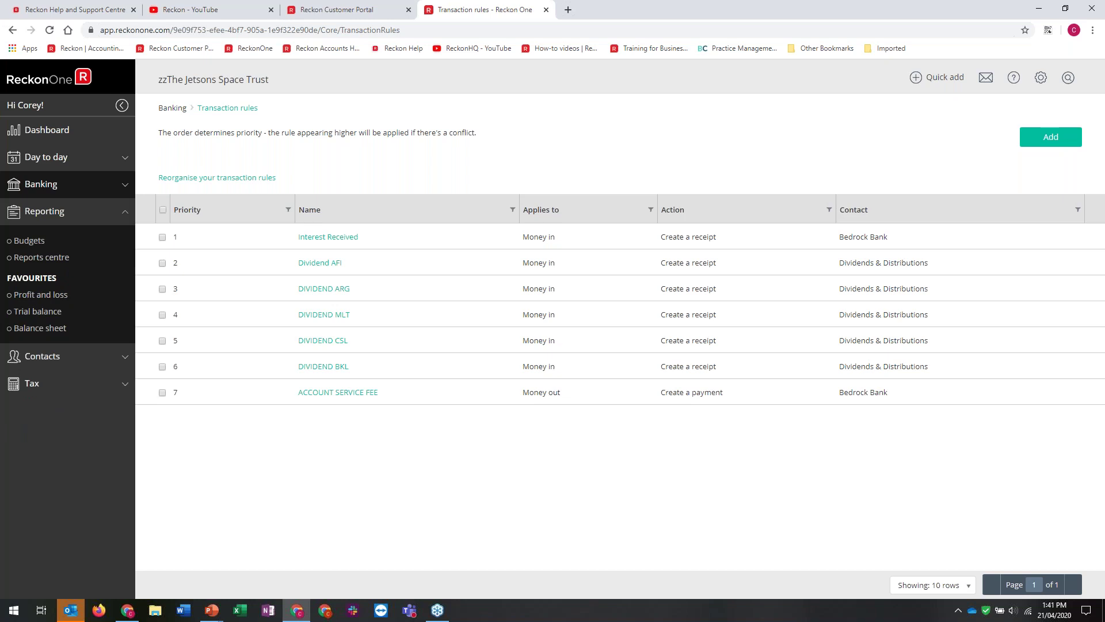
{"action": "left_click", "coordinate": [29, 241]}
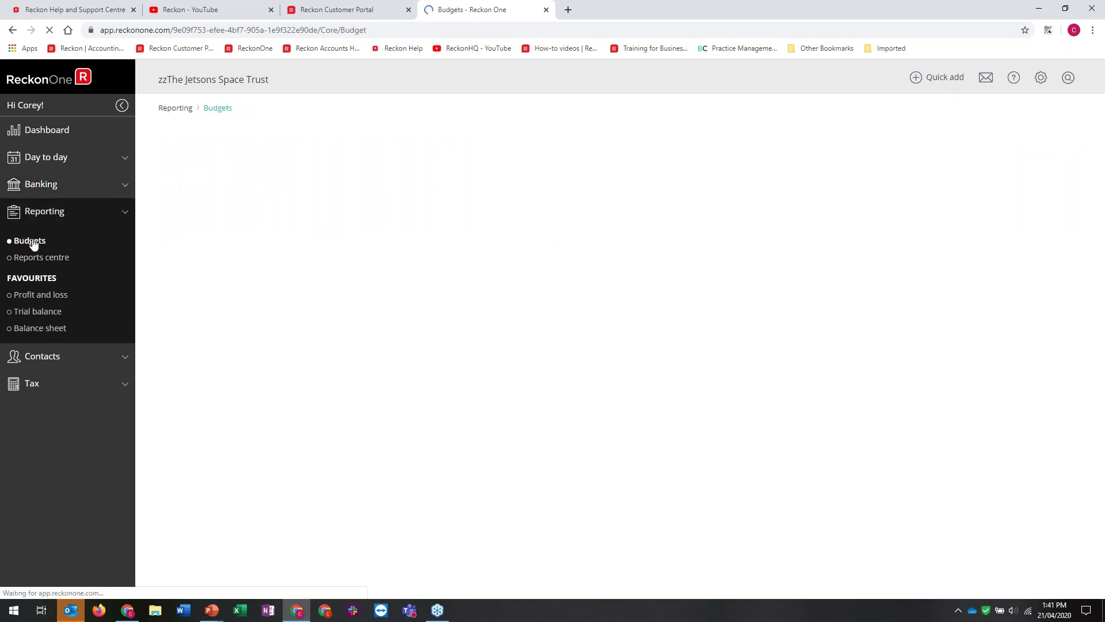
Add a zero-value budget named '2020' spanning July 2019 to June 2020
{"action": "left_click", "coordinate": [978, 144]}
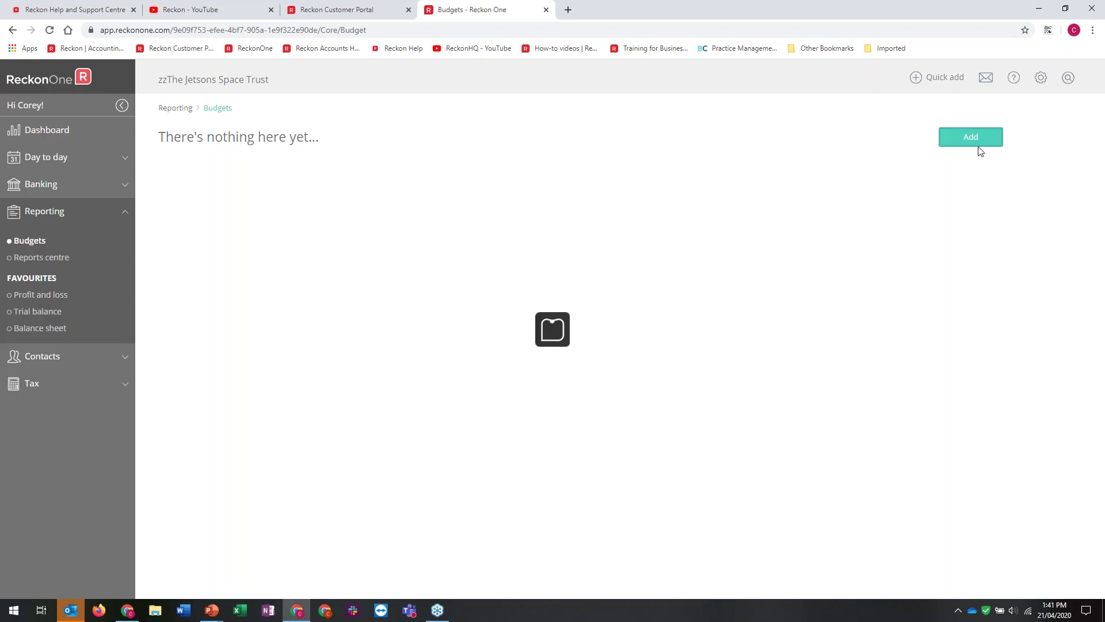
{"action": "type", "text": "2020"}
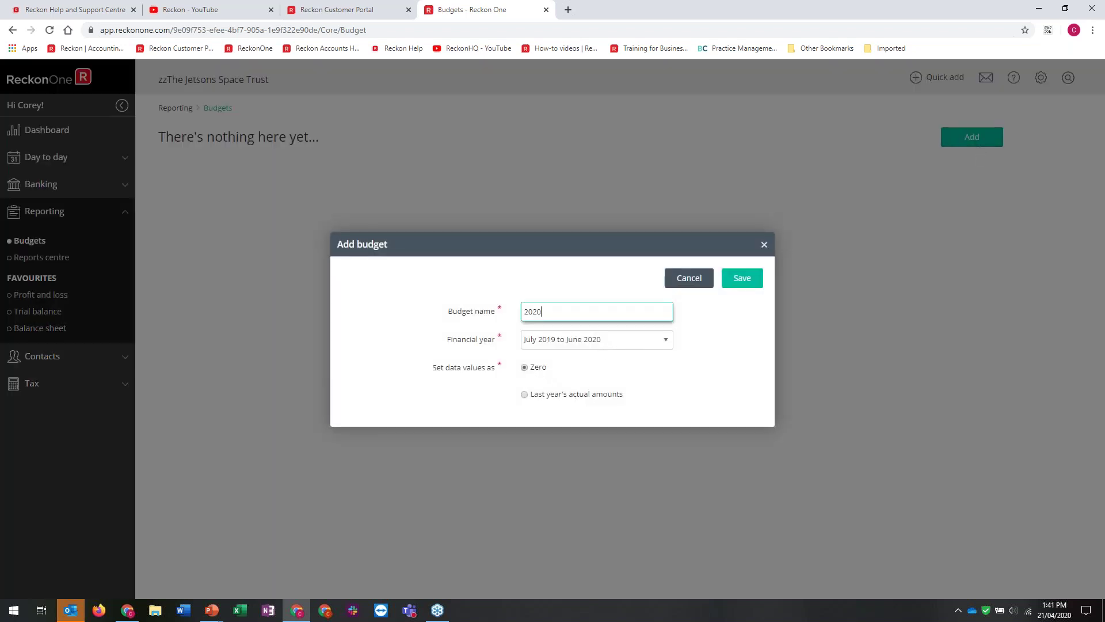
{"action": "left_click", "coordinate": [736, 282]}
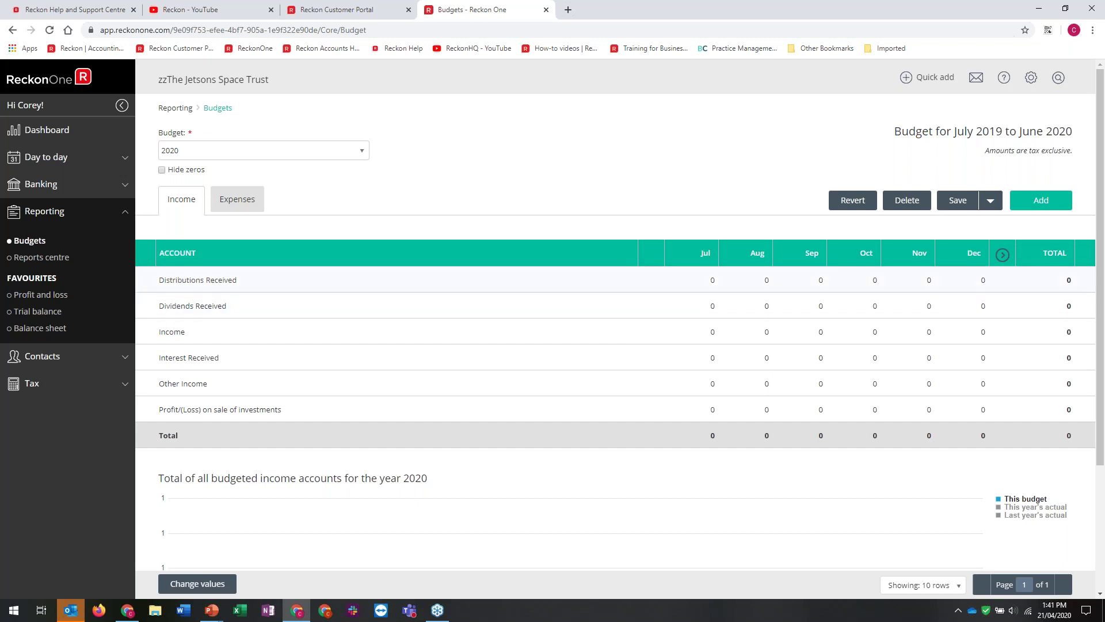
{"action": "left_click", "coordinate": [813, 288]}
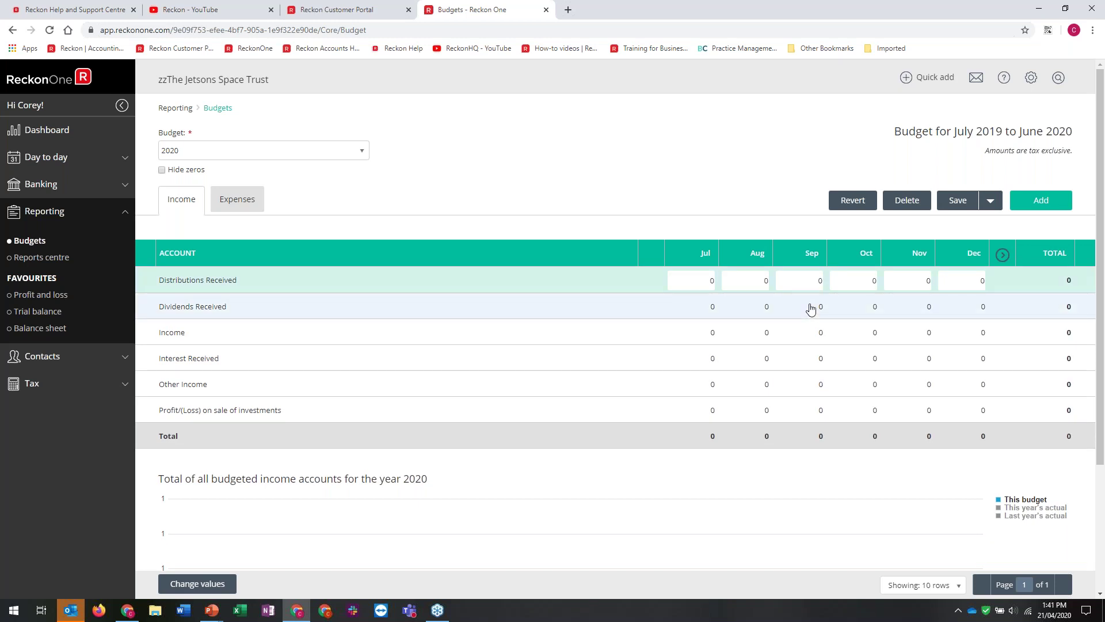
Budget Distributions Received at 100 in July and 100 in October
{"action": "left_click", "coordinate": [693, 280]}
{"action": "type", "text": "100"}
{"action": "key", "text": "Tab"}
{"action": "left_click", "coordinate": [812, 279]}
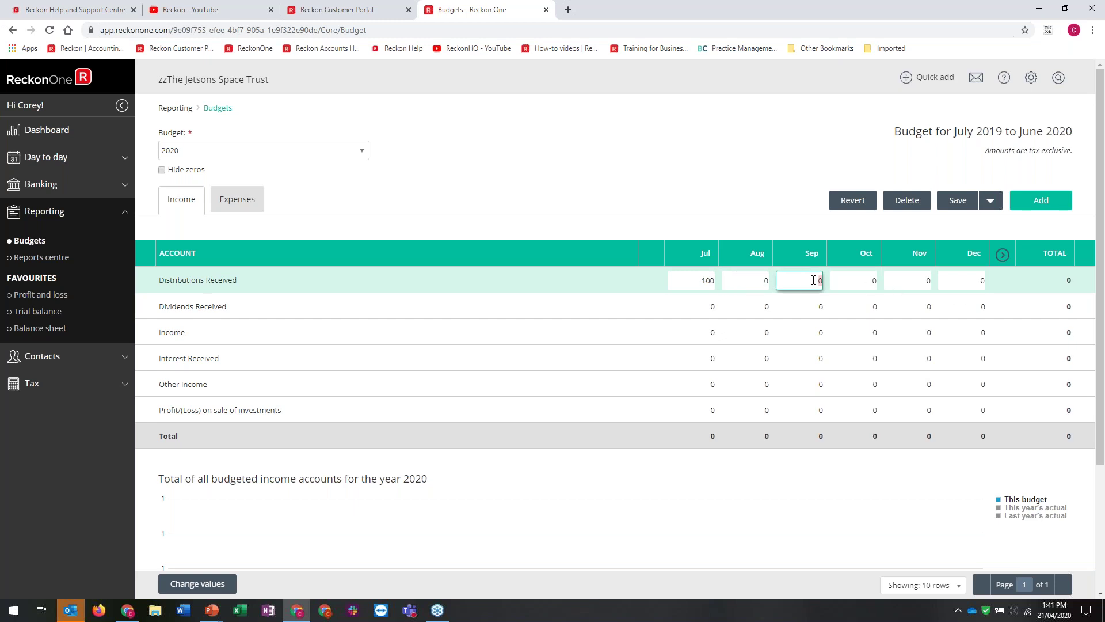
{"action": "left_click", "coordinate": [864, 280]}
{"action": "type", "text": "100"}
{"action": "left_click", "coordinate": [921, 280]}
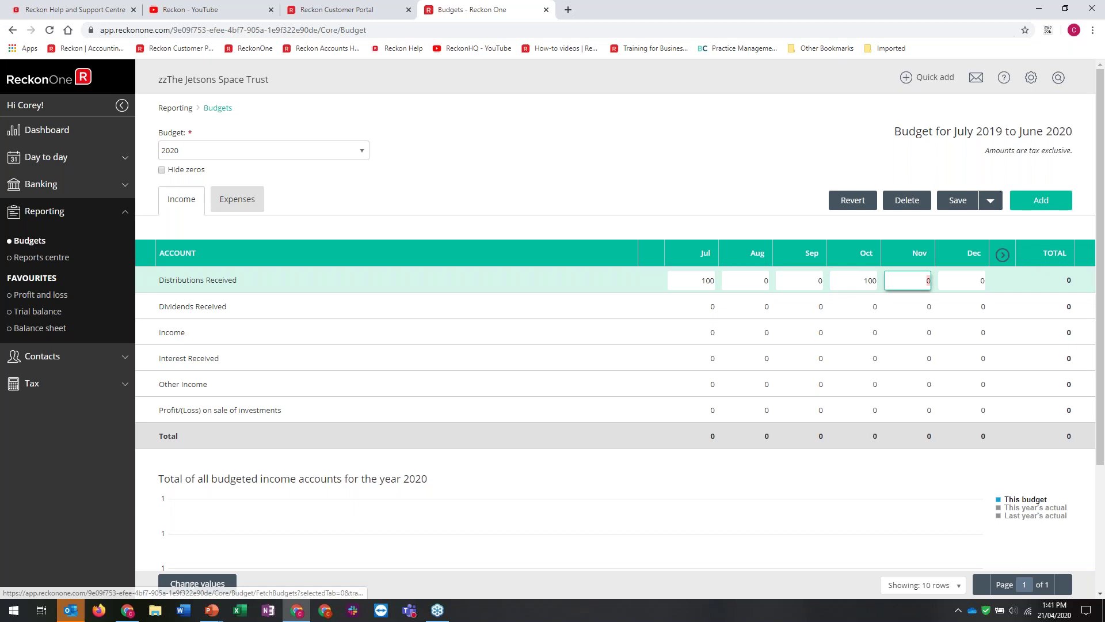
Budget Dividends Received at 500 in July and 600 in October
{"action": "left_click", "coordinate": [742, 310]}
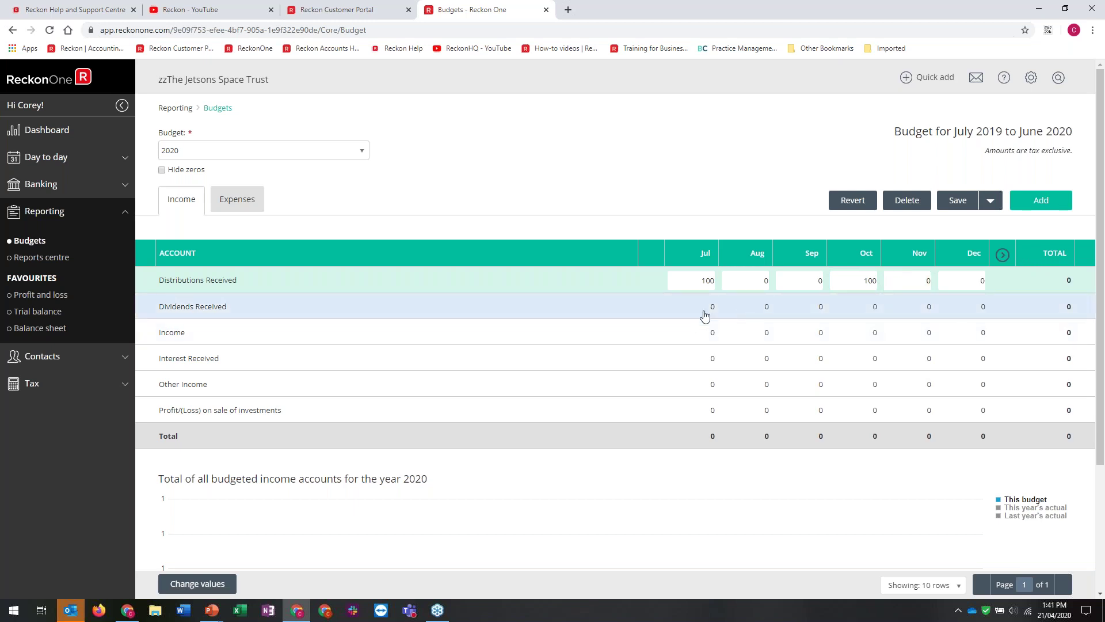
{"action": "type", "text": "500"}
{"action": "key", "text": "Tab"}
{"action": "left_click", "coordinate": [860, 308]}
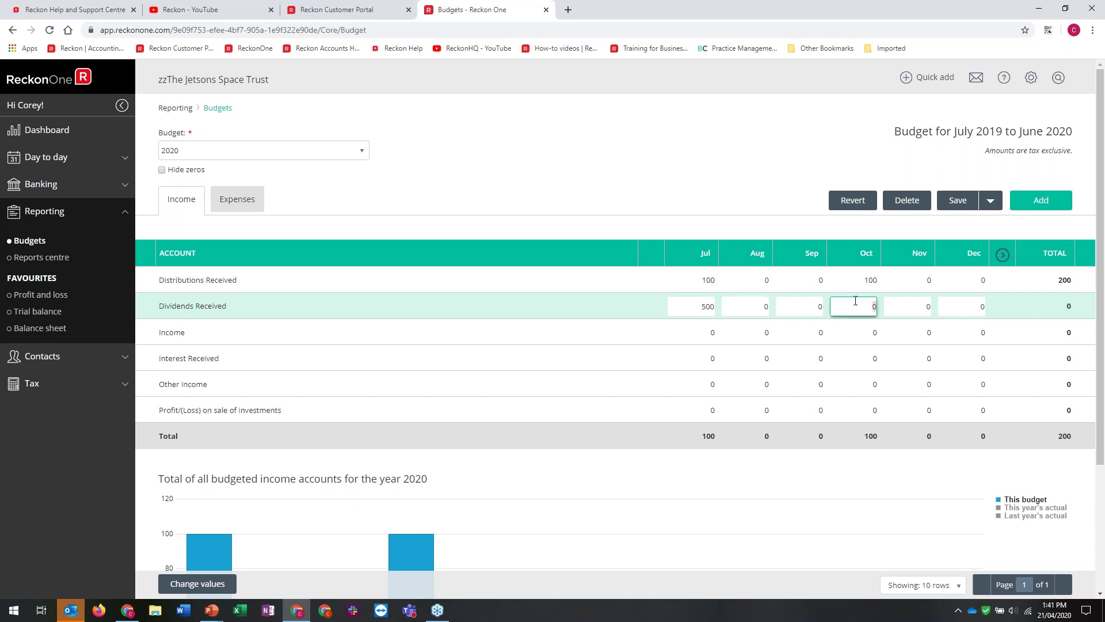
{"action": "type", "text": "600"}
{"action": "key", "text": "Tab"}
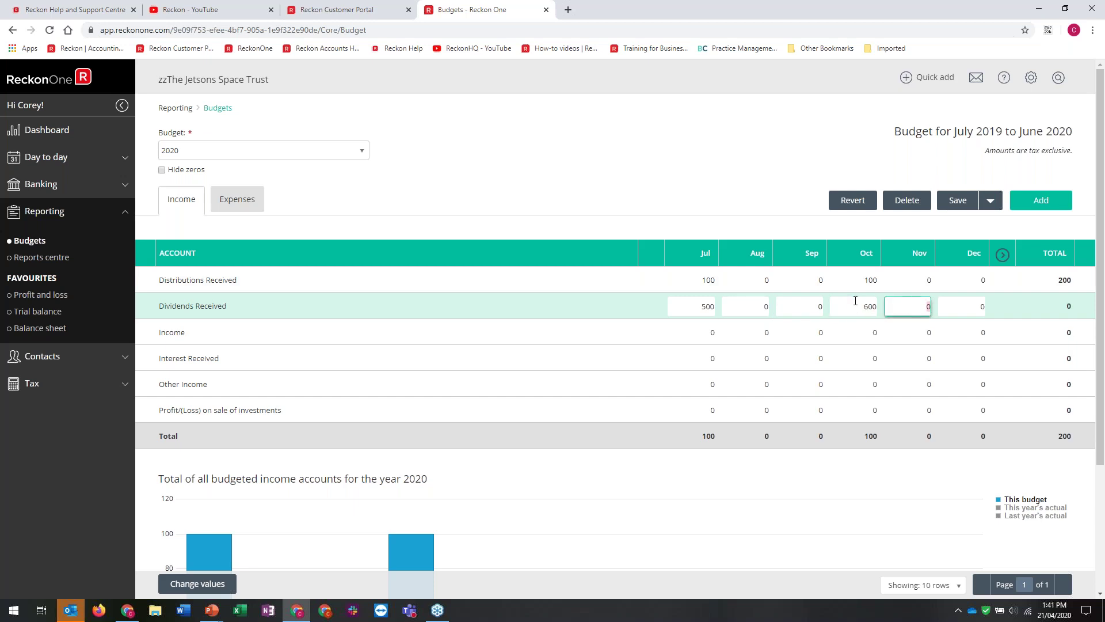
{"action": "key", "text": "Tab"}
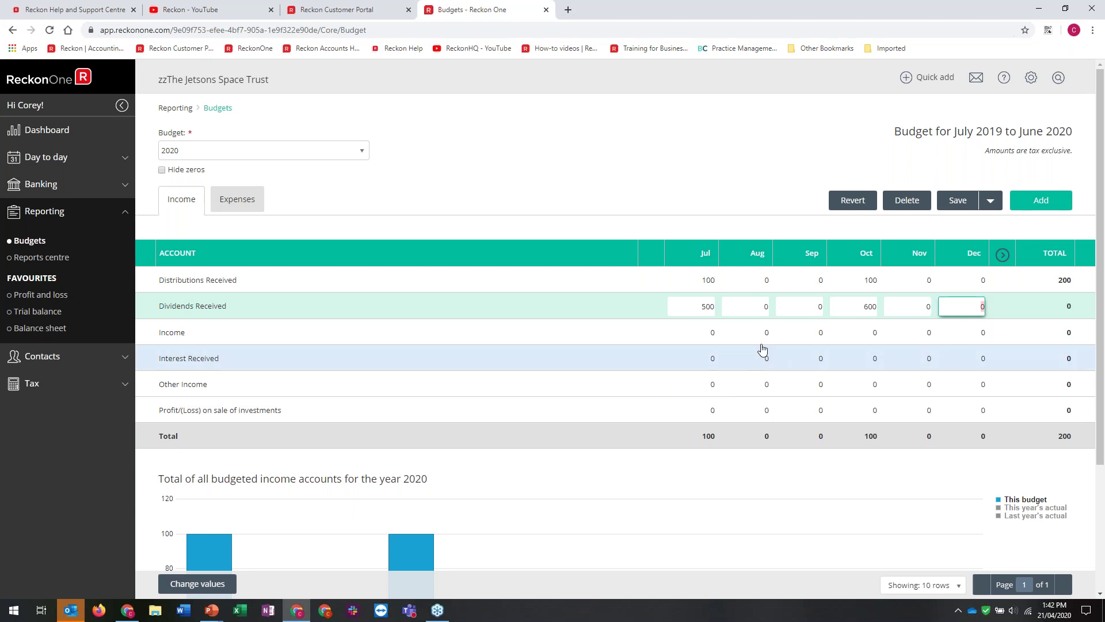
{"action": "left_click", "coordinate": [187, 585]}
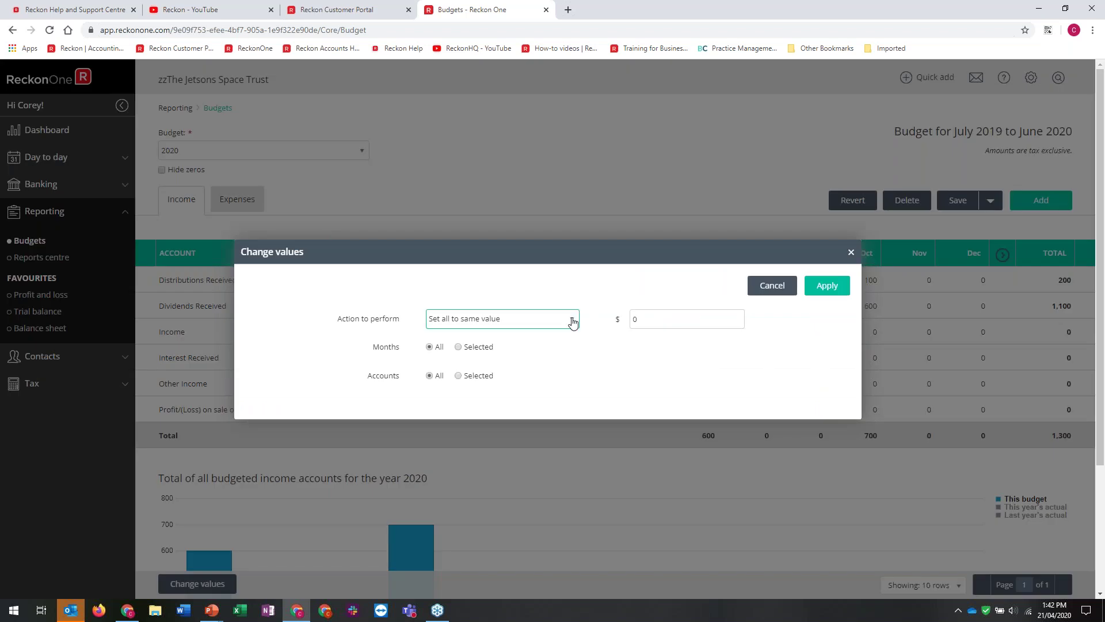
Use Set all to same value to give only Interest Received 10 in every month
{"action": "left_click", "coordinate": [570, 320]}
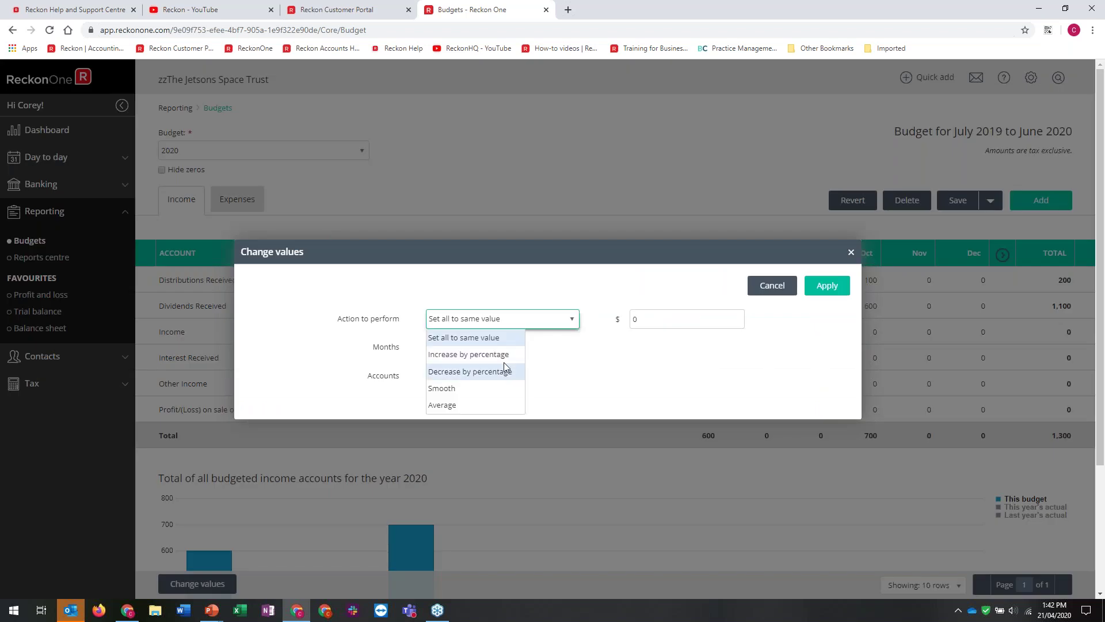
{"action": "left_click", "coordinate": [568, 290]}
{"action": "left_click", "coordinate": [635, 319]}
{"action": "type", "text": "10"}
{"action": "left_click", "coordinate": [429, 346]}
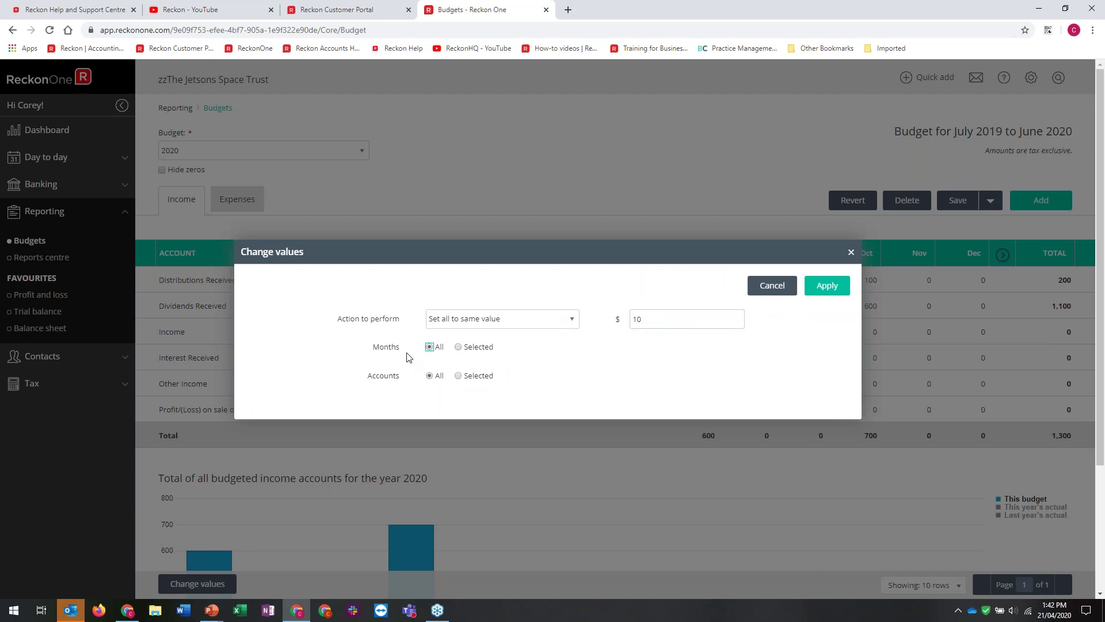
{"action": "left_click", "coordinate": [459, 376]}
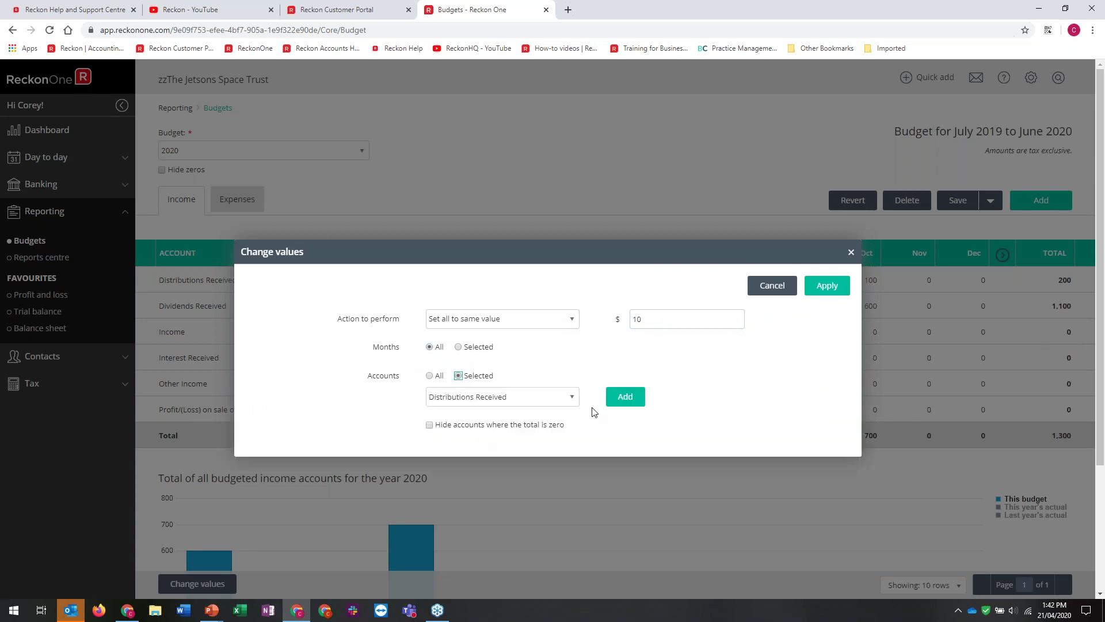
{"action": "left_click", "coordinate": [575, 400]}
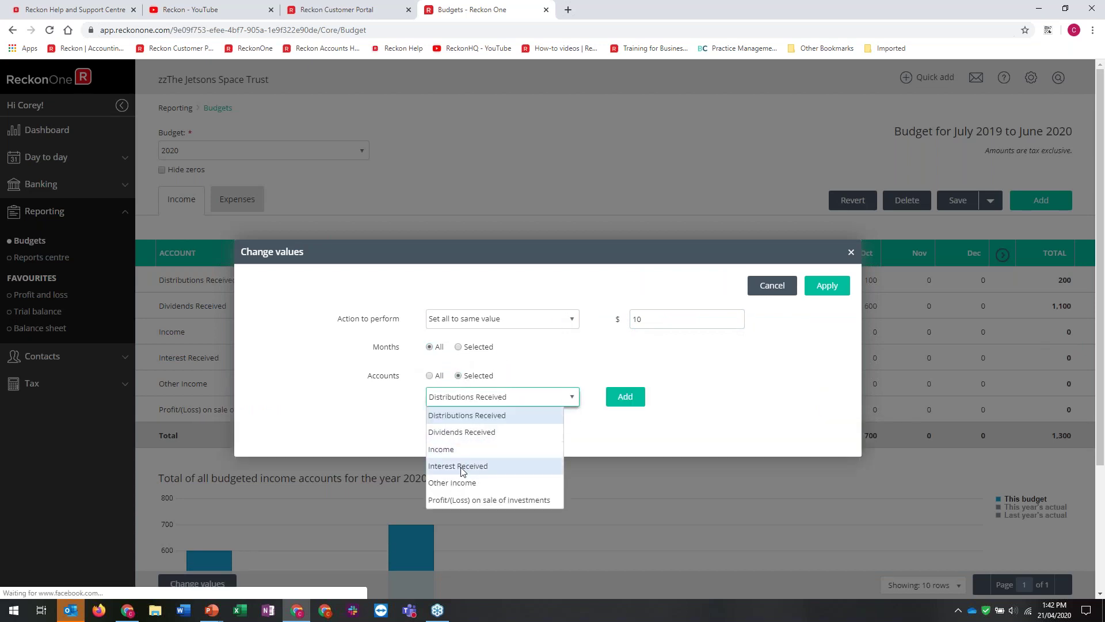
{"action": "left_click", "coordinate": [531, 462]}
{"action": "left_click", "coordinate": [625, 397]}
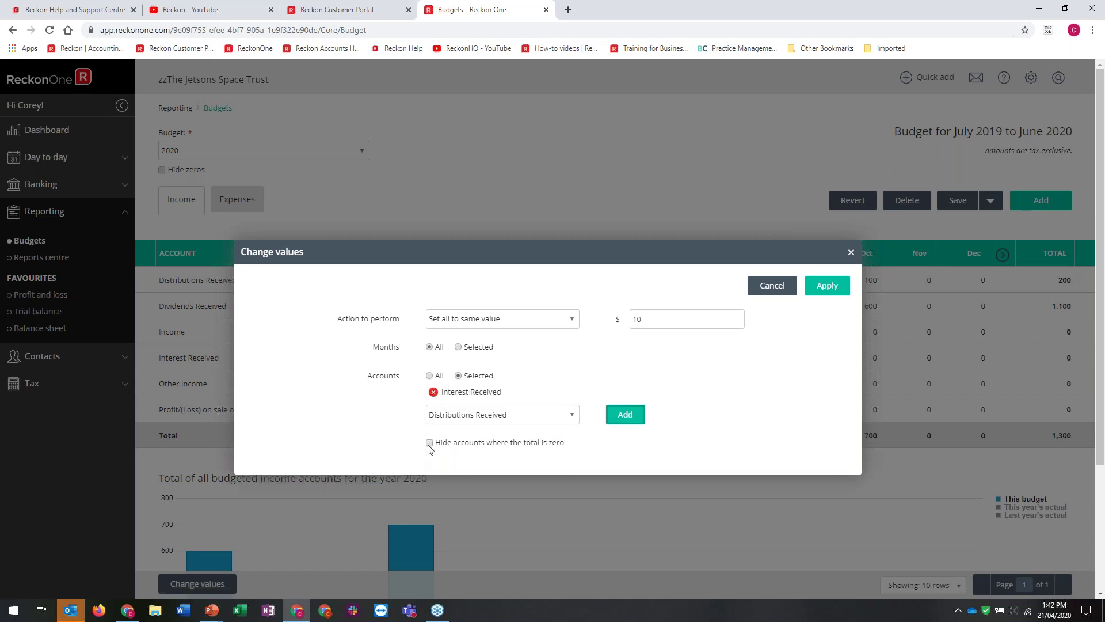
{"action": "left_click", "coordinate": [825, 288]}
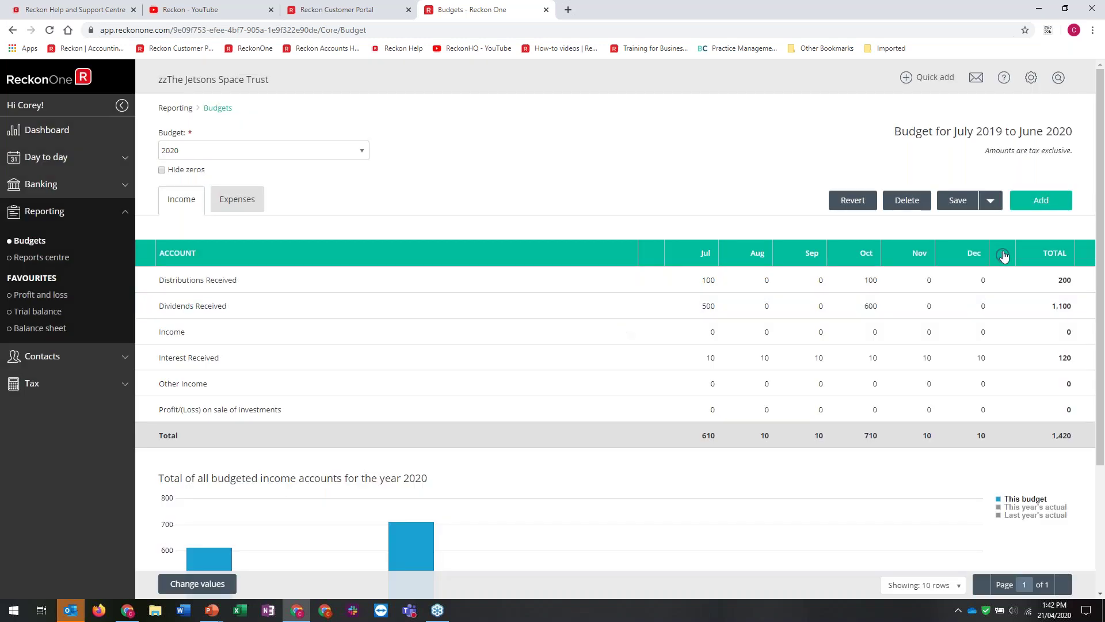
{"action": "left_click", "coordinate": [1003, 255]}
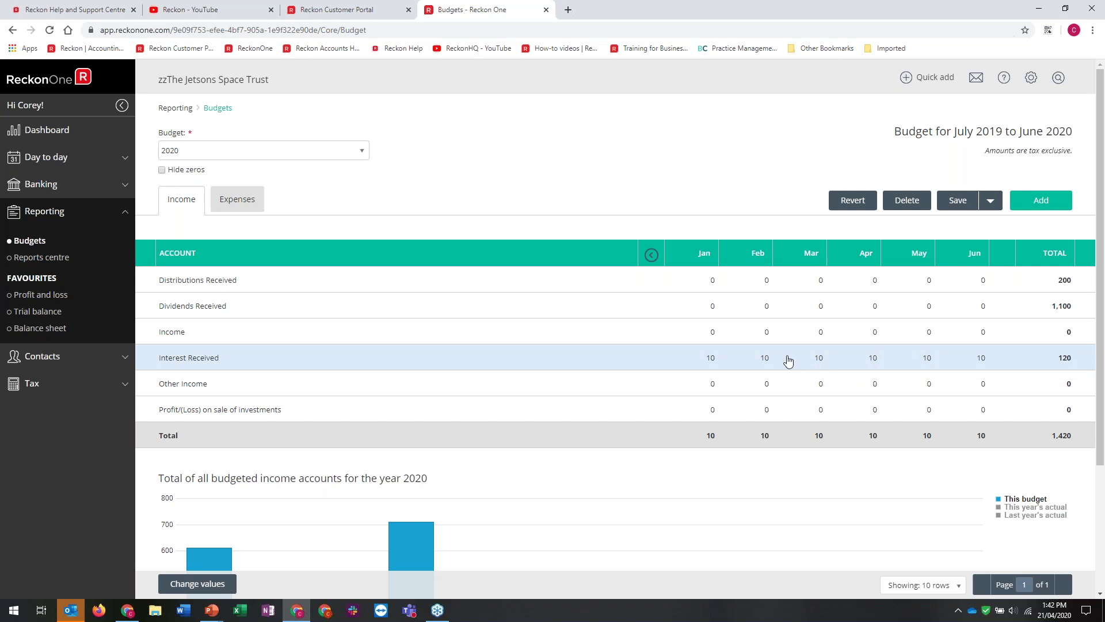
View the expense accounts budget with 100 rows per page
{"action": "left_click", "coordinate": [237, 203]}
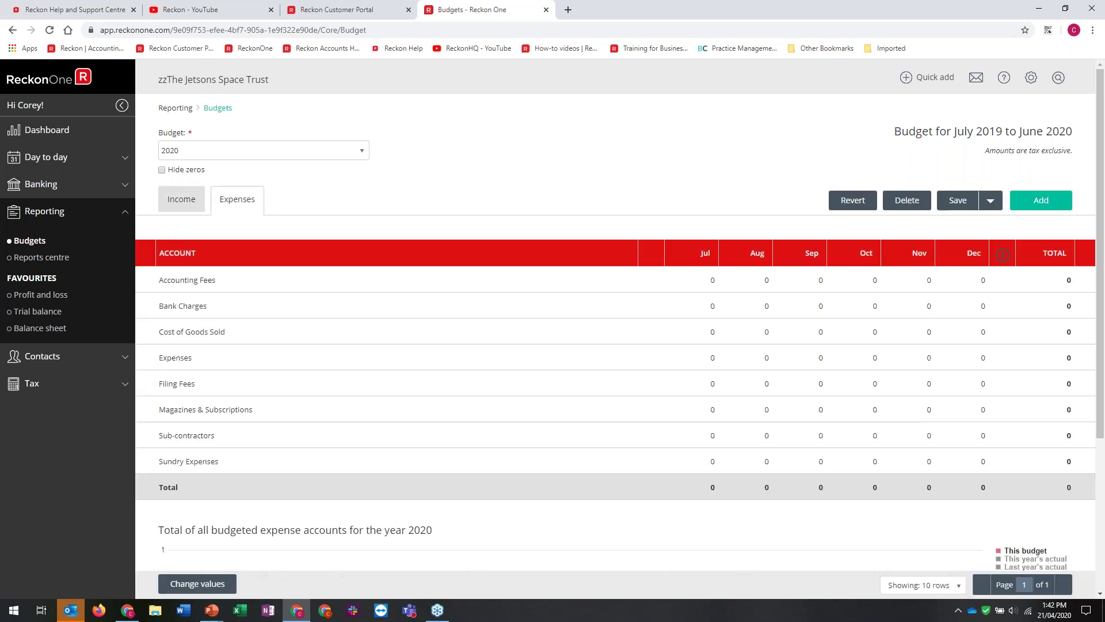
{"action": "left_click", "coordinate": [926, 584]}
{"action": "left_click", "coordinate": [901, 538]}
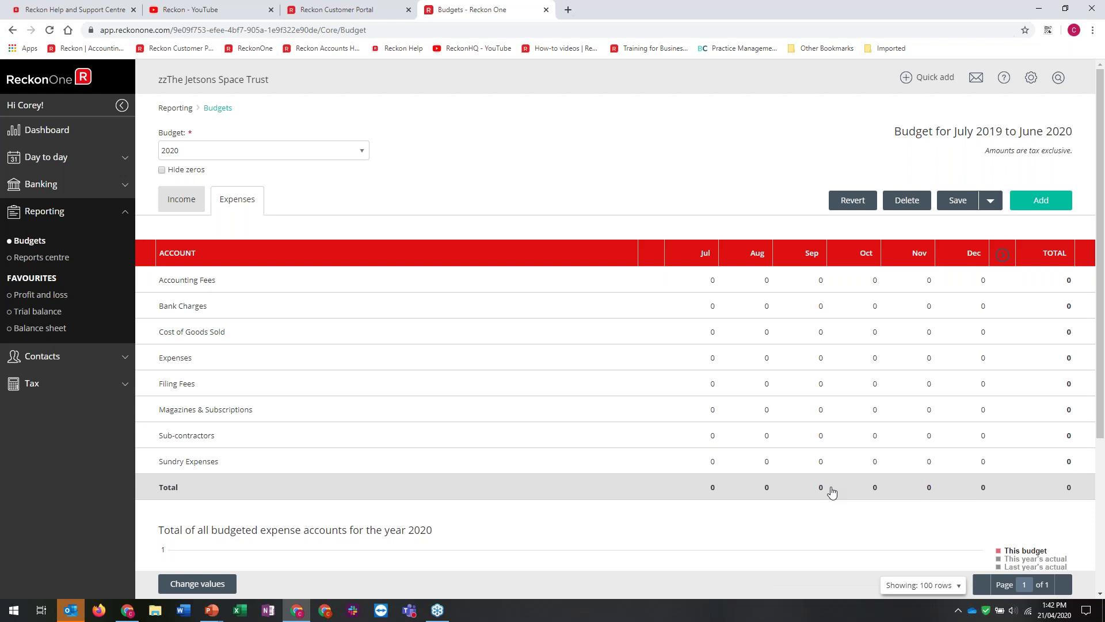
Start adding a budget, cancel it, and go to the Reports centre
{"action": "mouse_move", "coordinate": [965, 205]}
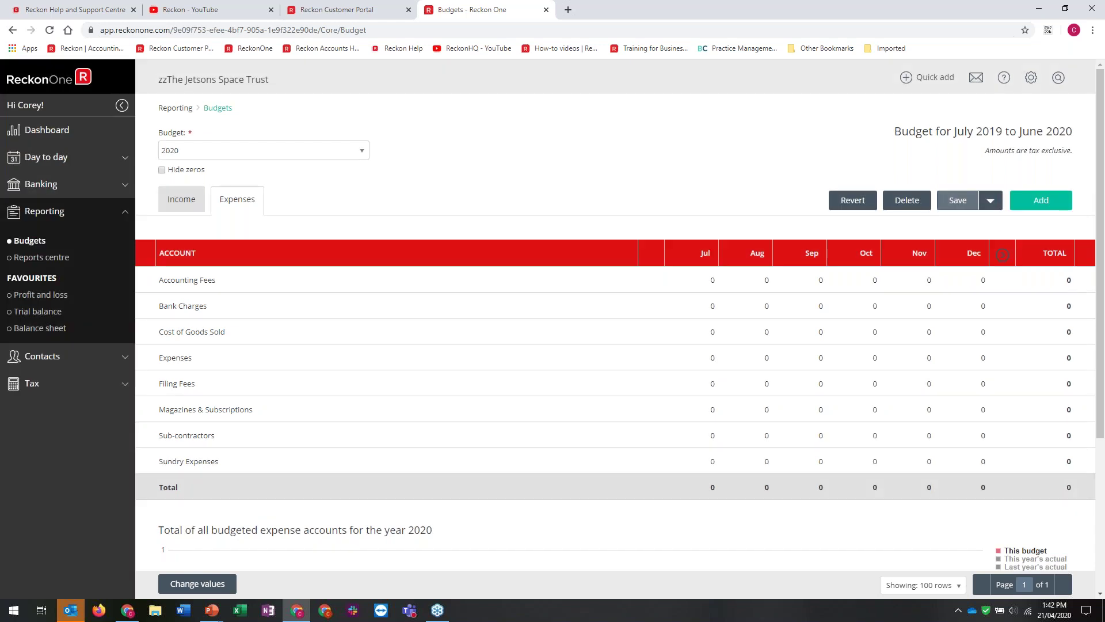
{"action": "left_click", "coordinate": [1032, 199]}
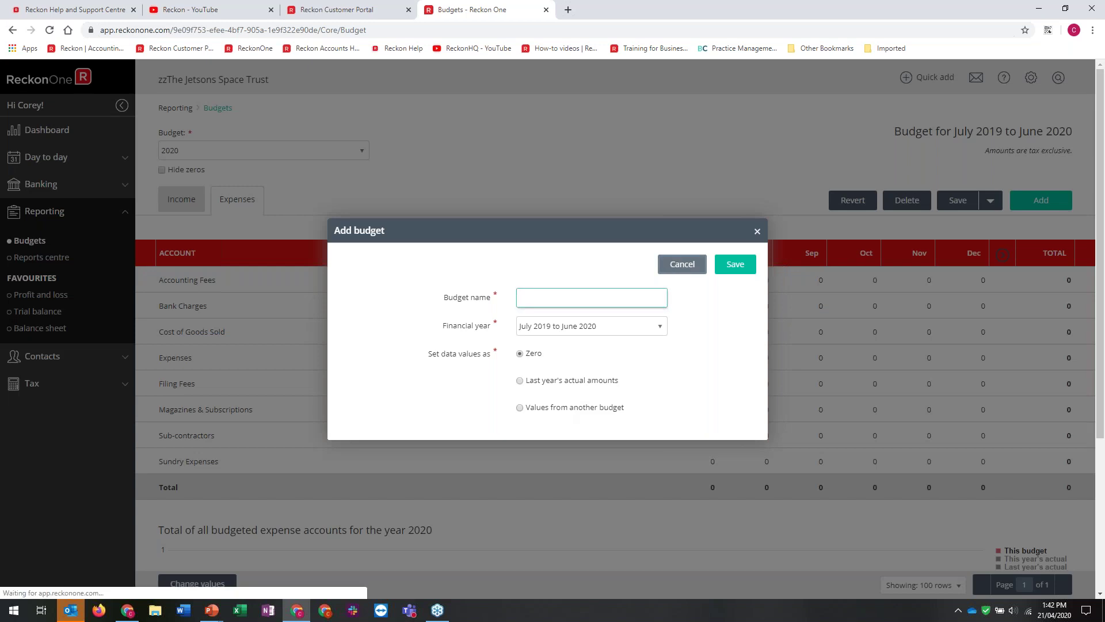
{"action": "left_click", "coordinate": [676, 264]}
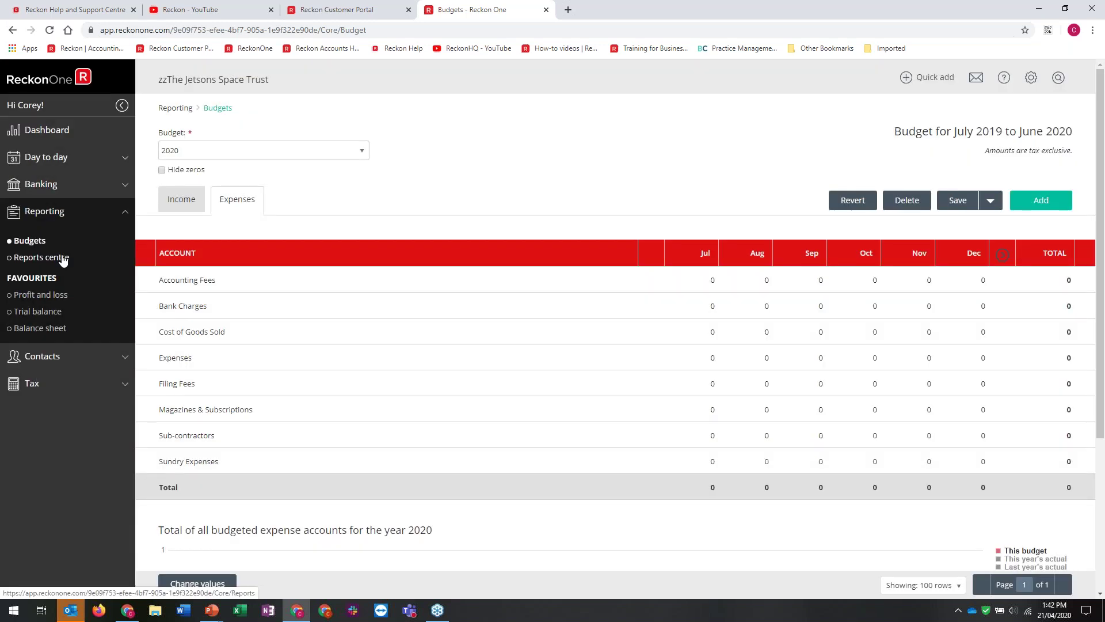
{"action": "left_click", "coordinate": [62, 258]}
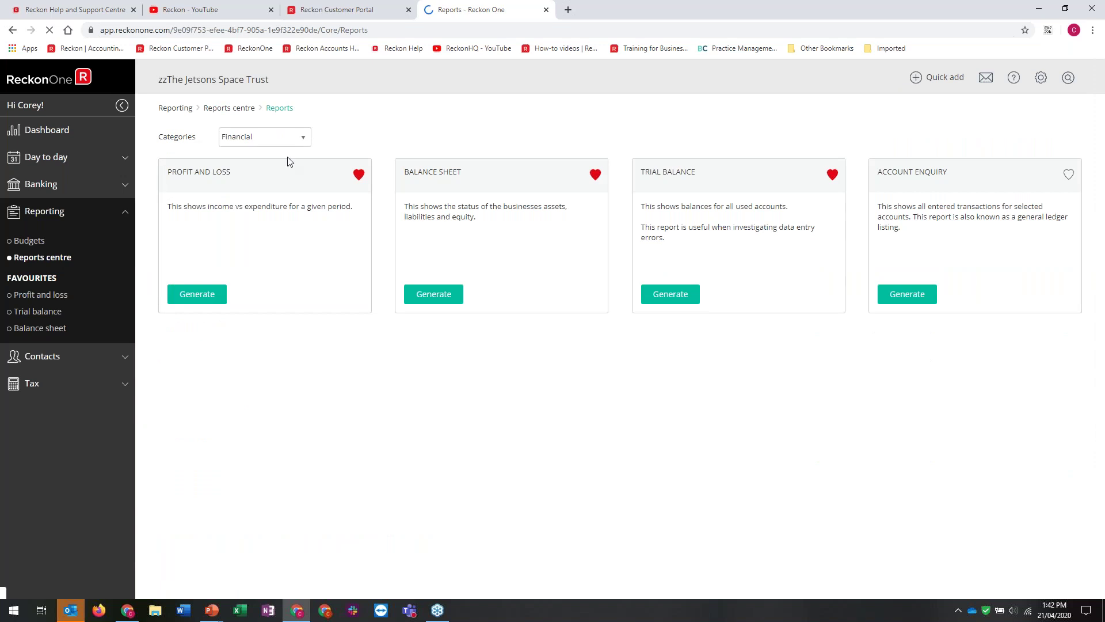
Keep the Financial report category and dismiss the stray browser context menus
{"action": "left_click", "coordinate": [296, 137]}
{"action": "left_click", "coordinate": [268, 414]}
{"action": "right_click", "coordinate": [200, 472]}
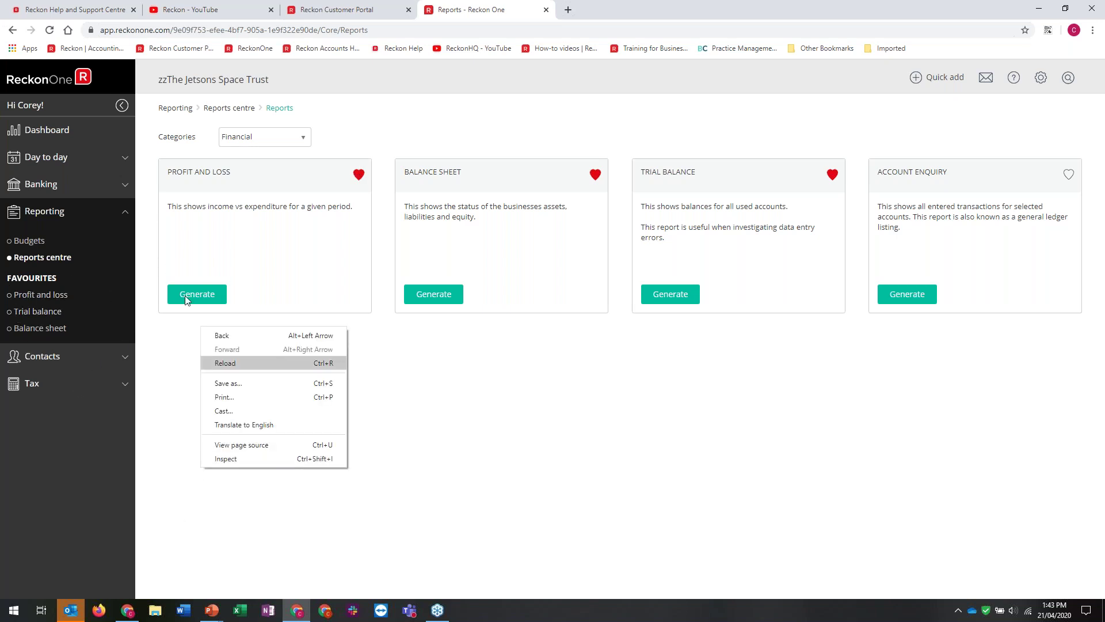
{"action": "left_click", "coordinate": [40, 220]}
{"action": "right_click", "coordinate": [38, 219]}
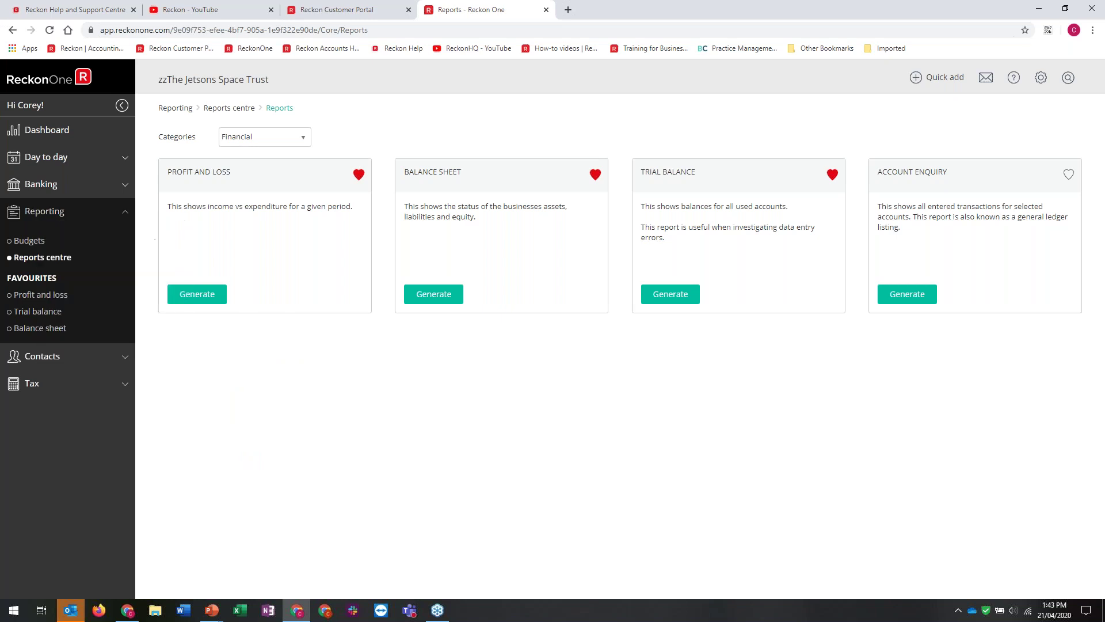
{"action": "right_click", "coordinate": [31, 207]}
{"action": "right_click", "coordinate": [24, 176]}
{"action": "key", "text": "Escape"}
{"action": "right_click", "coordinate": [33, 187]}
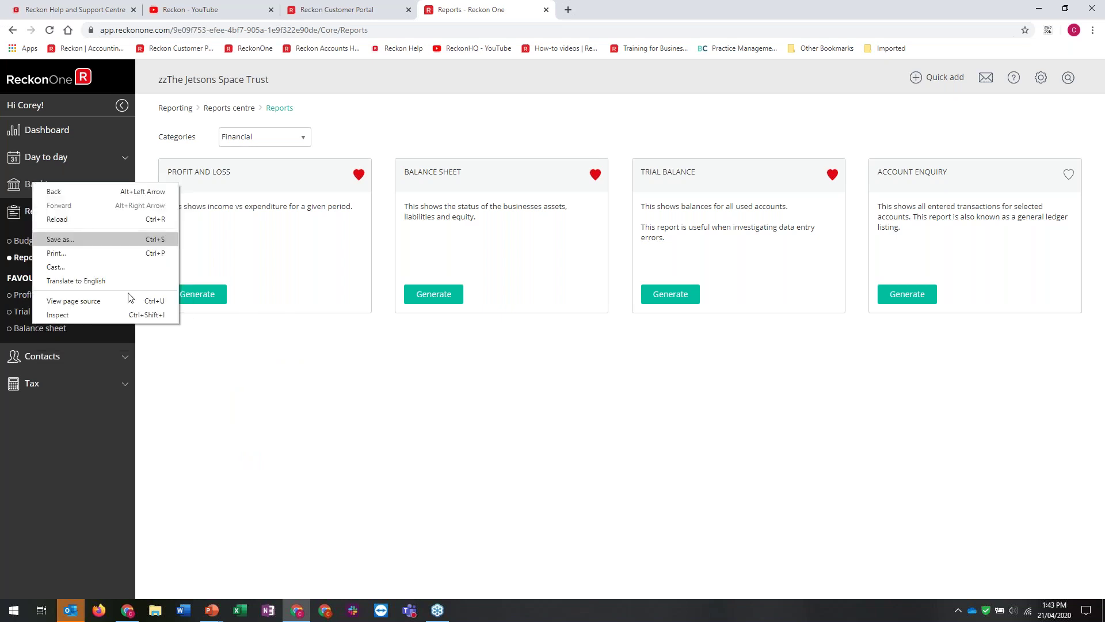
{"action": "left_click", "coordinate": [285, 424]}
{"action": "right_click", "coordinate": [16, 241]}
{"action": "left_click", "coordinate": [230, 419]}
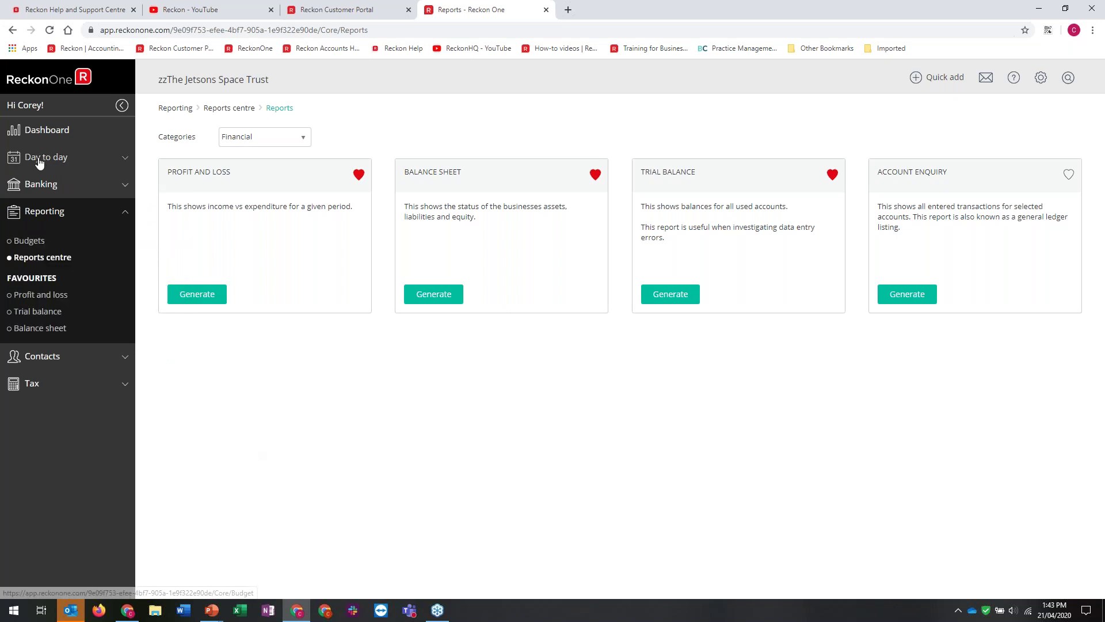
{"action": "left_click", "coordinate": [38, 165]}
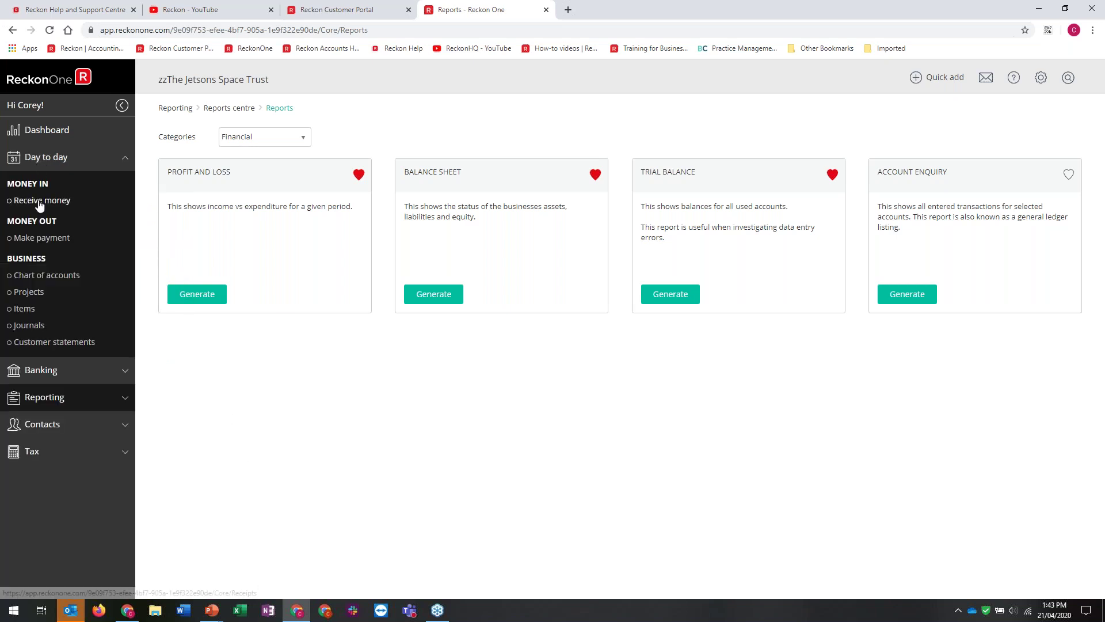
Open the Profit and loss and Balance sheet reports in new tabs, switching to Profit and loss
{"action": "right_click", "coordinate": [200, 297]}
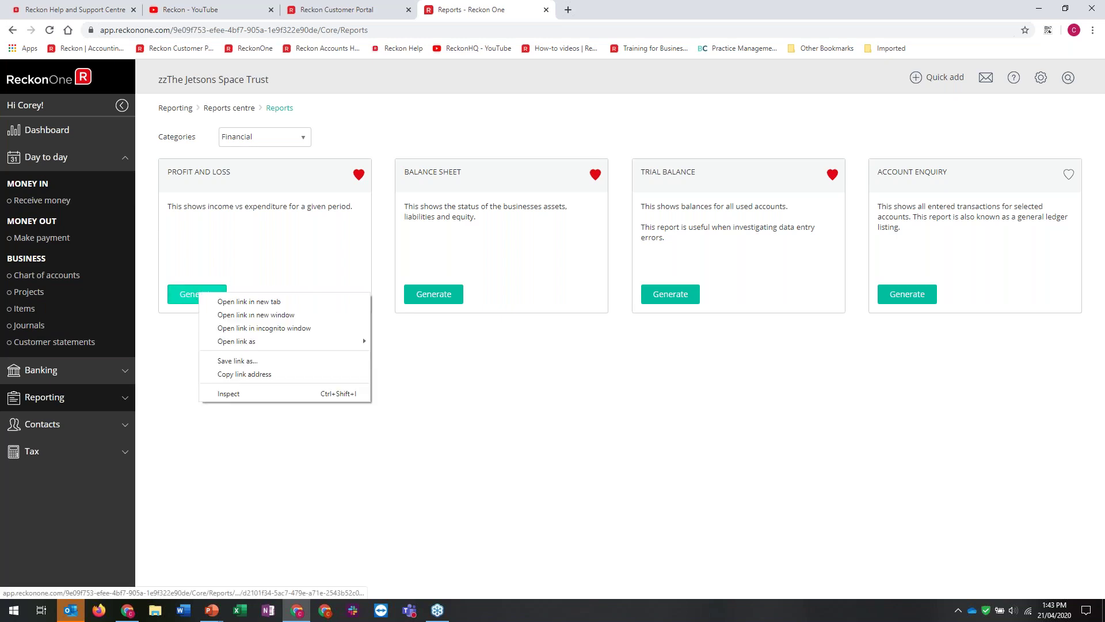
{"action": "left_click", "coordinate": [268, 306]}
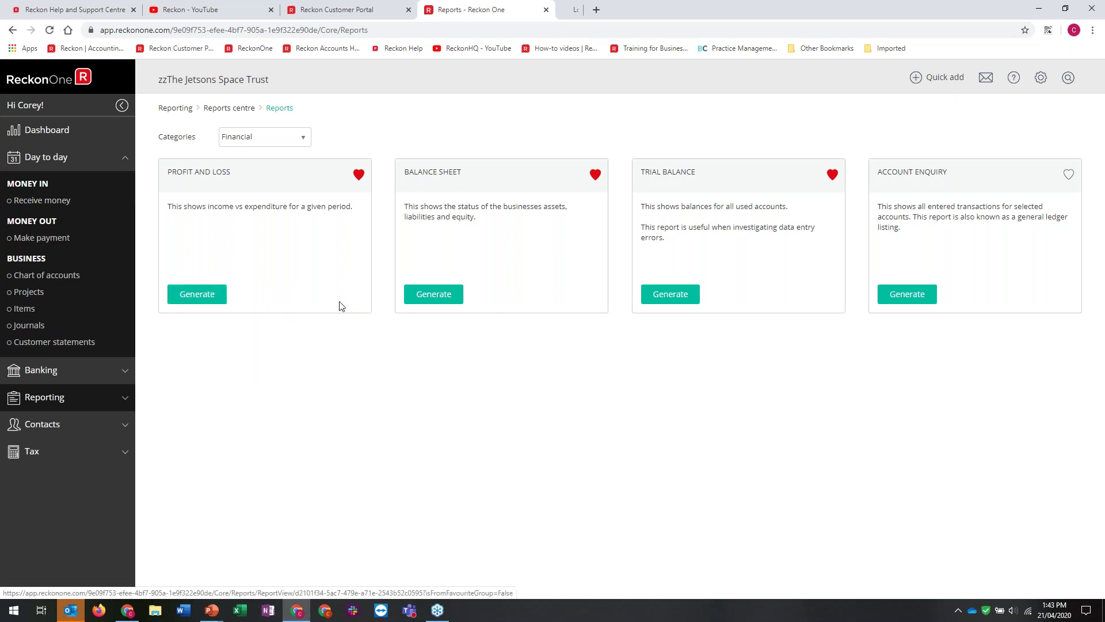
{"action": "right_click", "coordinate": [454, 294]}
{"action": "left_click", "coordinate": [532, 297]}
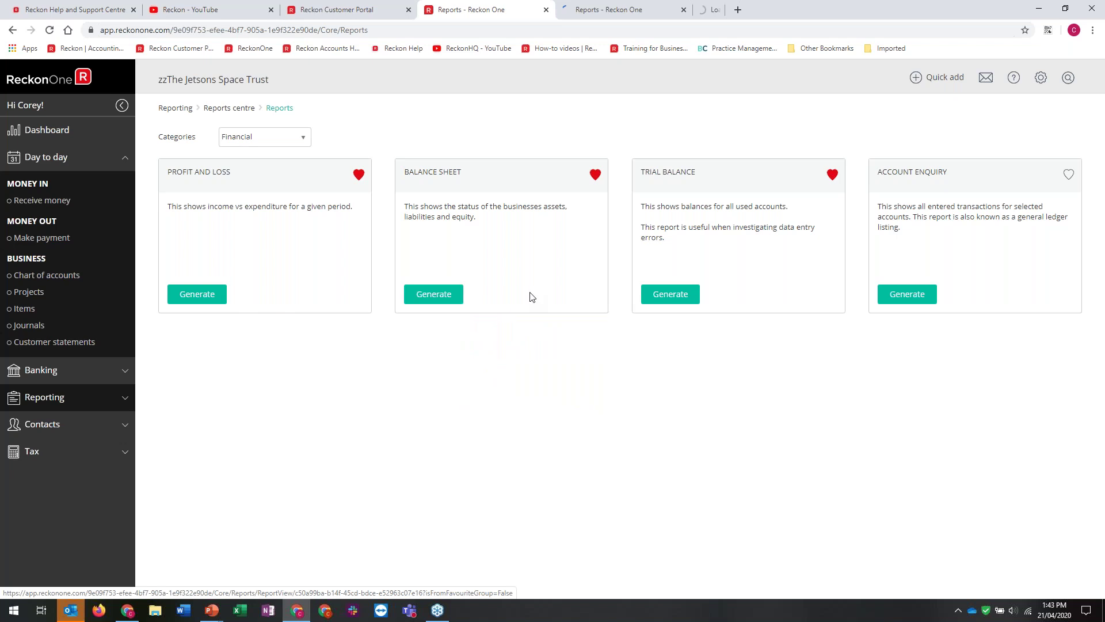
{"action": "left_click", "coordinate": [621, 5]}
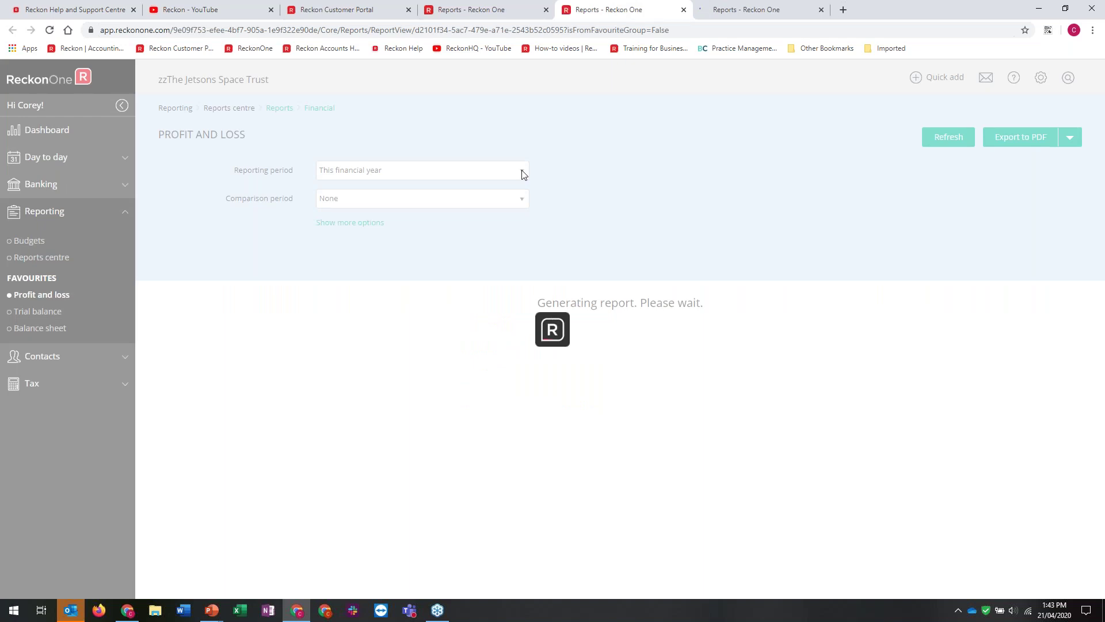
Set the reporting period to All dates with no comparison period, closing the extra tab
{"action": "left_click", "coordinate": [522, 171]}
{"action": "left_click", "coordinate": [342, 298]}
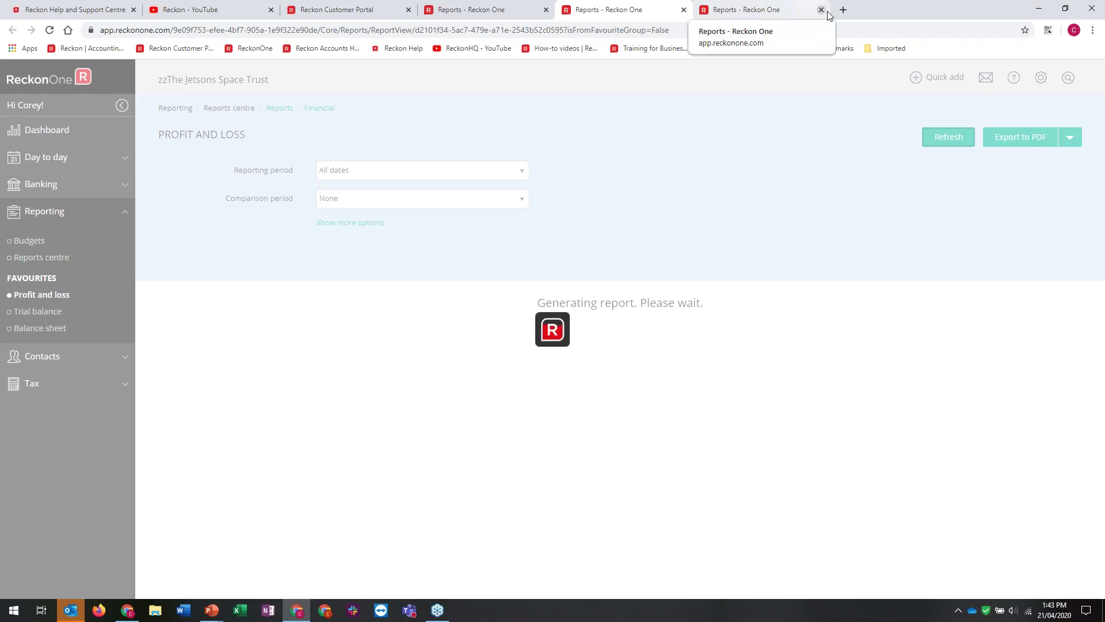
{"action": "left_click", "coordinate": [822, 10]}
{"action": "left_click", "coordinate": [375, 208]}
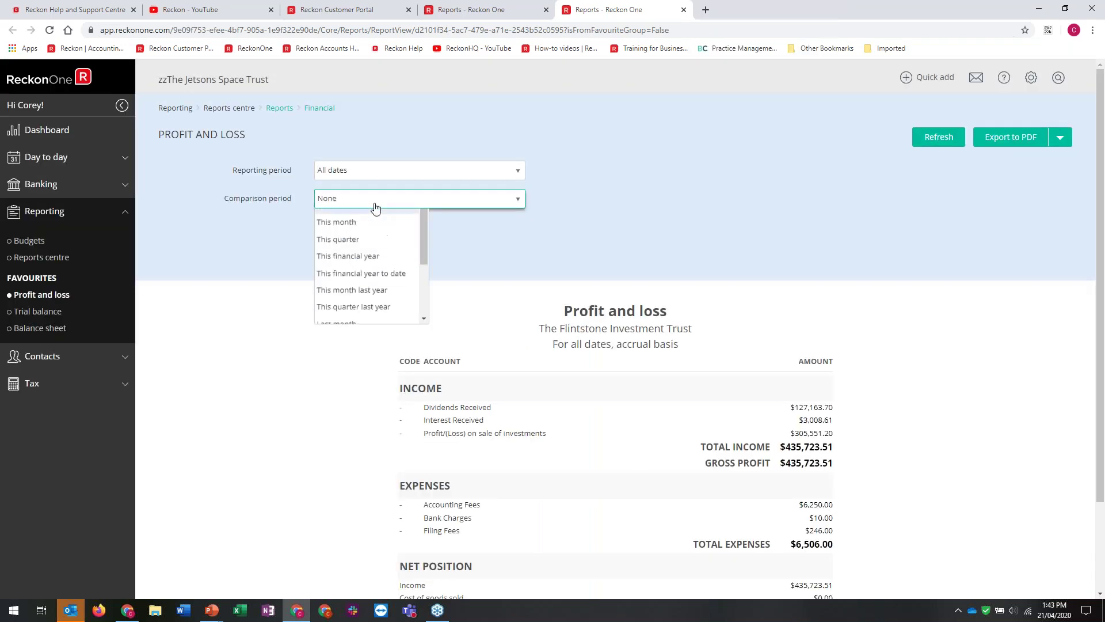
{"action": "left_click_drag", "start_coordinate": [424, 270], "coordinate": [428, 248]}
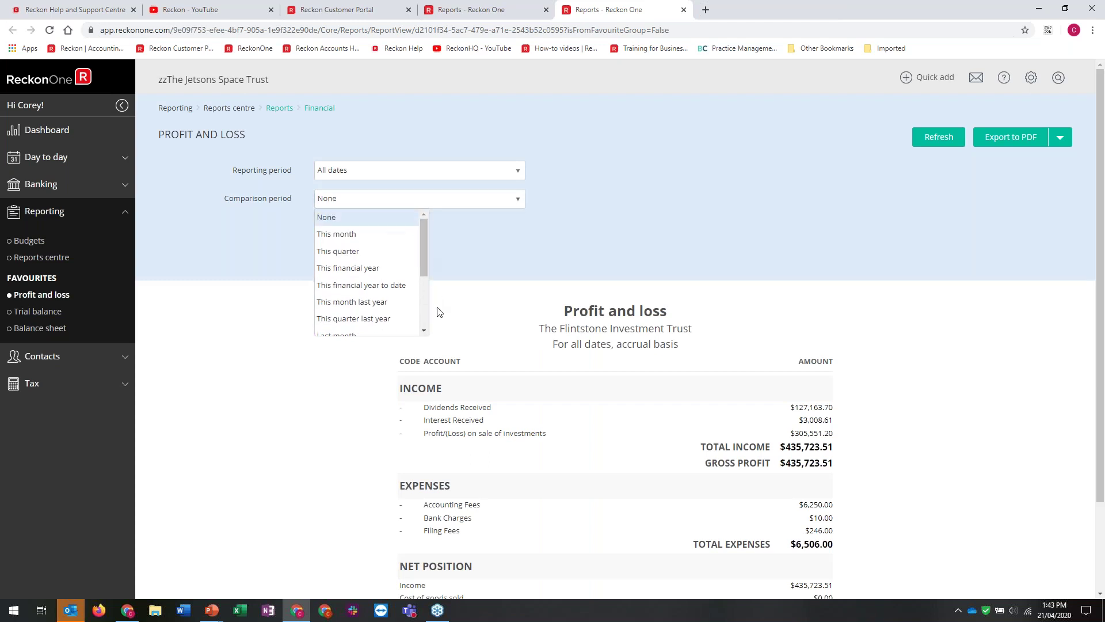
{"action": "left_click", "coordinate": [438, 311]}
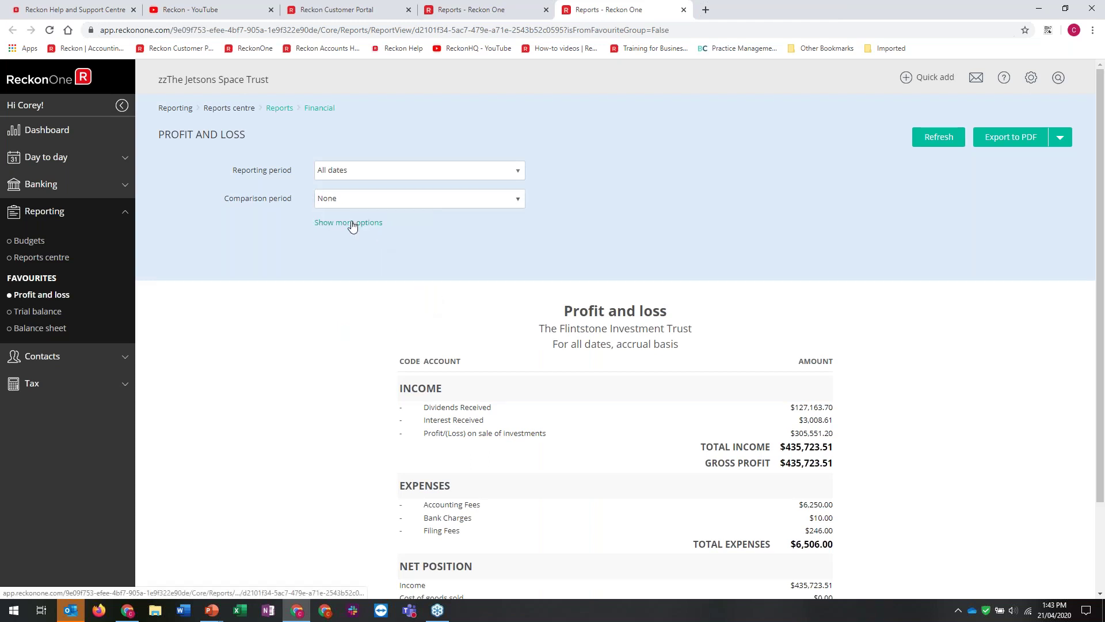
Remove the Code column, add Variance ($), and refresh to show the $429,217.51 net position
{"action": "left_click", "coordinate": [352, 223]}
{"action": "left_click", "coordinate": [317, 319]}
{"action": "left_click", "coordinate": [330, 414]}
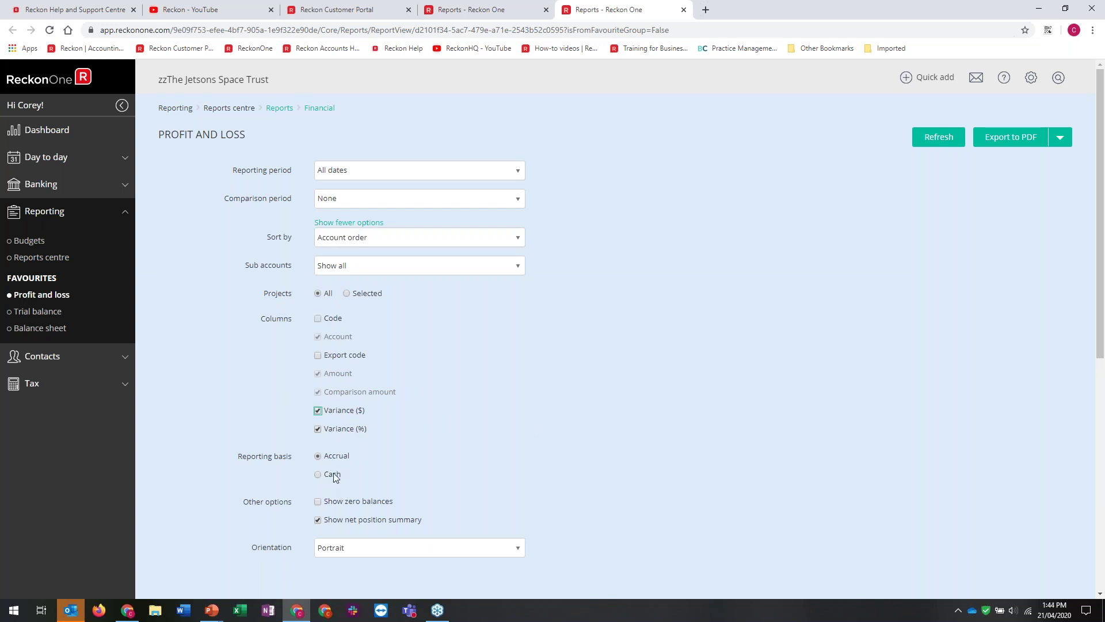
{"action": "left_click", "coordinate": [368, 228]}
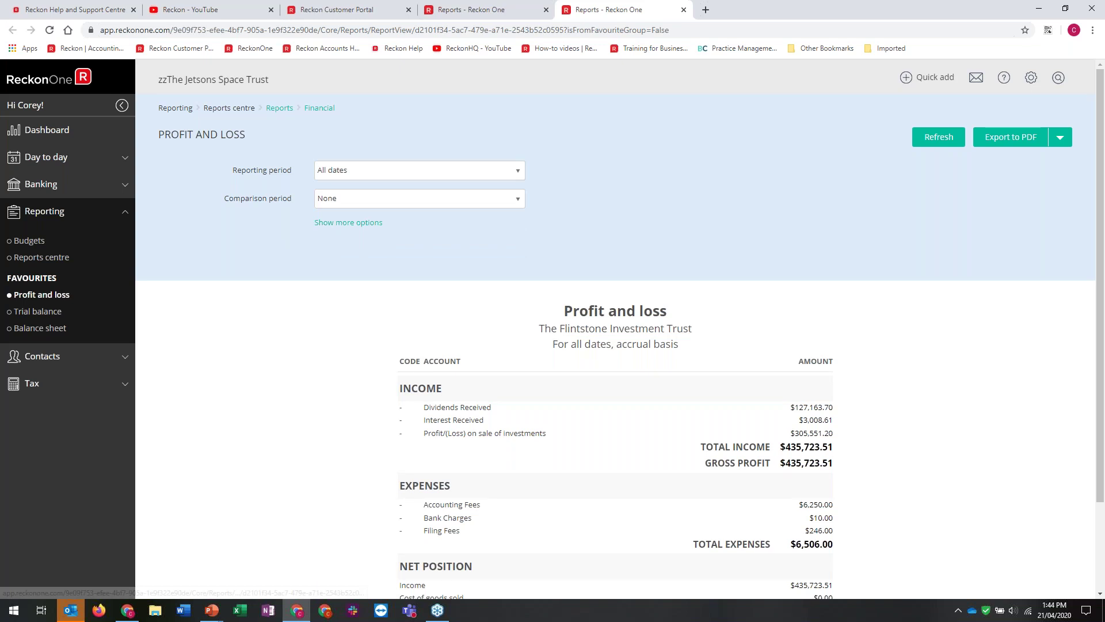
{"action": "left_click", "coordinate": [939, 137]}
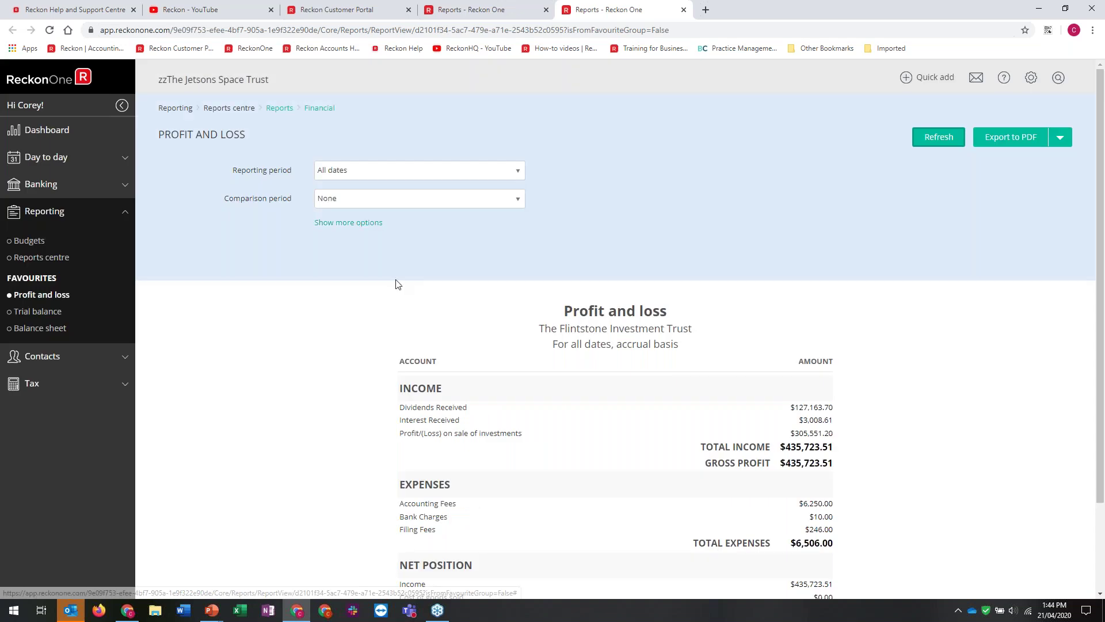
{"action": "left_click", "coordinate": [1060, 142]}
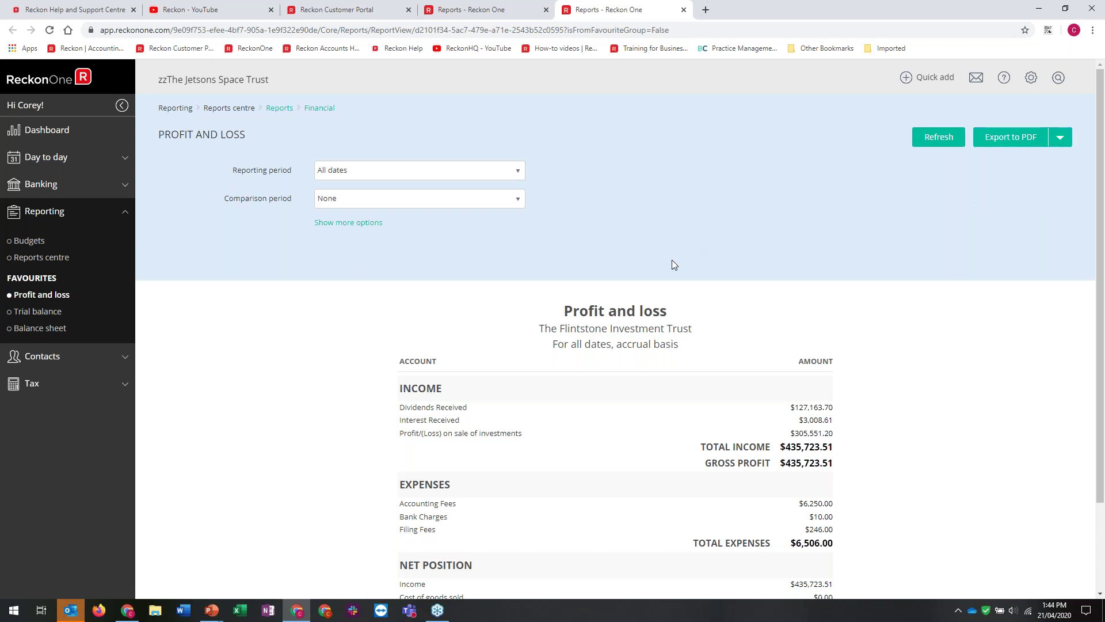
{"action": "scroll", "coordinate": [672, 264], "scroll_direction": "down", "scroll_amount": 1}
{"action": "scroll", "coordinate": [672, 264], "scroll_direction": "down", "scroll_amount": 3}
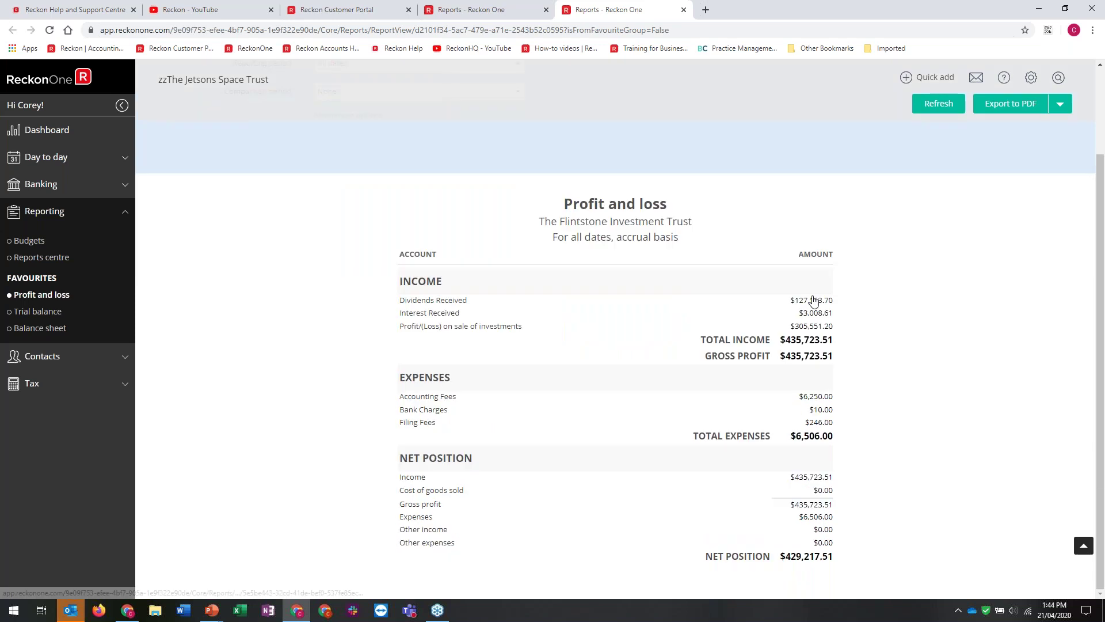
Drill from Dividends Received into the 2/07/2015 $2,820.00 receipt, then return to the Dashboard
{"action": "left_click", "coordinate": [813, 304]}
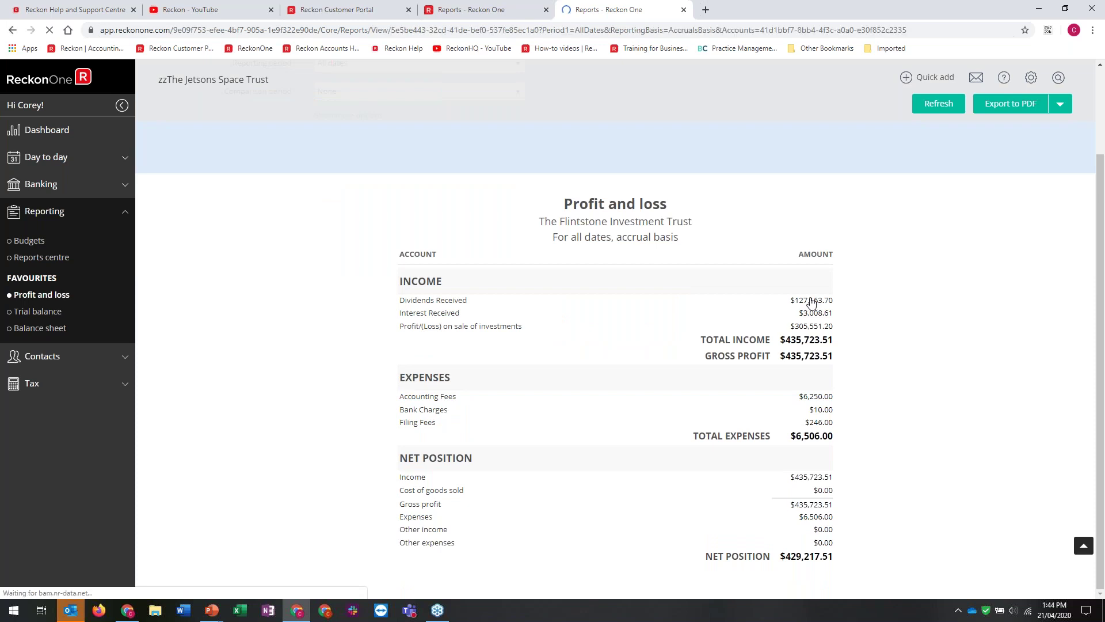
{"action": "left_click", "coordinate": [449, 392]}
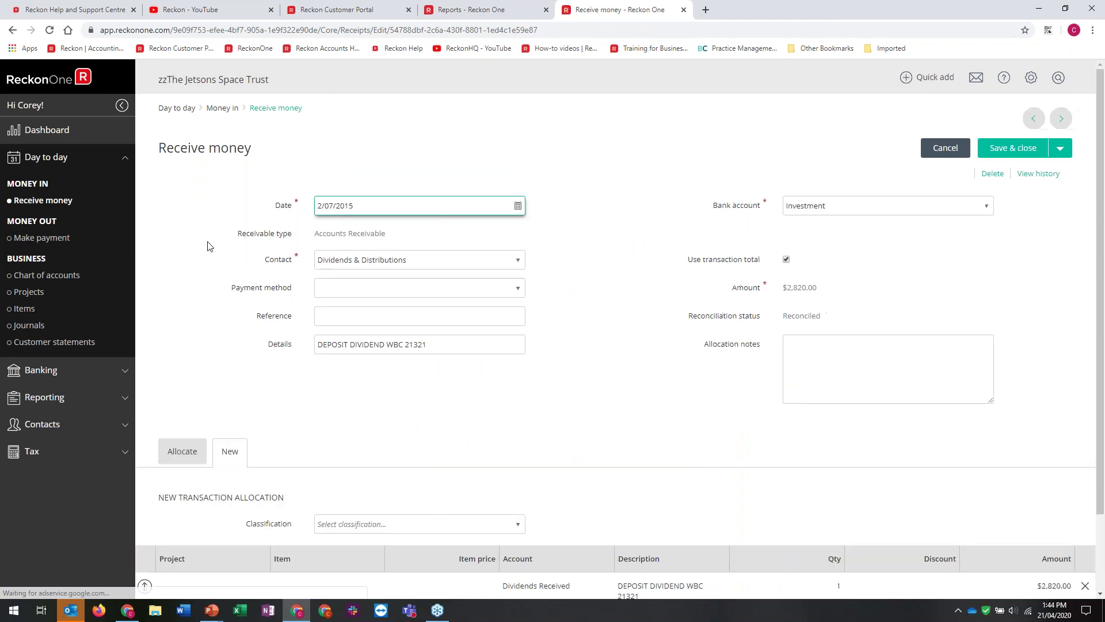
{"action": "left_click", "coordinate": [38, 131]}
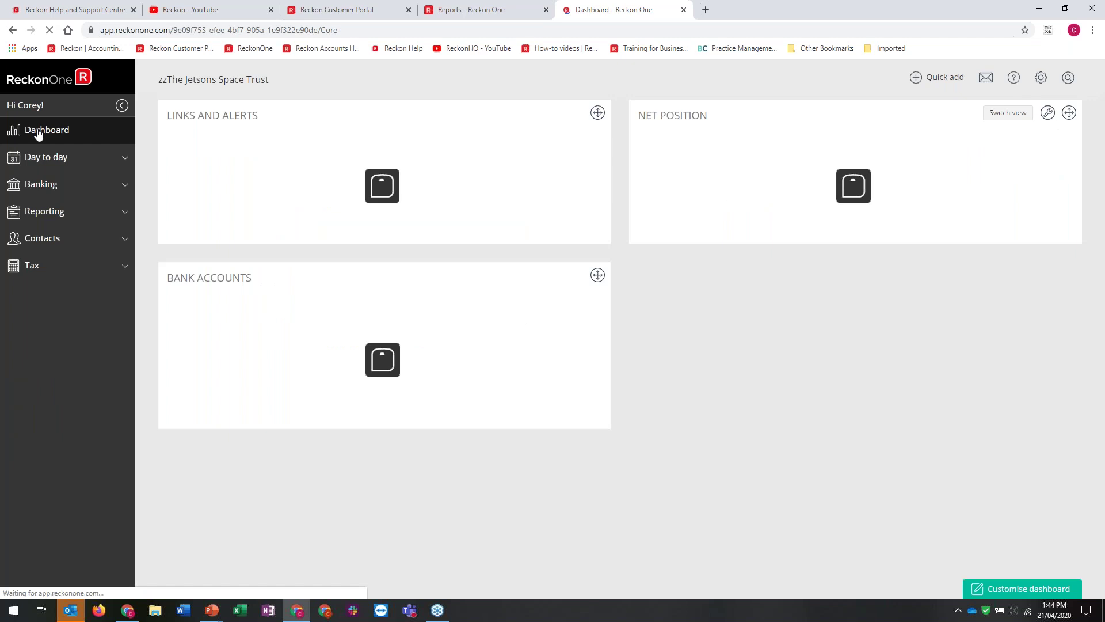
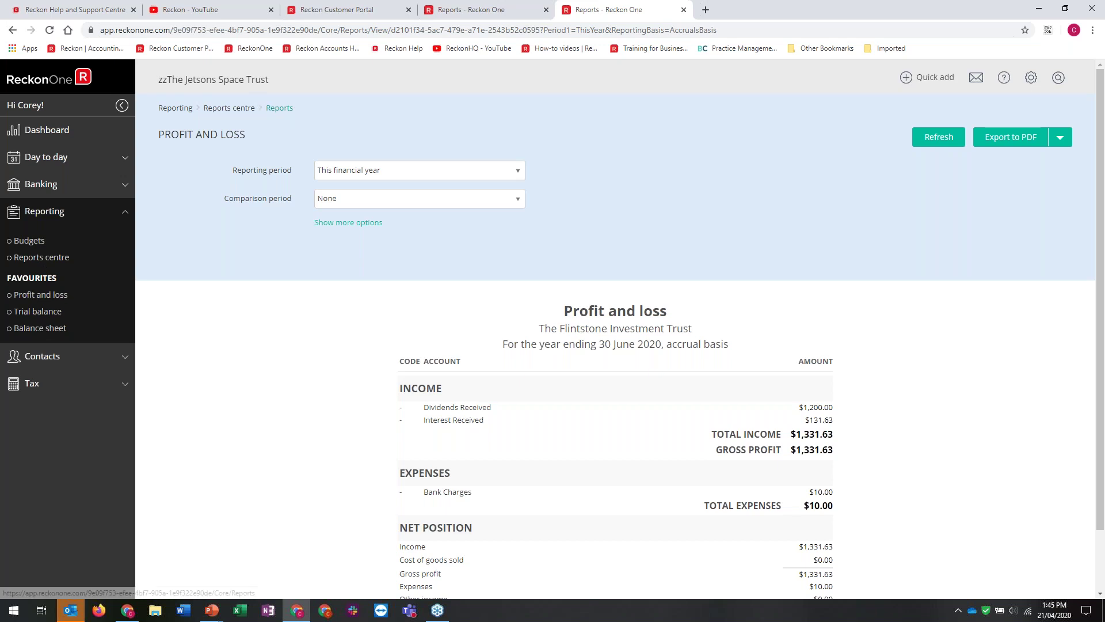
Back in the reports centre, filter the report categories to Banking, then Analytics
{"action": "left_click", "coordinate": [287, 110]}
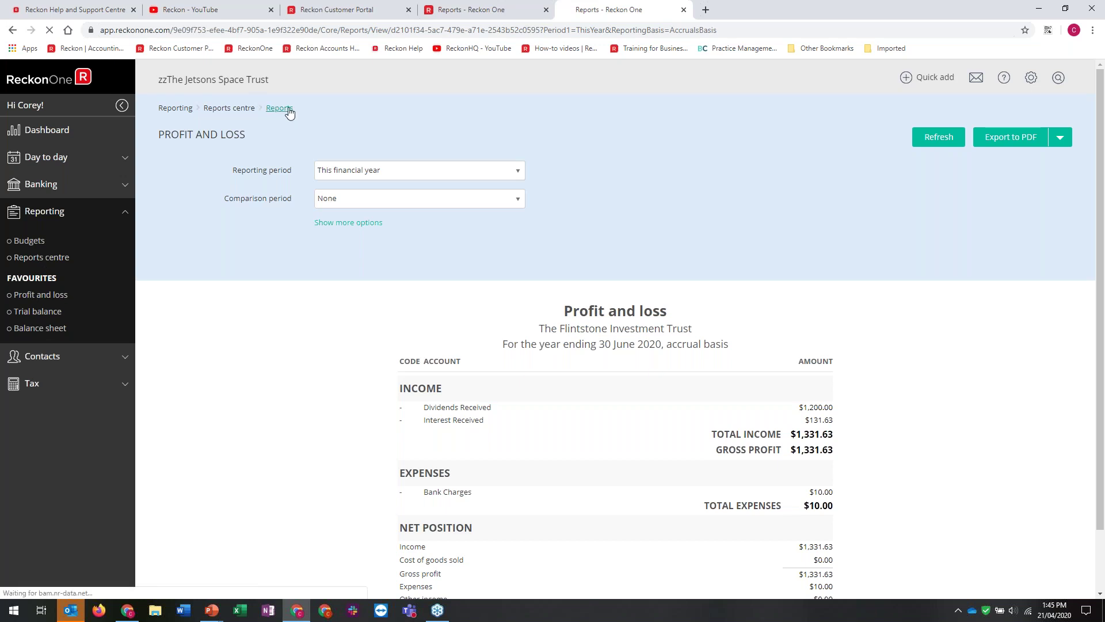
{"action": "left_click", "coordinate": [264, 137]}
{"action": "left_click", "coordinate": [257, 164]}
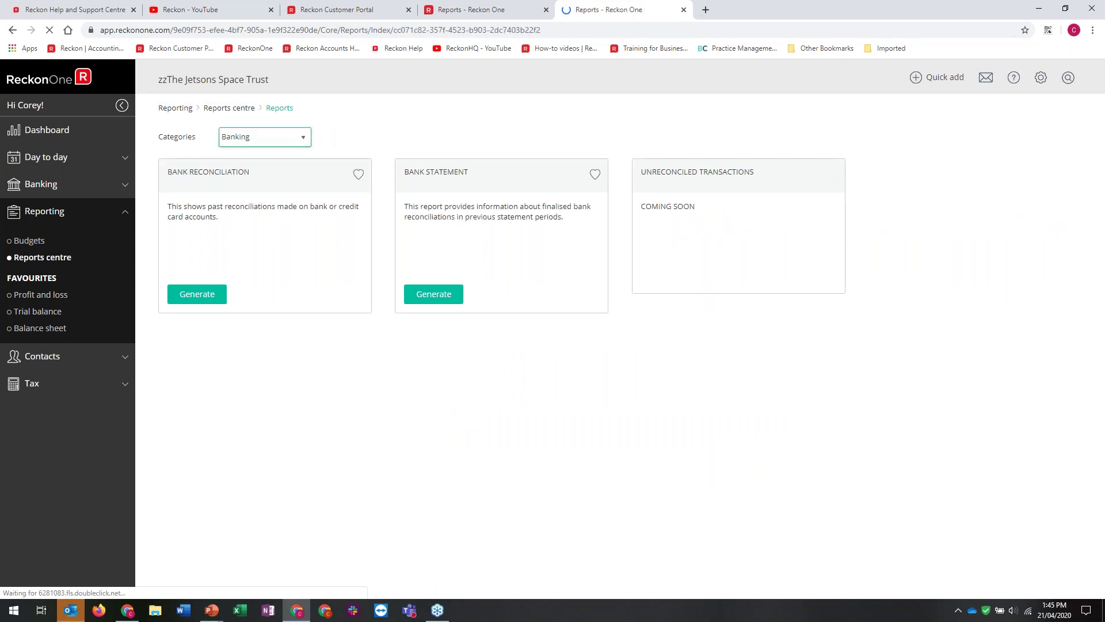
{"action": "left_click", "coordinate": [278, 140]}
{"action": "left_click", "coordinate": [255, 211]}
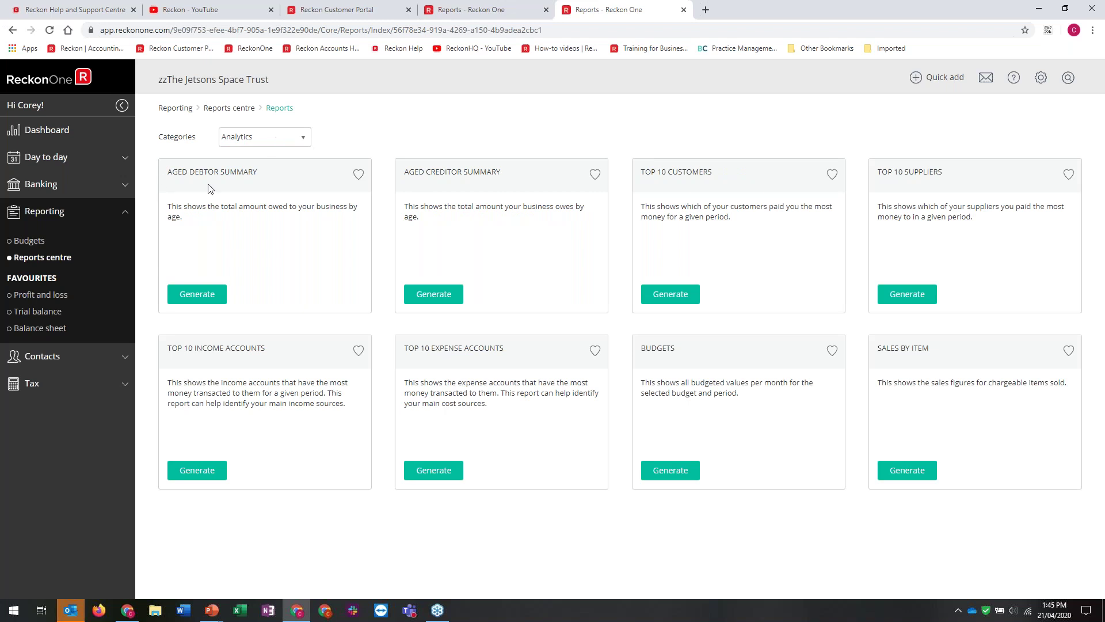
Filter the reports to the Lists category, then open the empty TPAR records under Tax
{"action": "left_click", "coordinate": [224, 144]}
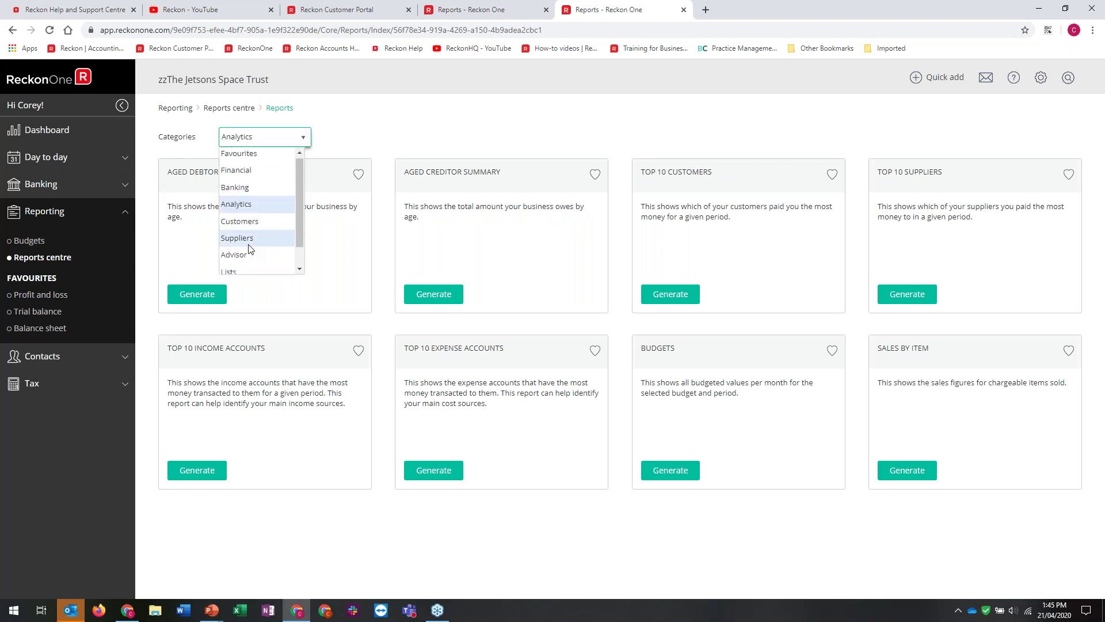
{"action": "scroll", "coordinate": [244, 250], "scroll_direction": "down", "scroll_amount": 1}
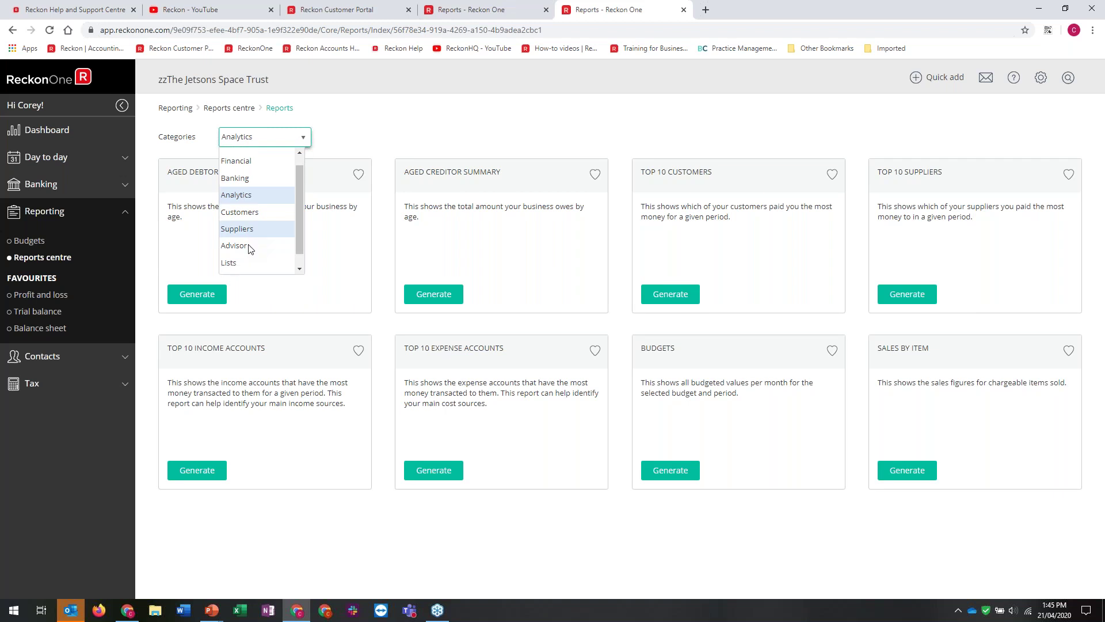
{"action": "left_click", "coordinate": [231, 250]}
{"action": "left_click", "coordinate": [231, 249]}
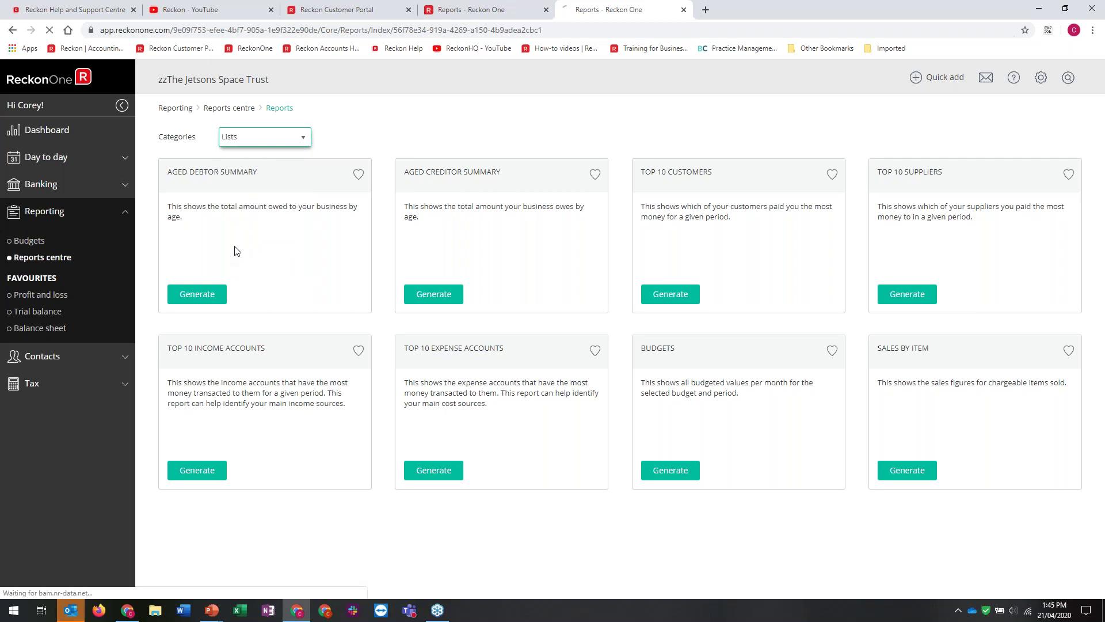
{"action": "left_click", "coordinate": [29, 383]}
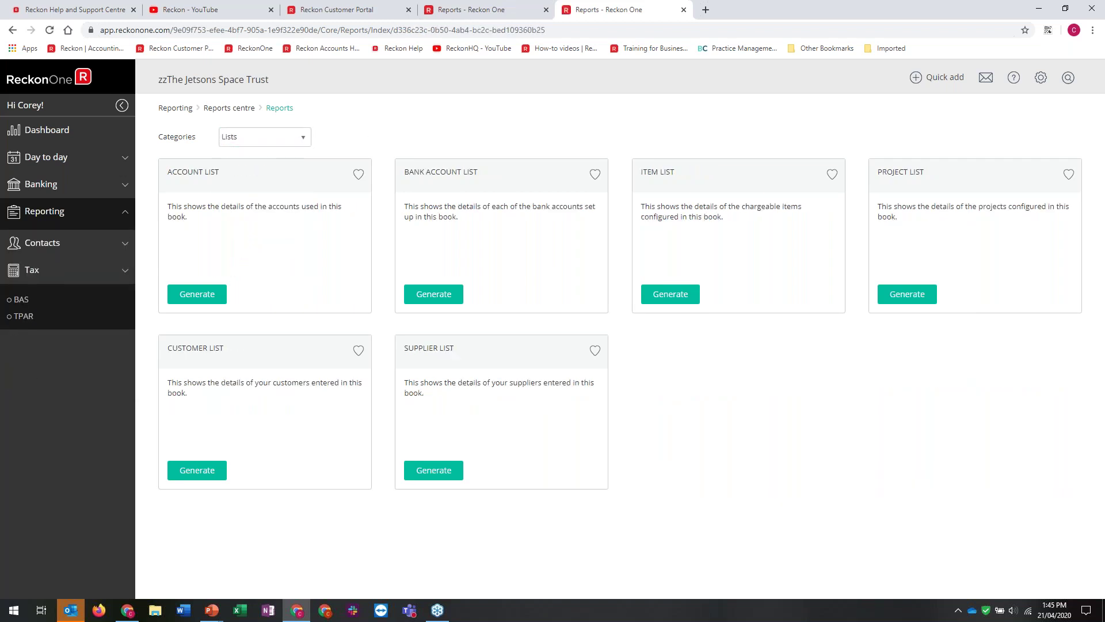
{"action": "left_click", "coordinate": [25, 312]}
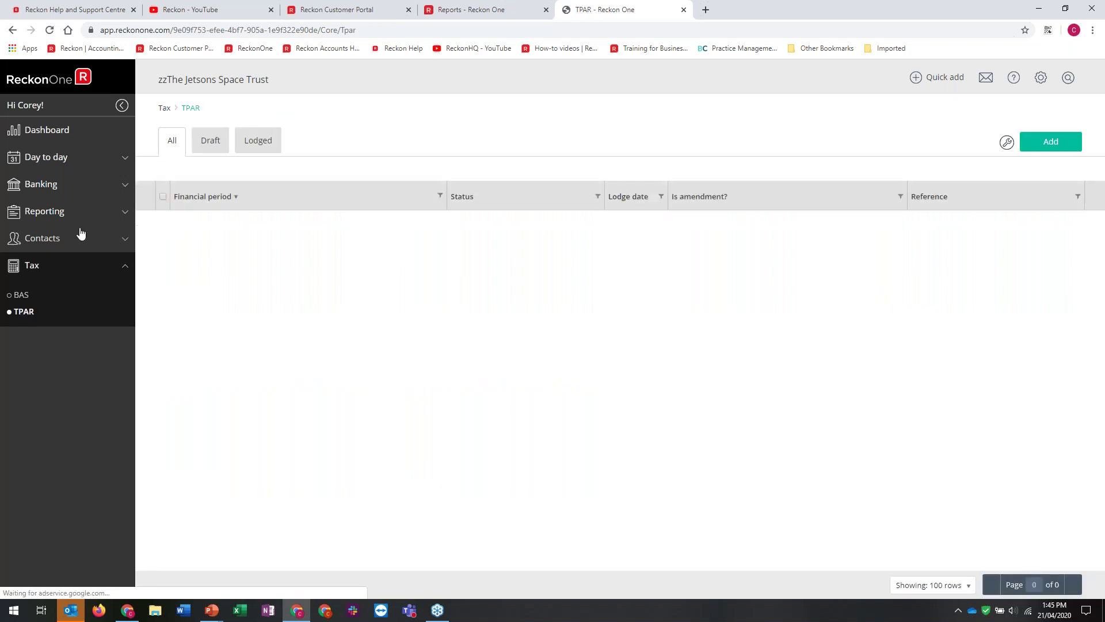
{"action": "left_click", "coordinate": [22, 241]}
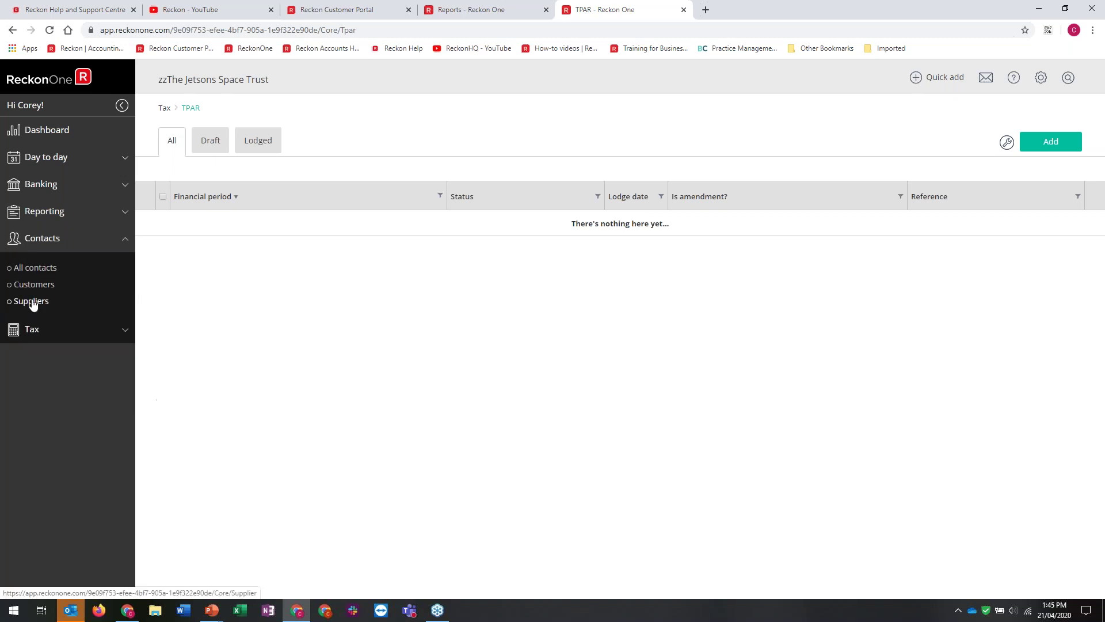
{"action": "left_click", "coordinate": [32, 302]}
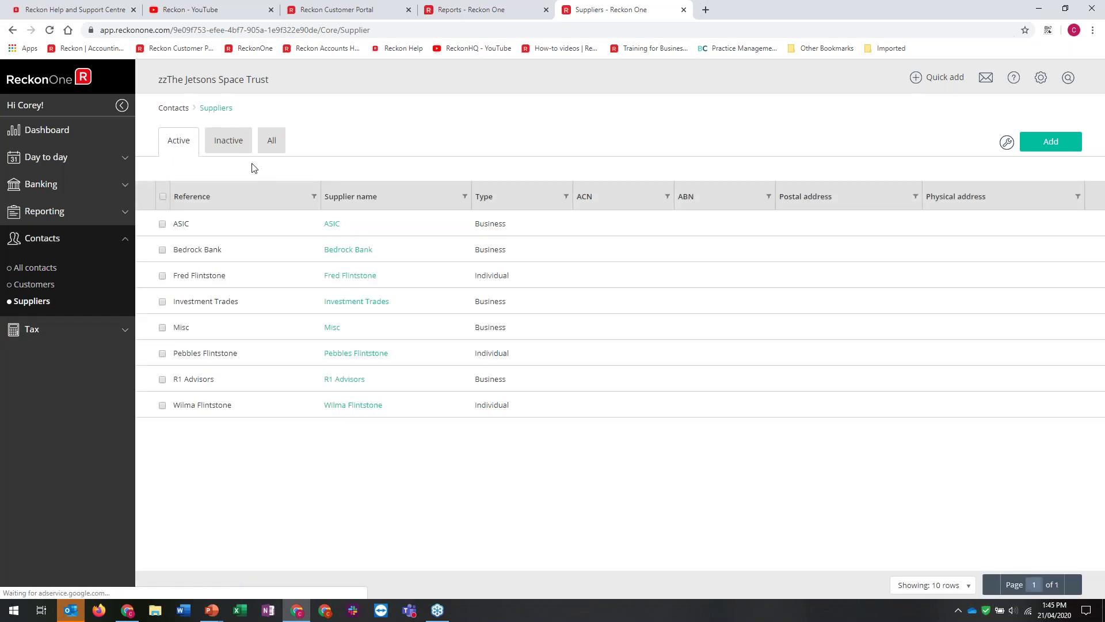
{"action": "left_click", "coordinate": [345, 380]}
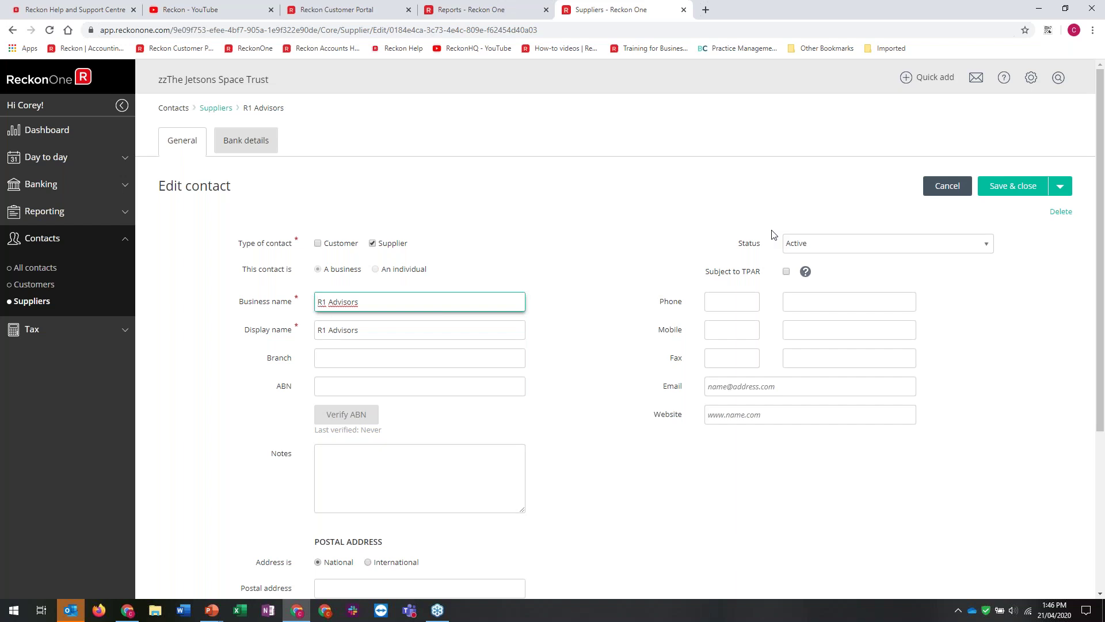
{"action": "left_click", "coordinate": [46, 330]}
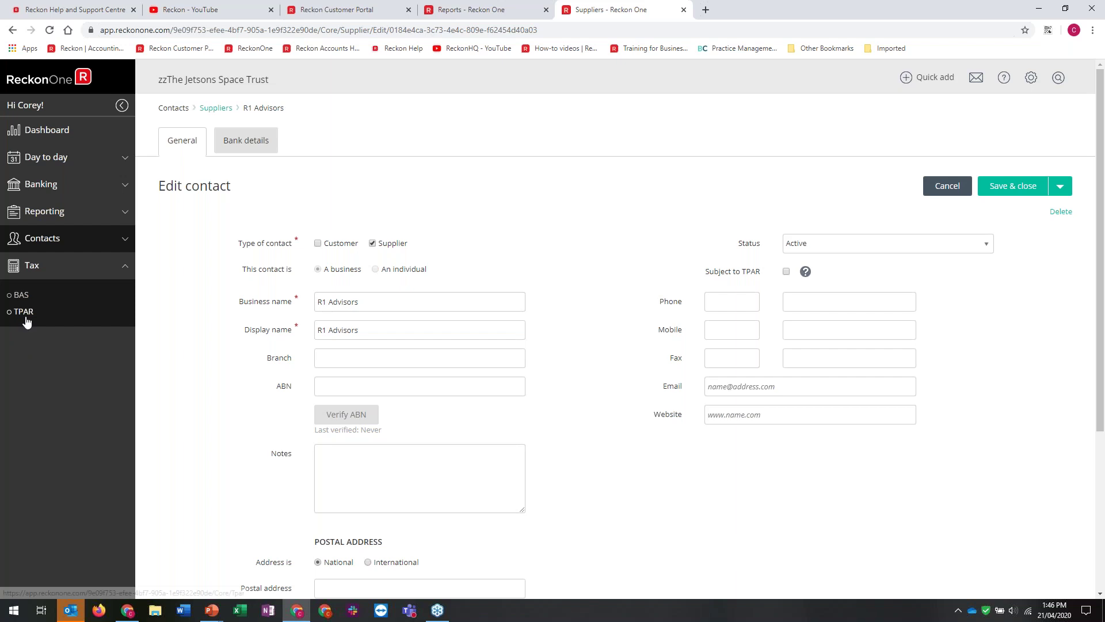
{"action": "left_click", "coordinate": [26, 318]}
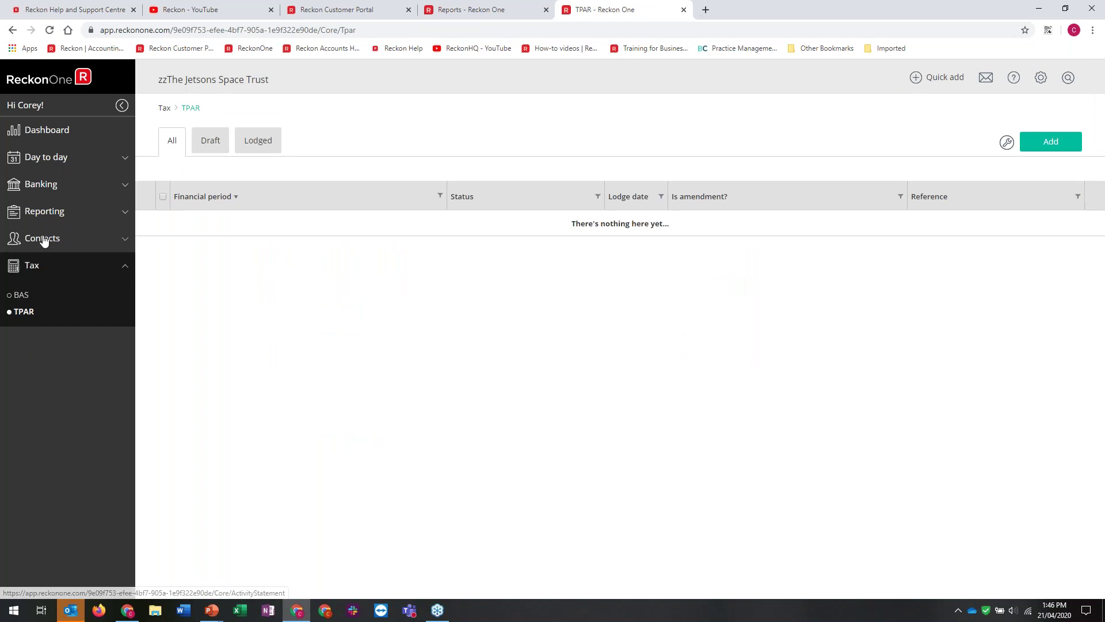
In the reports centre, switch the category filter from Lists to All and scroll through every report
{"action": "left_click", "coordinate": [43, 216]}
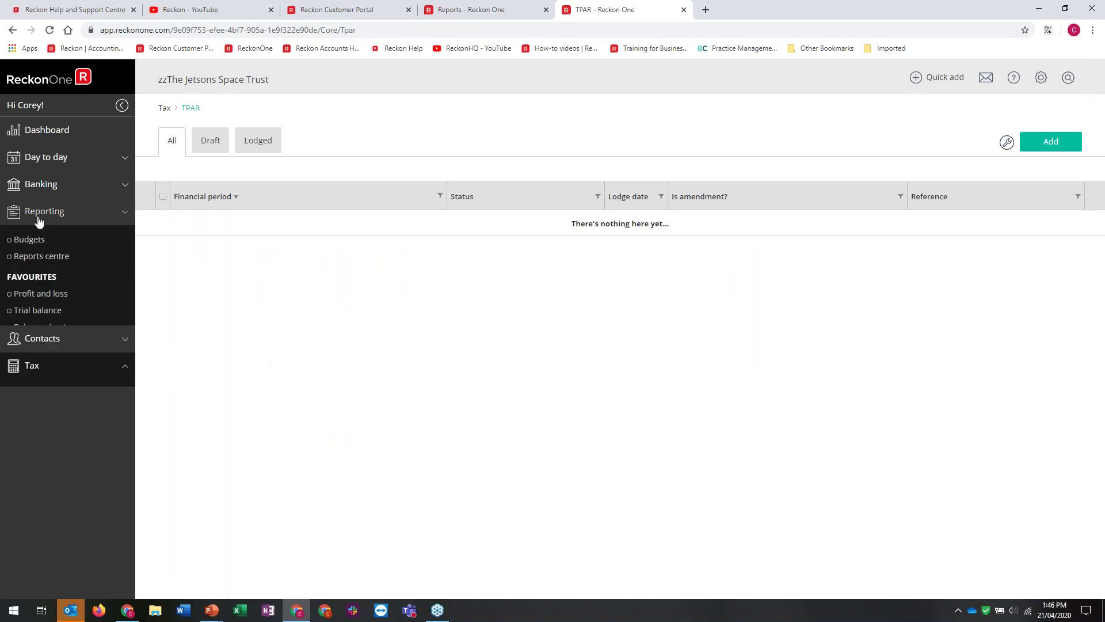
{"action": "left_click", "coordinate": [35, 258]}
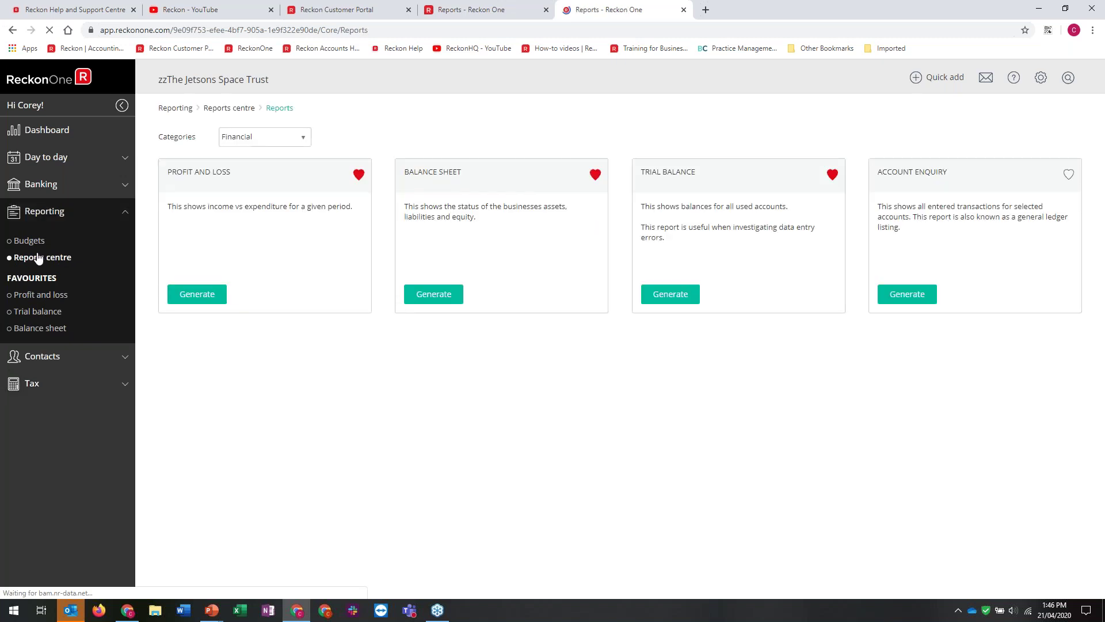
{"action": "left_click", "coordinate": [300, 138]}
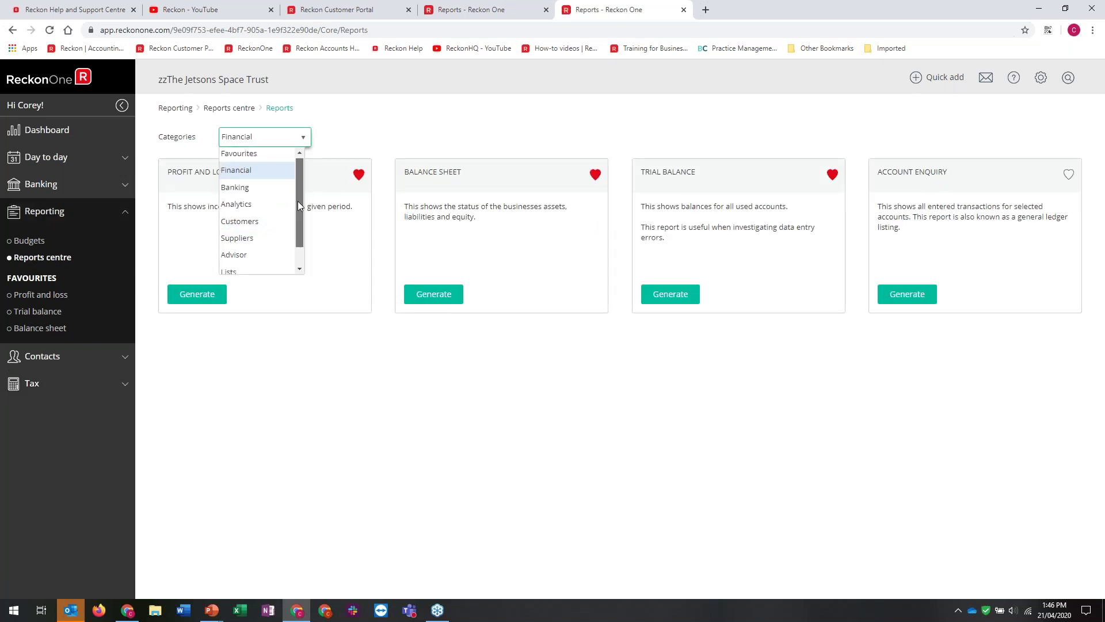
{"action": "left_click", "coordinate": [253, 272]}
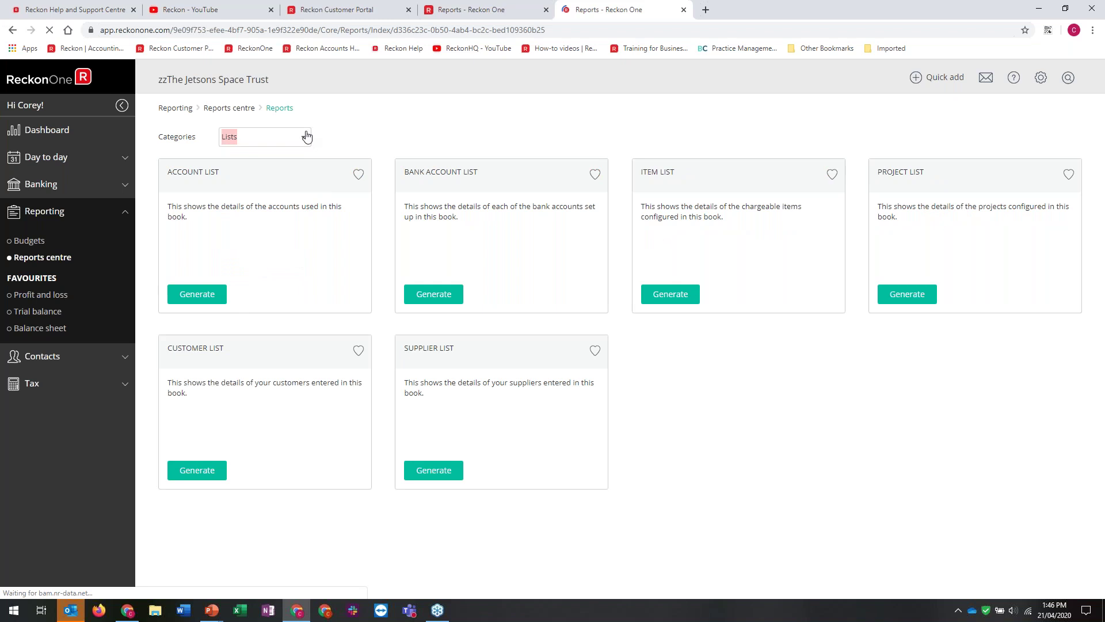
{"action": "left_click", "coordinate": [306, 136]}
{"action": "left_click", "coordinate": [226, 265]}
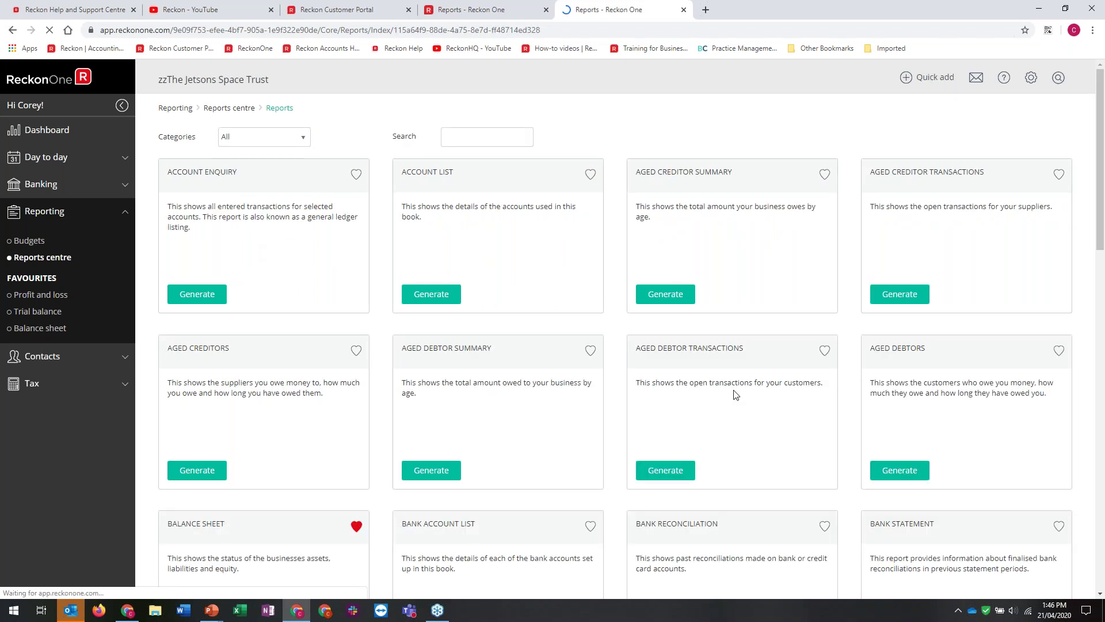
{"action": "scroll", "coordinate": [735, 394], "scroll_direction": "down", "scroll_amount": 2}
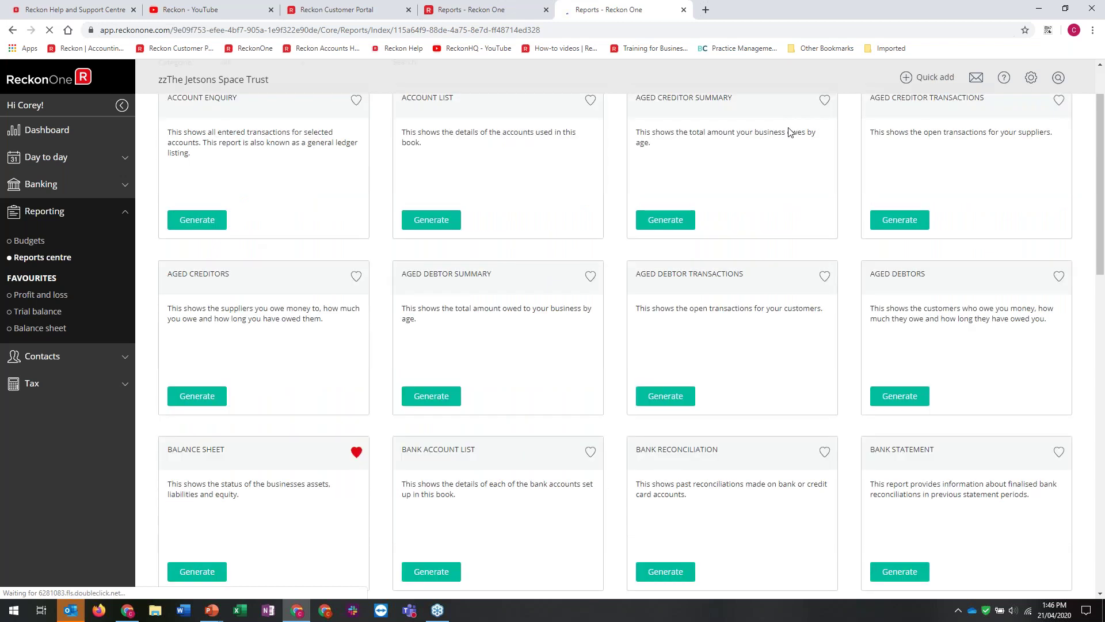
{"action": "scroll", "coordinate": [790, 132], "scroll_direction": "down", "scroll_amount": 10}
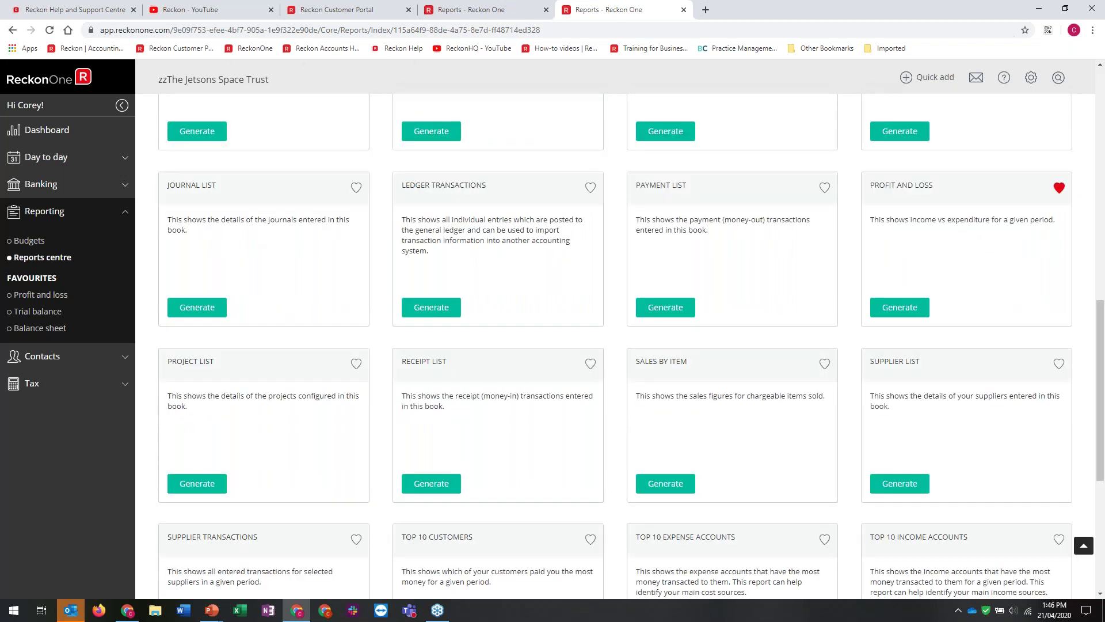
{"action": "scroll", "coordinate": [789, 132], "scroll_direction": "down", "scroll_amount": 5}
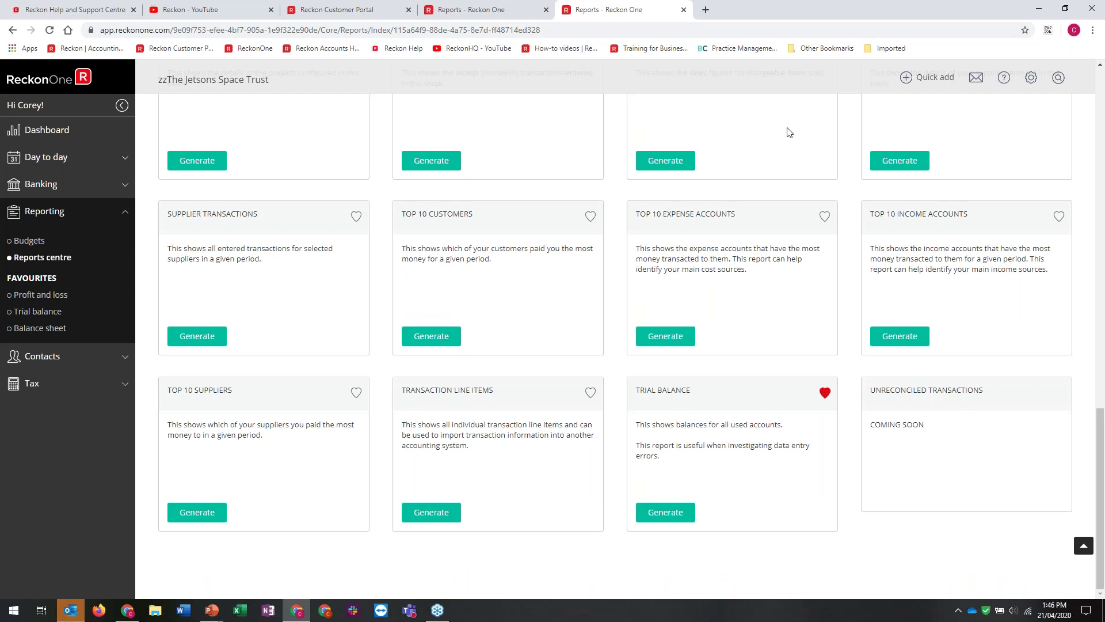
{"action": "scroll", "coordinate": [245, 231], "scroll_direction": "up", "scroll_amount": 15}
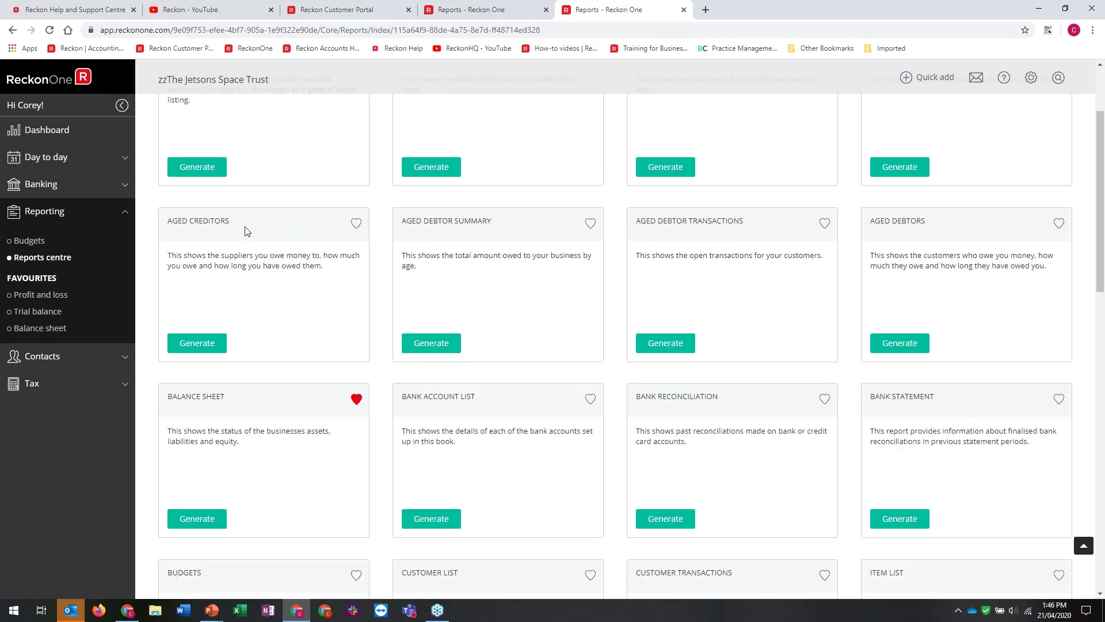
{"action": "scroll", "coordinate": [244, 230], "scroll_direction": "up", "scroll_amount": 3}
{"action": "mouse_move", "coordinate": [1030, 79]}
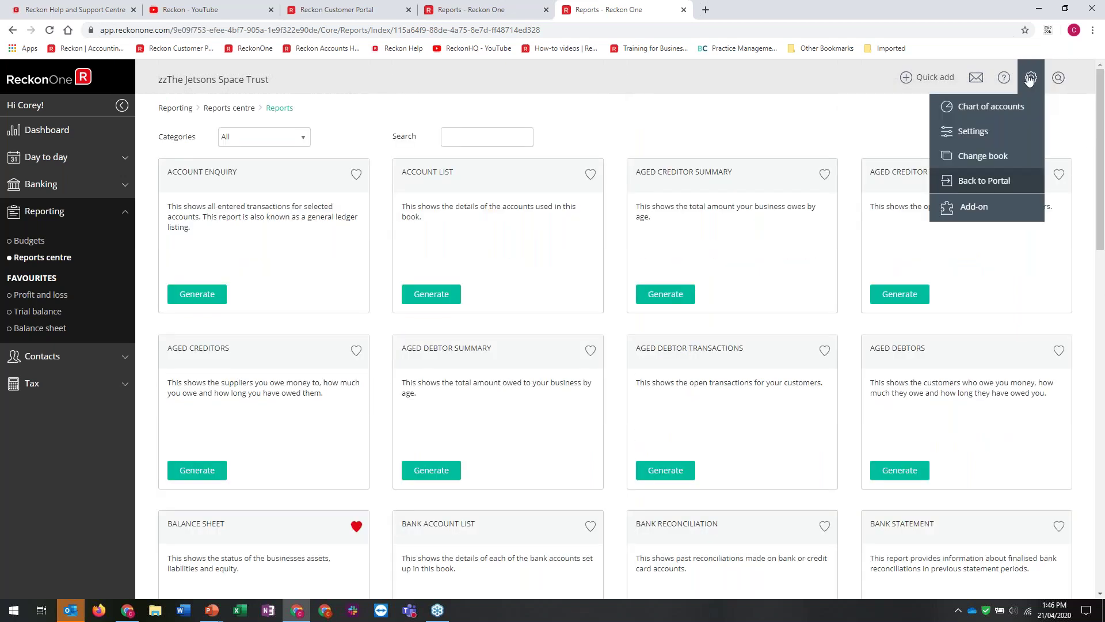
Enable 'Choose if amounts include tax' in the general tax settings, save, and open Journals
{"action": "left_click", "coordinate": [1000, 130]}
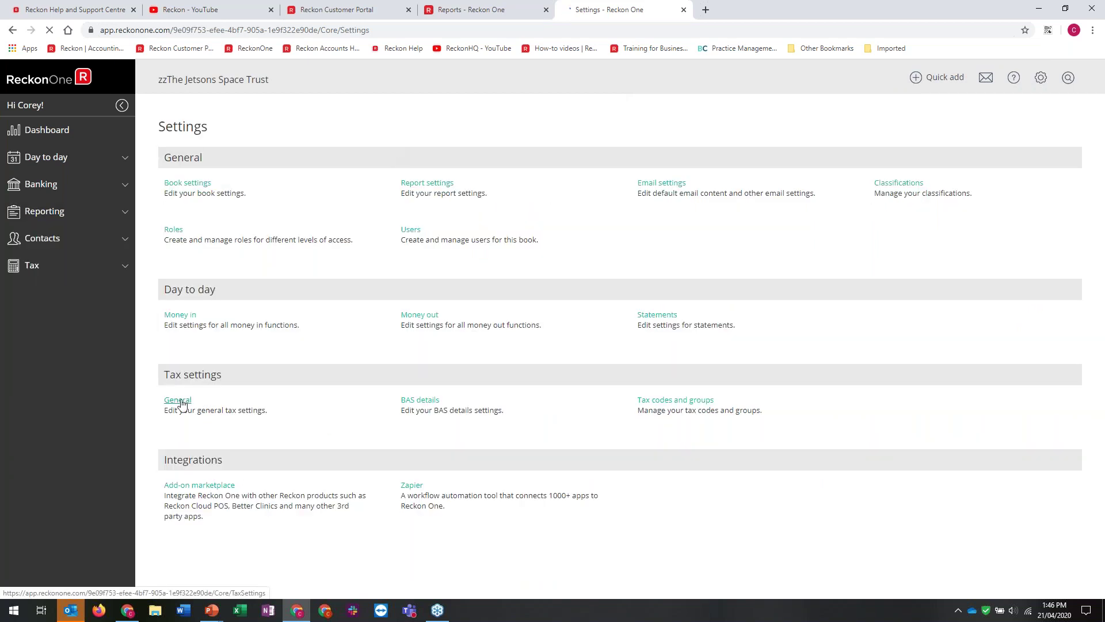
{"action": "left_click", "coordinate": [179, 401]}
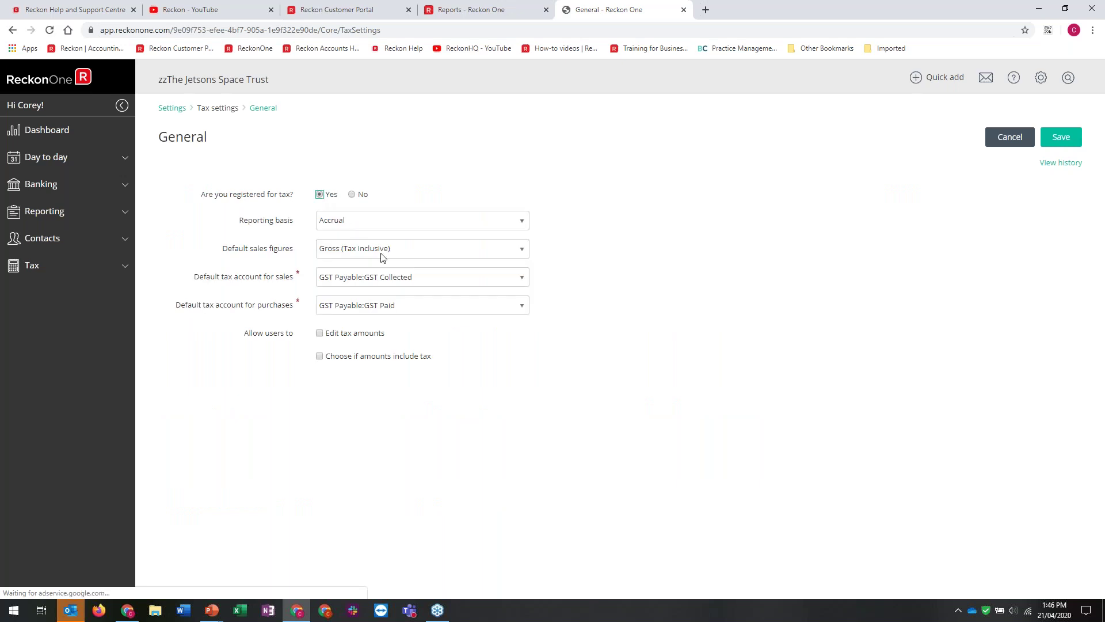
{"action": "left_click", "coordinate": [1063, 138]}
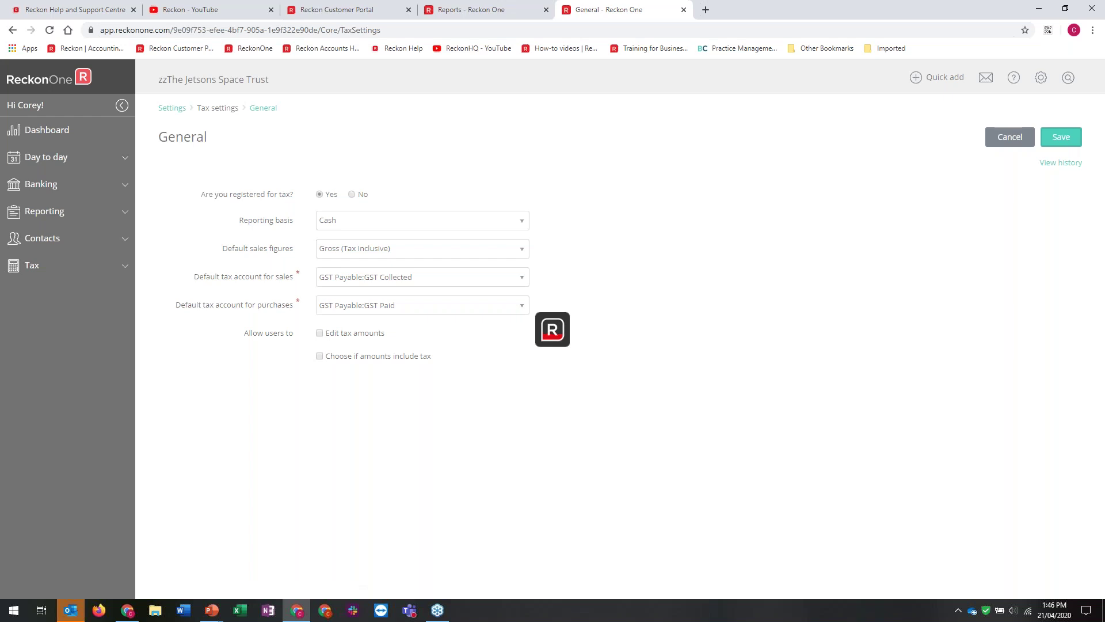
{"action": "left_click", "coordinate": [44, 211]}
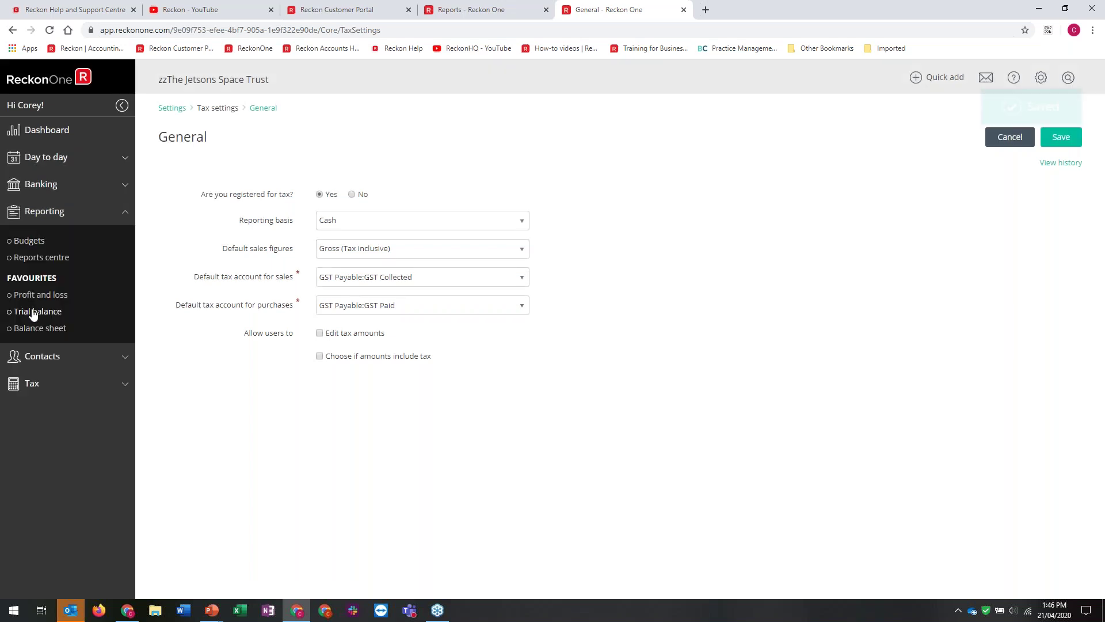
{"action": "left_click", "coordinate": [320, 356]}
{"action": "left_click", "coordinate": [1057, 142]}
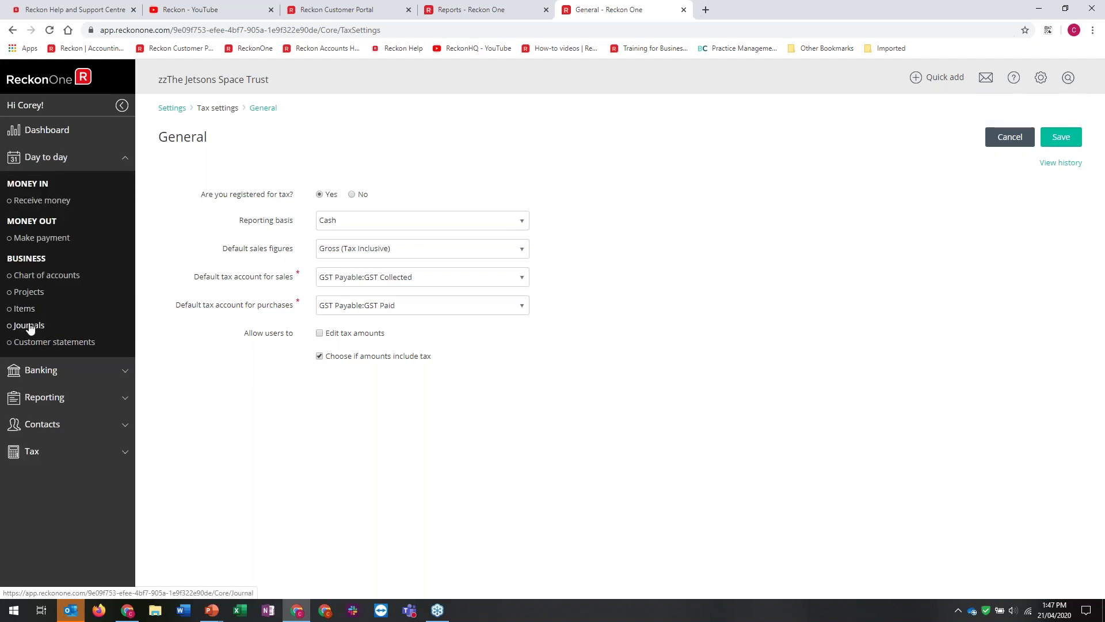
{"action": "left_click", "coordinate": [30, 327]}
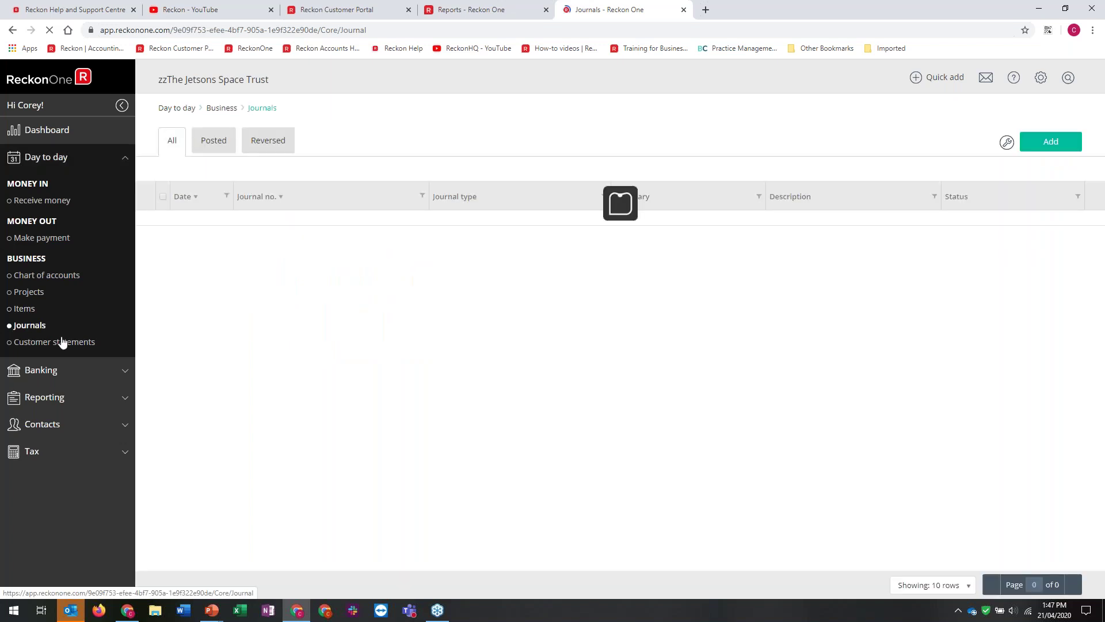
Start a Gross (Tax Inclusive) journal with Other Income credited $110,000 under the GST tax code
{"action": "left_click", "coordinate": [1048, 150]}
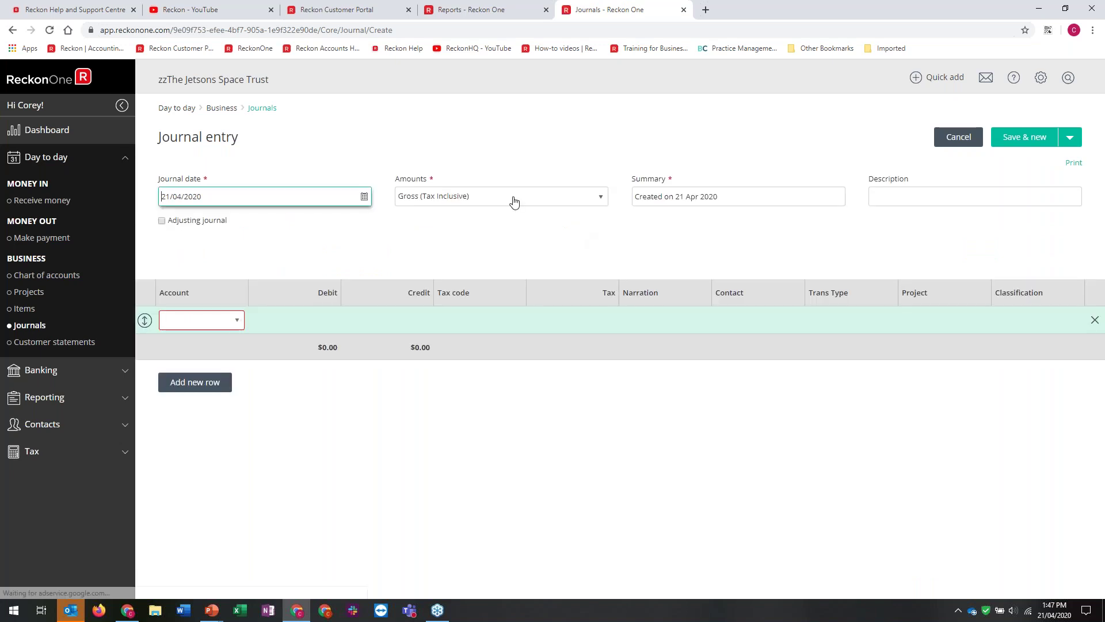
{"action": "left_click", "coordinate": [513, 199]}
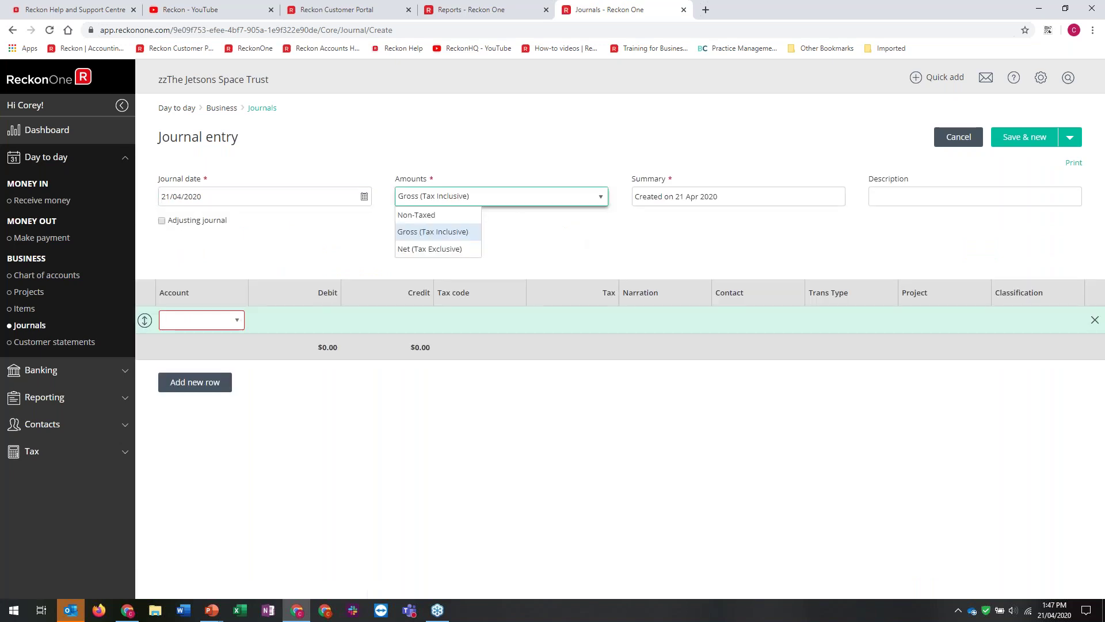
{"action": "left_click", "coordinate": [451, 232]}
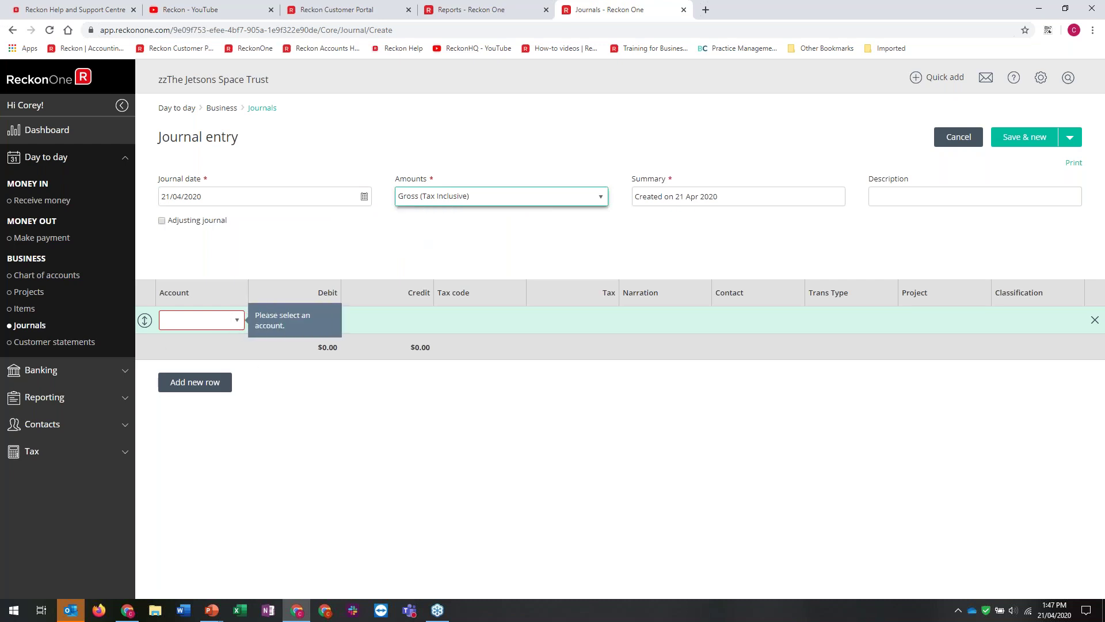
{"action": "left_click", "coordinate": [225, 322]}
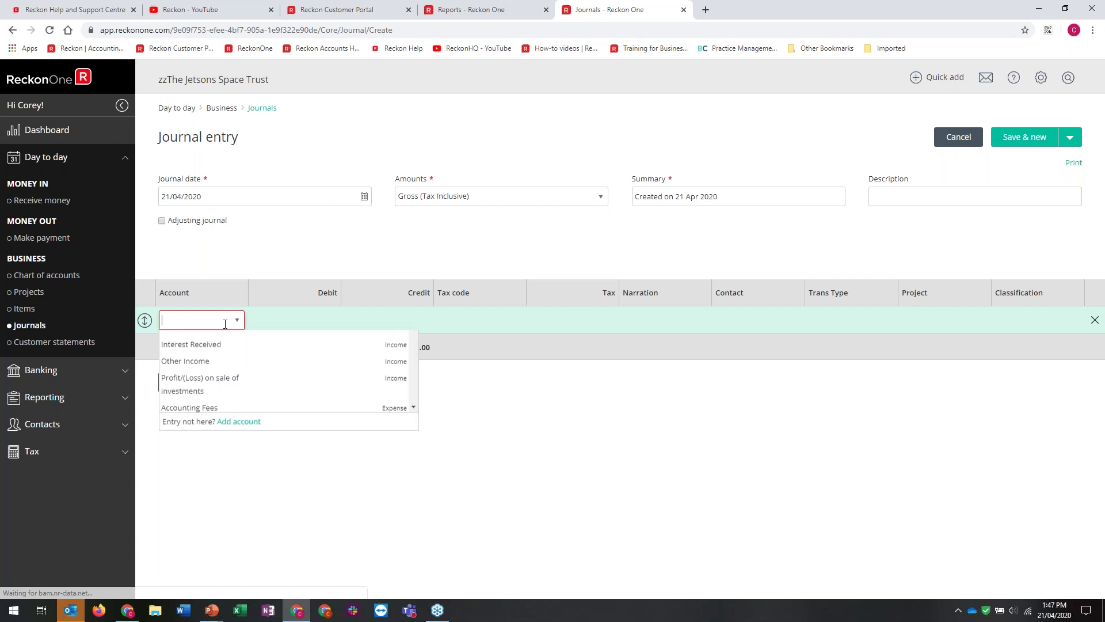
{"action": "left_click", "coordinate": [196, 406]}
{"action": "left_click", "coordinate": [415, 316]}
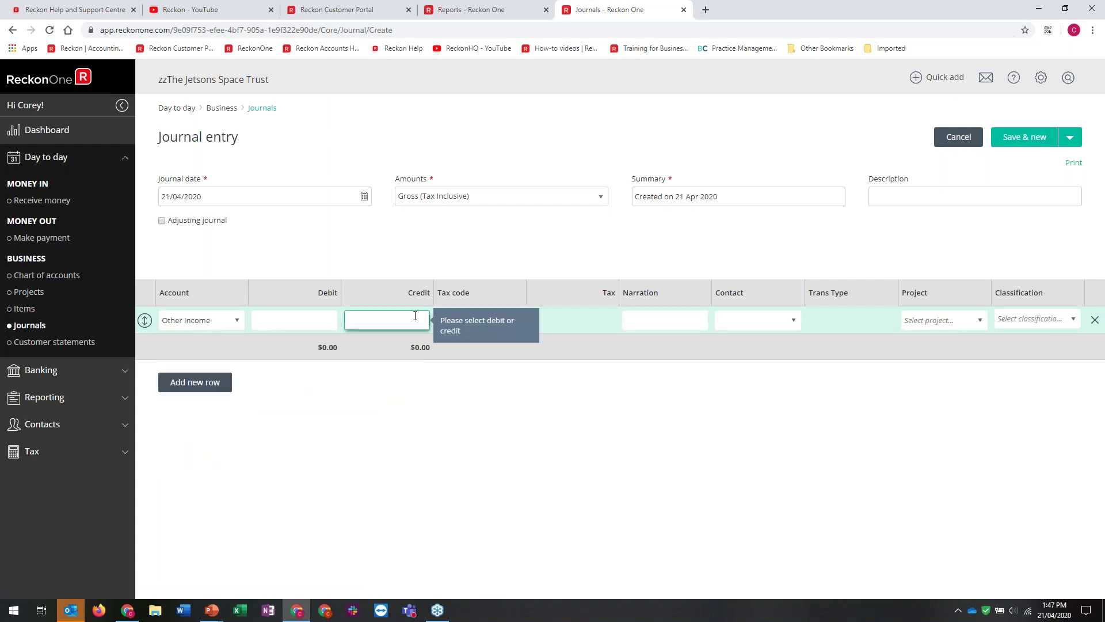
{"action": "type", "text": "110,000"}
{"action": "key", "text": "Tab"}
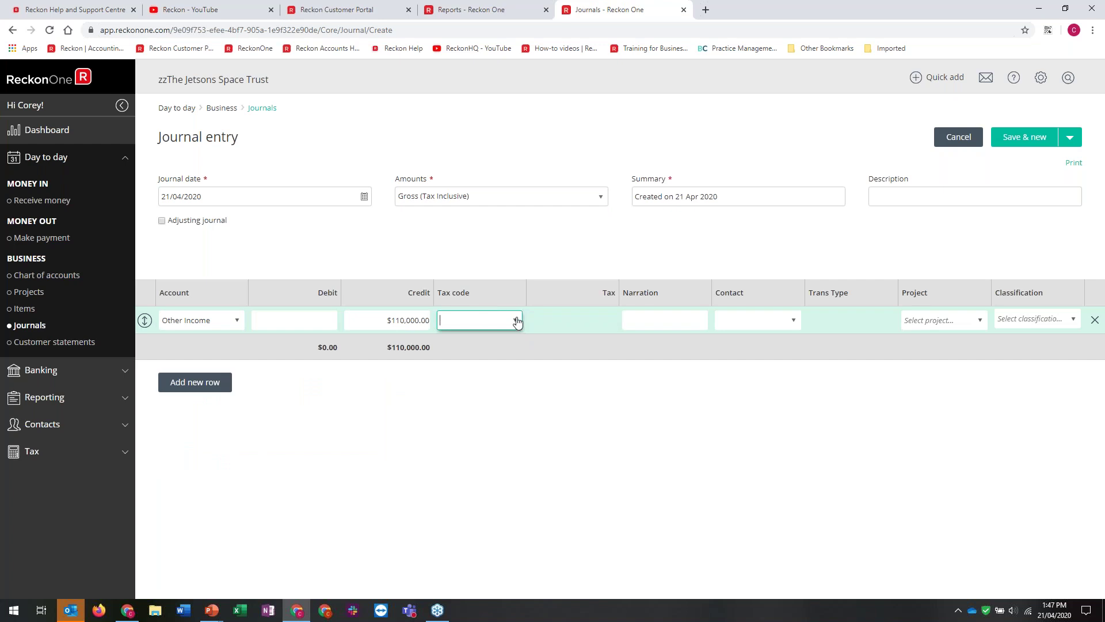
{"action": "left_click", "coordinate": [516, 321]}
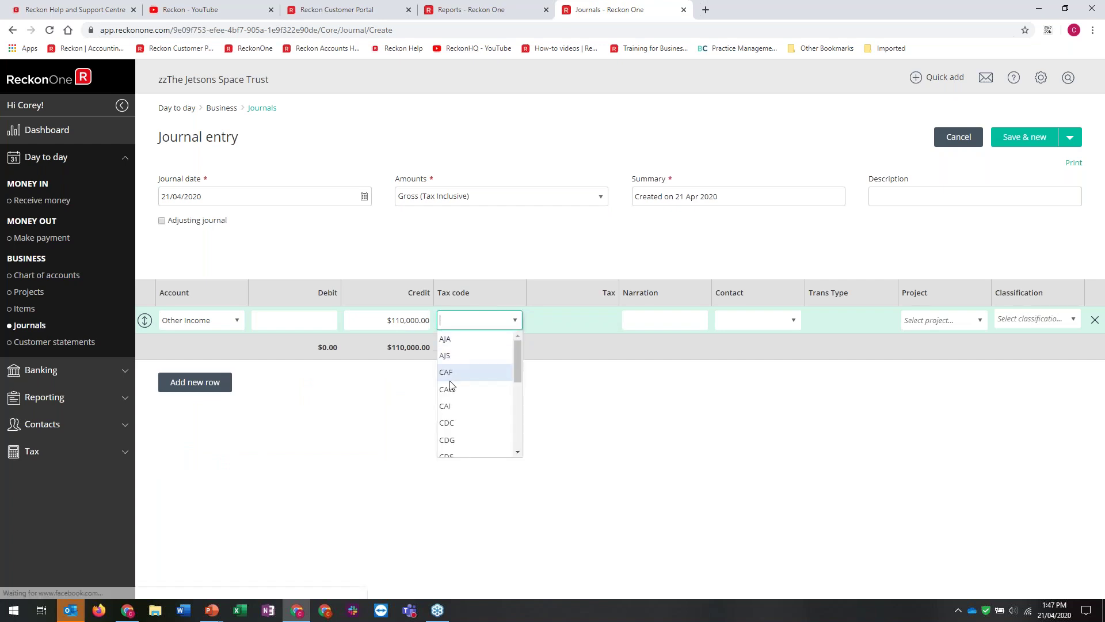
{"action": "scroll", "coordinate": [456, 407], "scroll_direction": "down", "scroll_amount": 2}
{"action": "left_click", "coordinate": [456, 407]}
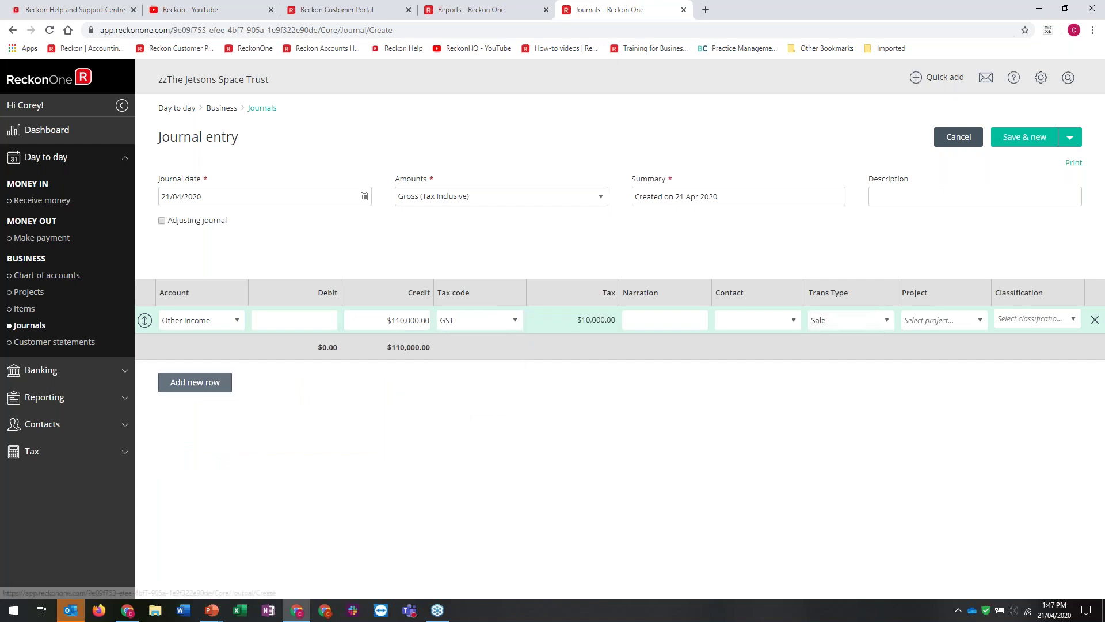
Add an Accounting Fees line debited $5,500
{"action": "left_click", "coordinate": [225, 382]}
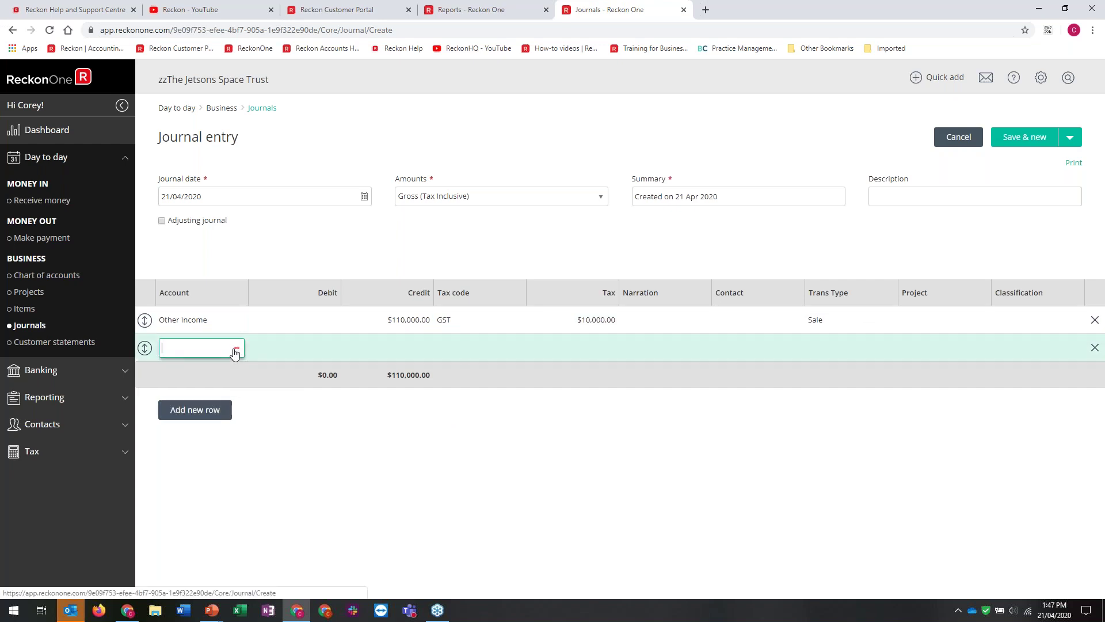
{"action": "type", "text": "acc"}
{"action": "left_click", "coordinate": [294, 385]}
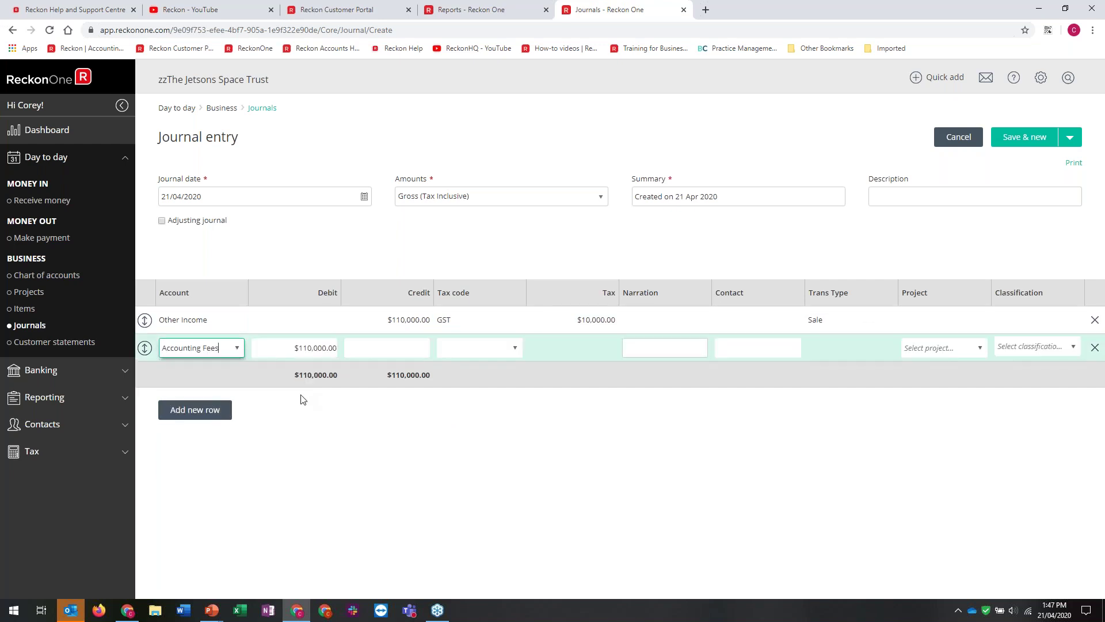
{"action": "left_click", "coordinate": [288, 347]}
{"action": "type", "text": "55"}
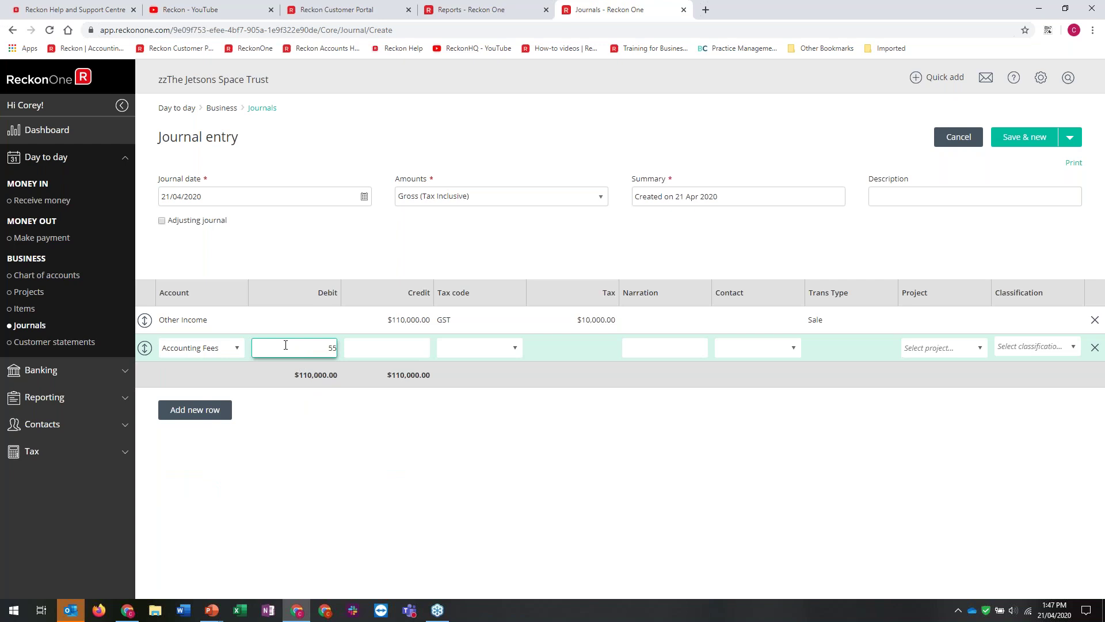
{"action": "left_click", "coordinate": [242, 392]}
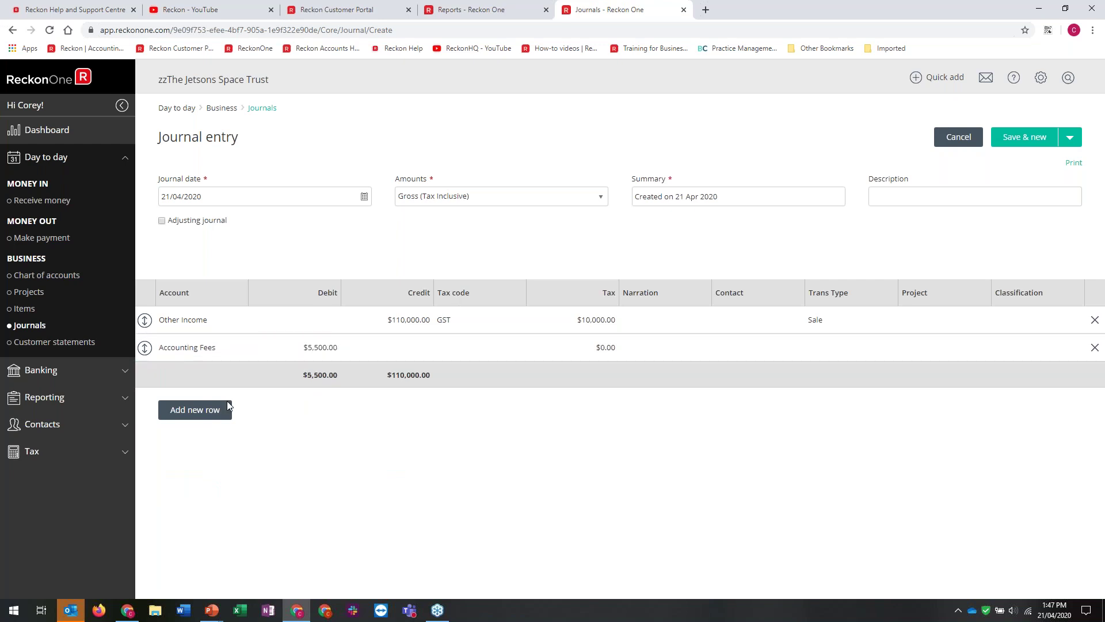
Add a Bank - Investment line for the balancing $104,500 debit
{"action": "left_click", "coordinate": [191, 410]}
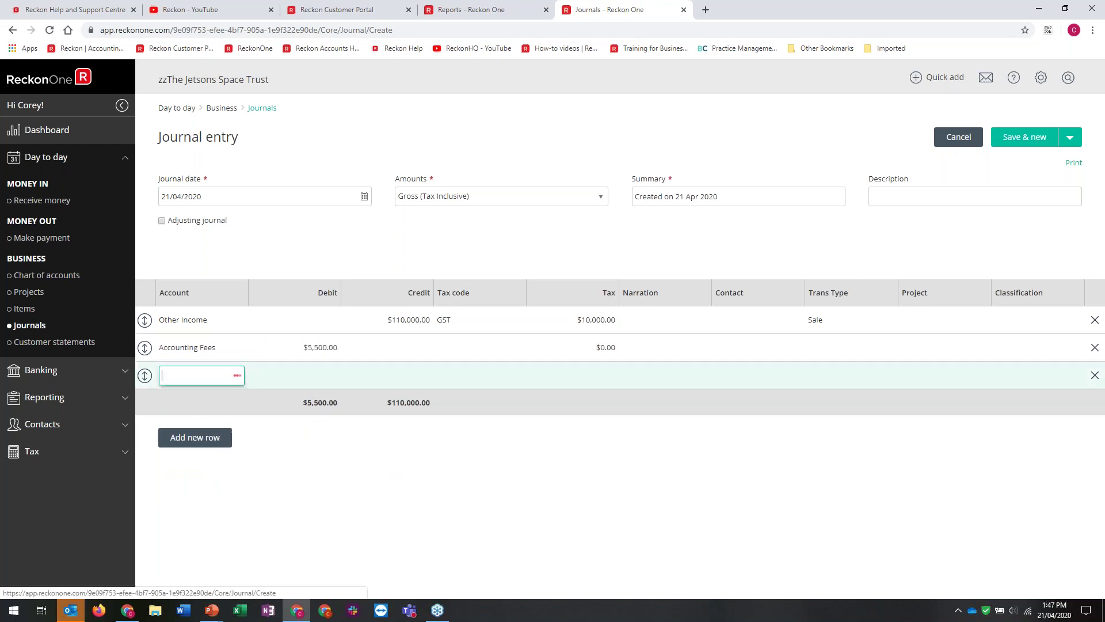
{"action": "left_click", "coordinate": [216, 375]}
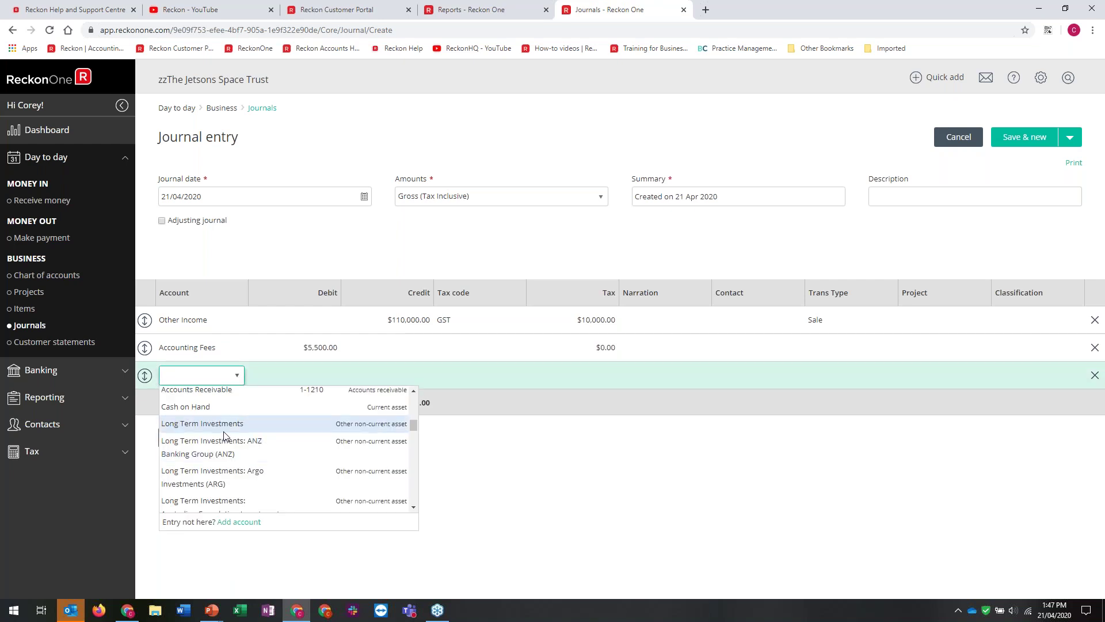
{"action": "left_click", "coordinate": [413, 391]}
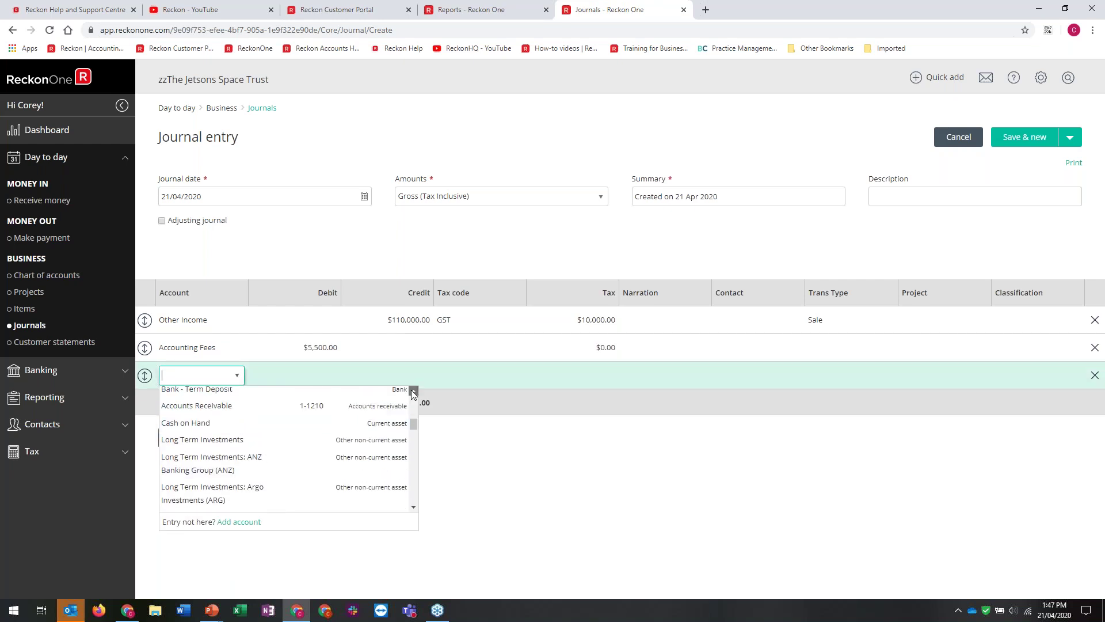
{"action": "left_click", "coordinate": [414, 393]}
{"action": "scroll", "coordinate": [288, 440], "scroll_direction": "up", "scroll_amount": 1}
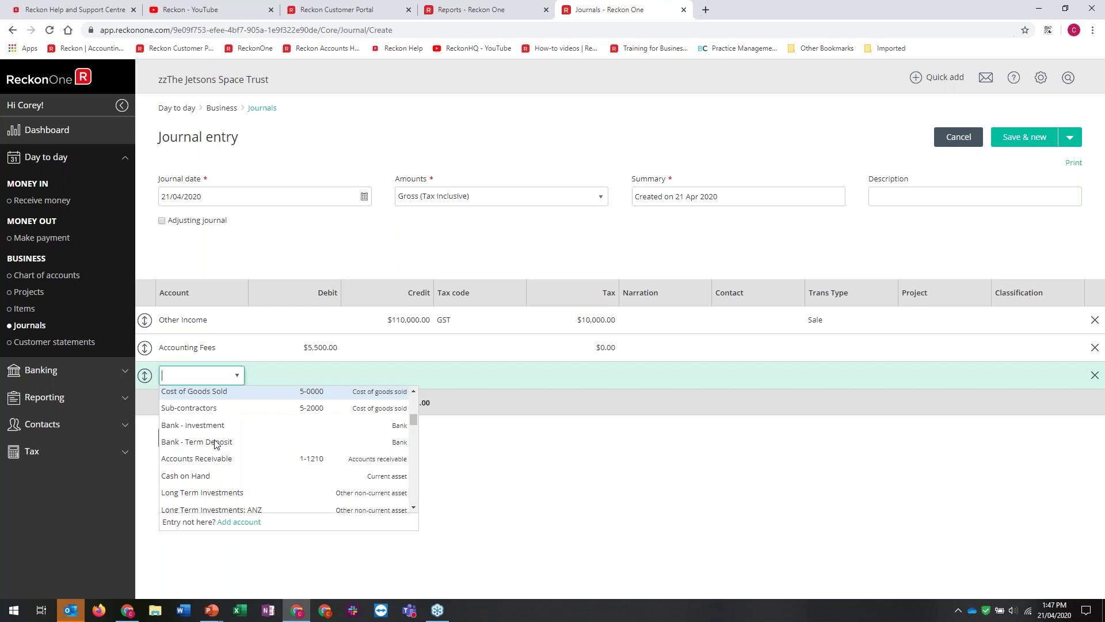
{"action": "left_click", "coordinate": [368, 406]}
{"action": "left_click", "coordinate": [409, 406]}
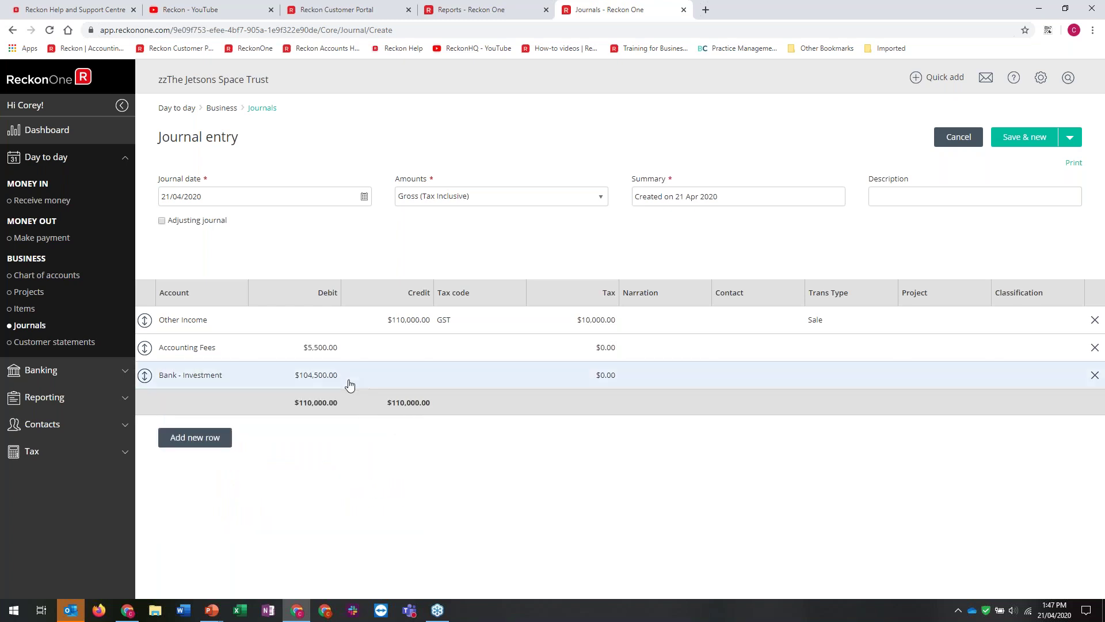
Save and close the journal
{"action": "left_click", "coordinate": [1070, 144]}
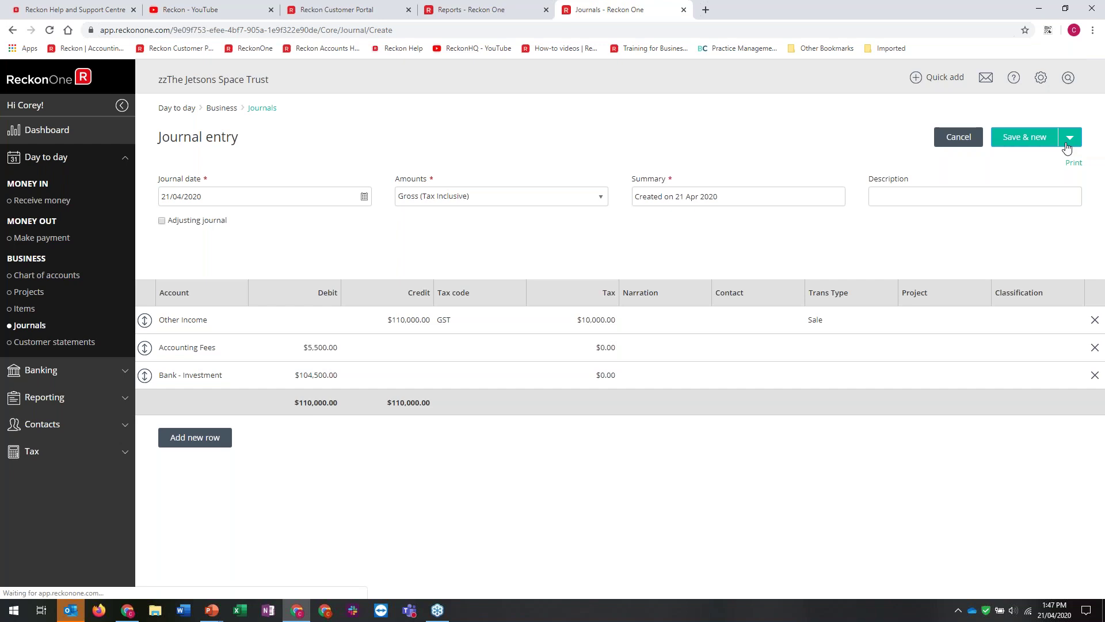
{"action": "left_click", "coordinate": [1068, 144]}
{"action": "left_click", "coordinate": [1019, 161]}
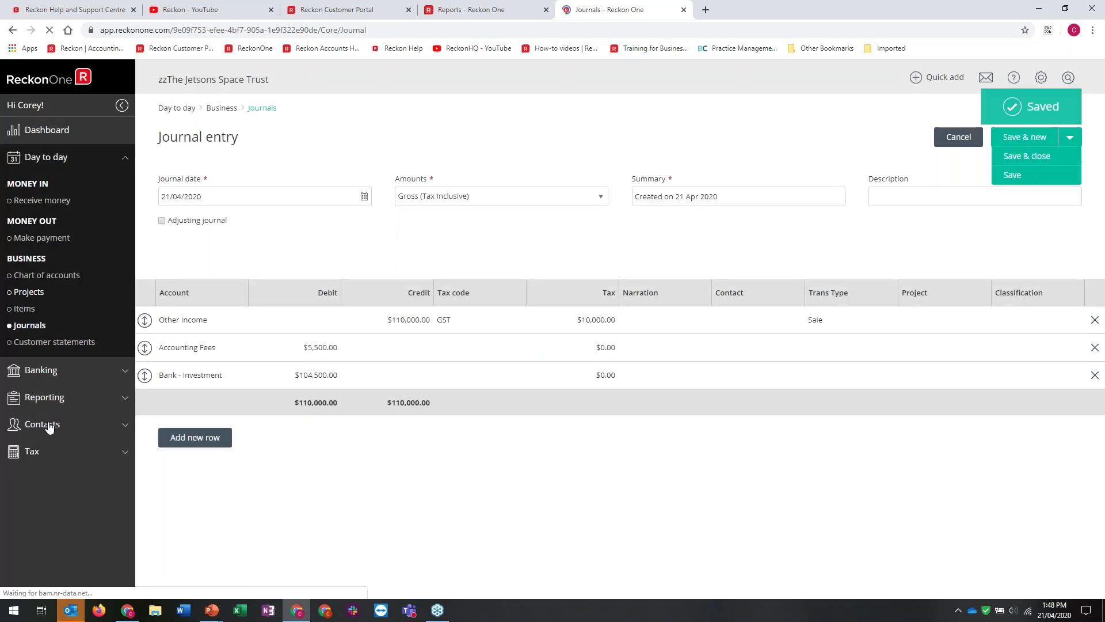
Filter the reports centre to Tax and generate GST summary, tax code transactions and exemption reports in new tabs
{"action": "left_click", "coordinate": [44, 397]}
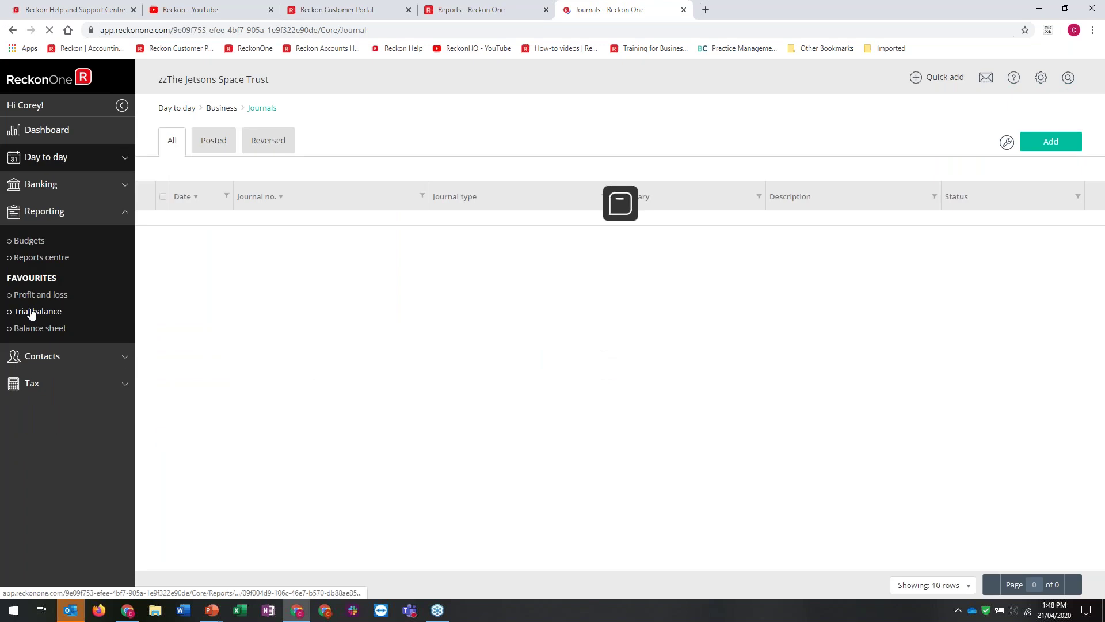
{"action": "left_click", "coordinate": [37, 259]}
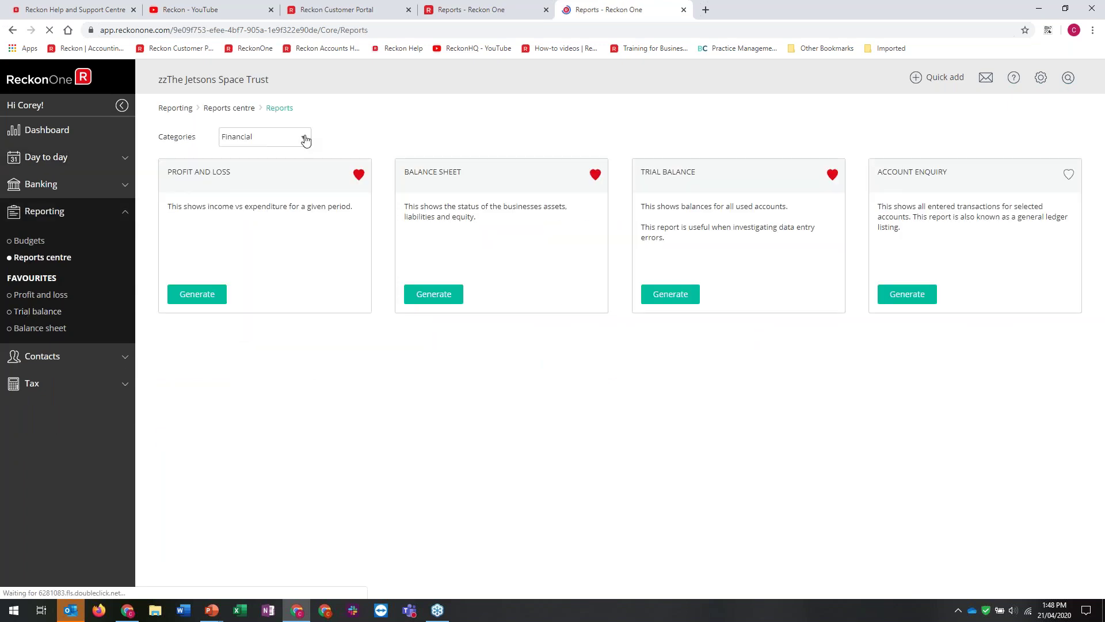
{"action": "left_click", "coordinate": [306, 140]}
{"action": "left_click", "coordinate": [246, 191]}
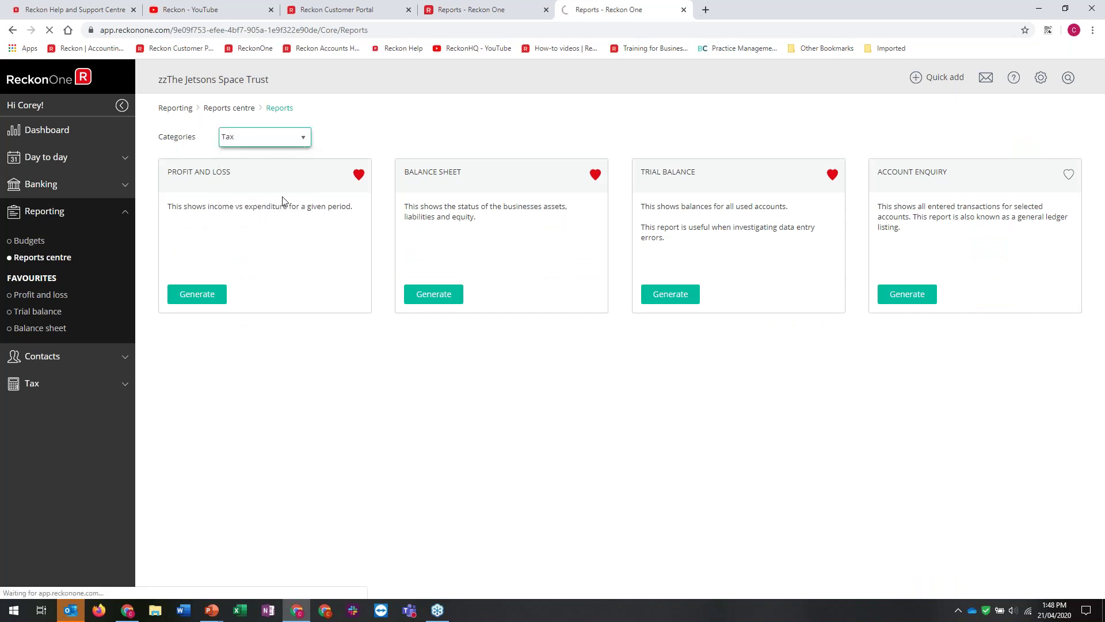
{"action": "left_click", "coordinate": [210, 294]}
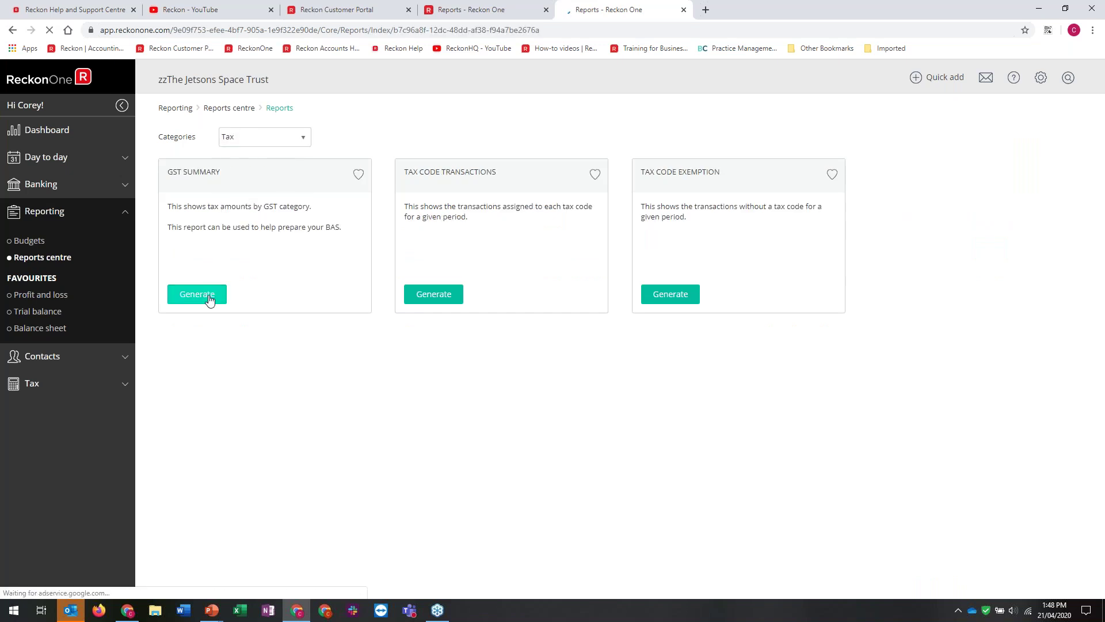
{"action": "left_click", "coordinate": [208, 295]}
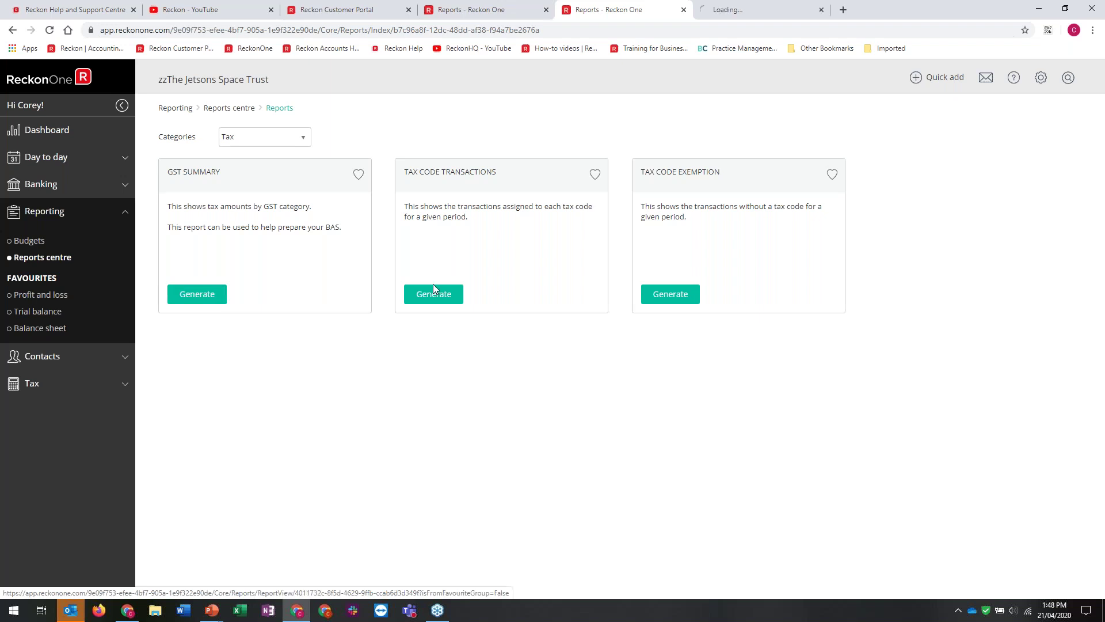
{"action": "left_click", "coordinate": [434, 286]}
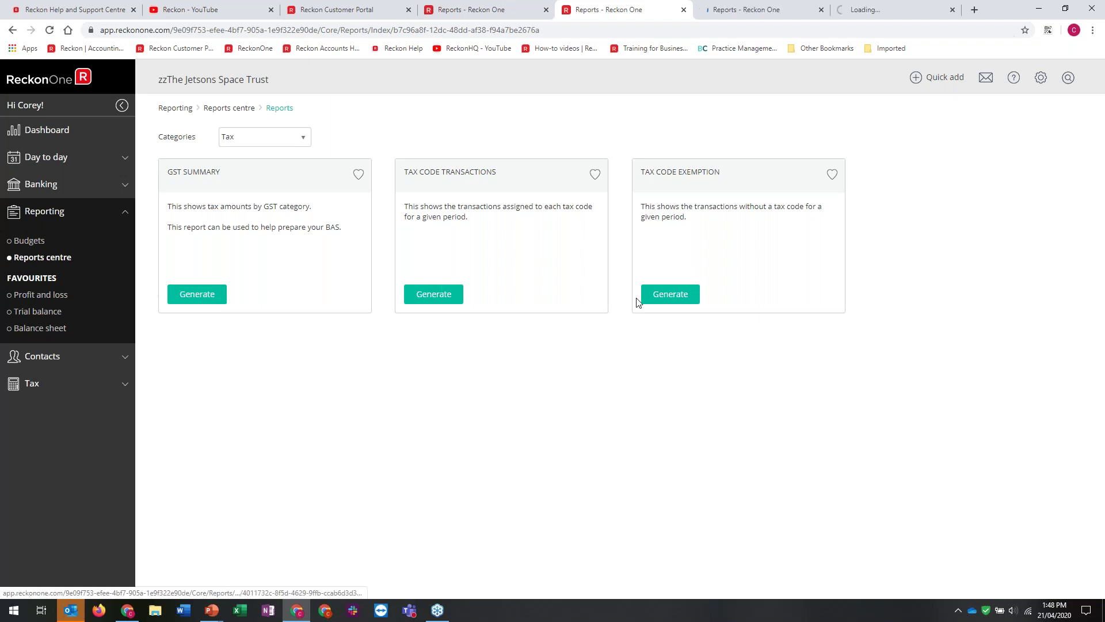
{"action": "right_click", "coordinate": [671, 302]}
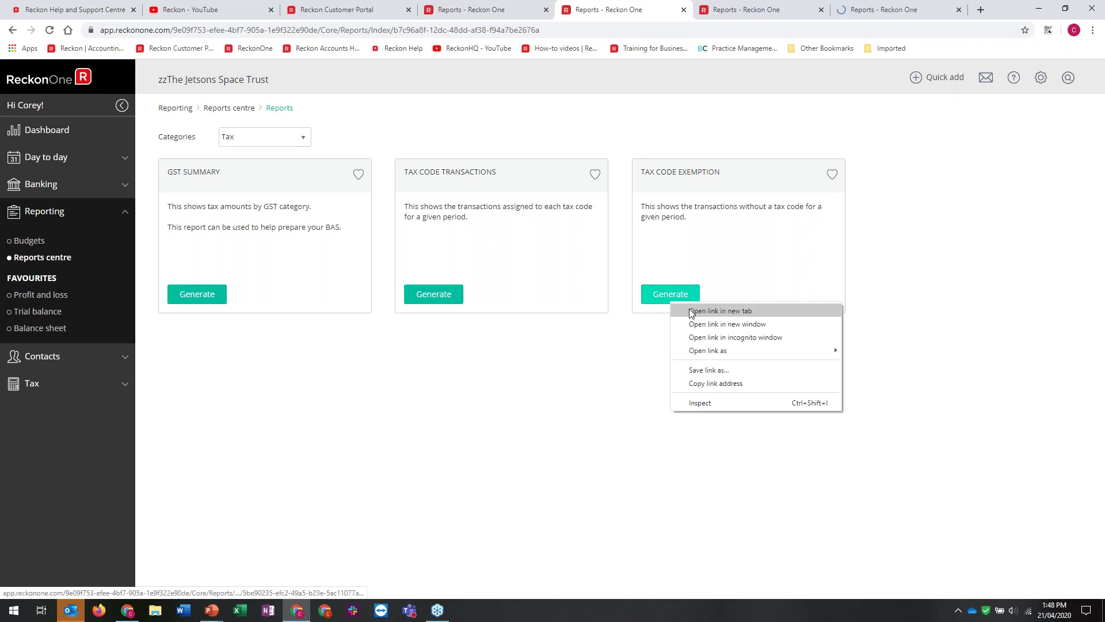
{"action": "left_click", "coordinate": [692, 311]}
Review the GST summary, tax code transactions and tax code exemption report tabs in turn
{"action": "left_click", "coordinate": [661, 5]}
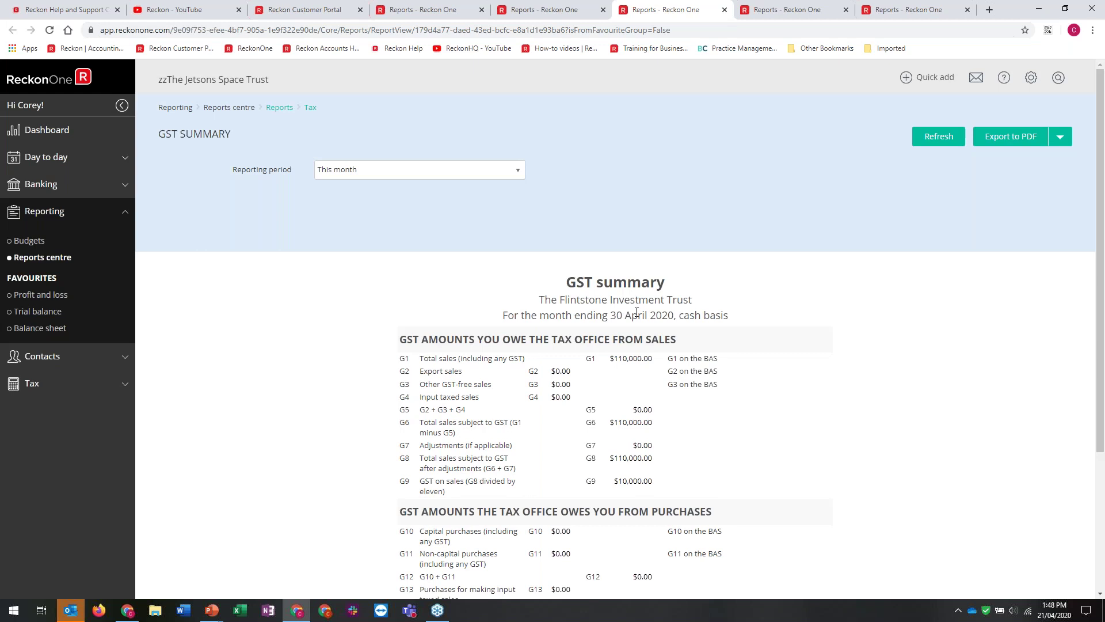
{"action": "scroll", "coordinate": [637, 313], "scroll_direction": "down", "scroll_amount": 3}
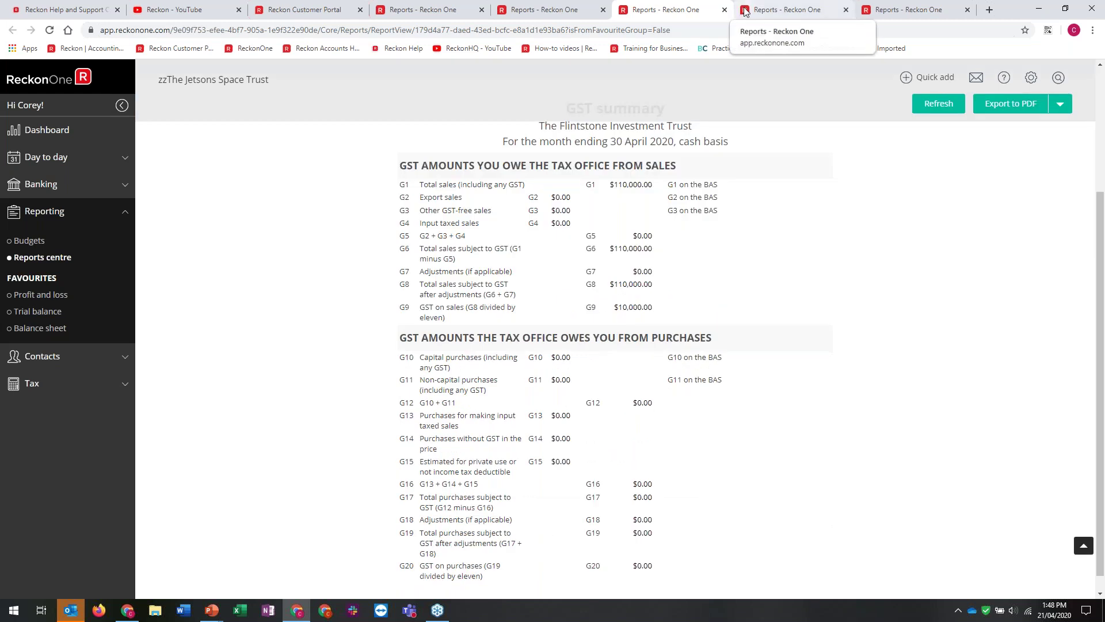
{"action": "left_click", "coordinate": [812, 2]}
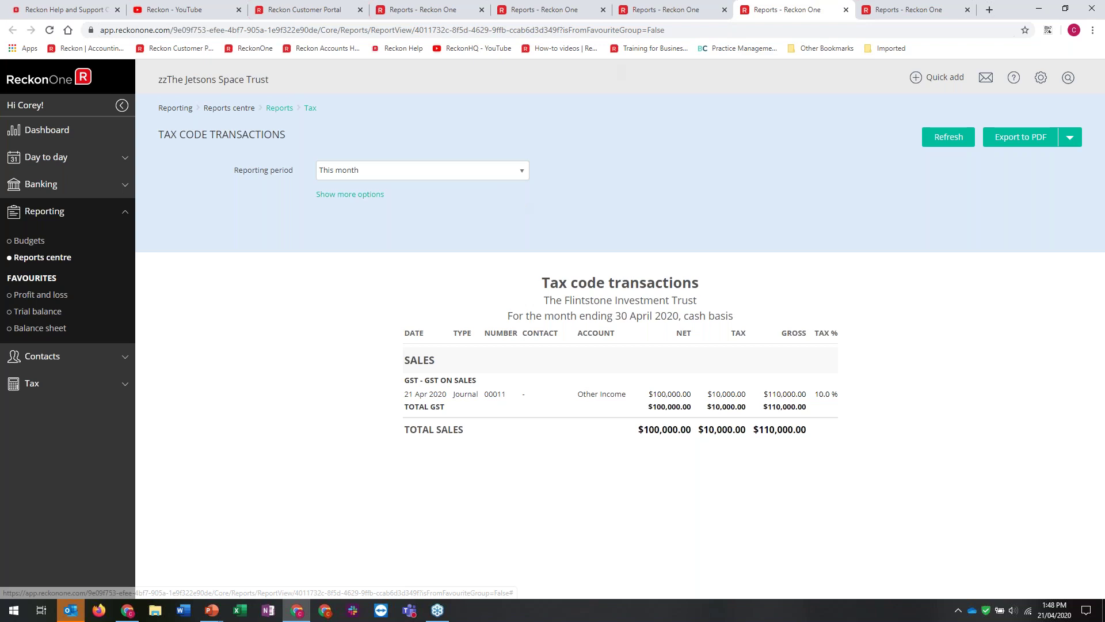
{"action": "left_click", "coordinate": [896, 8]}
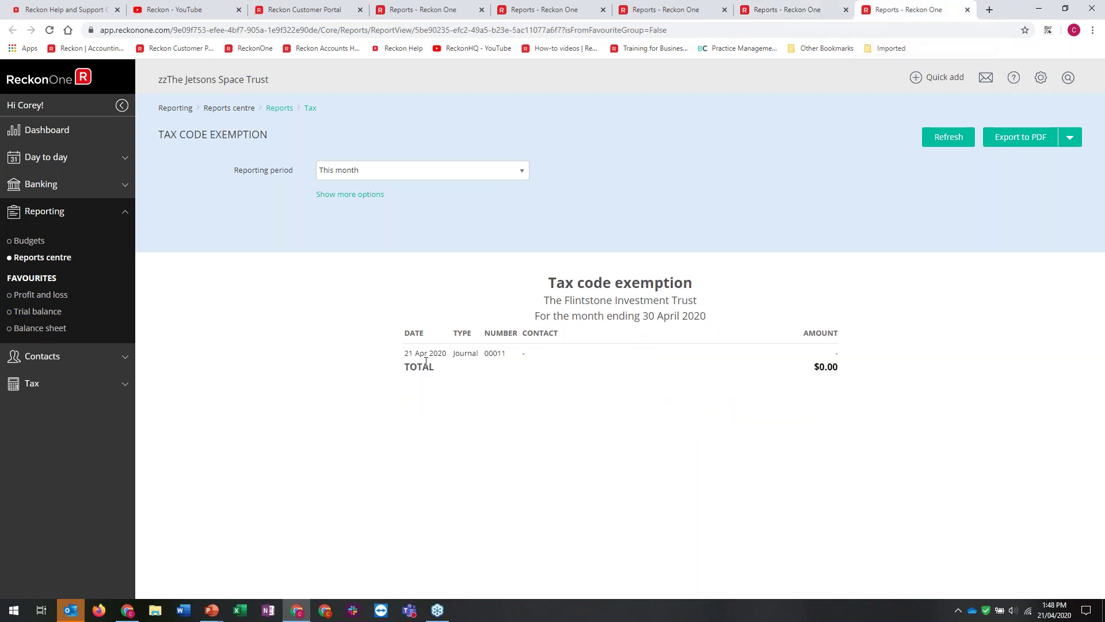
Open journal 00011 from the exemption report and set its Accounting Fees line to NCG
{"action": "left_click", "coordinate": [470, 358]}
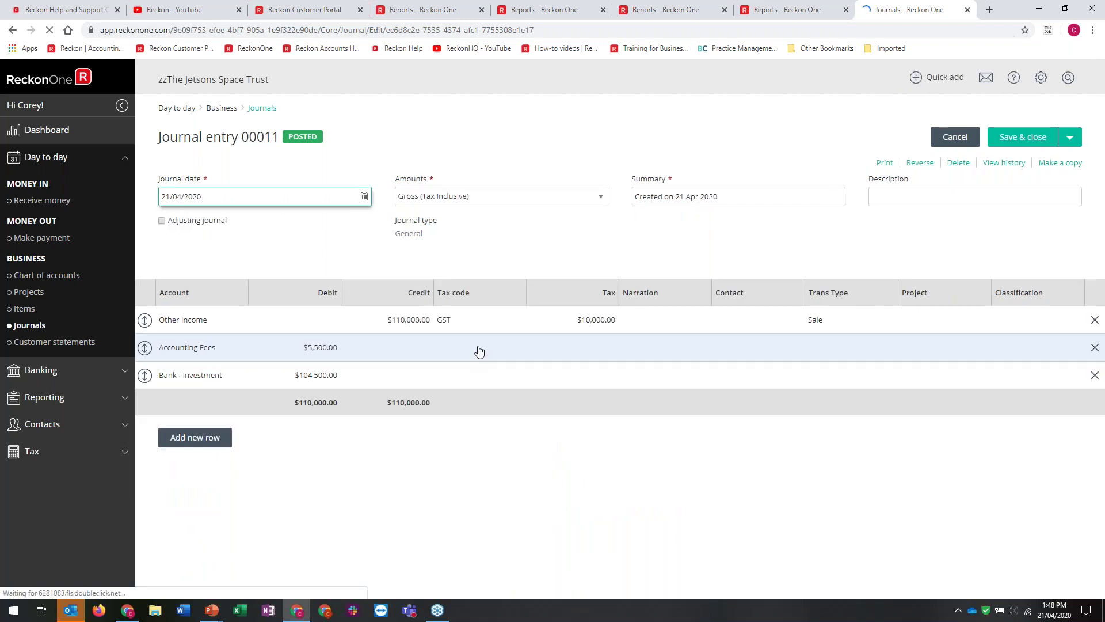
{"action": "left_click", "coordinate": [479, 351]}
{"action": "left_click", "coordinate": [457, 395]}
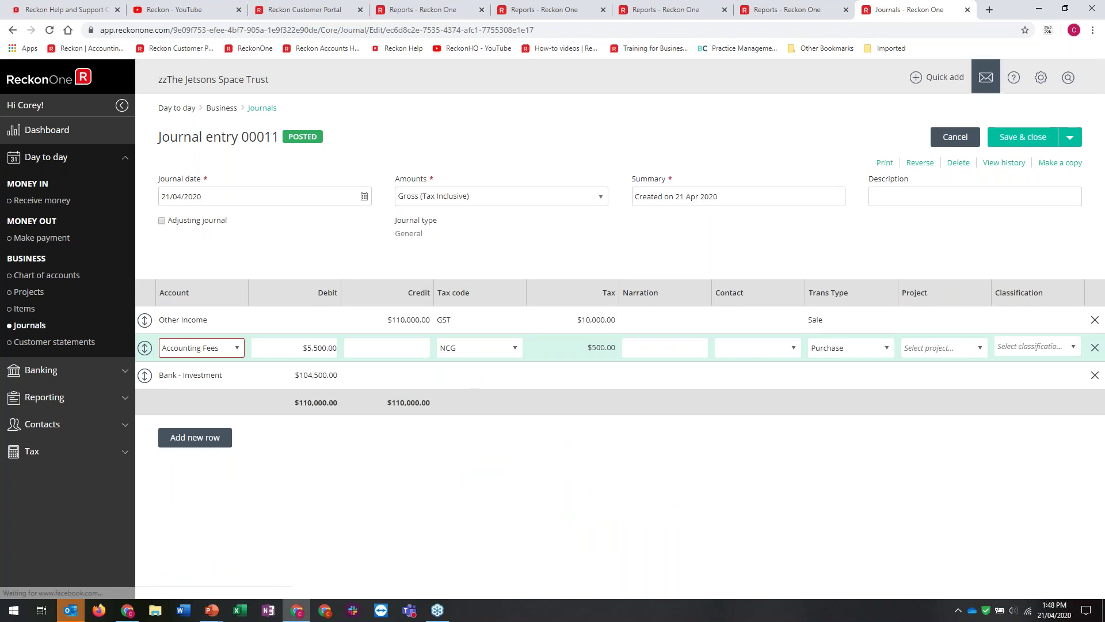
Return to the tax code transactions report, then open the BAS page under Tax
{"action": "left_click", "coordinate": [801, 10]}
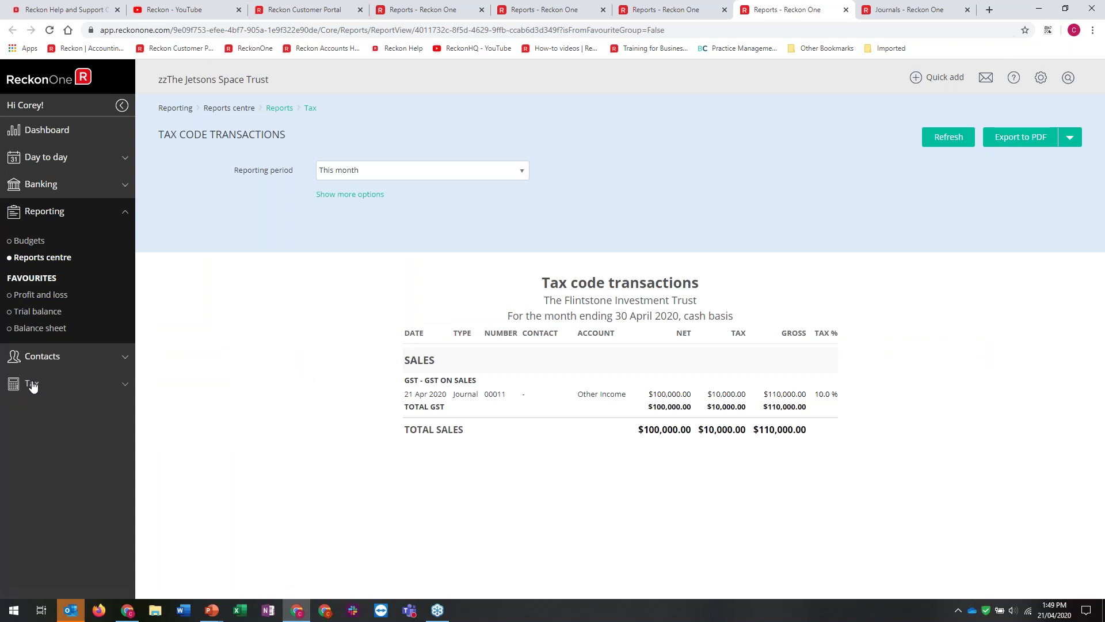
{"action": "left_click", "coordinate": [33, 386]}
{"action": "left_click", "coordinate": [27, 303]}
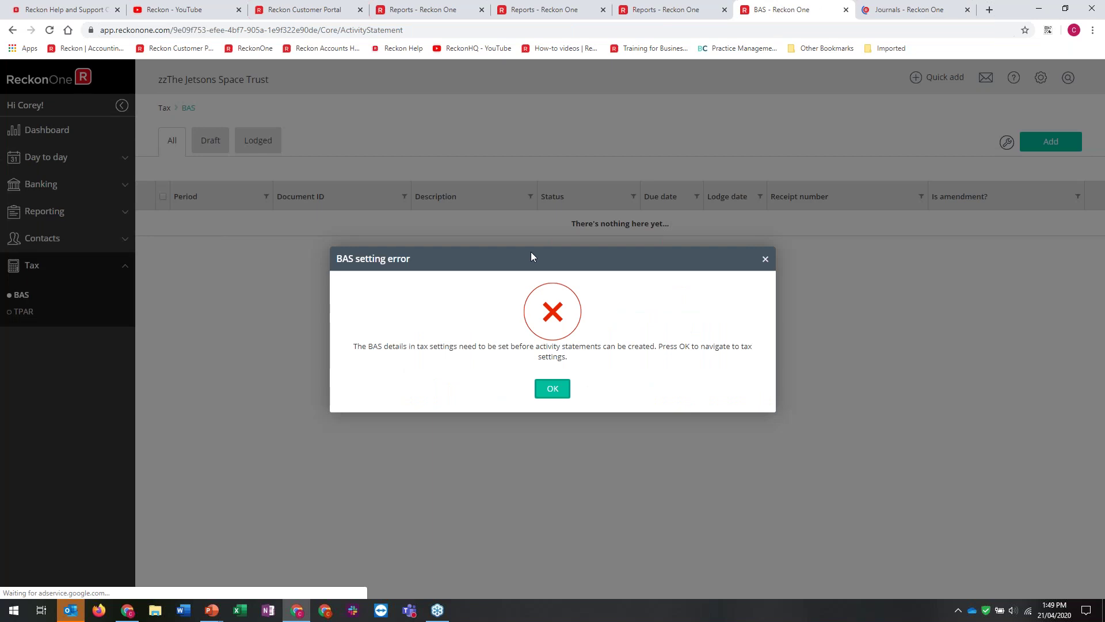
Set the BAS reporting period to Quarterly – Option 1, save, and reopen the BAS list
{"action": "left_click", "coordinate": [554, 382]}
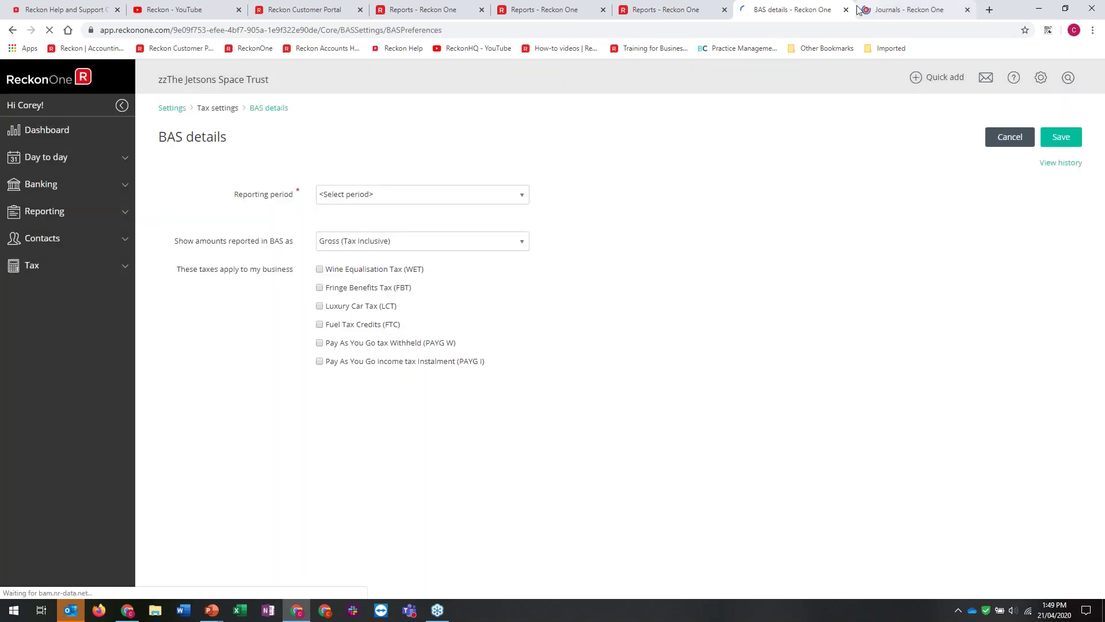
{"action": "left_click", "coordinate": [422, 194]}
{"action": "left_click", "coordinate": [368, 247]}
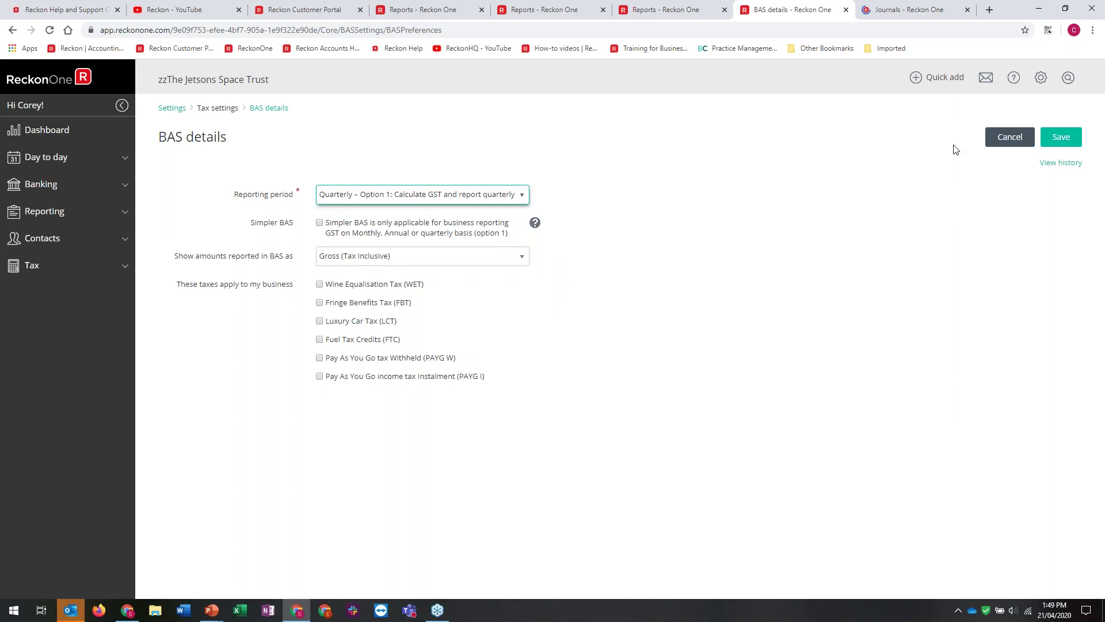
{"action": "left_click", "coordinate": [1061, 137]}
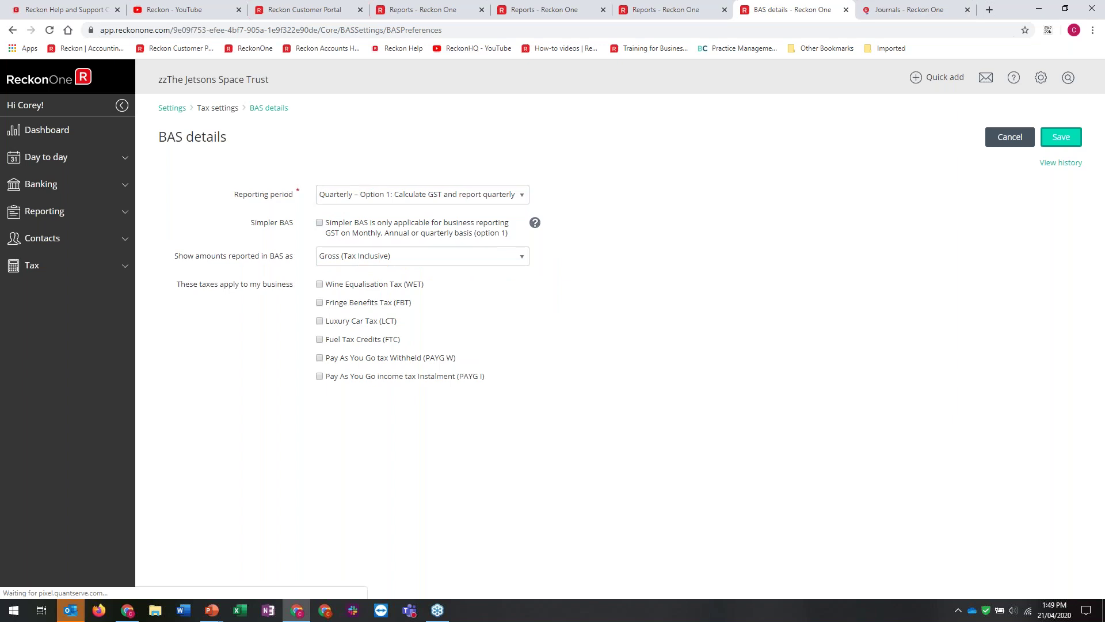
{"action": "left_click", "coordinate": [33, 268]}
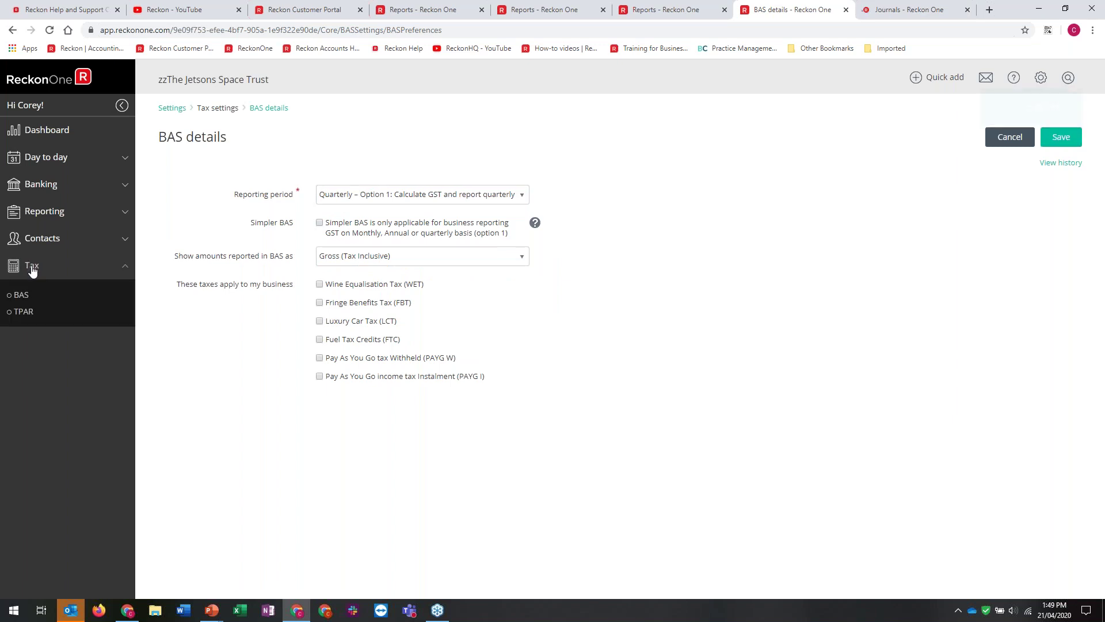
{"action": "left_click", "coordinate": [21, 294]}
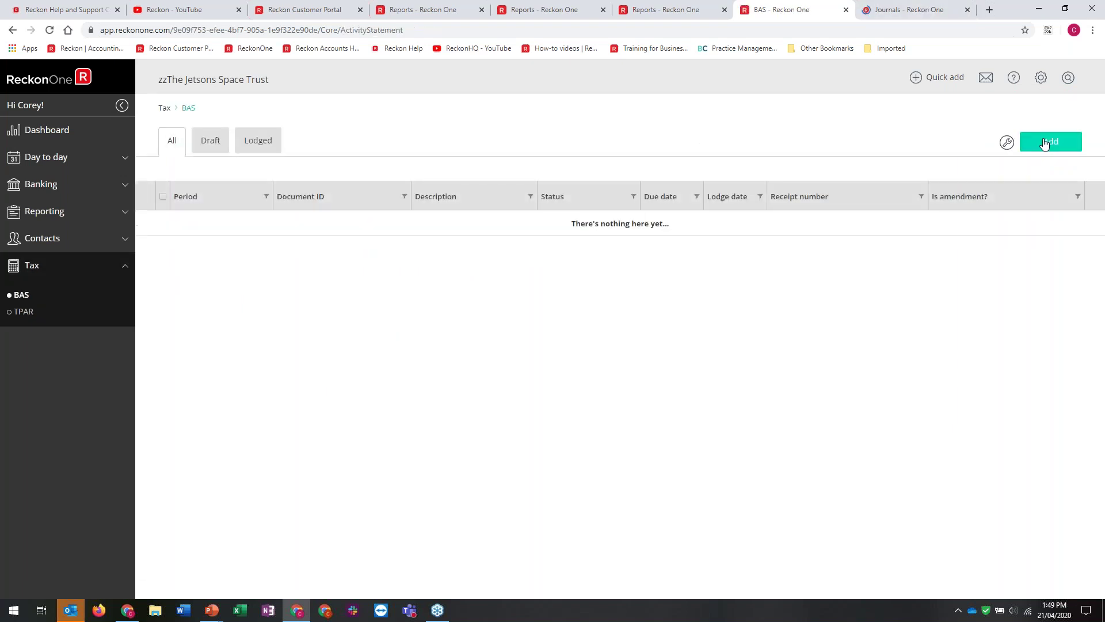
Add a BAS for Quarter 4 - April to June 2020 and review the $9,500 payable draft
{"action": "left_click", "coordinate": [1046, 144]}
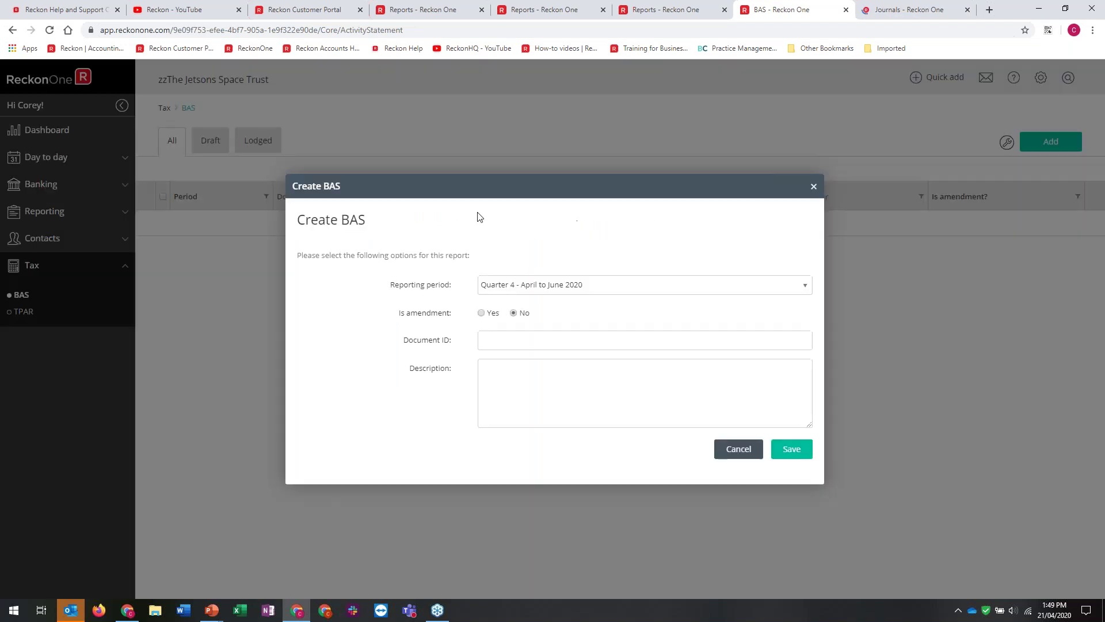
{"action": "left_click", "coordinate": [588, 288]}
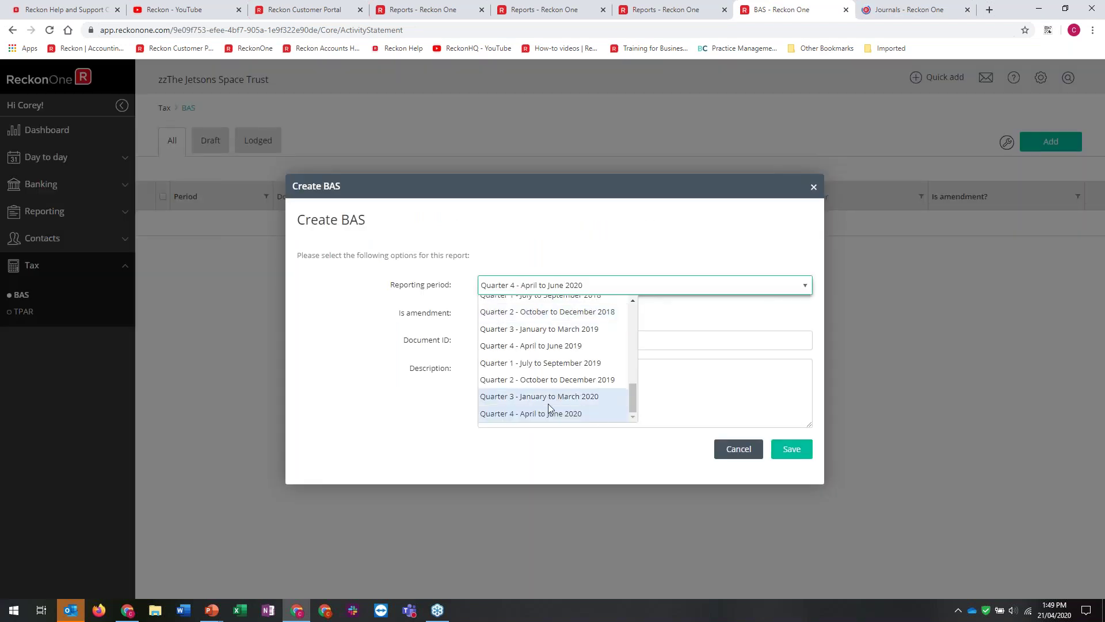
{"action": "left_click", "coordinate": [515, 413]}
{"action": "left_click", "coordinate": [801, 458]}
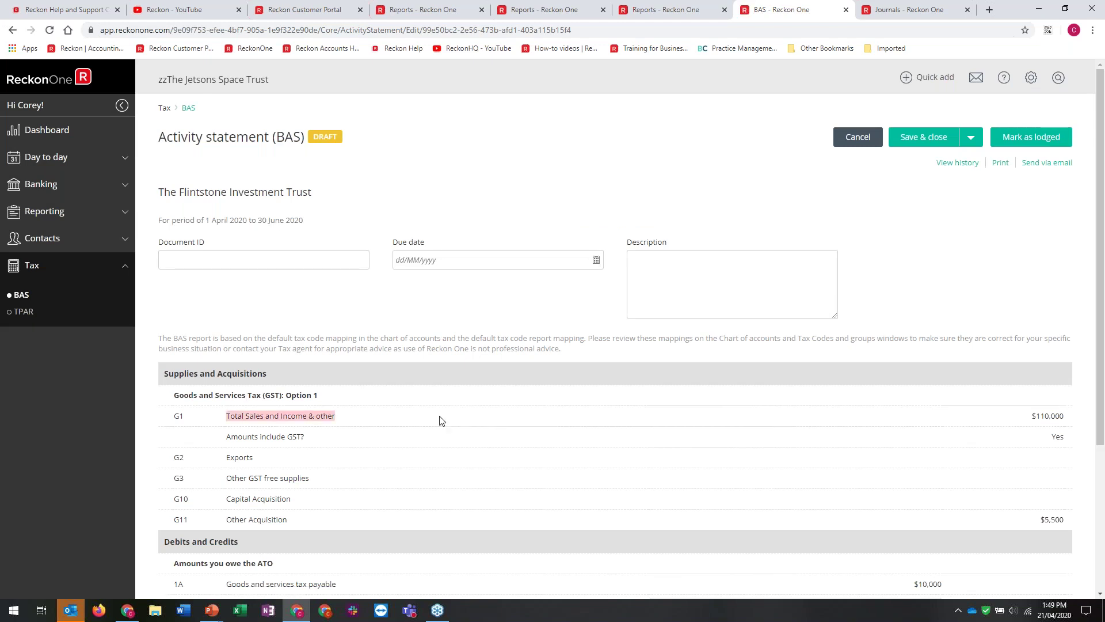
{"action": "scroll", "coordinate": [441, 421], "scroll_direction": "down", "scroll_amount": 3}
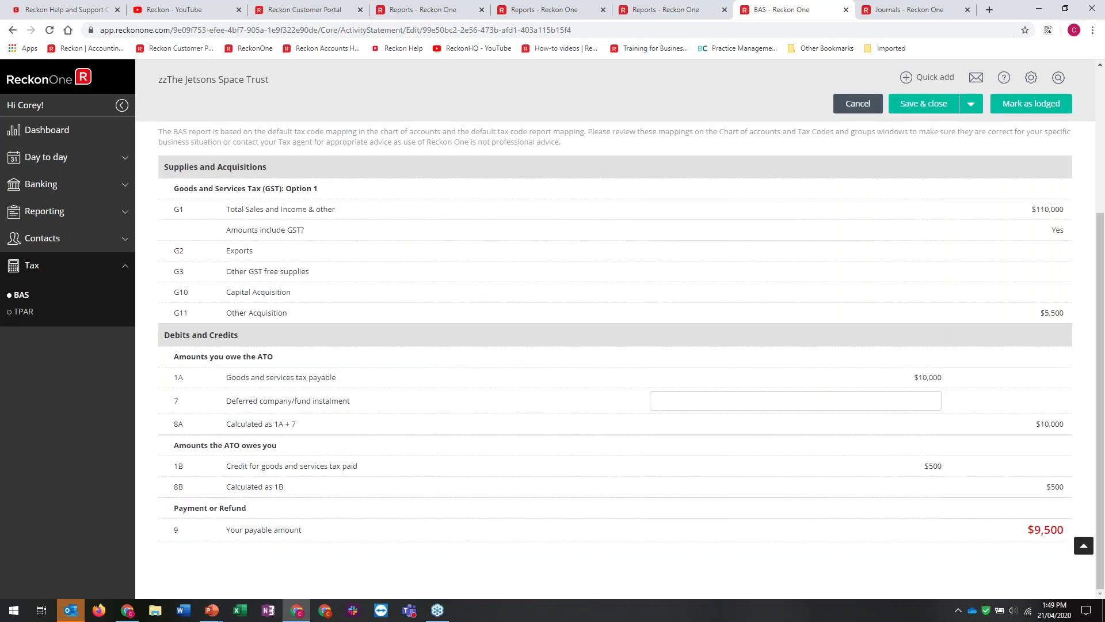
{"action": "scroll", "coordinate": [615, 346], "scroll_direction": "up", "scroll_amount": 3}
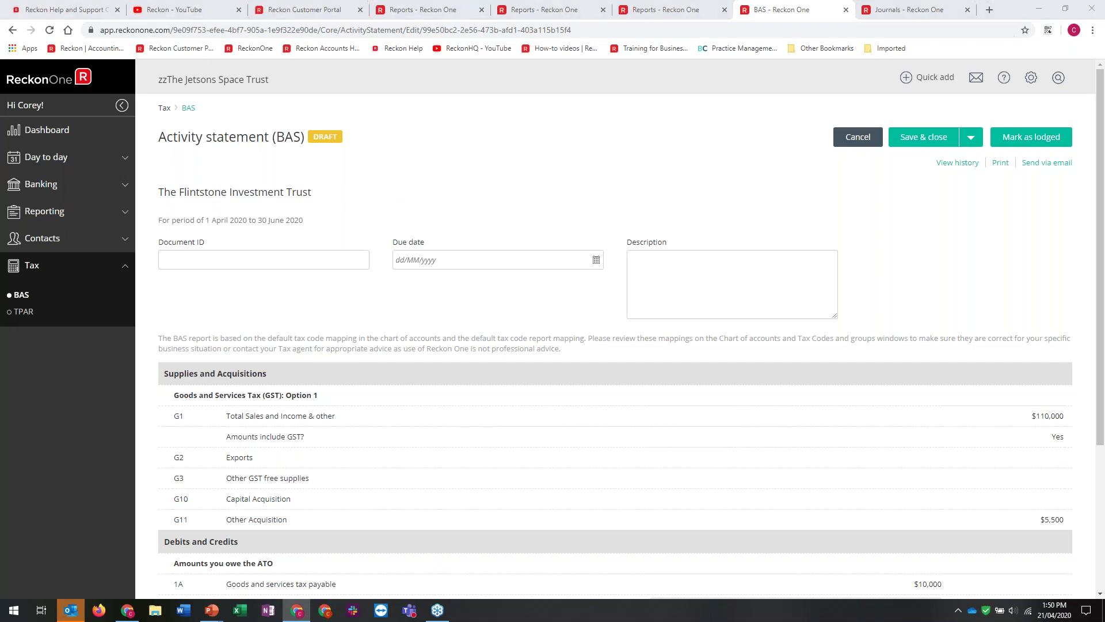
Switch back to the PowerPoint slide show and advance to the Reckon Training Academy slide
{"action": "key", "text": "alt+Tab"}
{"action": "key", "text": "alt+Tab"}
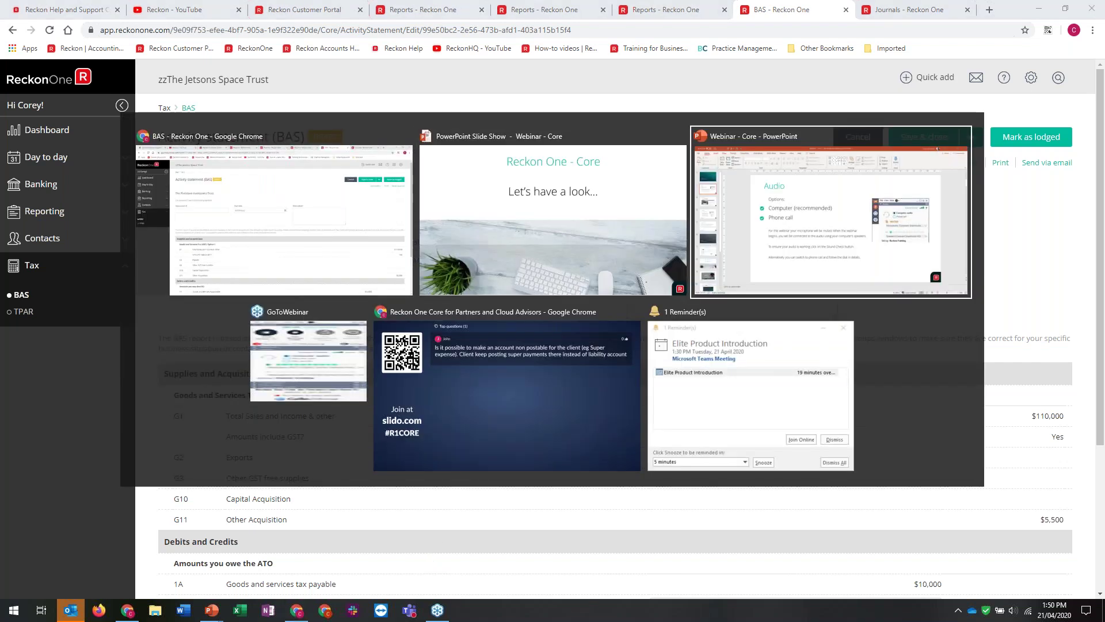
{"action": "key", "text": "alt+shift+Tab"}
{"action": "key", "text": "alt+shift+Tab"}
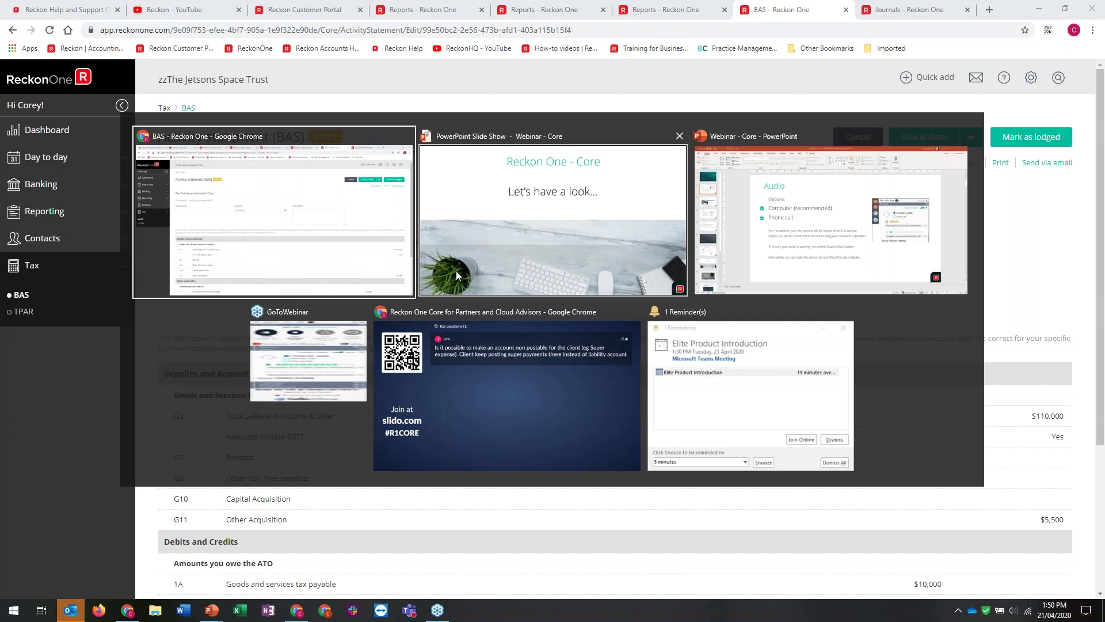
{"action": "left_click", "coordinate": [456, 271]}
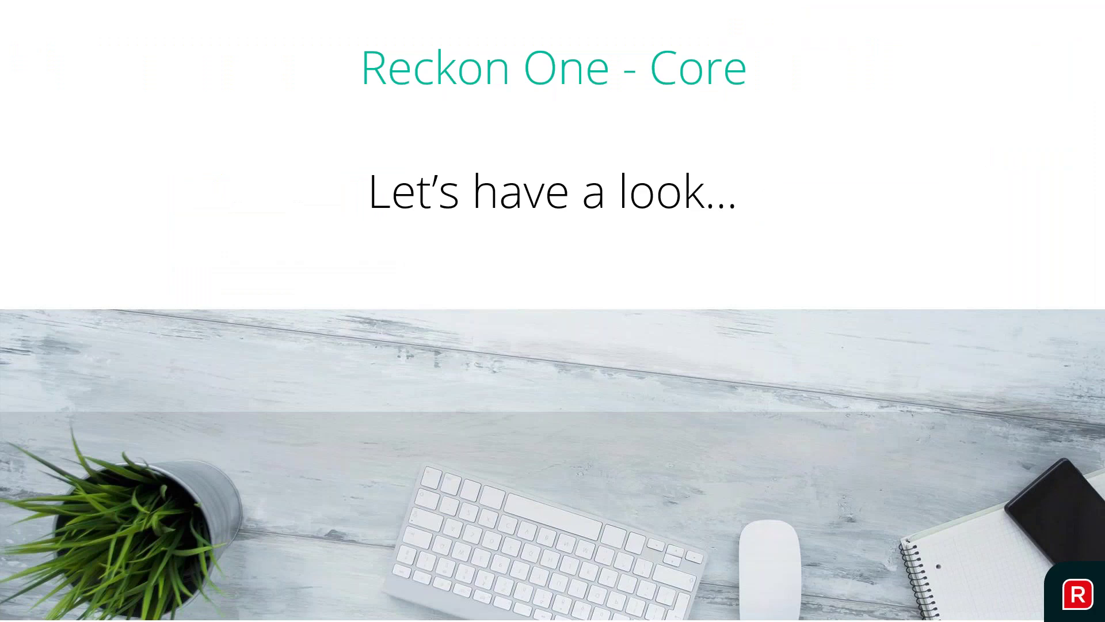
{"action": "key", "text": "Right"}
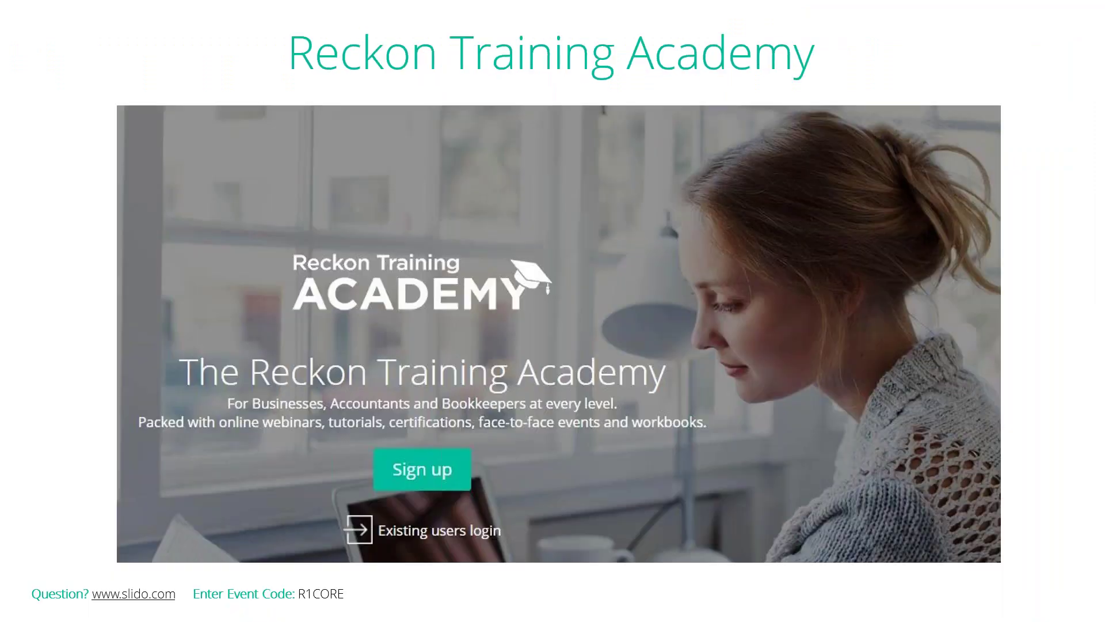